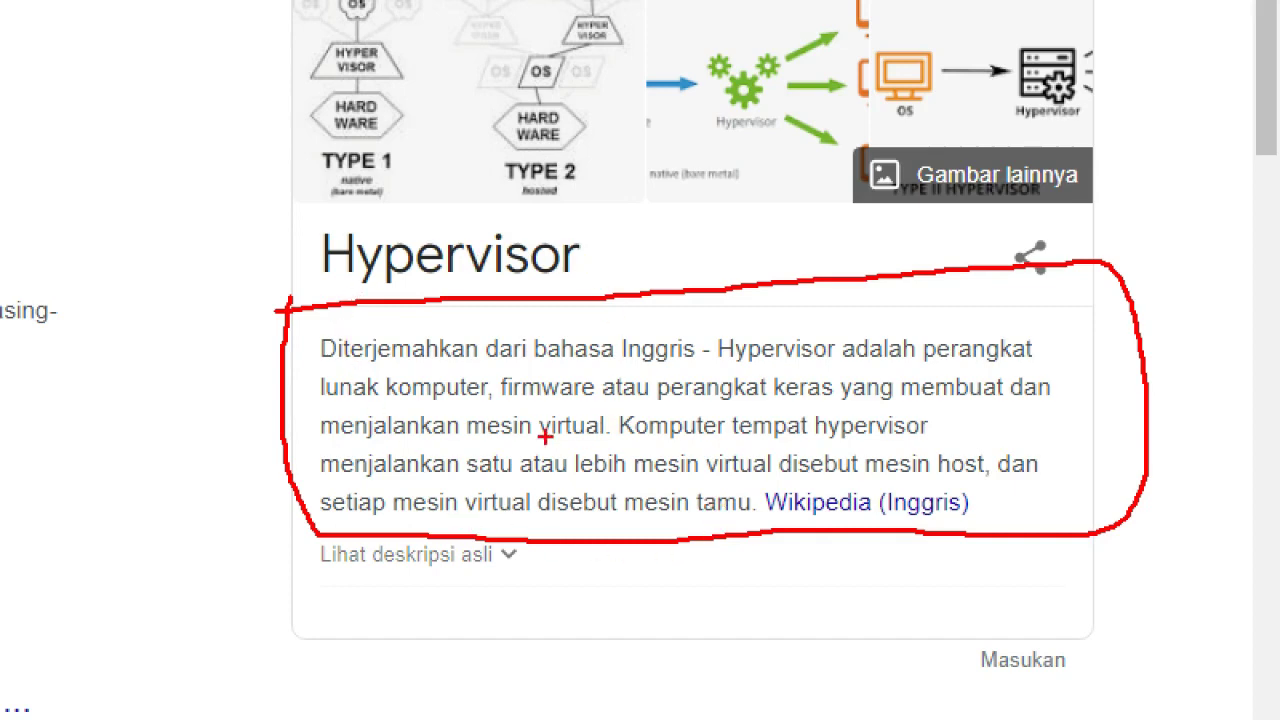
- Clear the annotation over the Hypervisor description and switch to Oracle VM VirtualBox Manager
{"action": "key", "text": "Escape"}
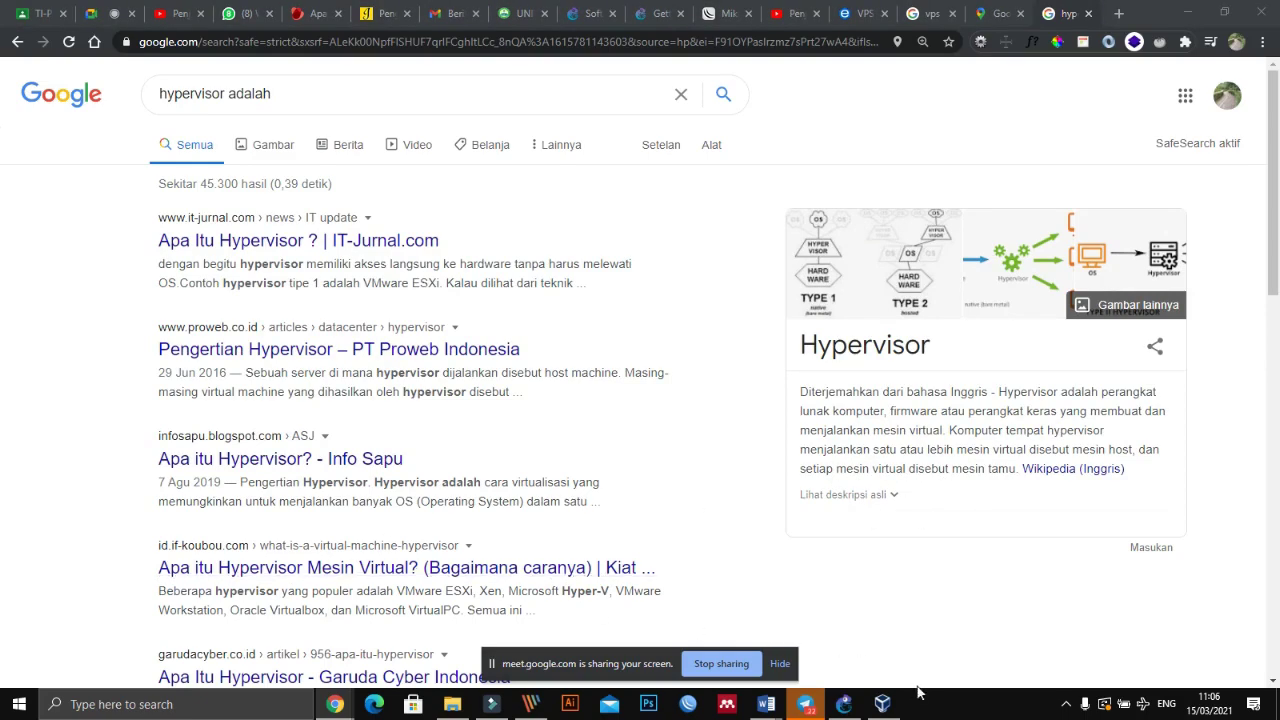
{"action": "left_click", "coordinate": [882, 705]}
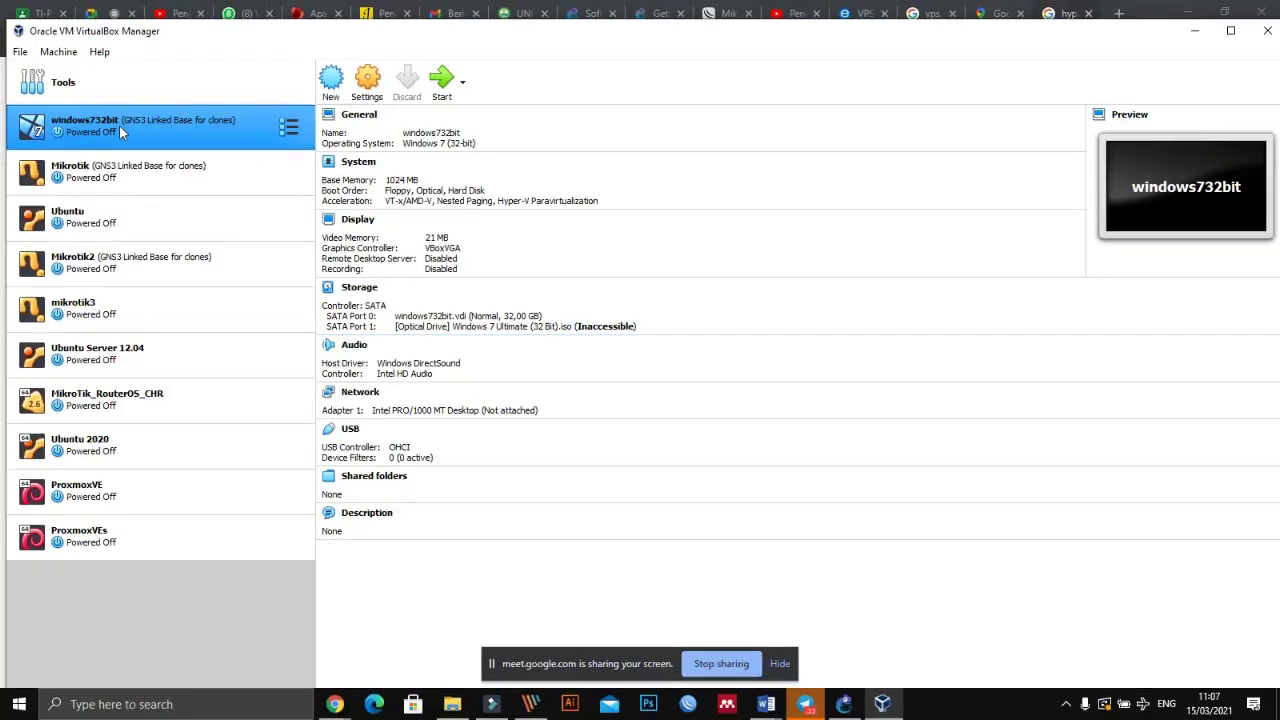
- Write the on-screen note "vm ware" over the machine details beside the Display section and draw a loop around it
{"action": "key", "text": "alt+Tab"}
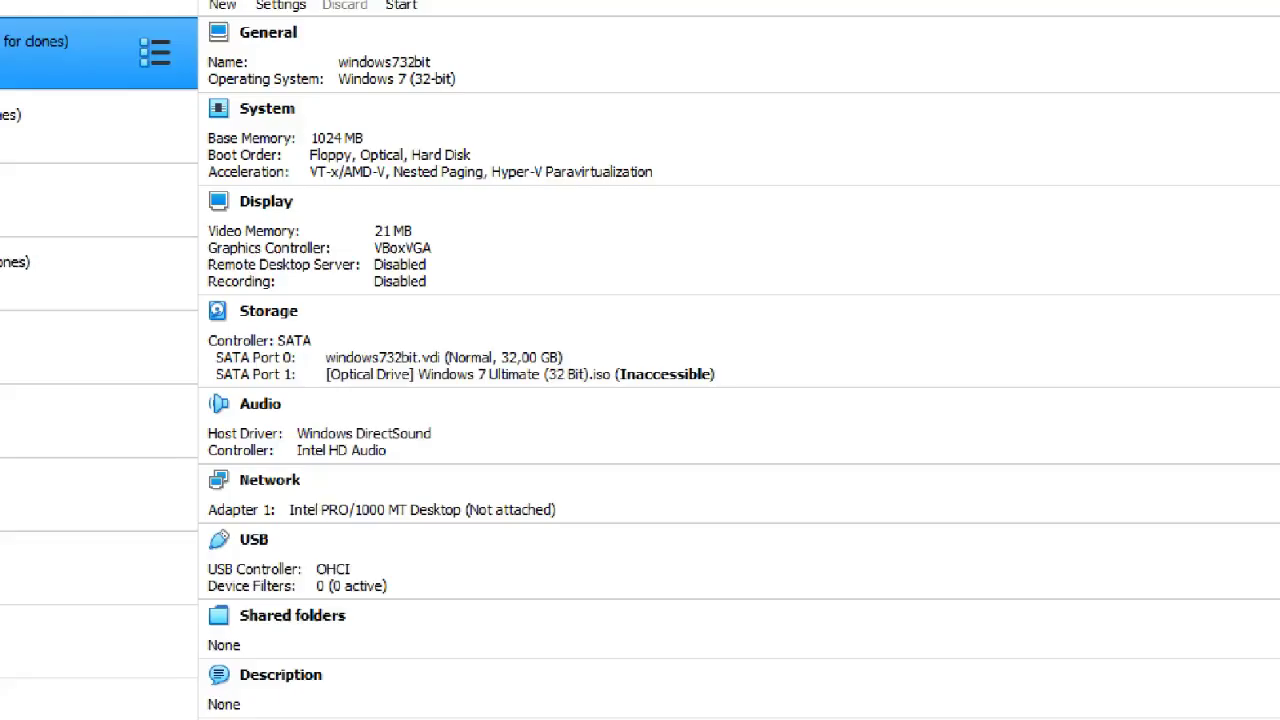
{"action": "type", "text": "t"}
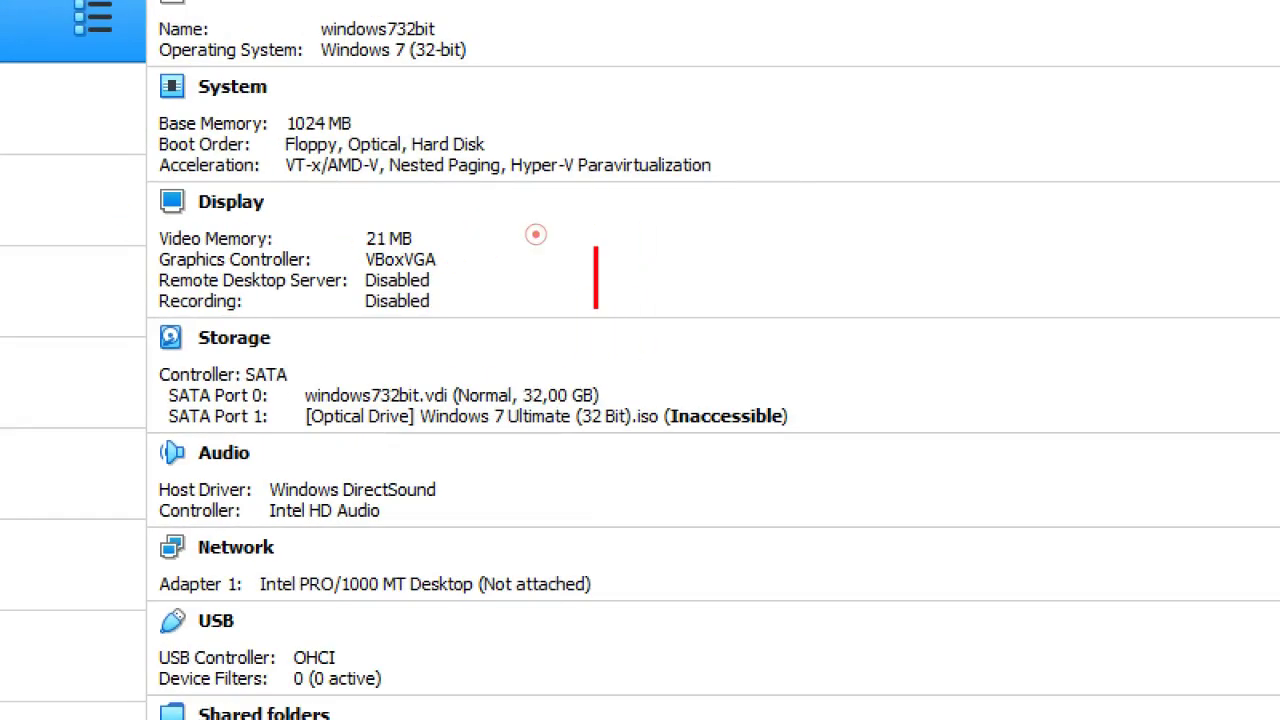
{"action": "type", "text": "vm ware"}
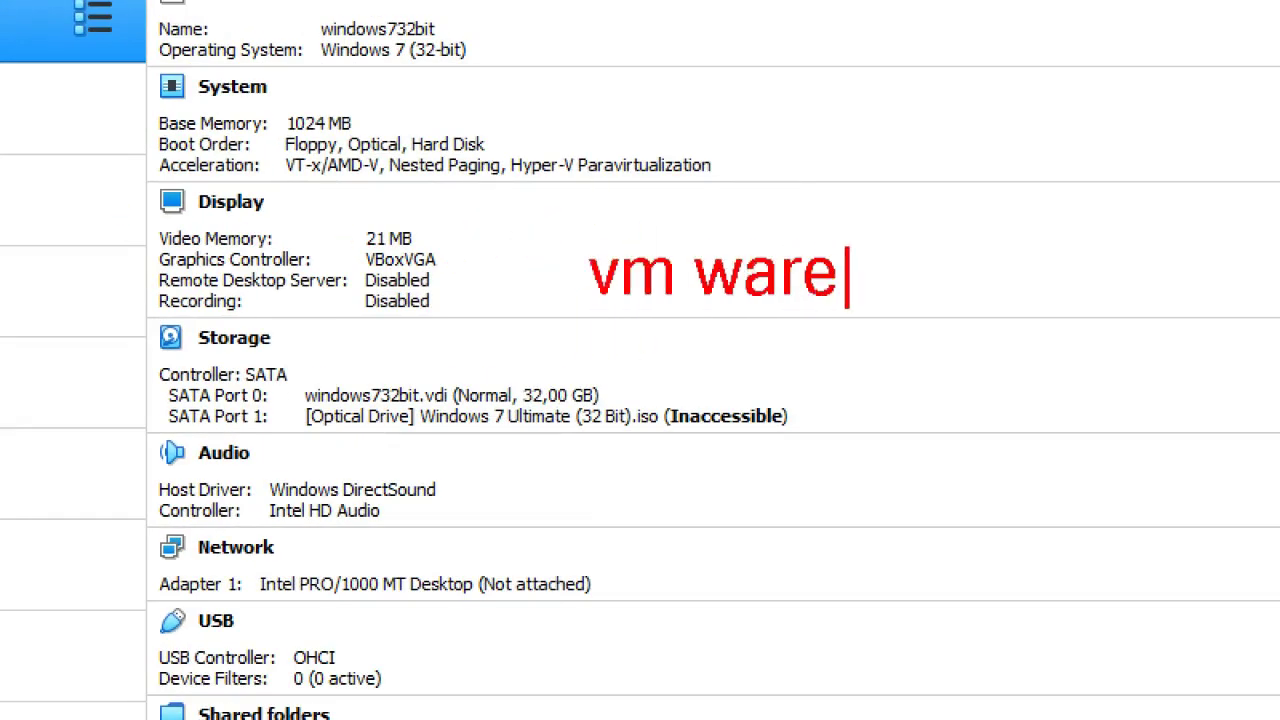
{"action": "left_click", "coordinate": [834, 229]}
{"action": "mouse_move", "coordinate": [563, 238]}
{"action": "left_mouse_down"}
{"action": "mouse_move", "coordinate": [968, 237]}
{"action": "mouse_move", "coordinate": [610, 395]}
{"action": "mouse_move", "coordinate": [552, 385]}
{"action": "left_mouse_up"}
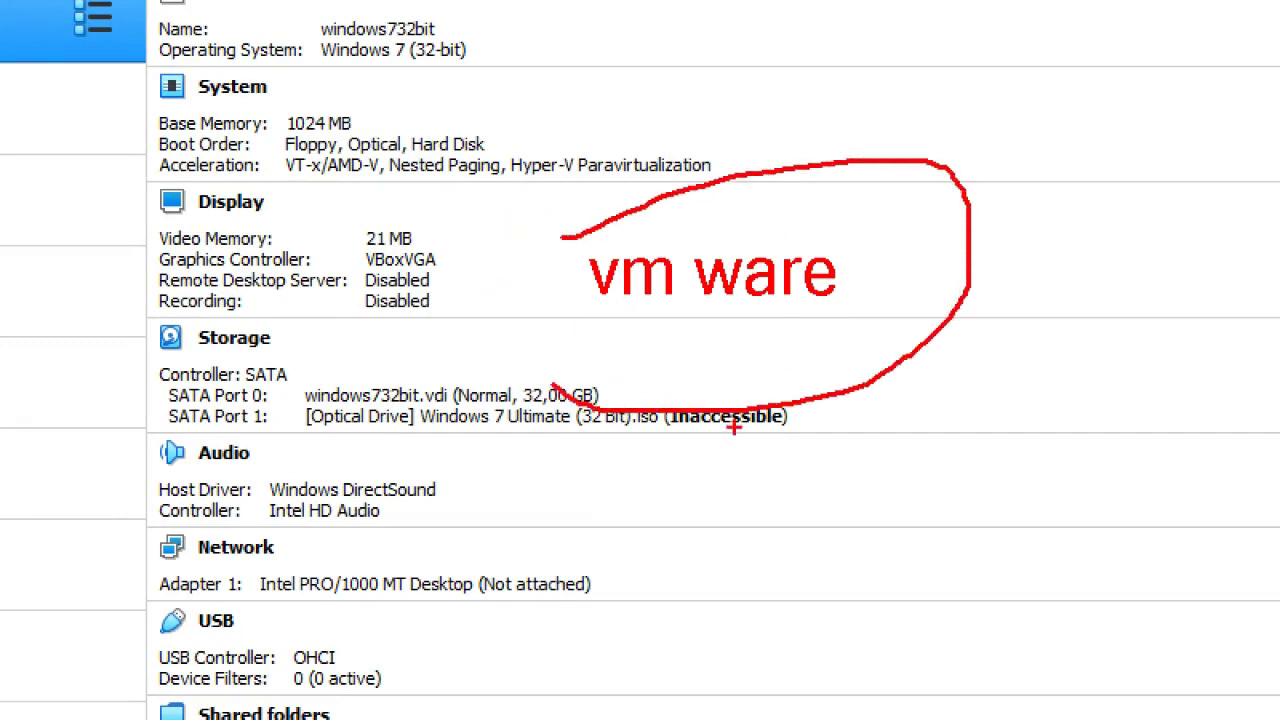
- Add the note "berat" below the circled text beside the Audio section, and close the annotation overlay
{"action": "left_click", "coordinate": [667, 471]}
{"action": "type", "text": "bera"}
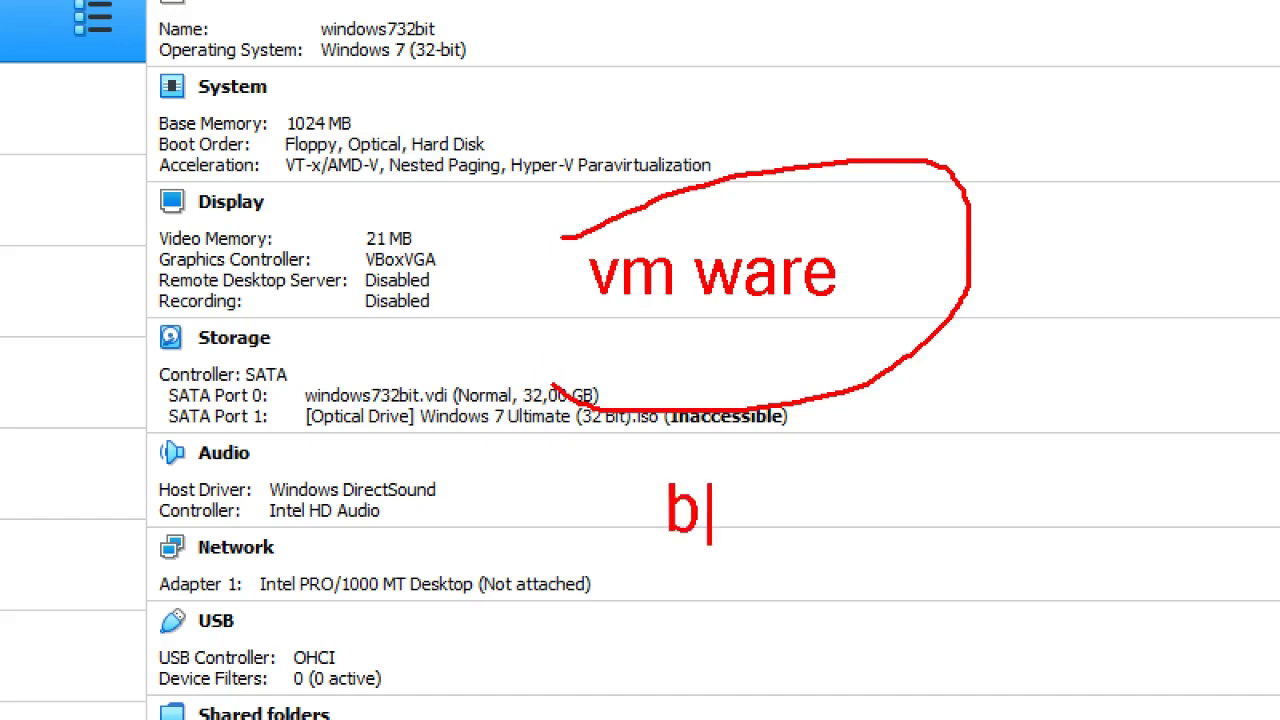
{"action": "type", "text": "t"}
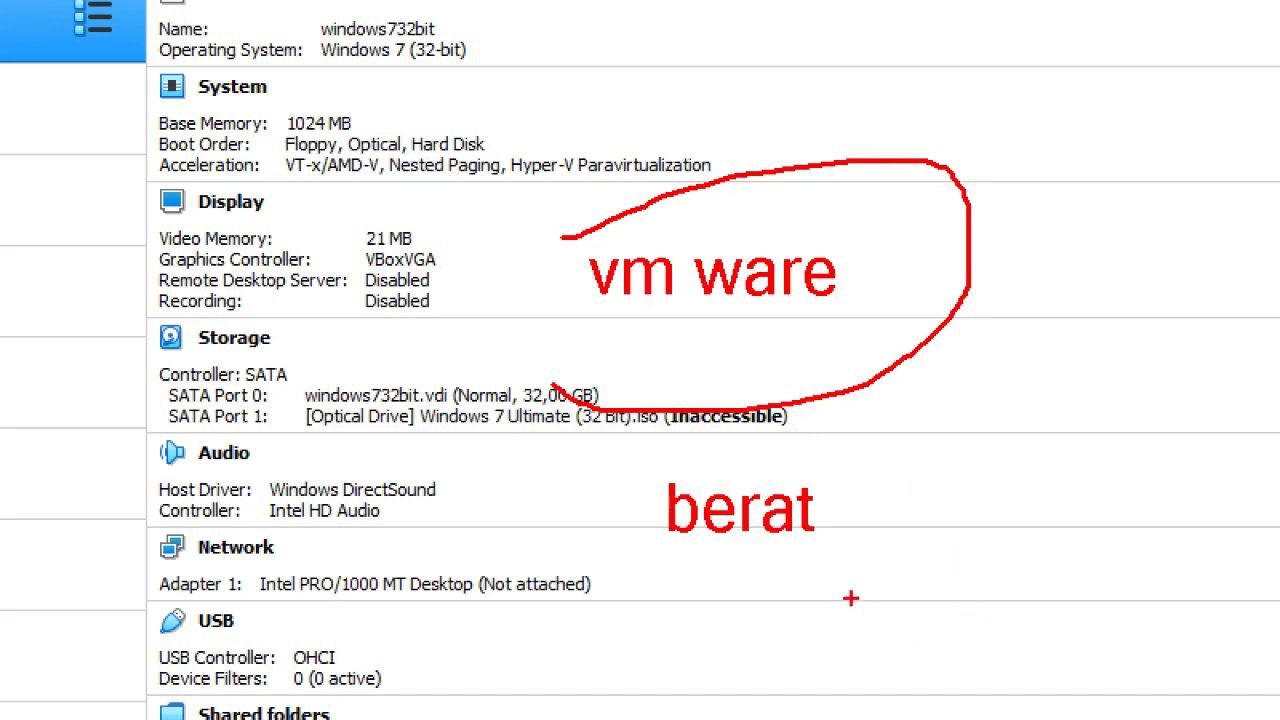
{"action": "key", "text": "Escape"}
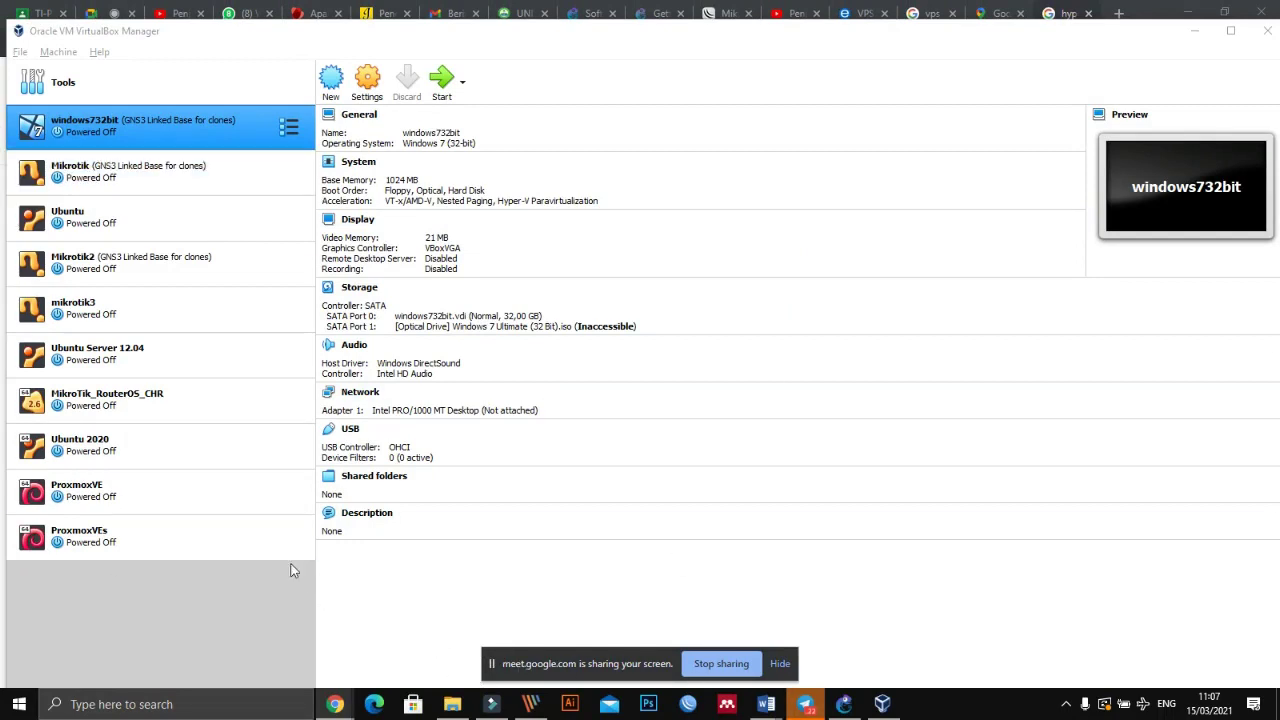
- Mark the windows732bit entry with a red stroke and annotate it with the text "sistem operasi window"
{"action": "left_click", "coordinate": [213, 600]}
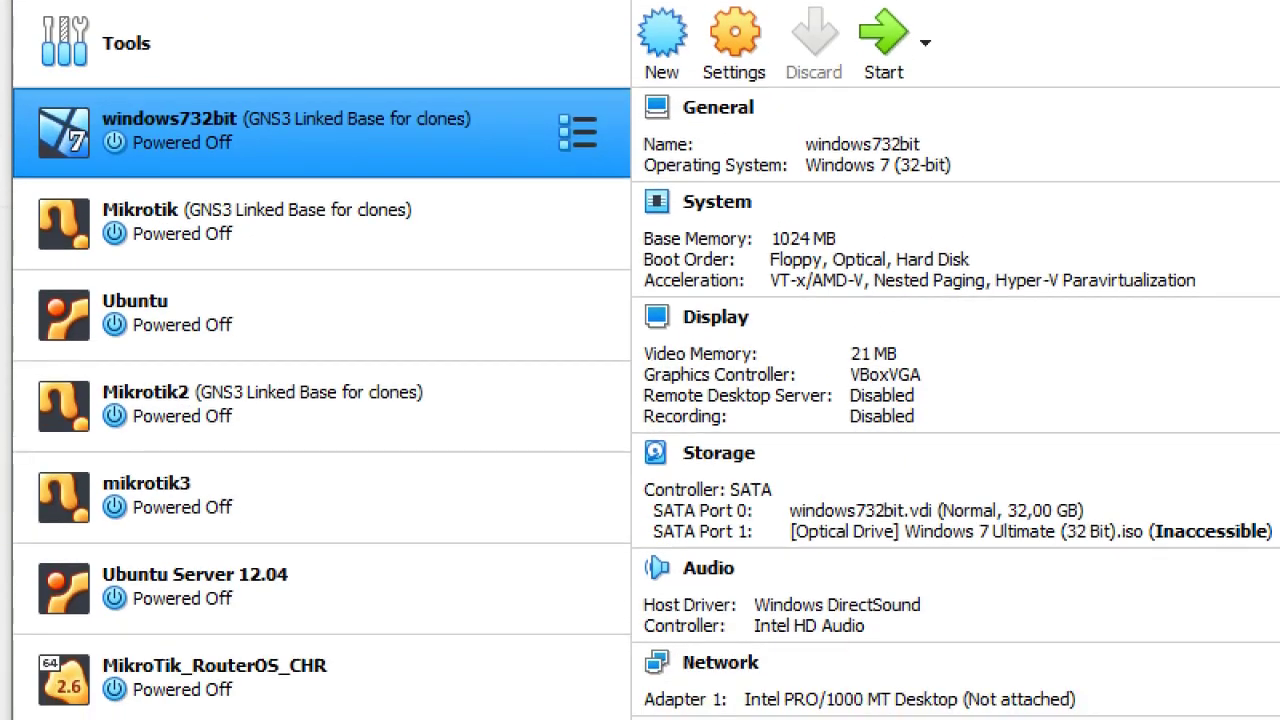
{"action": "mouse_move", "coordinate": [515, 132]}
{"action": "left_mouse_down"}
{"action": "mouse_move", "coordinate": [540, 99]}
{"action": "mouse_move", "coordinate": [598, 68]}
{"action": "left_mouse_up"}
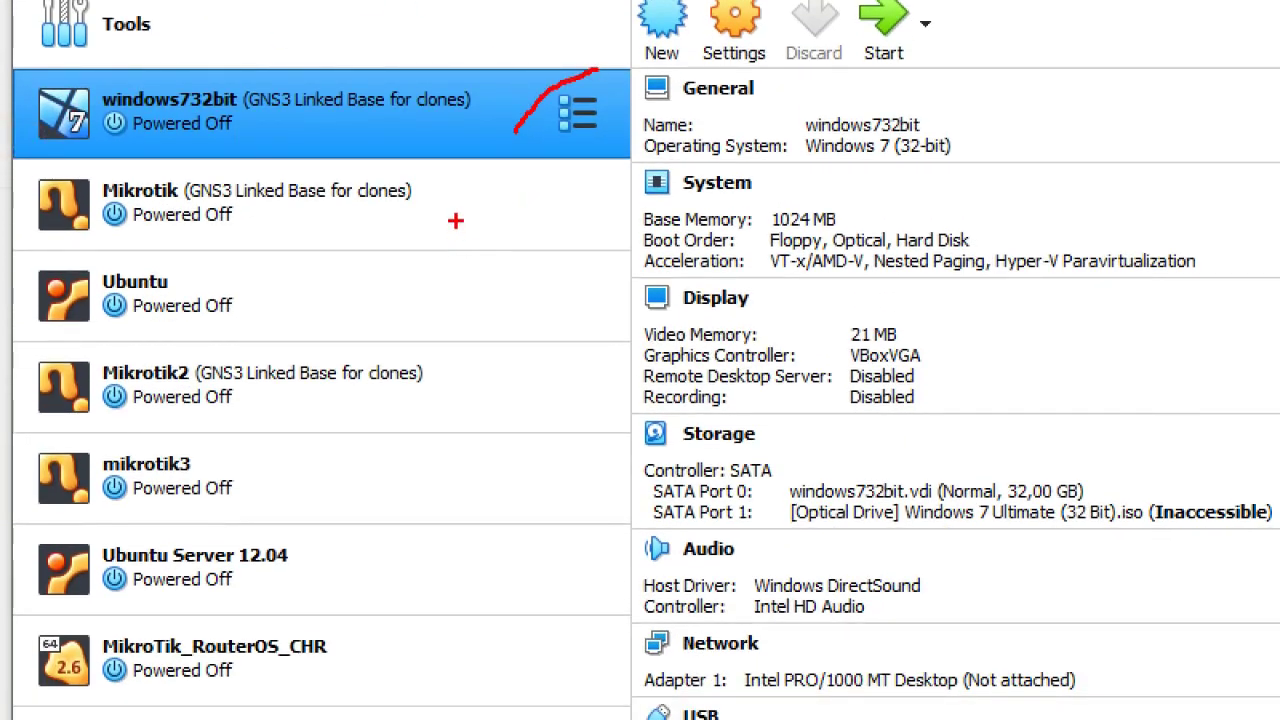
{"action": "type", "text": "sistem operas"}
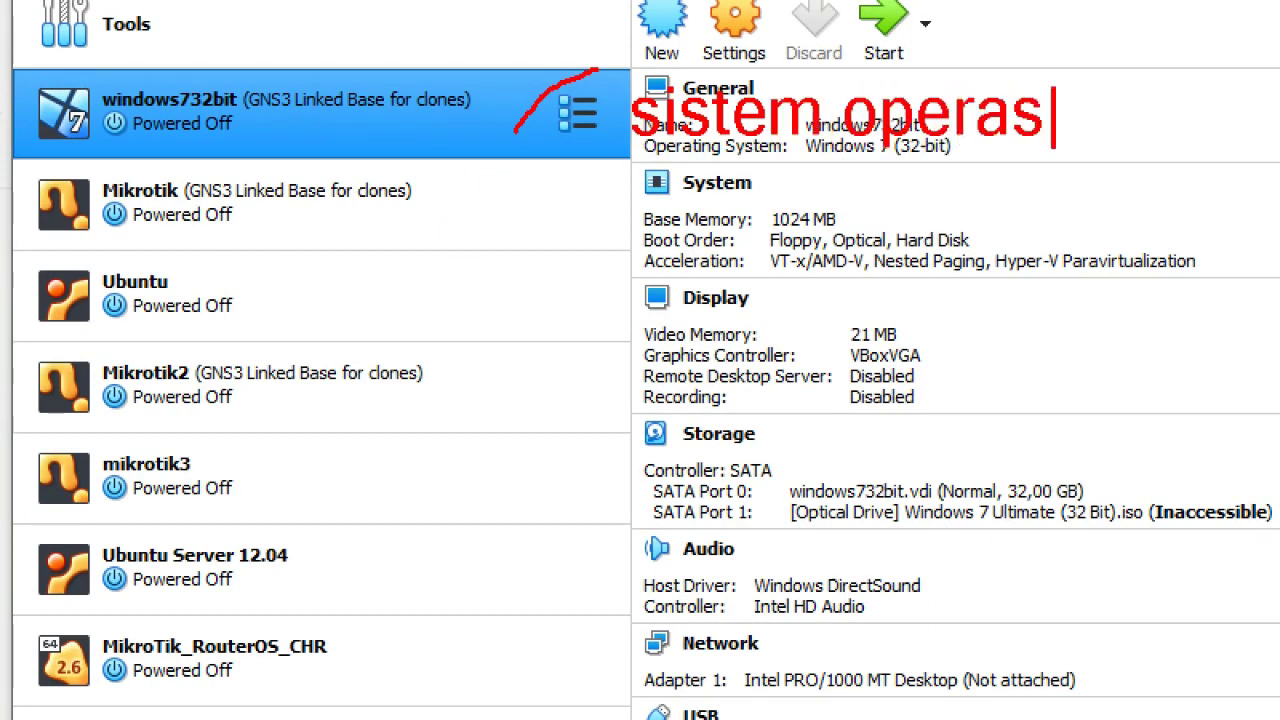
{"action": "type", "text": "i window"}
{"action": "key", "text": "Return"}
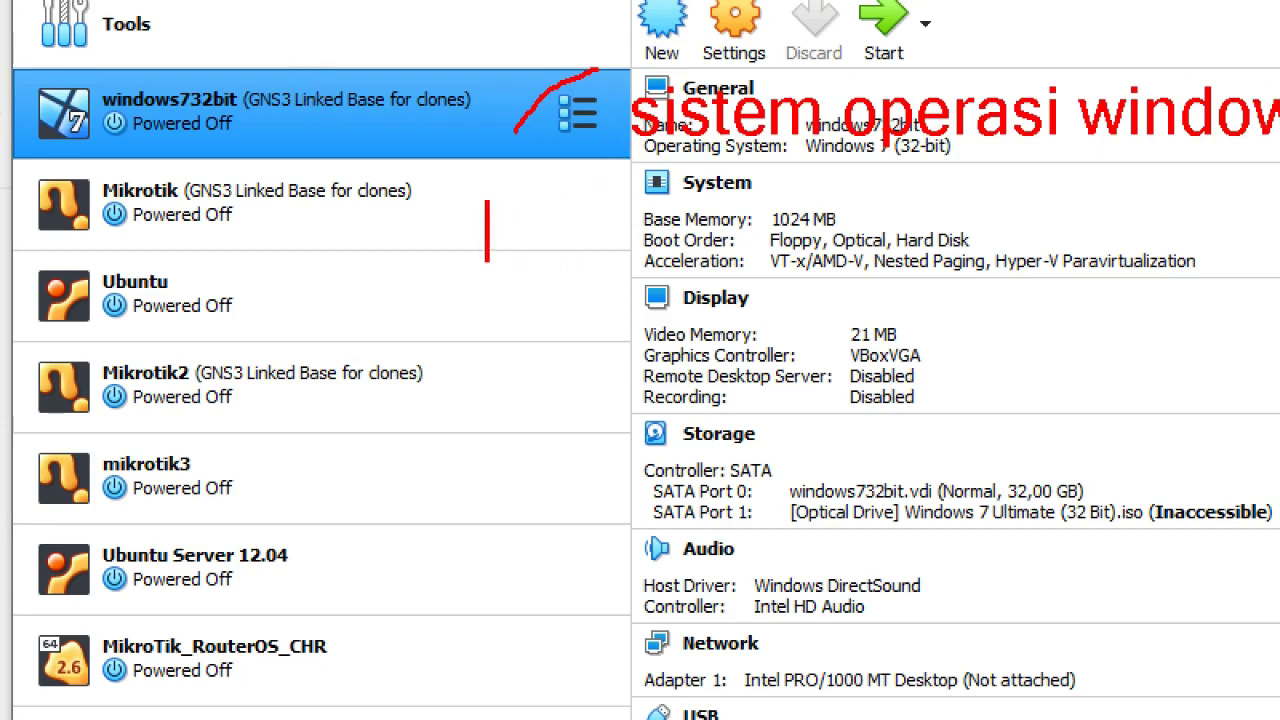
- Annotate the Mikrotik entry with the text "chr(cloud host router)"
{"action": "type", "text": "char"}
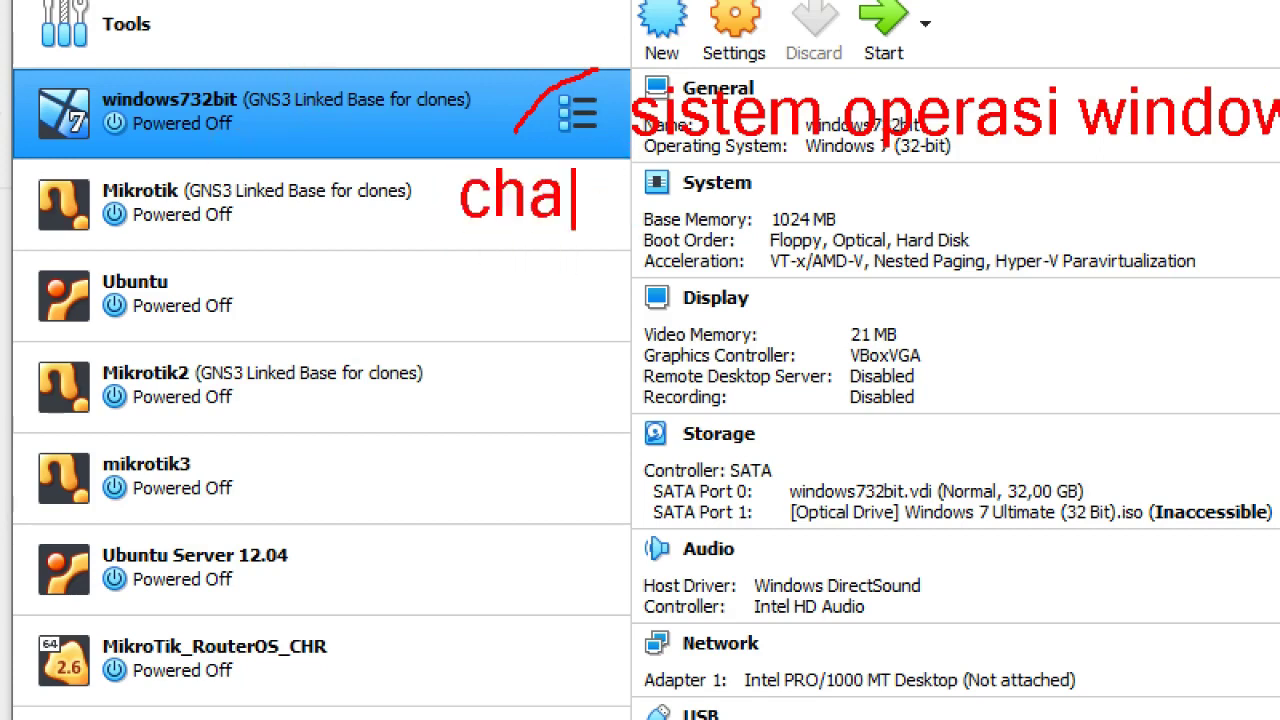
{"action": "key", "text": "BackSpace"}
{"action": "key", "text": "BackSpace"}
{"action": "type", "text": "r("}
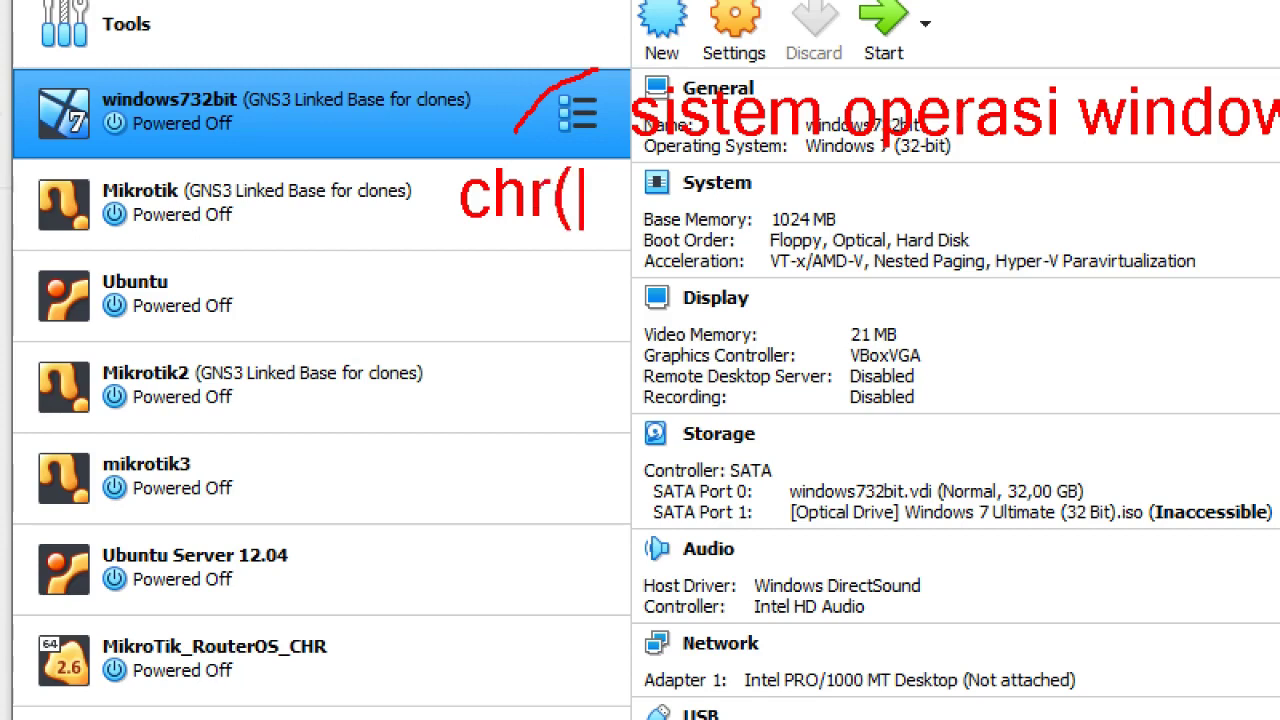
{"action": "type", "text": "cloud h"}
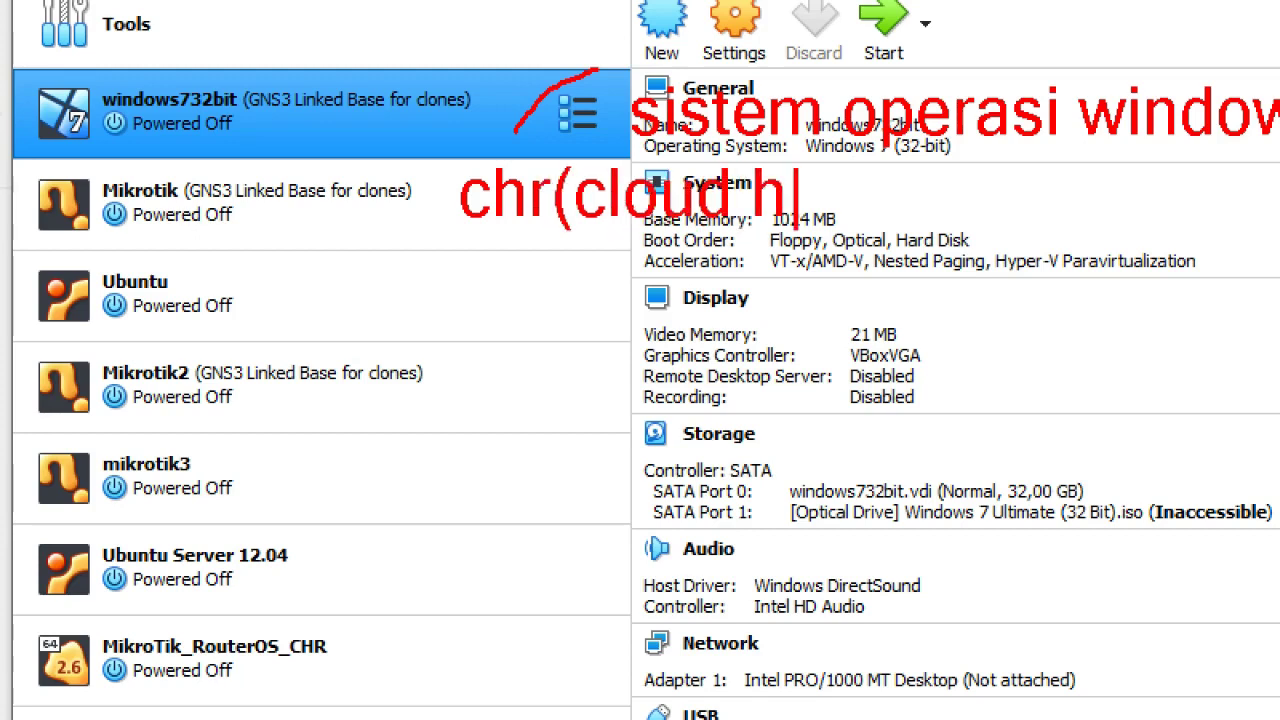
{"action": "type", "text": "ost rout"}
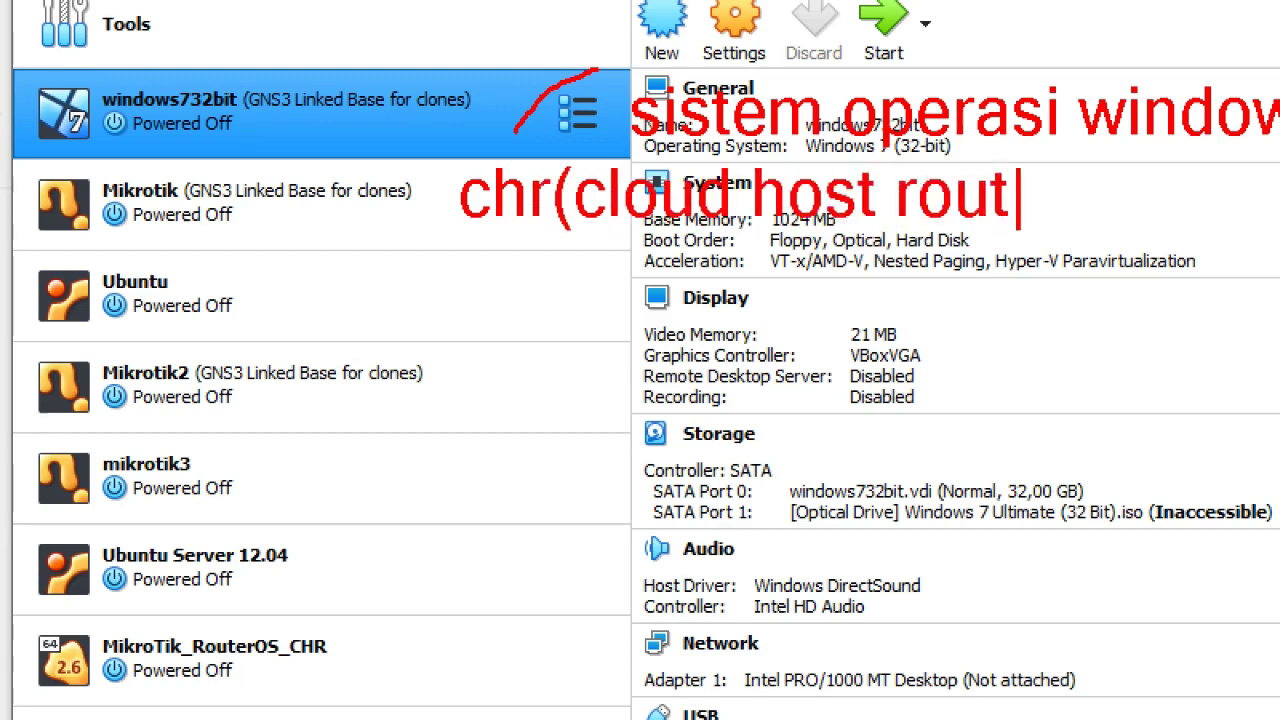
{"action": "type", "text": "er)"}
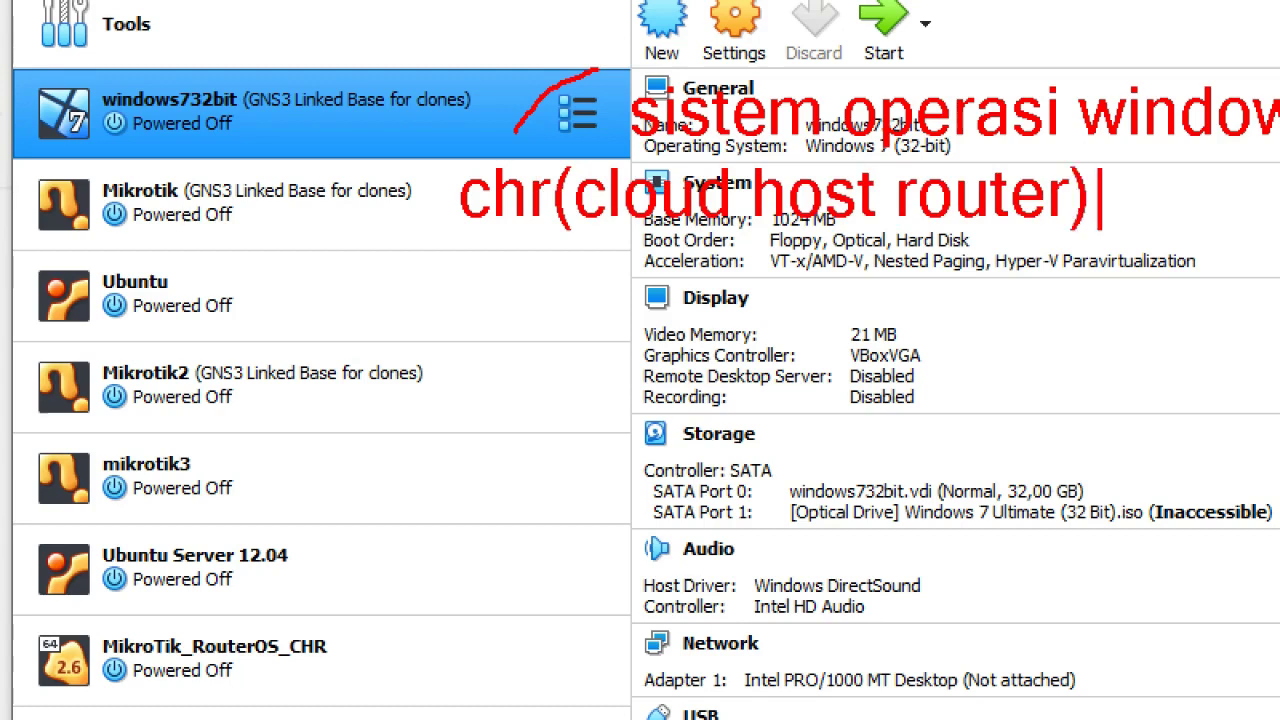
{"action": "key", "text": "Escape"}
- Write the note "manajemen network" directly beneath the cloud host router annotation
{"action": "key", "text": "t"}
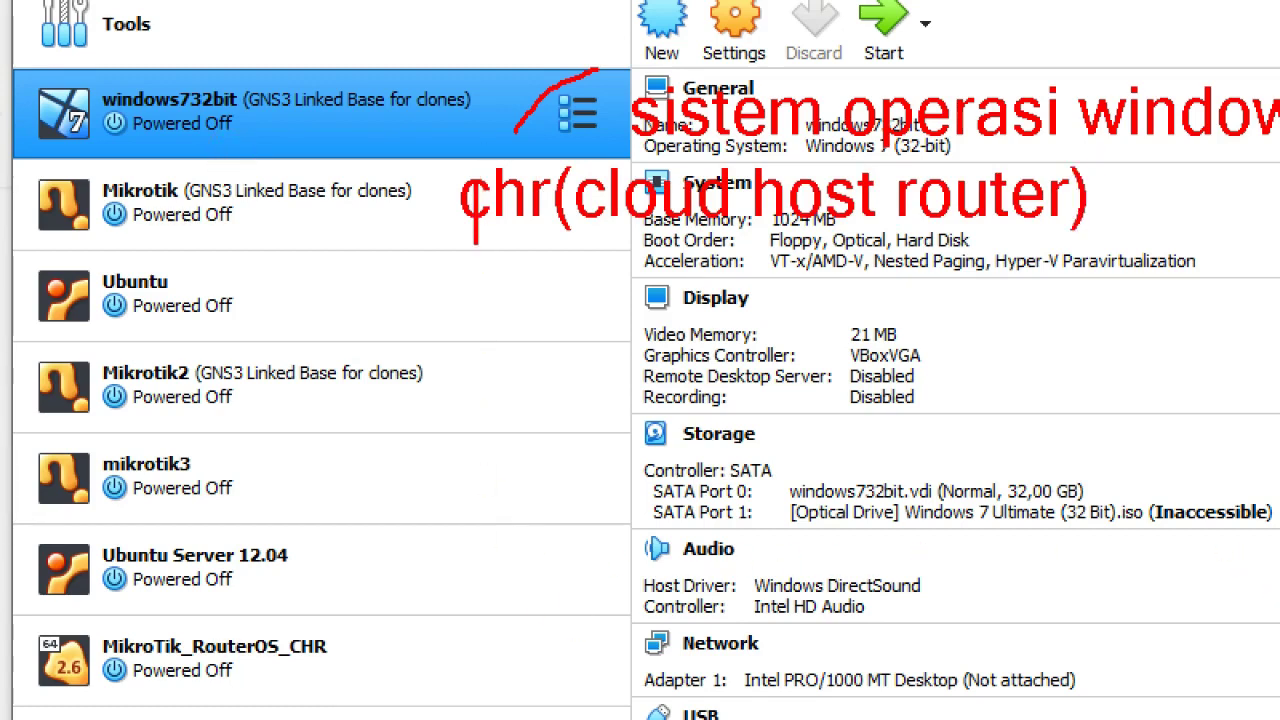
{"action": "left_click", "coordinate": [468, 265]}
{"action": "type", "text": "mana"}
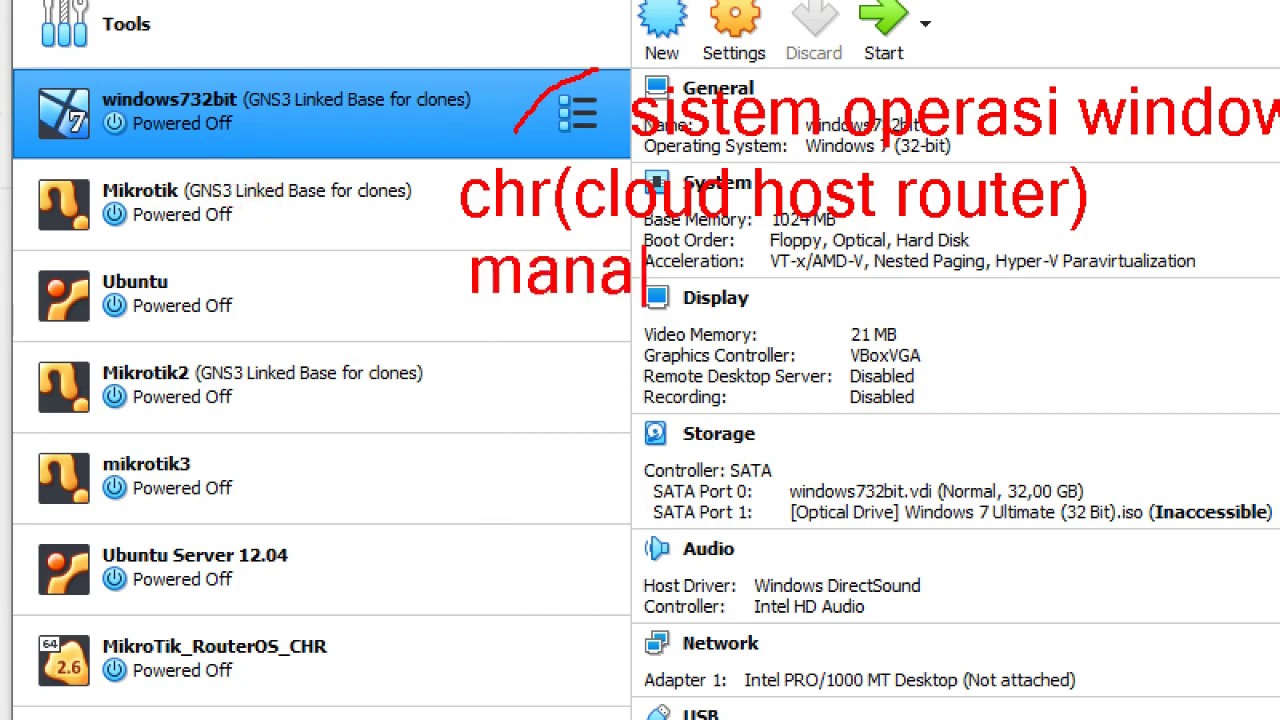
{"action": "type", "text": "jemen jaram"}
{"action": "key", "text": "BackSpace"}
{"action": "key", "text": "BackSpace"}
{"action": "type", "text": "inga"}
{"action": "key", "text": "BackSpace"}
{"action": "key", "text": "BackSpace"}
{"action": "key", "text": "BackSpace"}
{"action": "key", "text": "BackSpace"}
{"action": "key", "text": "BackSpace"}
{"action": "key", "text": "BackSpace"}
{"action": "key", "text": "BackSpace"}
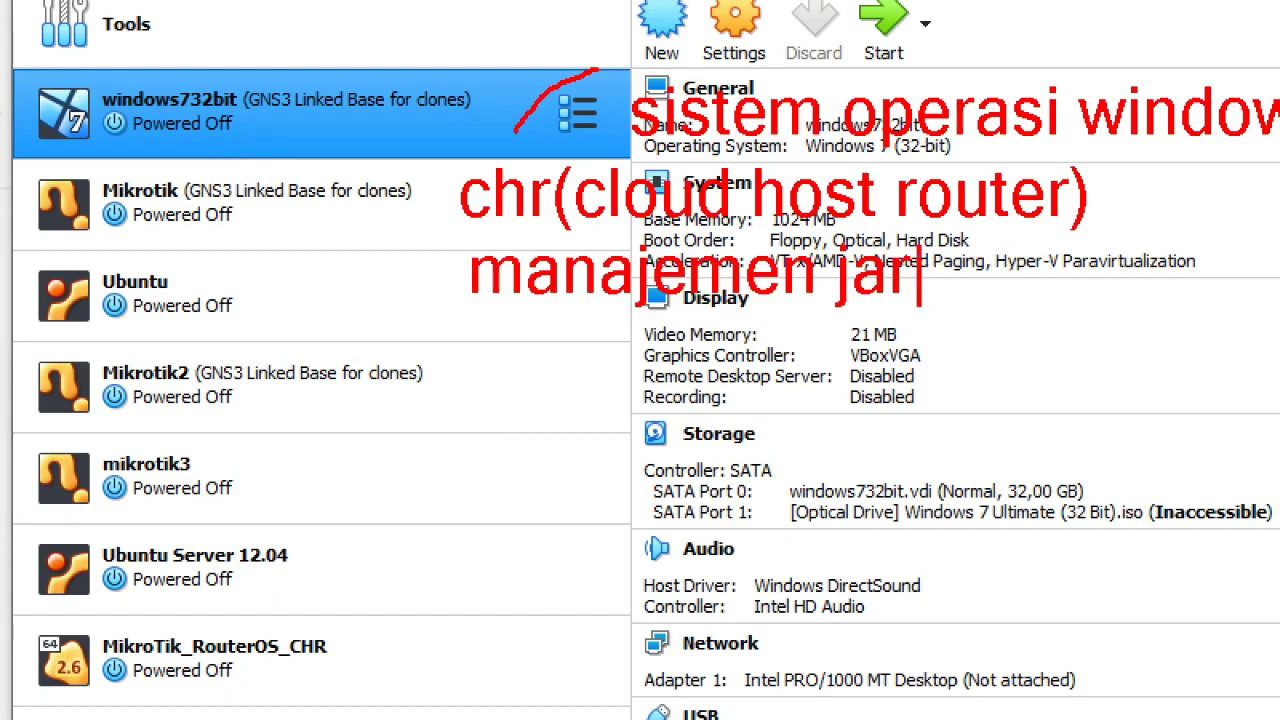
{"action": "type", "text": "network"}
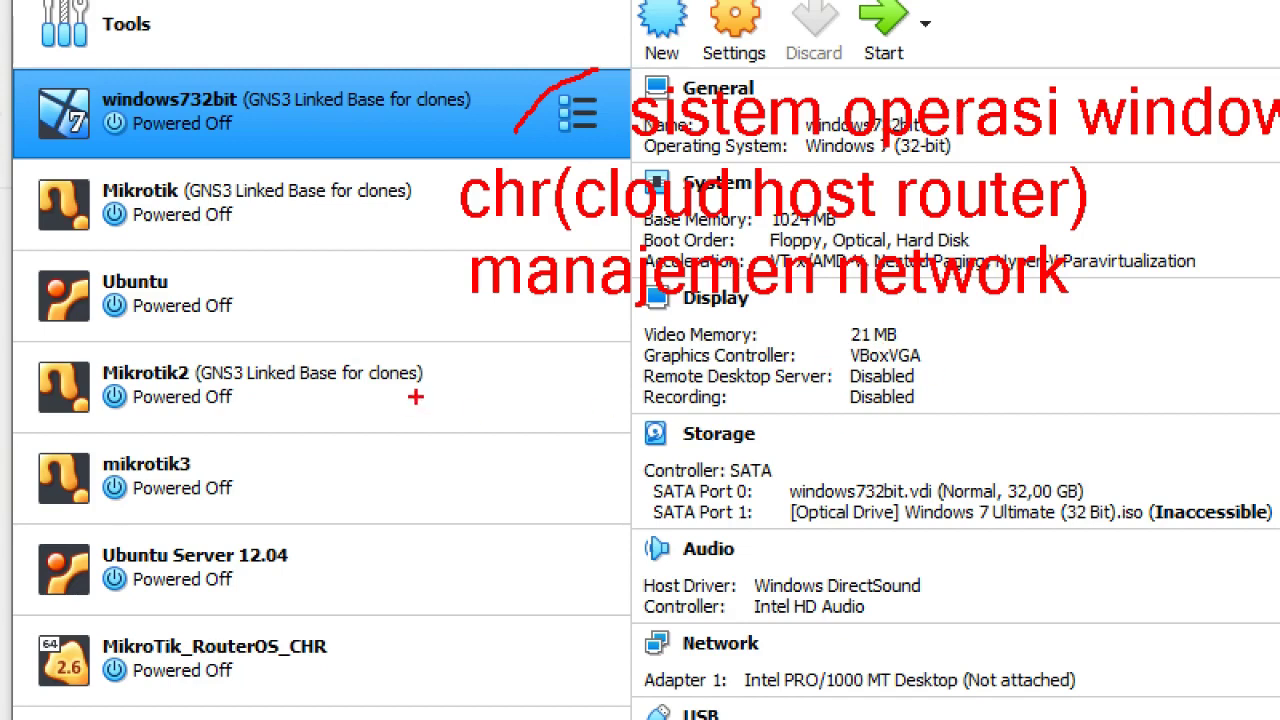
- Circle the Mikrotik entry, mark Mikrotik, Mikrotik2 and mikrotik3 with a connecting red bracket, and close the annotation overlay
{"action": "mouse_move", "coordinate": [36, 148]}
{"action": "left_mouse_down"}
{"action": "mouse_move", "coordinate": [182, 135]}
{"action": "mouse_move", "coordinate": [308, 158]}
{"action": "mouse_move", "coordinate": [387, 246]}
{"action": "mouse_move", "coordinate": [300, 285]}
{"action": "mouse_move", "coordinate": [50, 275]}
{"action": "mouse_move", "coordinate": [112, 132]}
{"action": "left_mouse_up"}
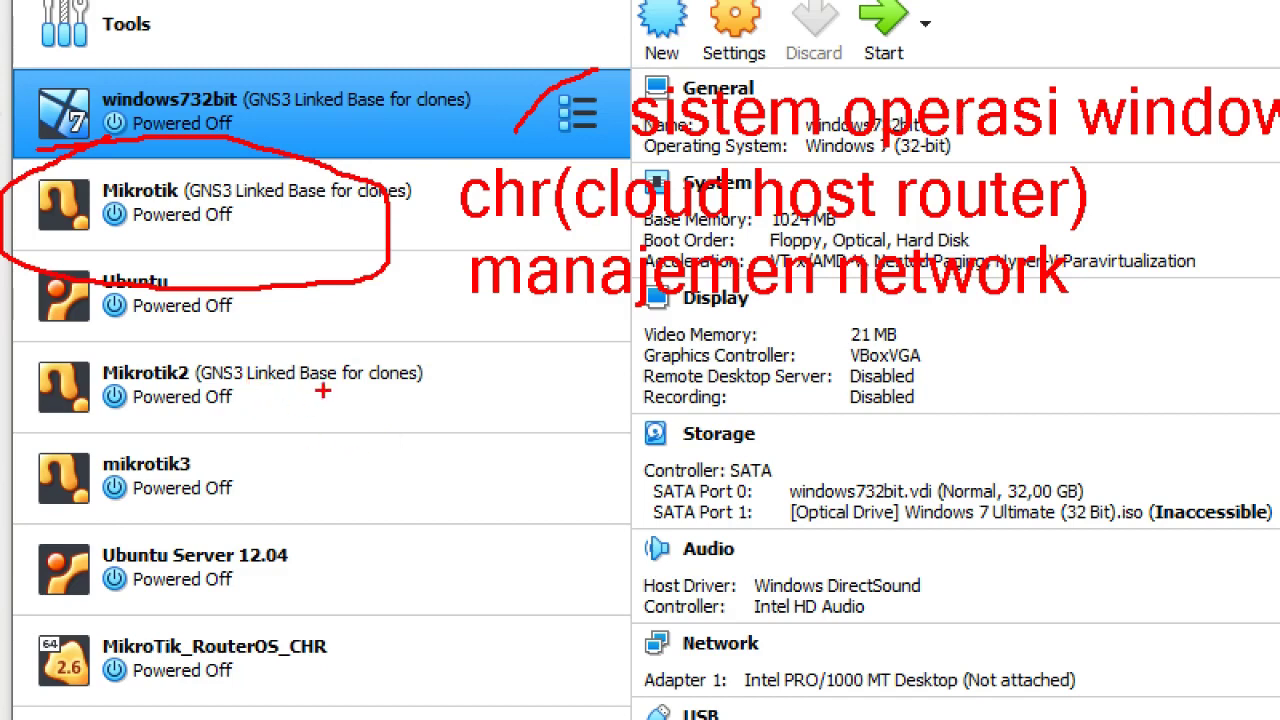
{"action": "left_click_drag", "start_coordinate": [237, 215], "coordinate": [276, 216]}
{"action": "left_click_drag", "start_coordinate": [262, 402], "coordinate": [300, 398]}
{"action": "left_click_drag", "start_coordinate": [262, 494], "coordinate": [325, 488]}
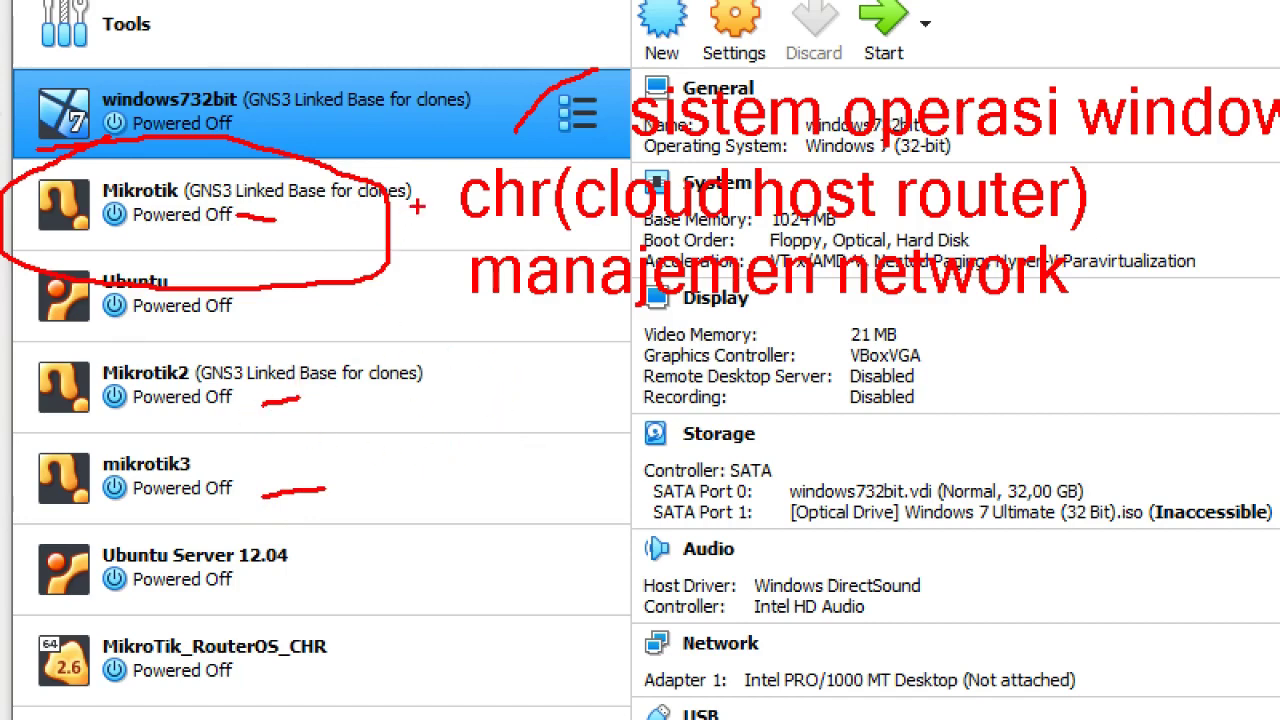
{"action": "mouse_move", "coordinate": [428, 193]}
{"action": "left_mouse_down"}
{"action": "mouse_move", "coordinate": [454, 288]}
{"action": "mouse_move", "coordinate": [428, 445]}
{"action": "mouse_move", "coordinate": [391, 488]}
{"action": "mouse_move", "coordinate": [263, 494]}
{"action": "left_mouse_up"}
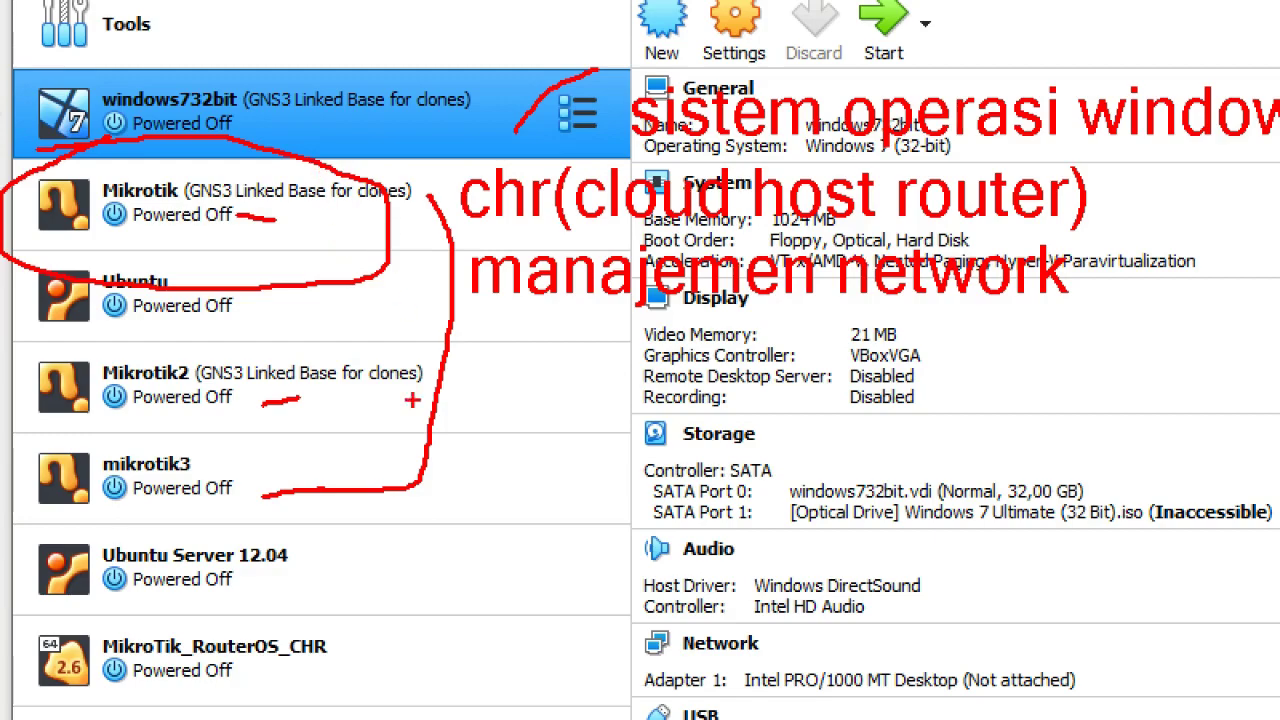
{"action": "key", "text": "Escape"}
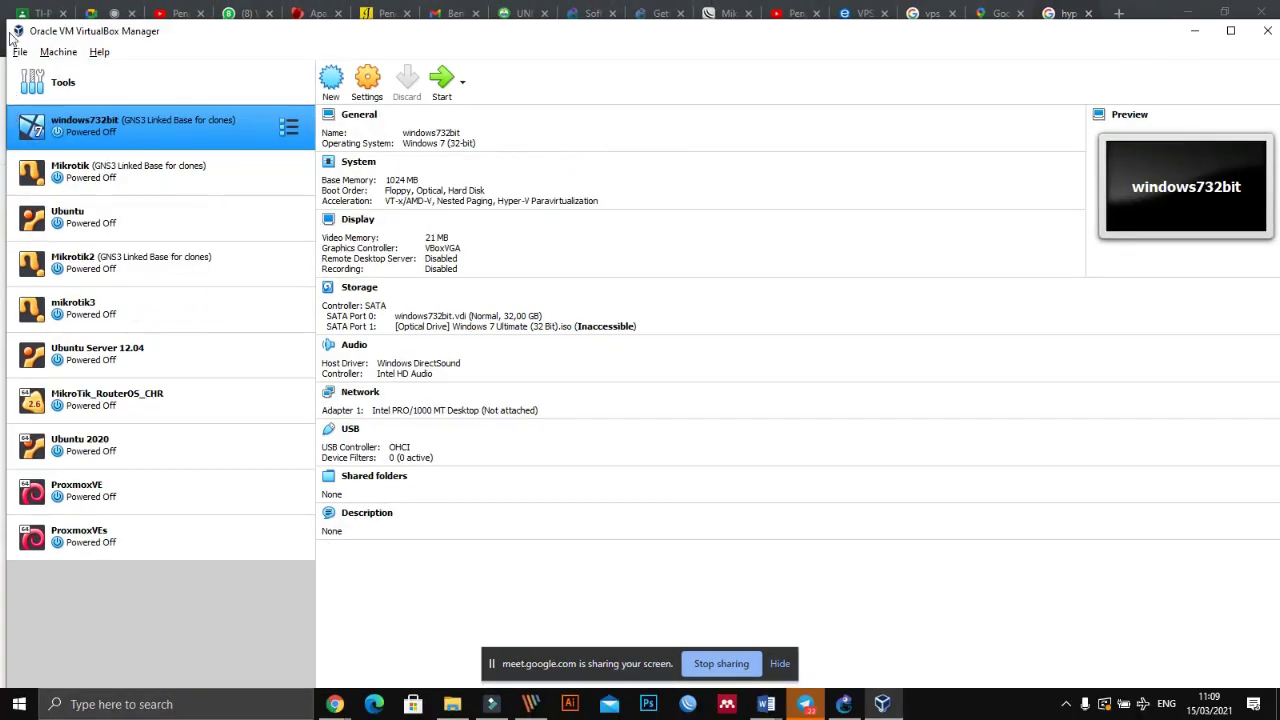
- Mark the area around the Ubuntu 2020 entry in the machine list with freehand red strokes, and close the annotation overlay
{"action": "key", "text": "ctrl+1"}
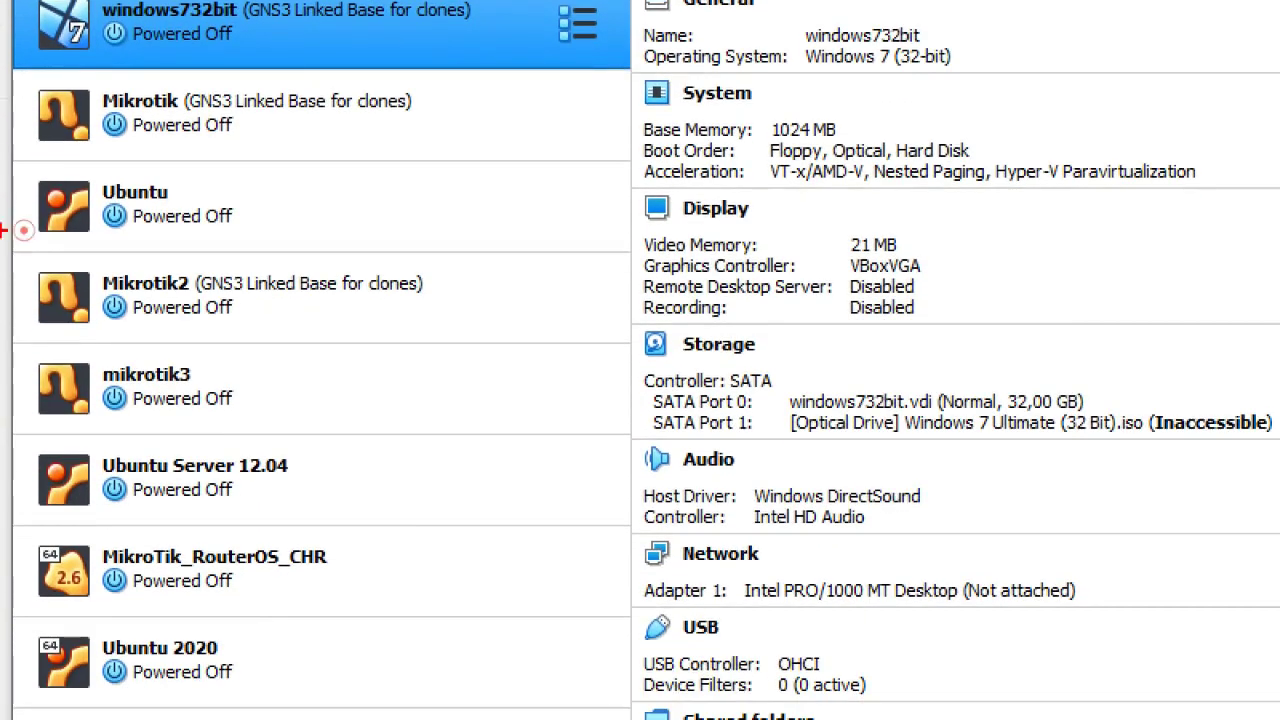
{"action": "mouse_move", "coordinate": [22, 428]}
{"action": "left_mouse_down"}
{"action": "mouse_move", "coordinate": [148, 401]}
{"action": "mouse_move", "coordinate": [331, 407]}
{"action": "mouse_move", "coordinate": [372, 465]}
{"action": "mouse_move", "coordinate": [342, 503]}
{"action": "mouse_move", "coordinate": [196, 523]}
{"action": "mouse_move", "coordinate": [12, 520]}
{"action": "mouse_move", "coordinate": [10, 448]}
{"action": "left_mouse_up"}
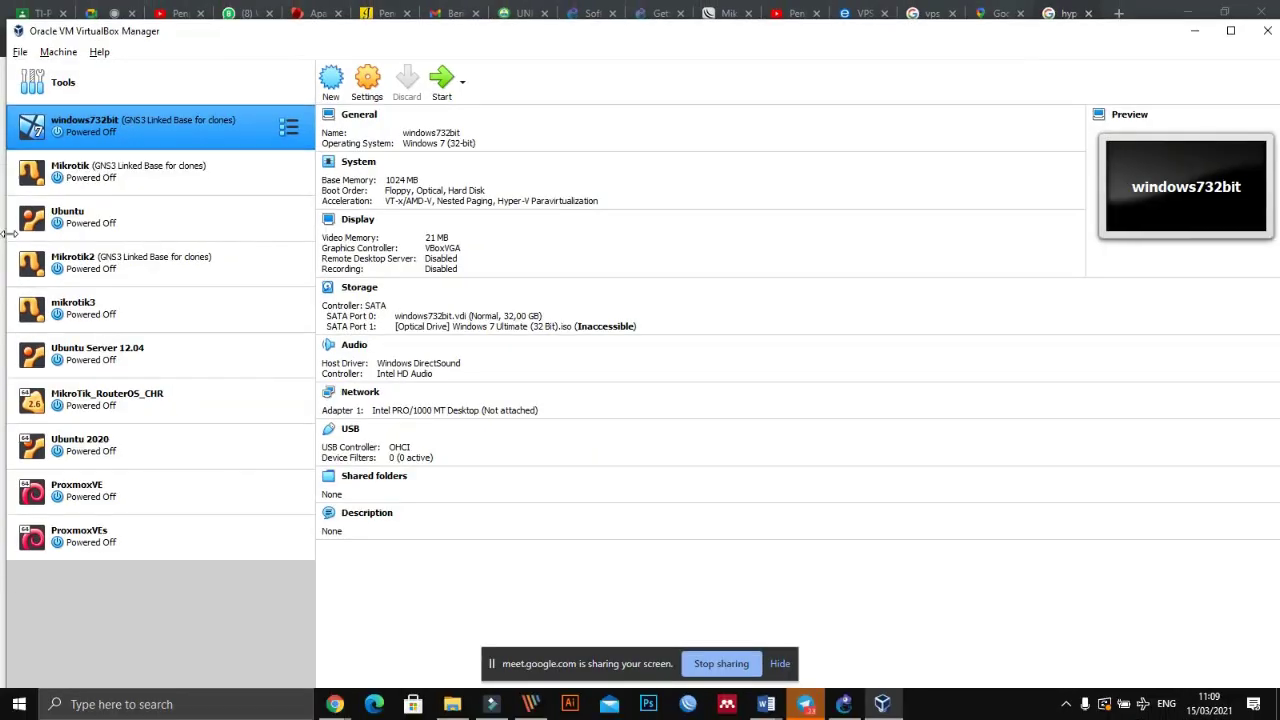
{"action": "left_click", "coordinate": [140, 362]}
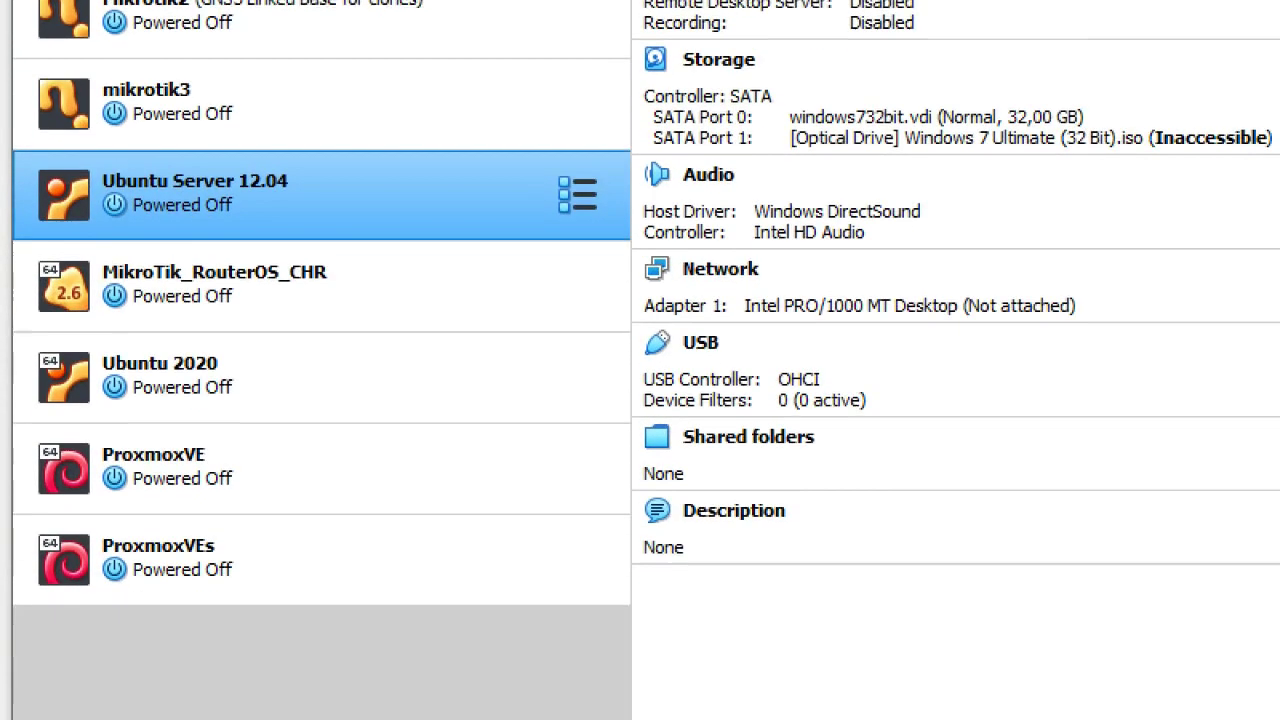
{"action": "left_click_drag", "start_coordinate": [7, 425], "coordinate": [69, 414]}
{"action": "mouse_move", "coordinate": [138, 312]}
{"action": "left_mouse_down"}
{"action": "mouse_move", "coordinate": [282, 390]}
{"action": "mouse_move", "coordinate": [2, 406]}
{"action": "left_mouse_up"}
{"action": "key", "text": "Escape"}
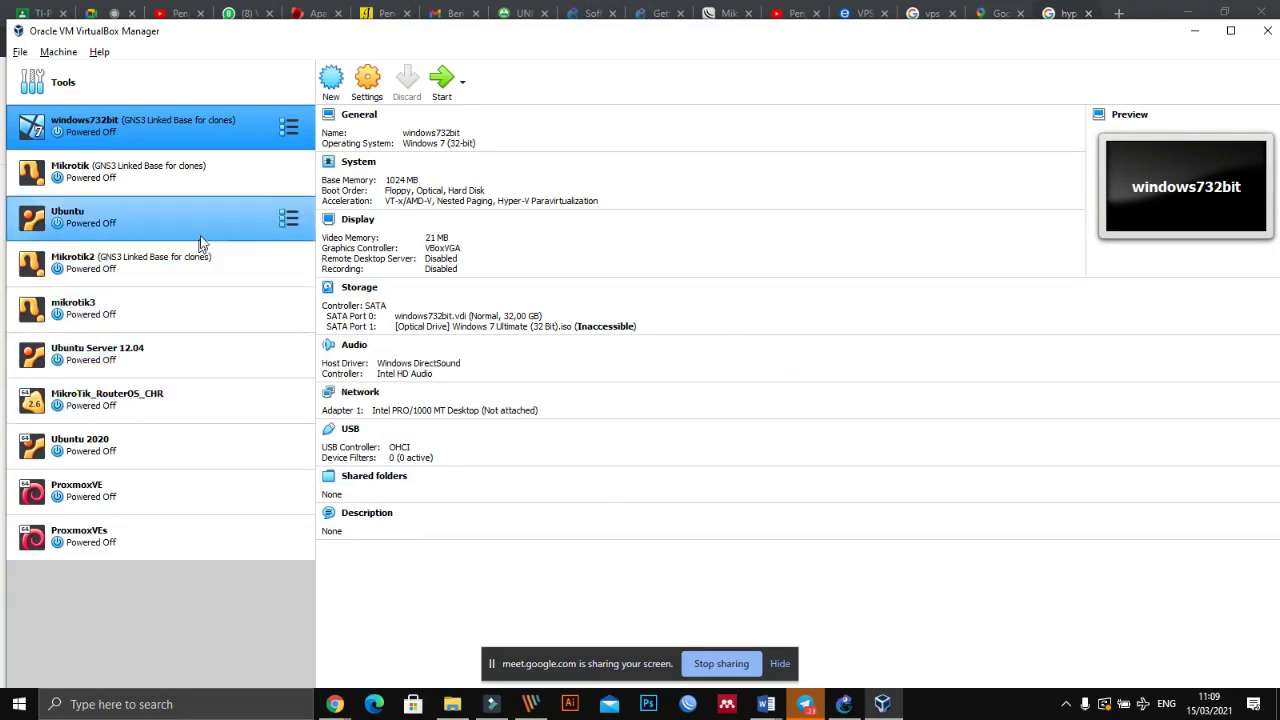
- View the configuration details of the Ubuntu and mikrotik3 virtual machines
{"action": "left_click", "coordinate": [145, 213]}
{"action": "left_click", "coordinate": [120, 318]}
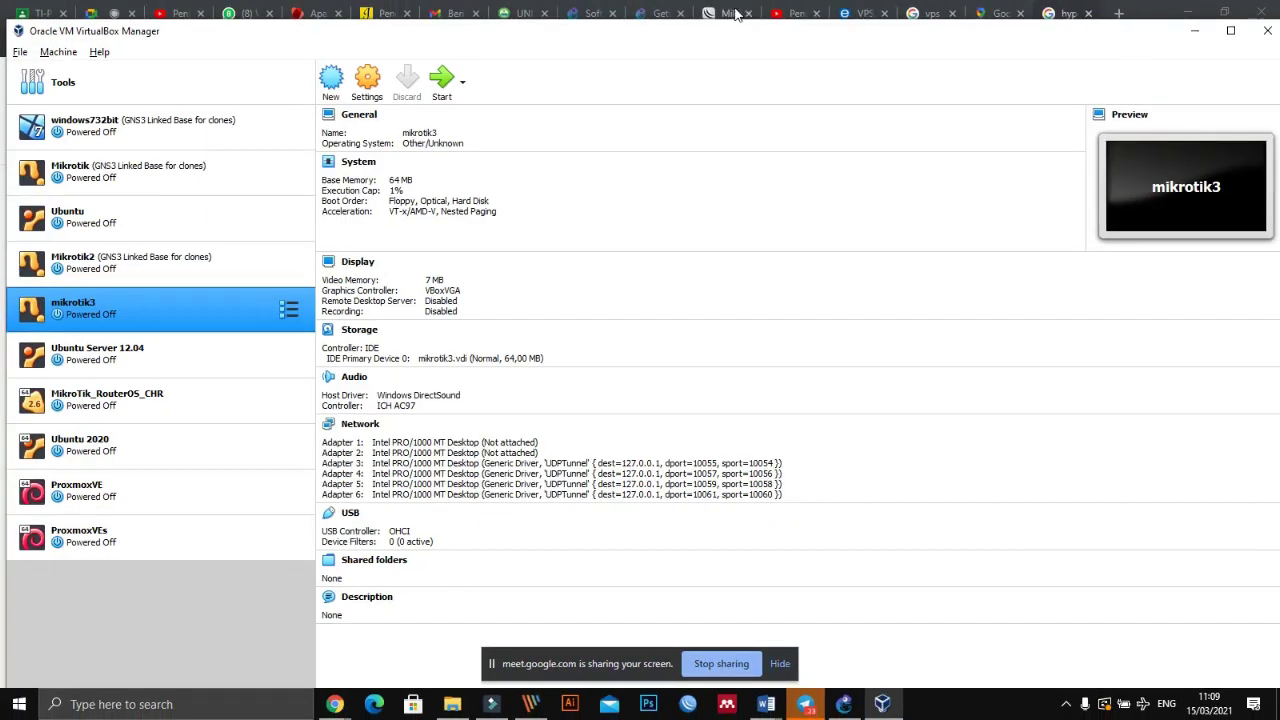
- Switch to the MikroTik download page in Chrome and load google.com in that browser tab
{"action": "left_click", "coordinate": [743, 13]}
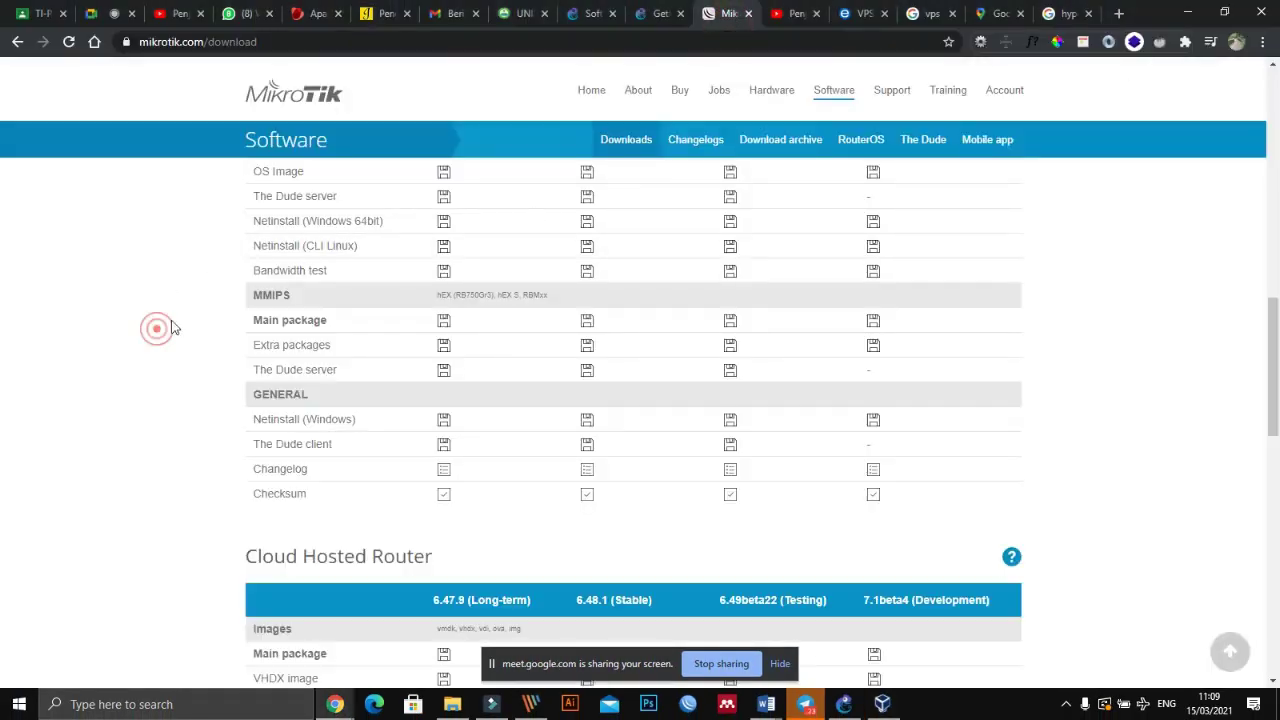
{"action": "left_click_drag", "start_coordinate": [290, 41], "coordinate": [156, 41]}
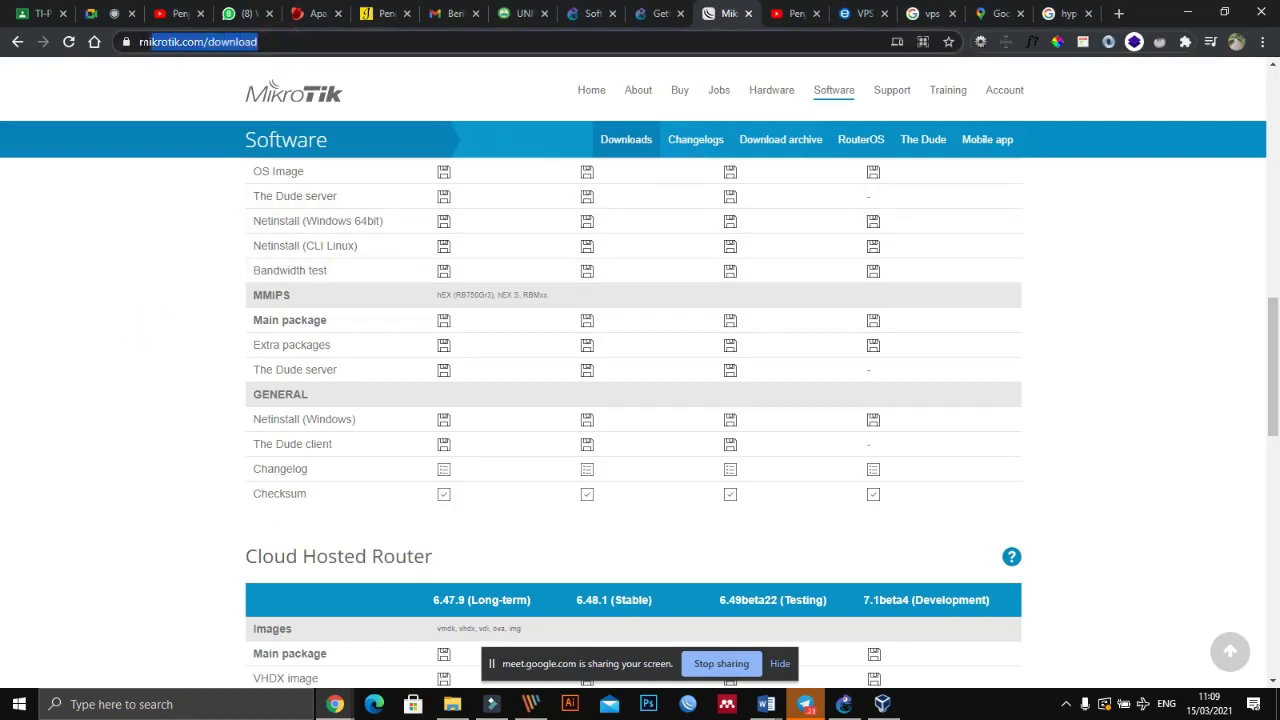
{"action": "type", "text": "g"}
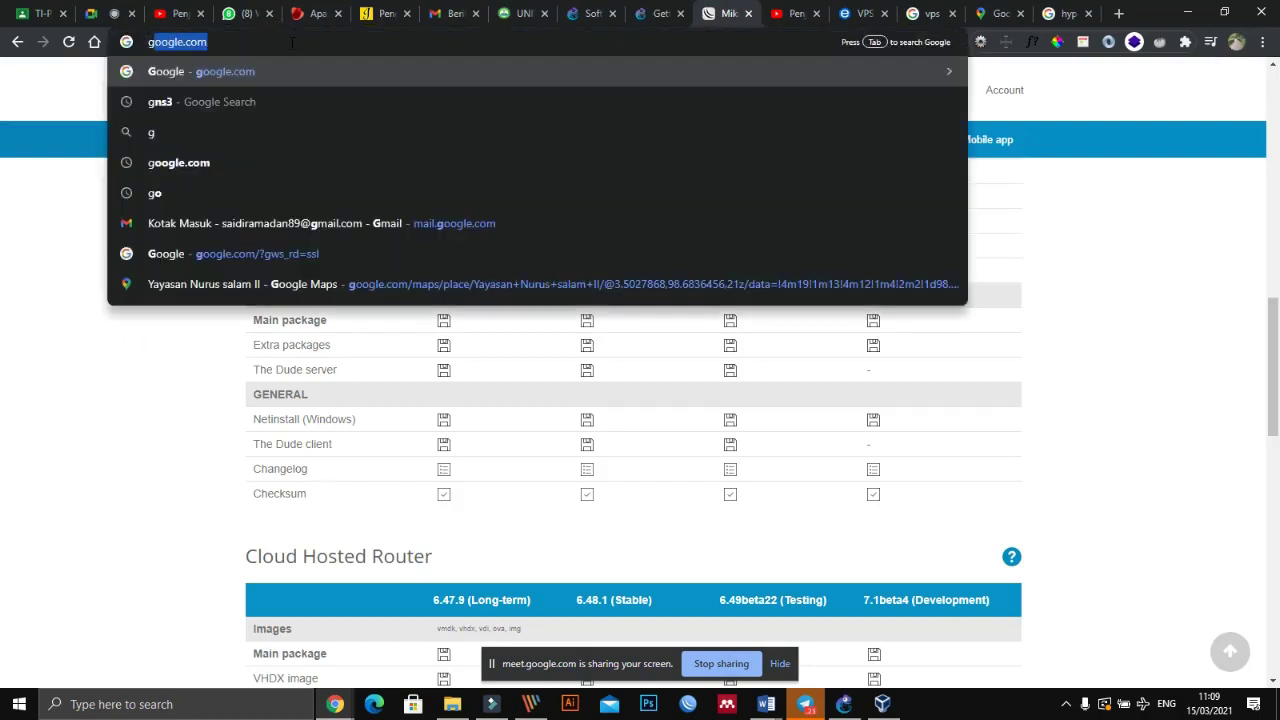
{"action": "key", "text": "Return"}
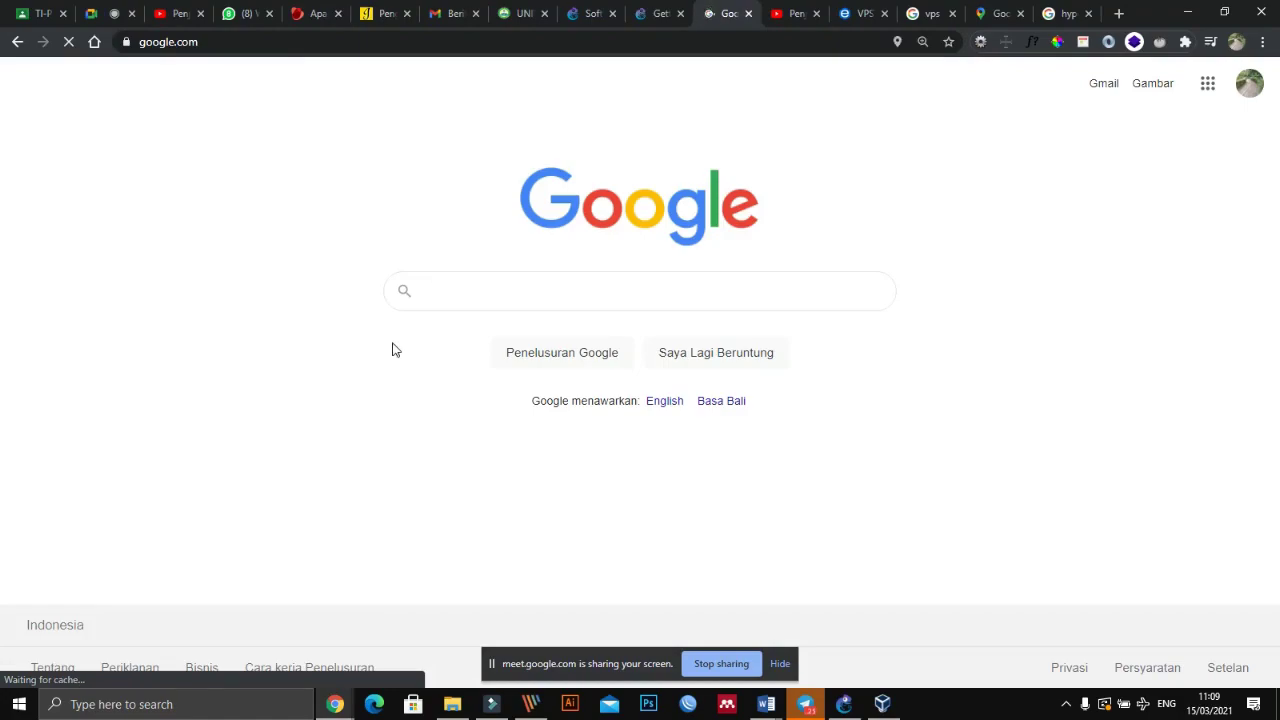
- Search Google for mikrotik, reach the MikroTik home page and open its Software downloads page
{"action": "type", "text": "m"}
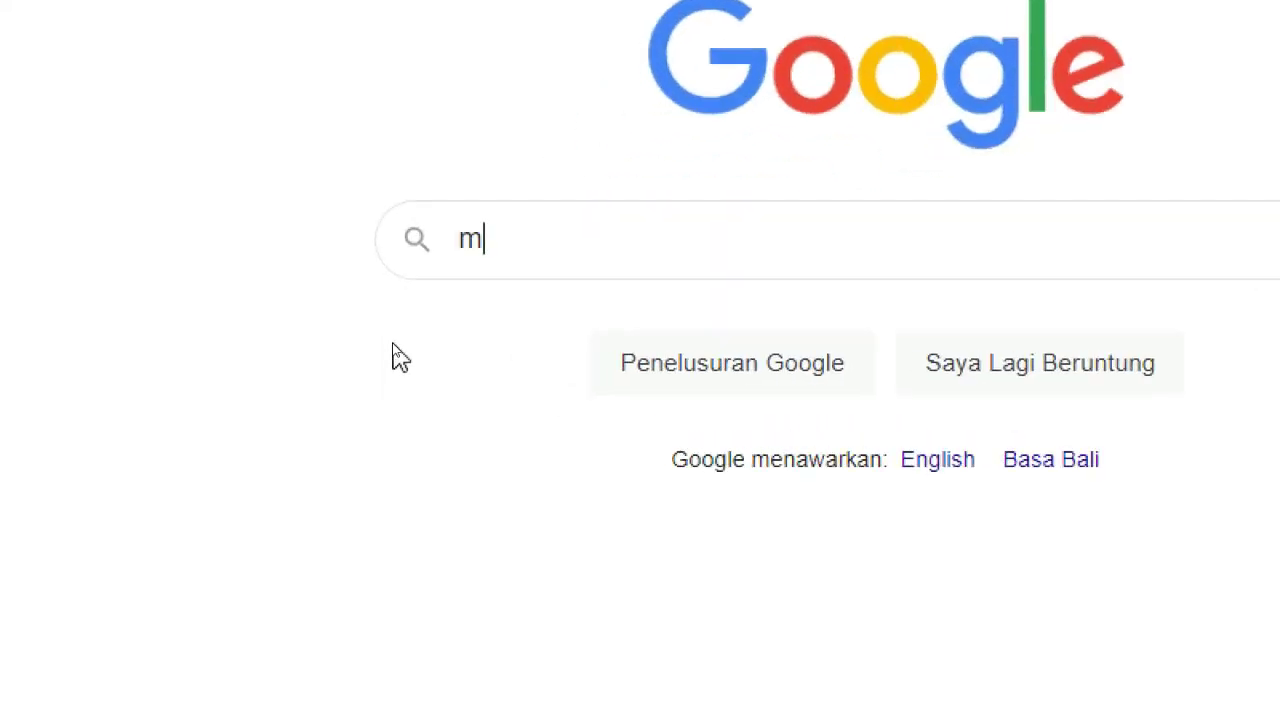
{"action": "type", "text": "ikrotik"}
{"action": "key", "text": "Return"}
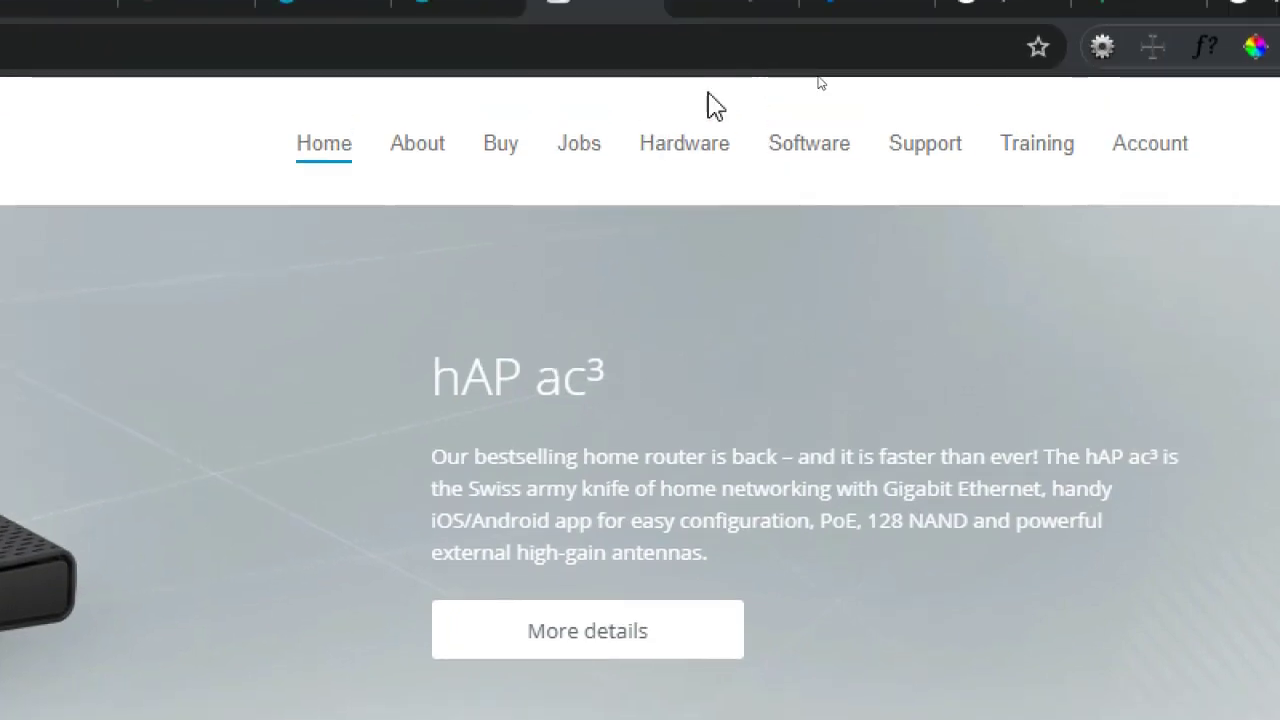
{"action": "left_click", "coordinate": [816, 160]}
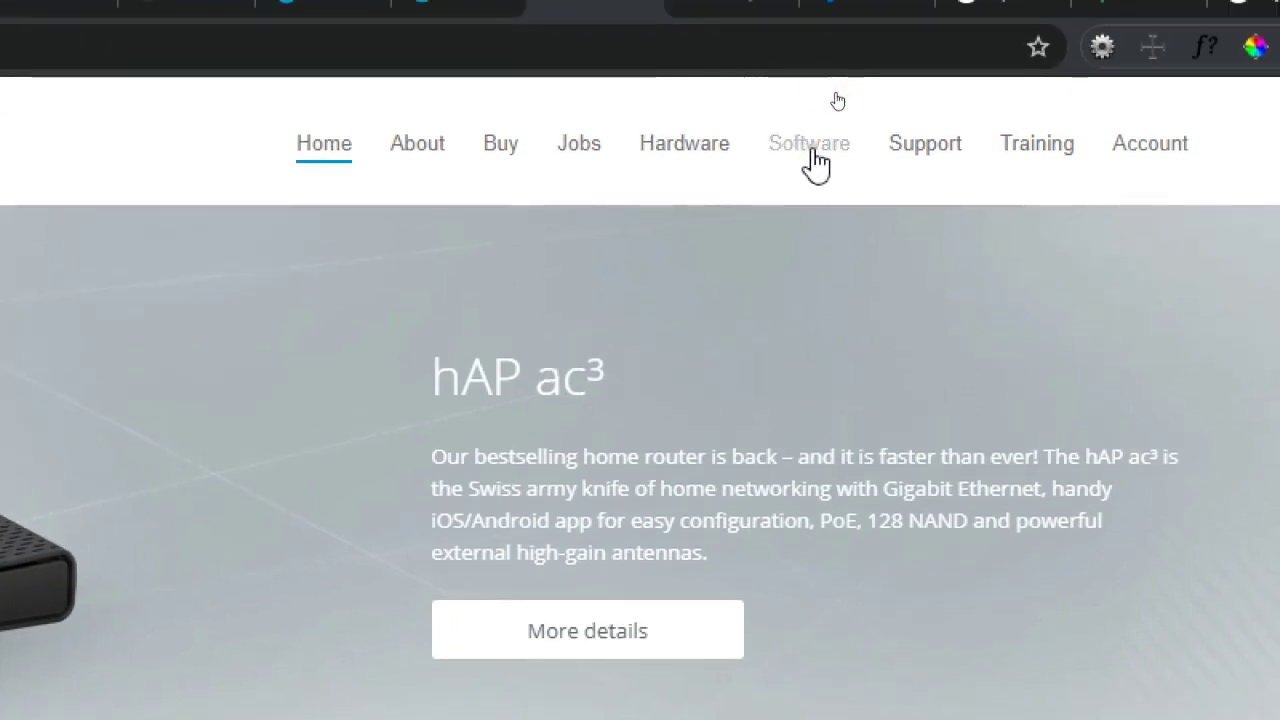
- Download the Cloud Hosted Router OVA template for version 6.48.1 (Stable)
{"action": "scroll", "coordinate": [60, 500], "scroll_direction": "down", "scroll_amount": 5}
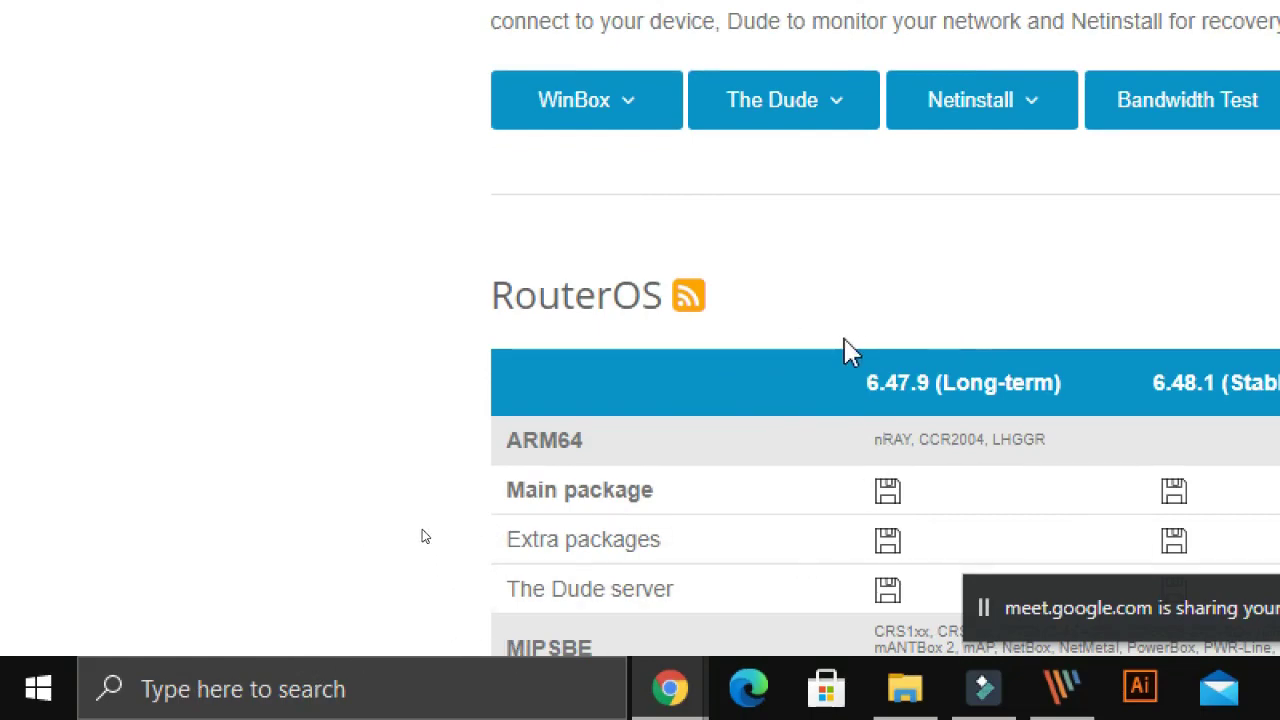
{"action": "scroll", "coordinate": [860, 345], "scroll_direction": "down", "scroll_amount": 2}
{"action": "scroll", "coordinate": [1000, 320], "scroll_direction": "down", "scroll_amount": 1}
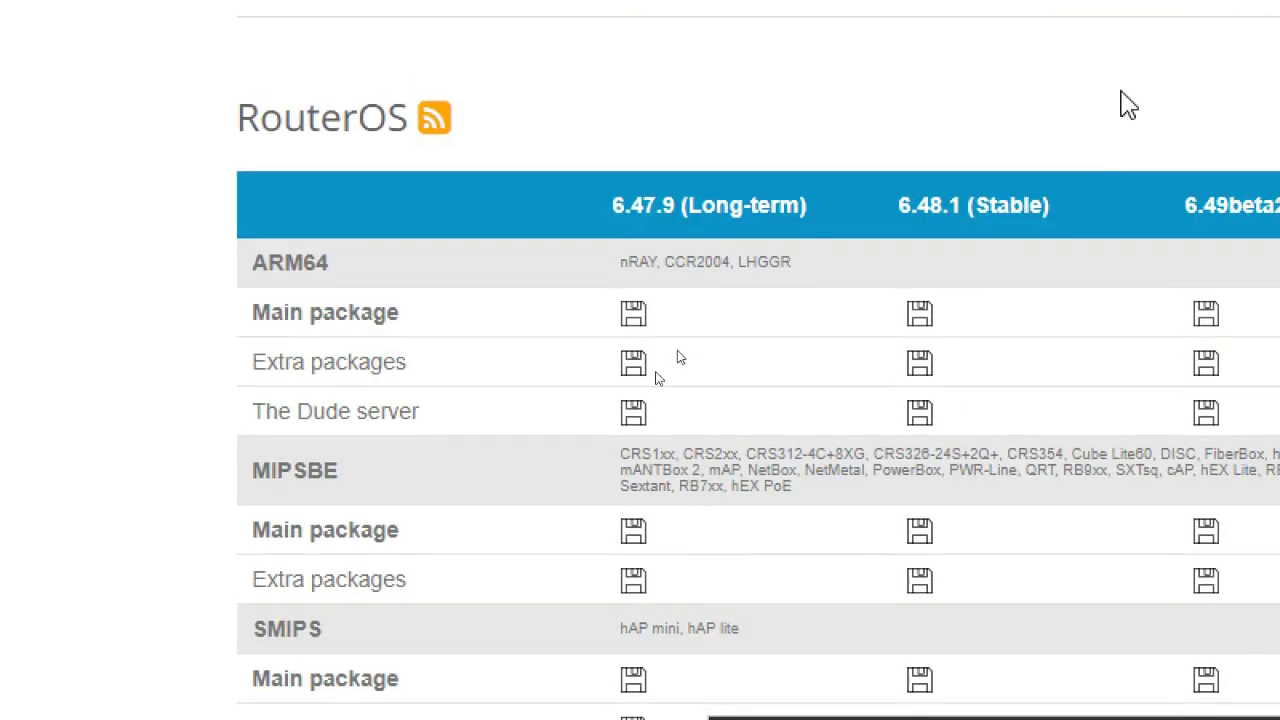
{"action": "scroll", "coordinate": [650, 462], "scroll_direction": "down", "scroll_amount": 4}
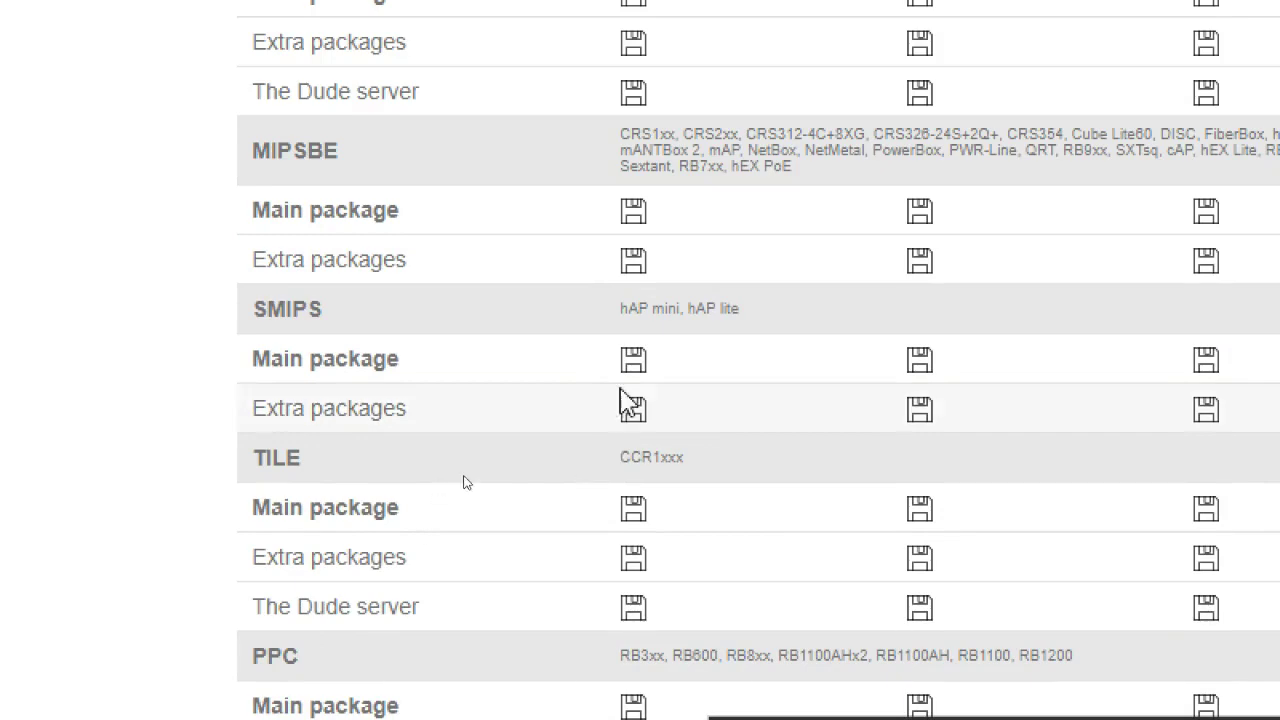
{"action": "scroll", "coordinate": [787, 370], "scroll_direction": "down", "scroll_amount": 2}
{"action": "scroll", "coordinate": [787, 370], "scroll_direction": "down", "scroll_amount": 8}
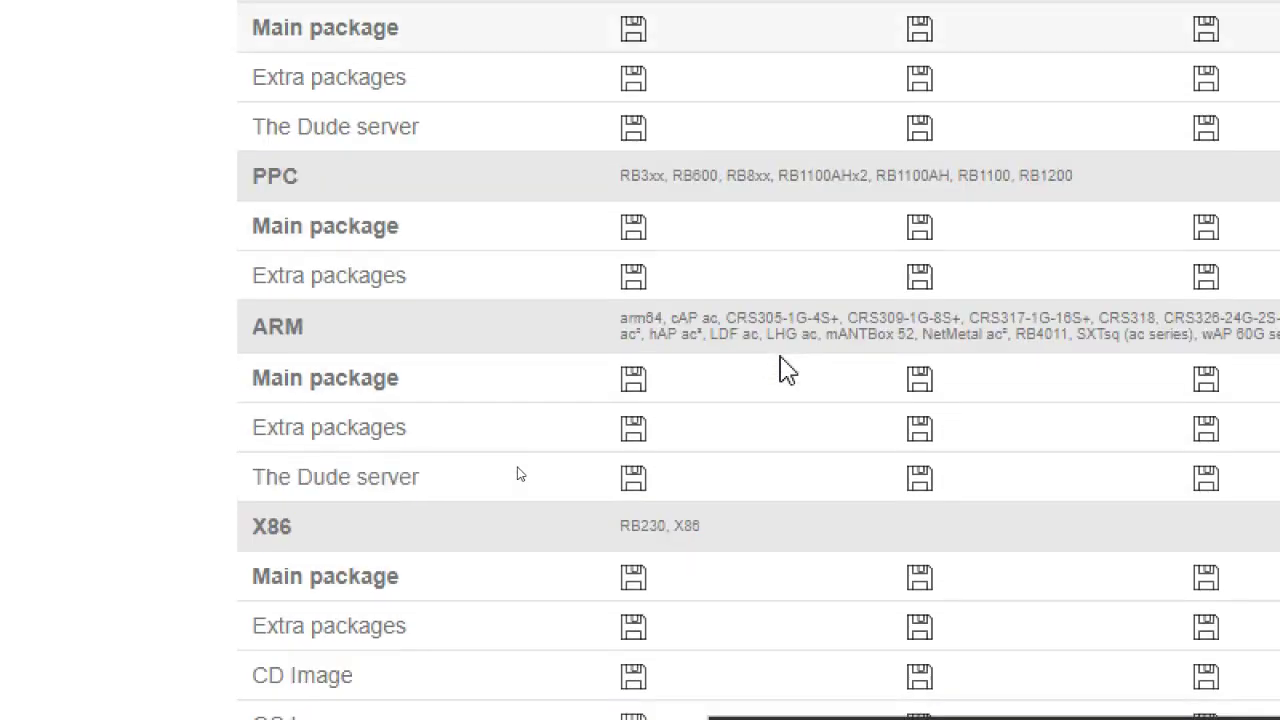
{"action": "scroll", "coordinate": [787, 370], "scroll_direction": "down", "scroll_amount": 8}
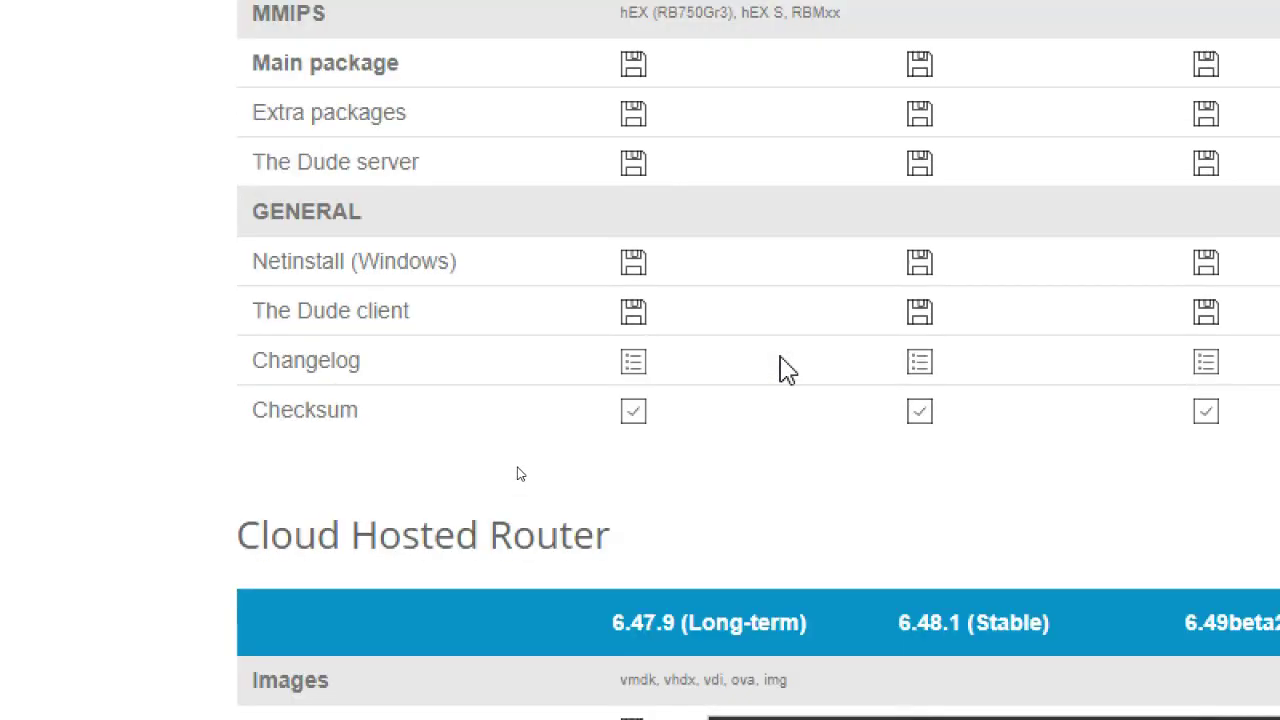
{"action": "scroll", "coordinate": [787, 370], "scroll_direction": "down", "scroll_amount": 2}
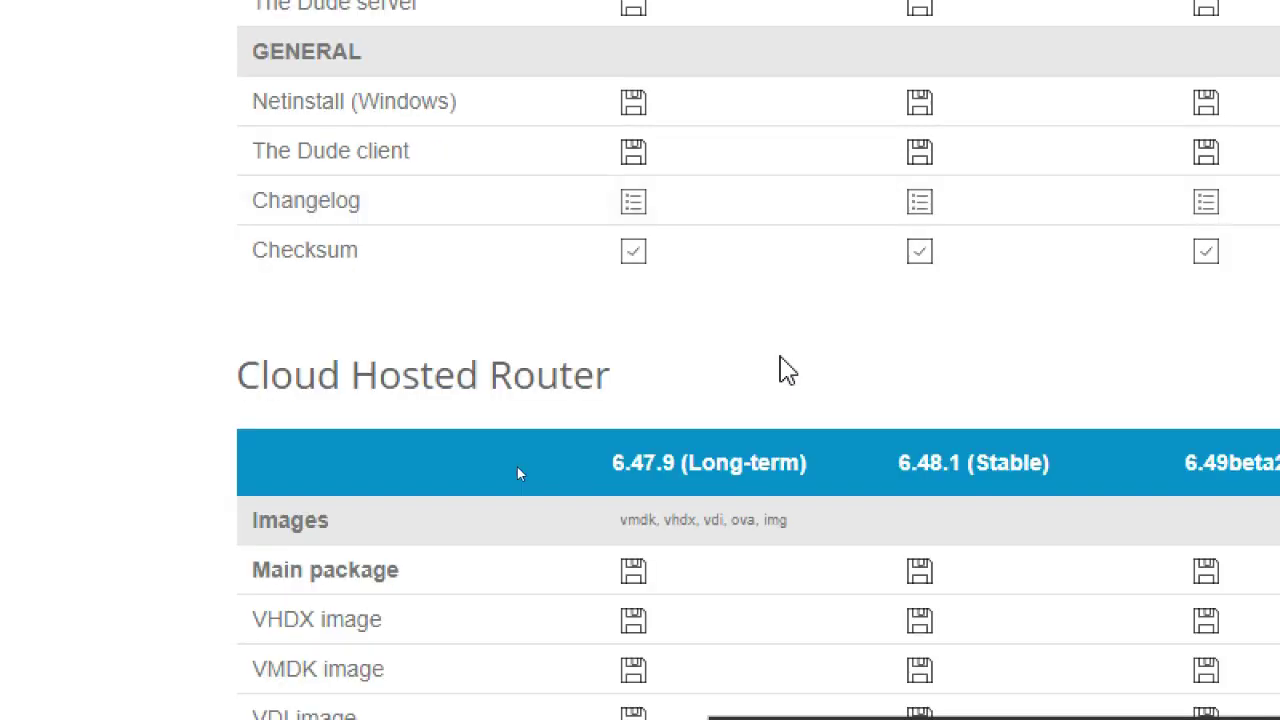
{"action": "scroll", "coordinate": [858, 370], "scroll_direction": "down", "scroll_amount": 4}
{"action": "scroll", "coordinate": [943, 80], "scroll_direction": "up", "scroll_amount": 3}
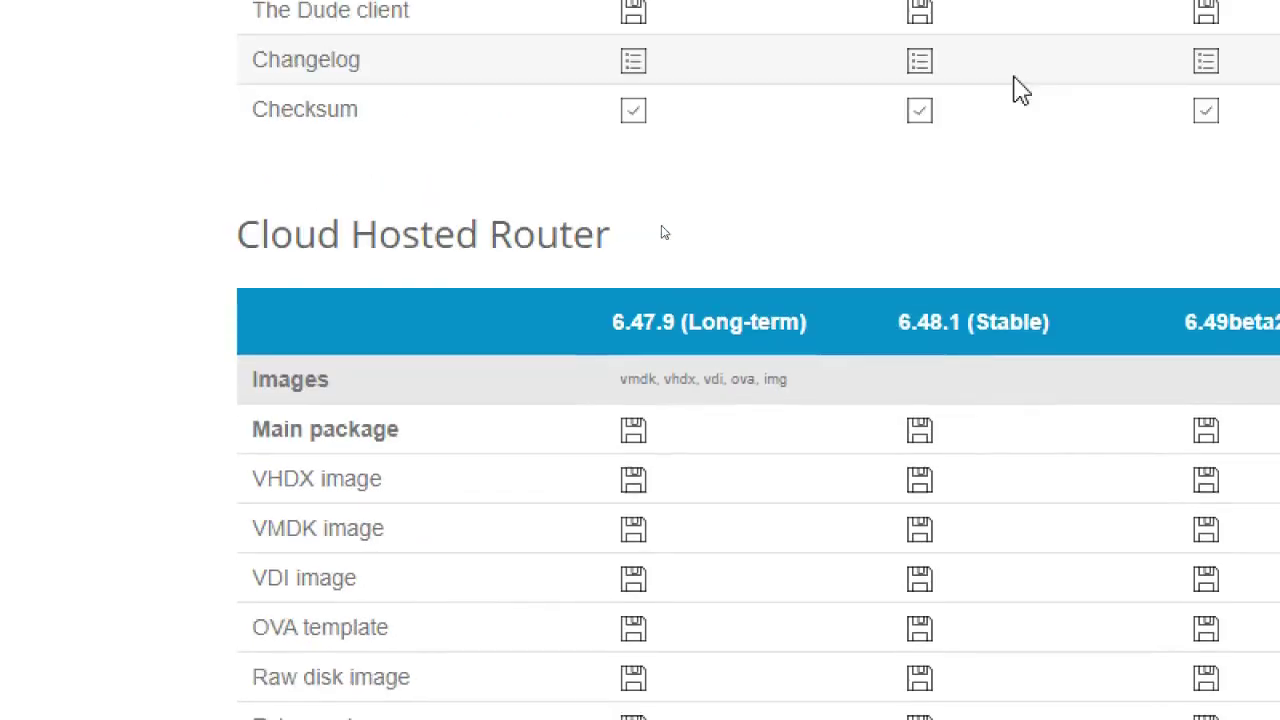
{"action": "scroll", "coordinate": [1030, 610], "scroll_direction": "down", "scroll_amount": 3}
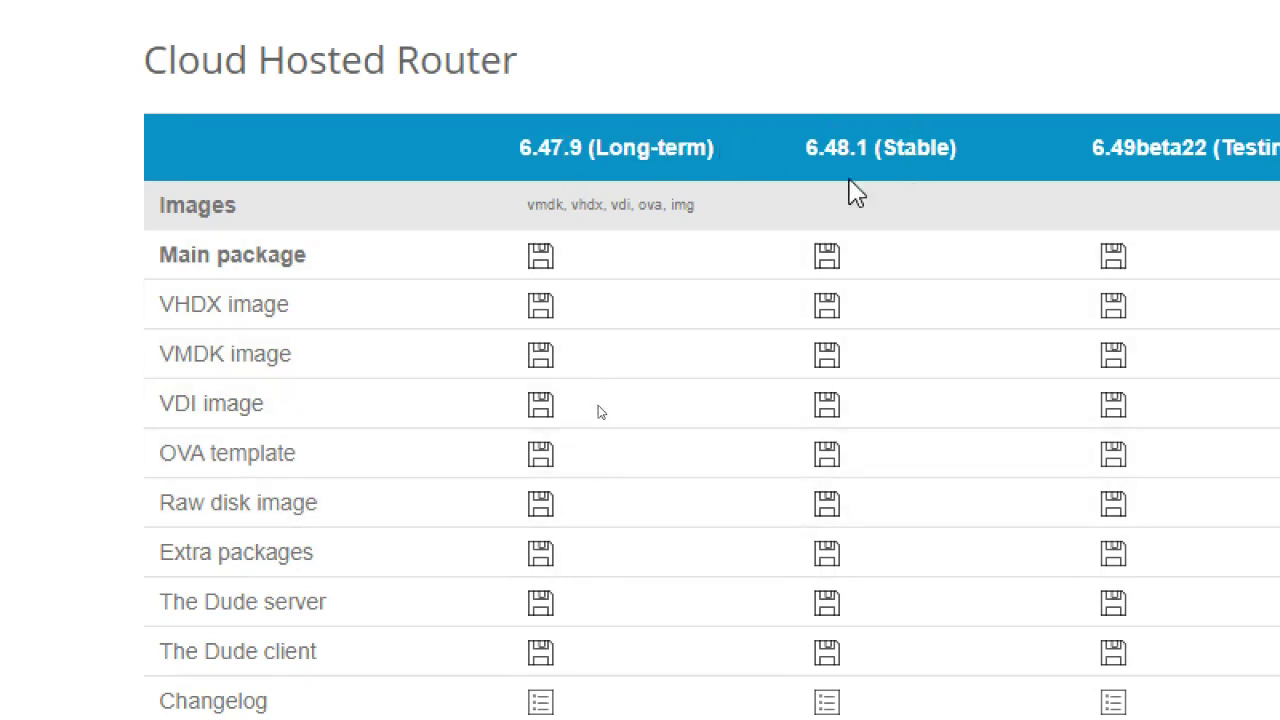
{"action": "scroll", "coordinate": [828, 507], "scroll_direction": "down", "scroll_amount": 1}
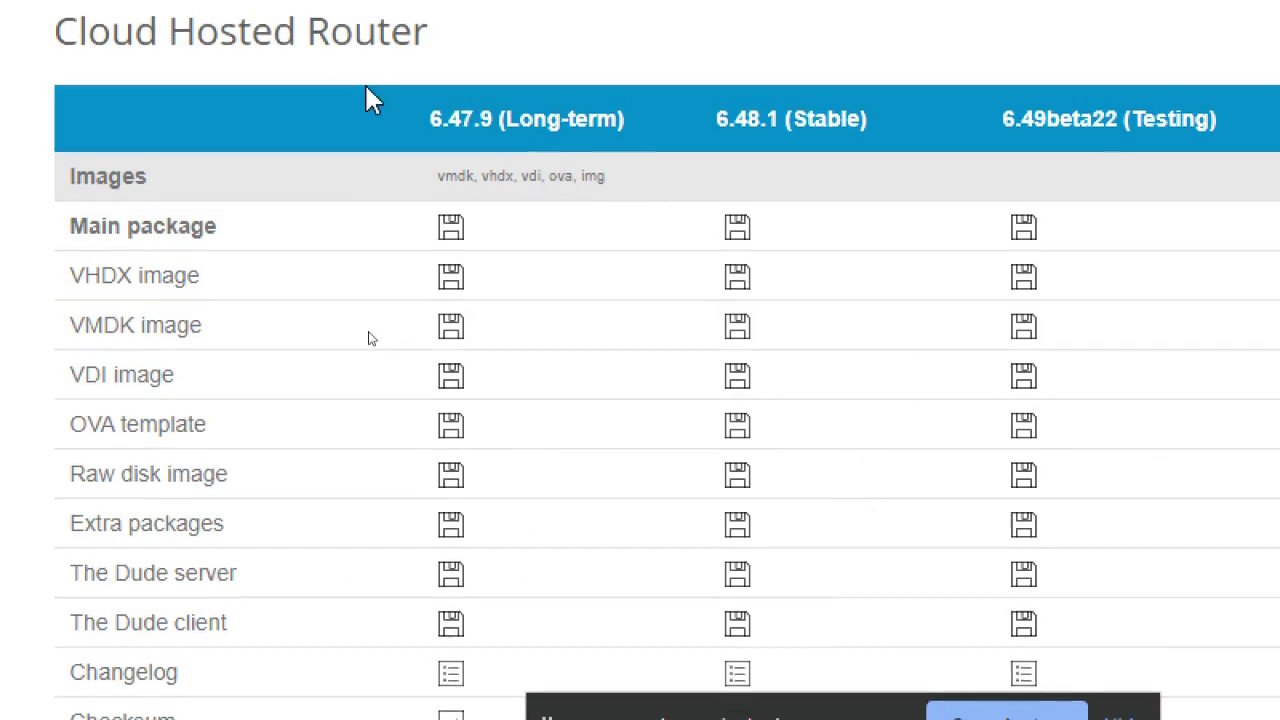
{"action": "scroll", "coordinate": [387, 343], "scroll_direction": "up", "scroll_amount": 1}
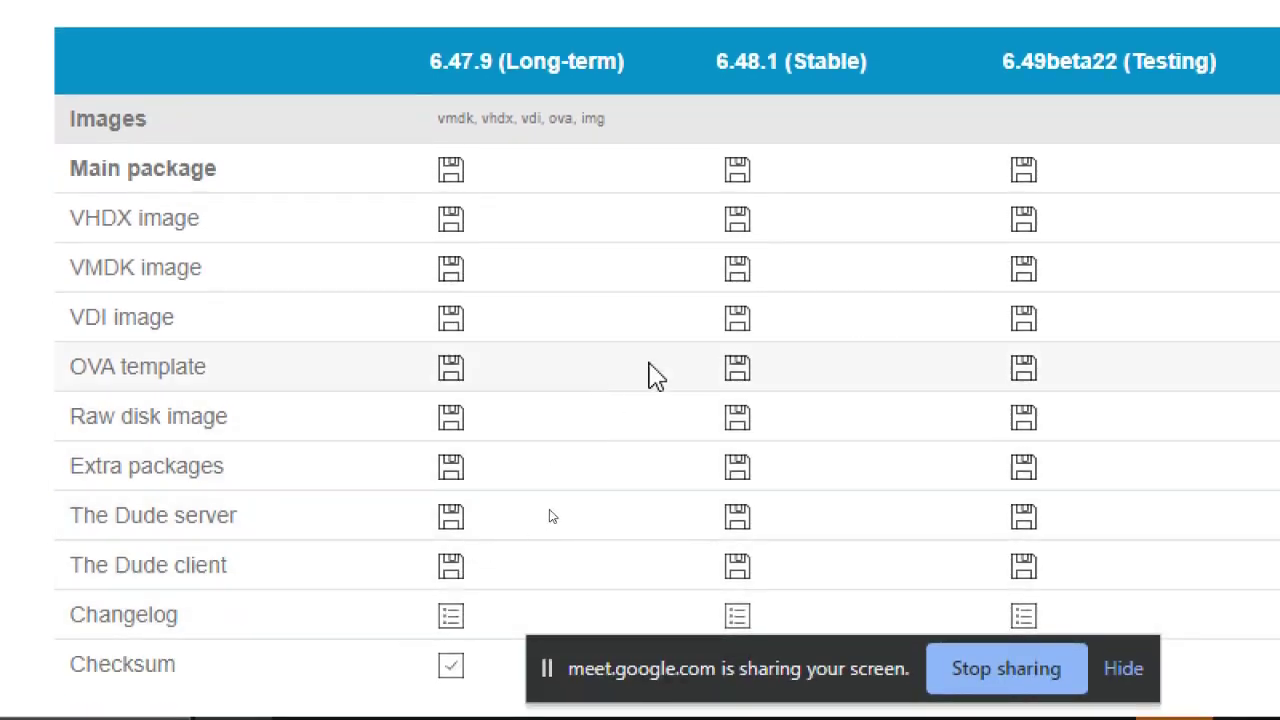
{"action": "left_click", "coordinate": [738, 381]}
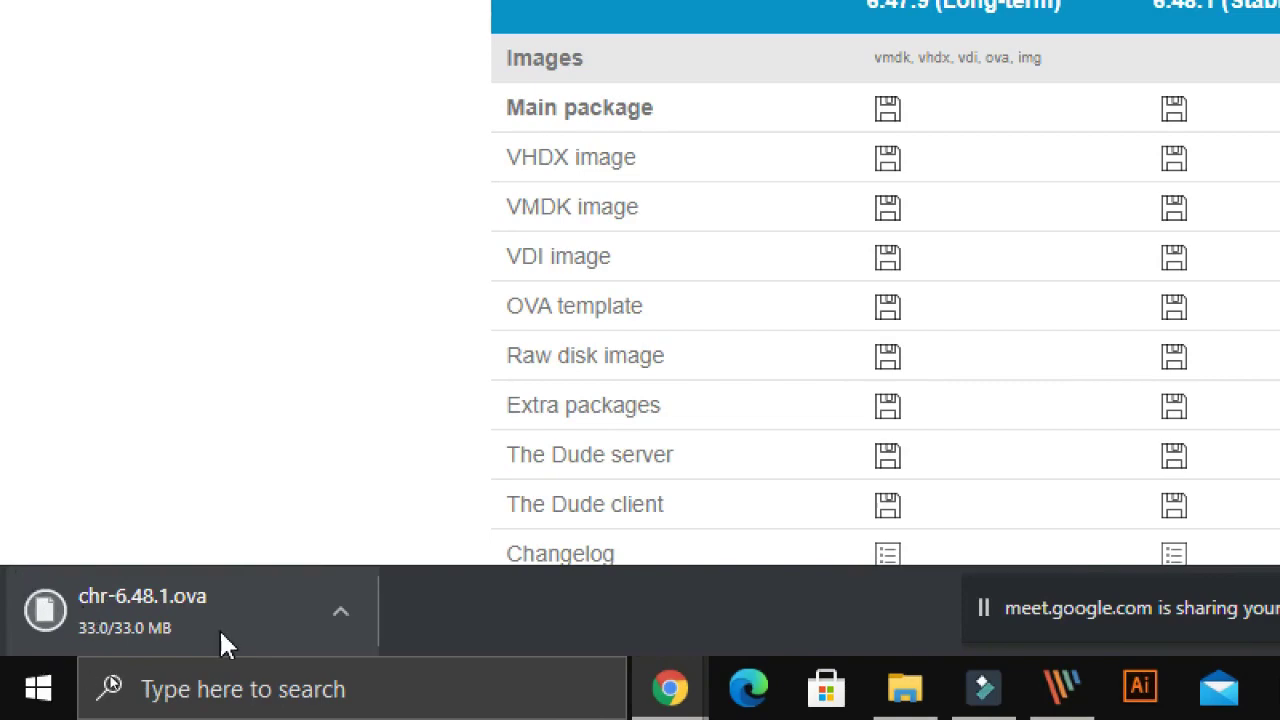
- Show the Downloads folder in a maximized File Explorer window and select the chr-6.48.1.ova file
{"action": "left_click", "coordinate": [905, 688]}
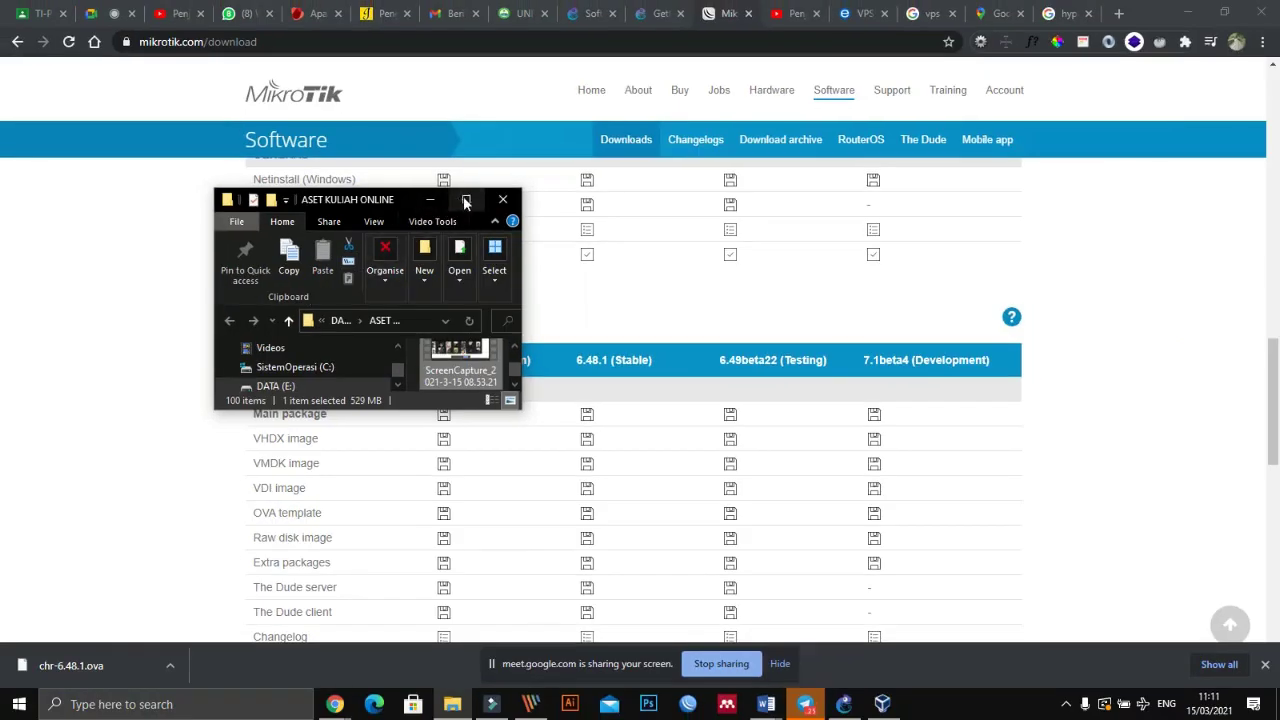
{"action": "left_click", "coordinate": [466, 199]}
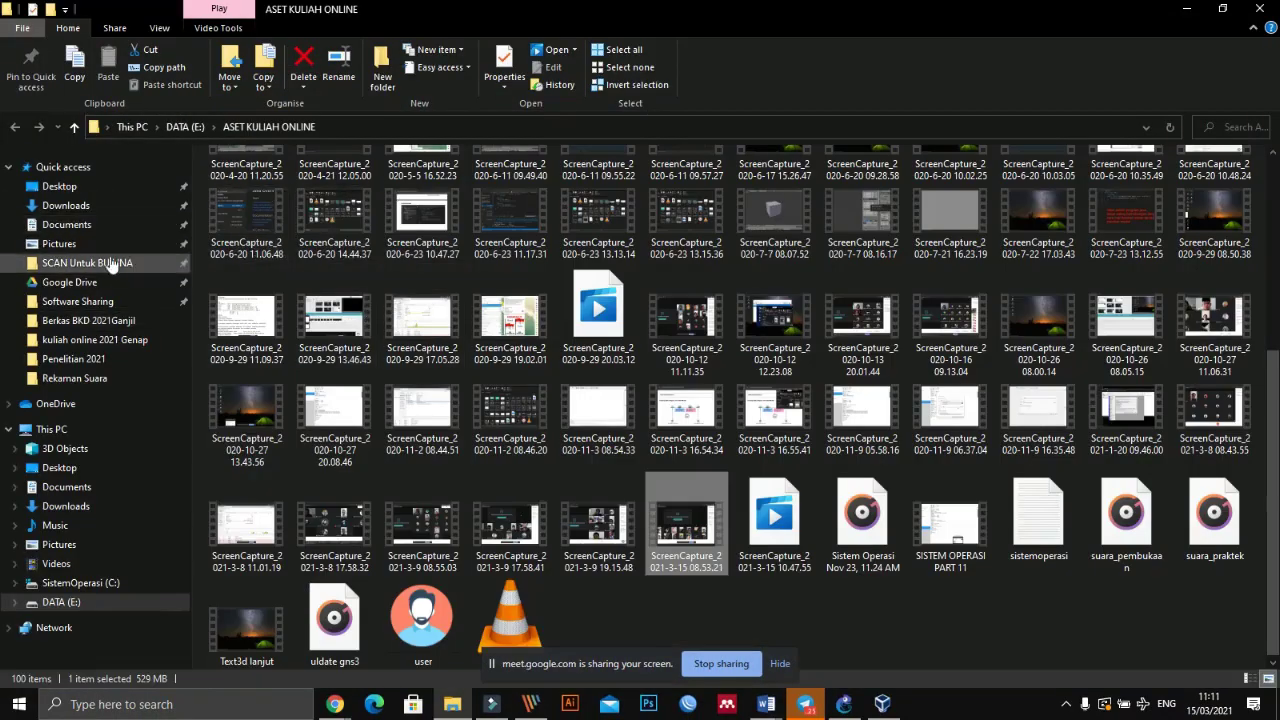
{"action": "left_click", "coordinate": [66, 205]}
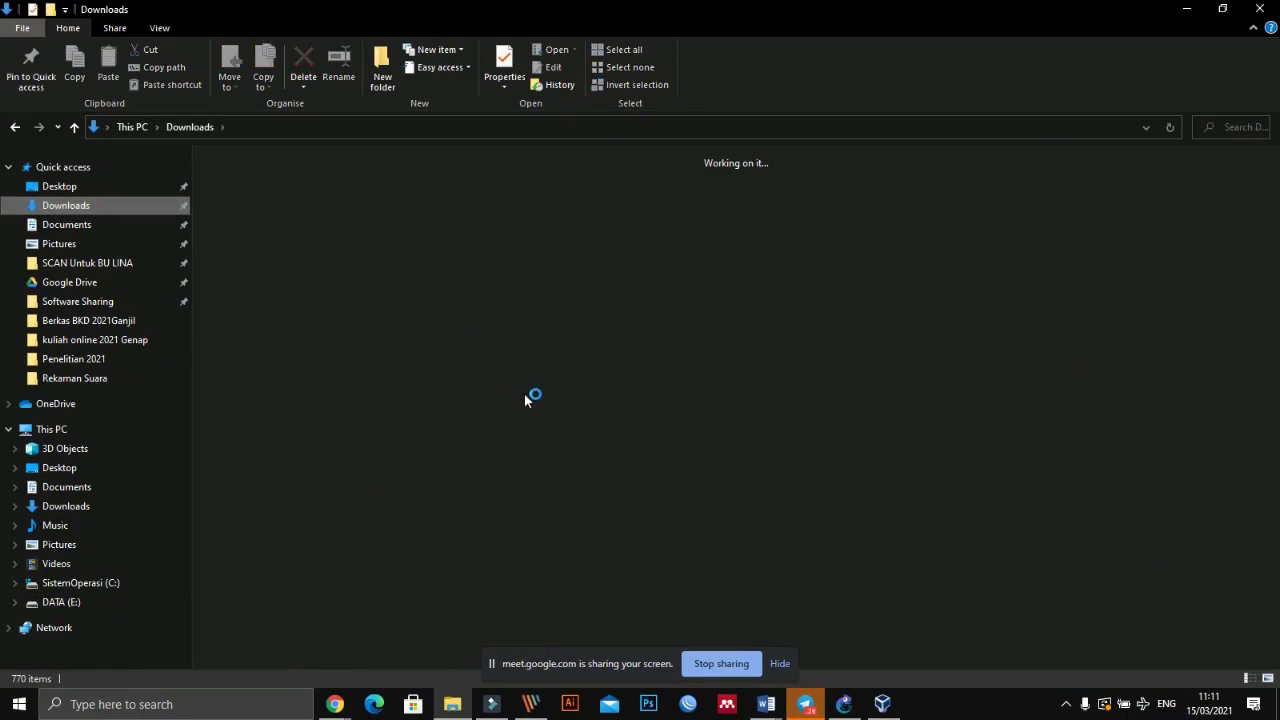
{"action": "left_click", "coordinate": [282, 195]}
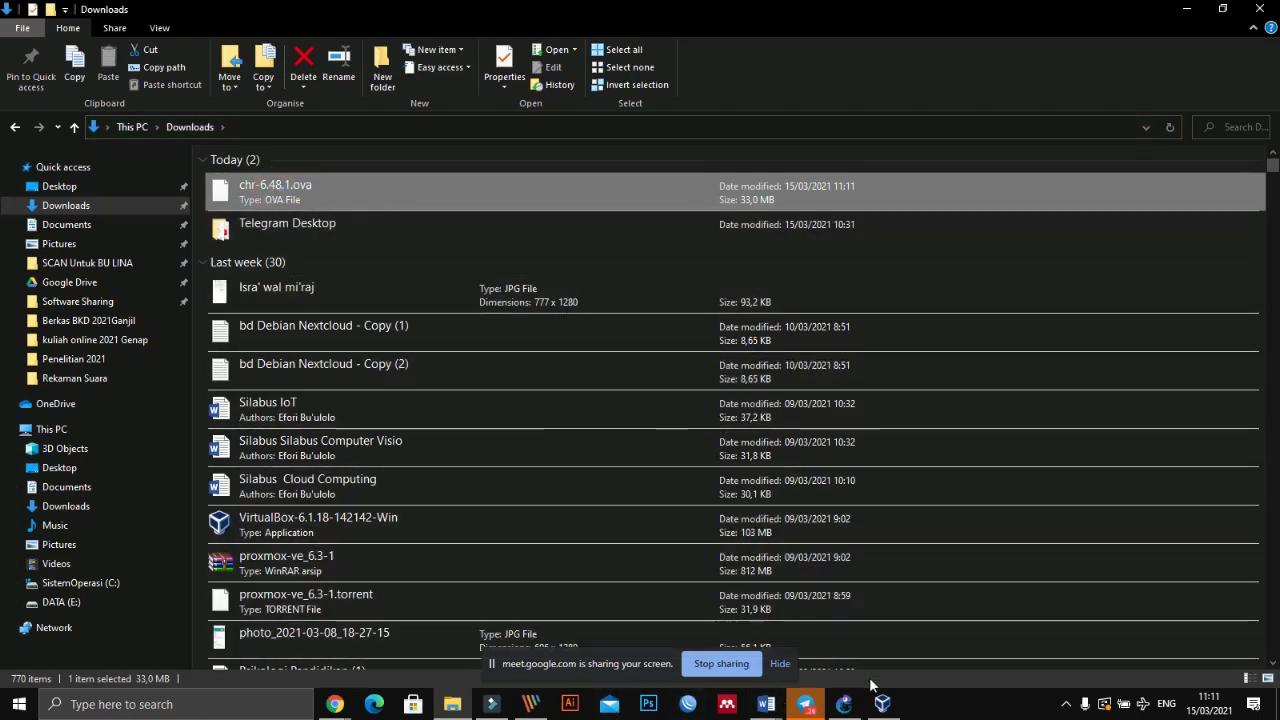
- Open chr-6.48.1.ova and choose to look for another app on this PC, always using it for .ova files
{"action": "double_click", "coordinate": [366, 188]}
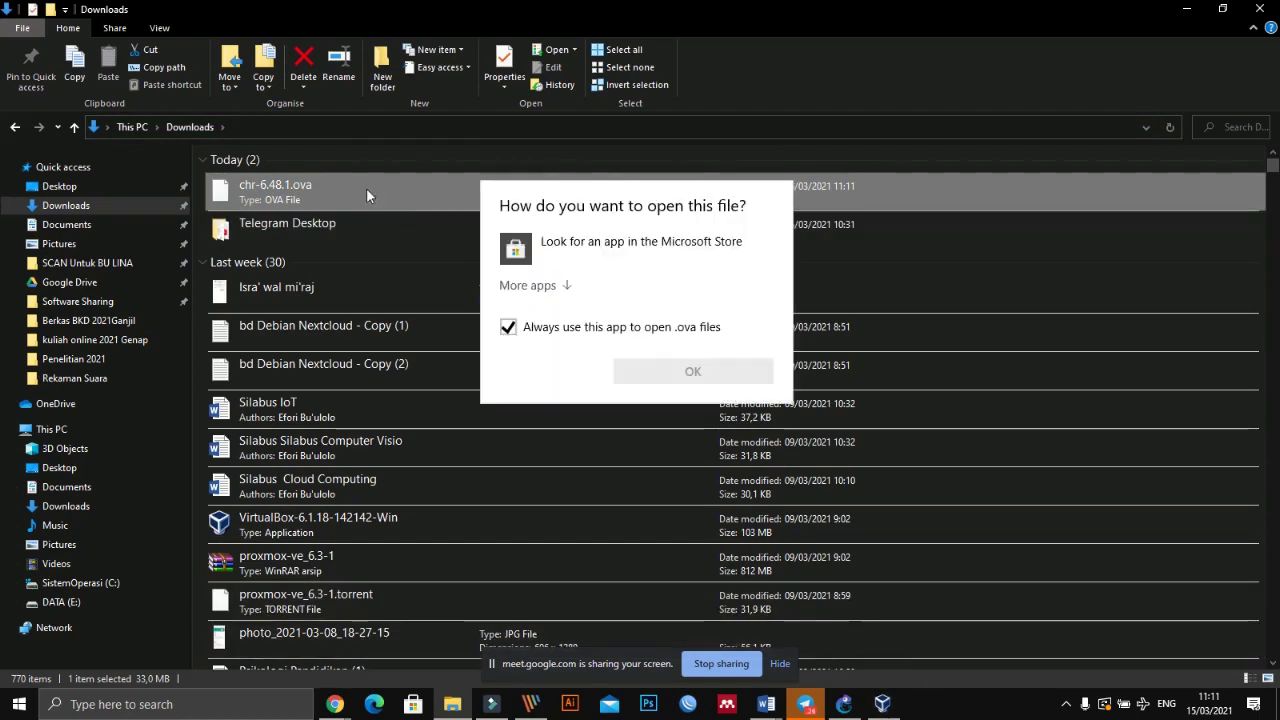
{"action": "left_click", "coordinate": [563, 284]}
{"action": "scroll", "coordinate": [574, 458], "scroll_direction": "down", "scroll_amount": 3}
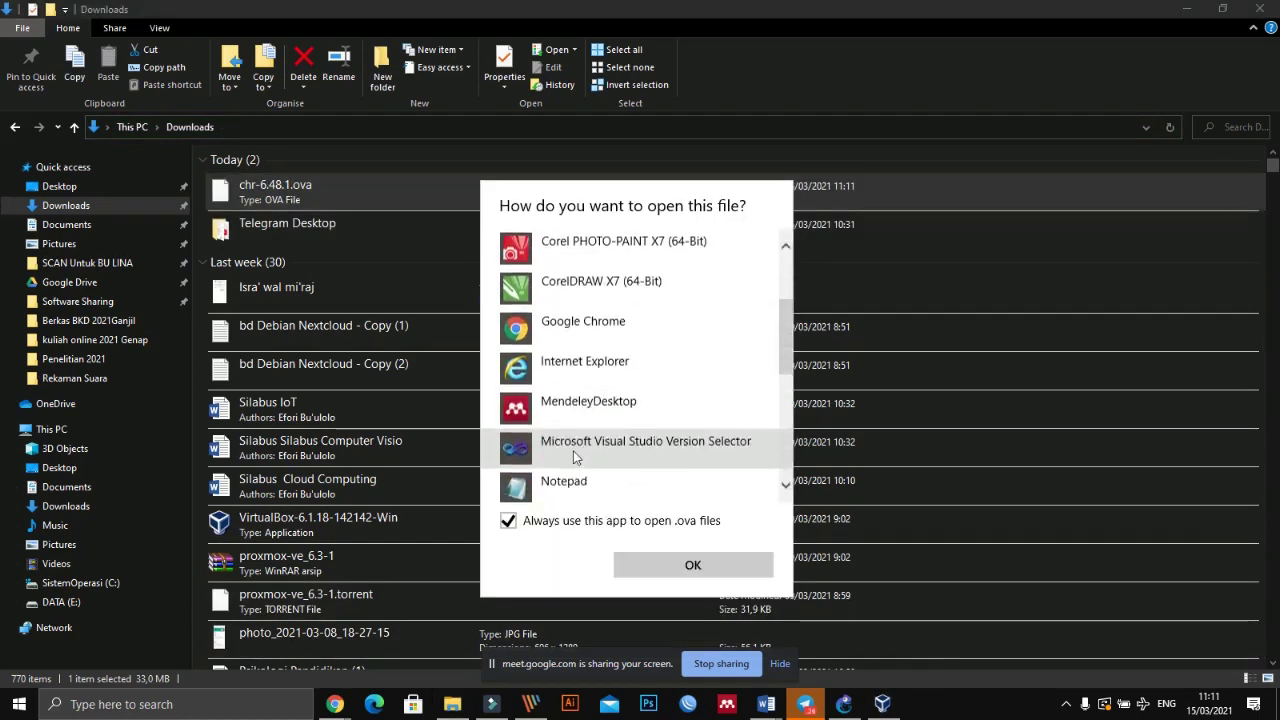
{"action": "scroll", "coordinate": [578, 452], "scroll_direction": "down", "scroll_amount": 8}
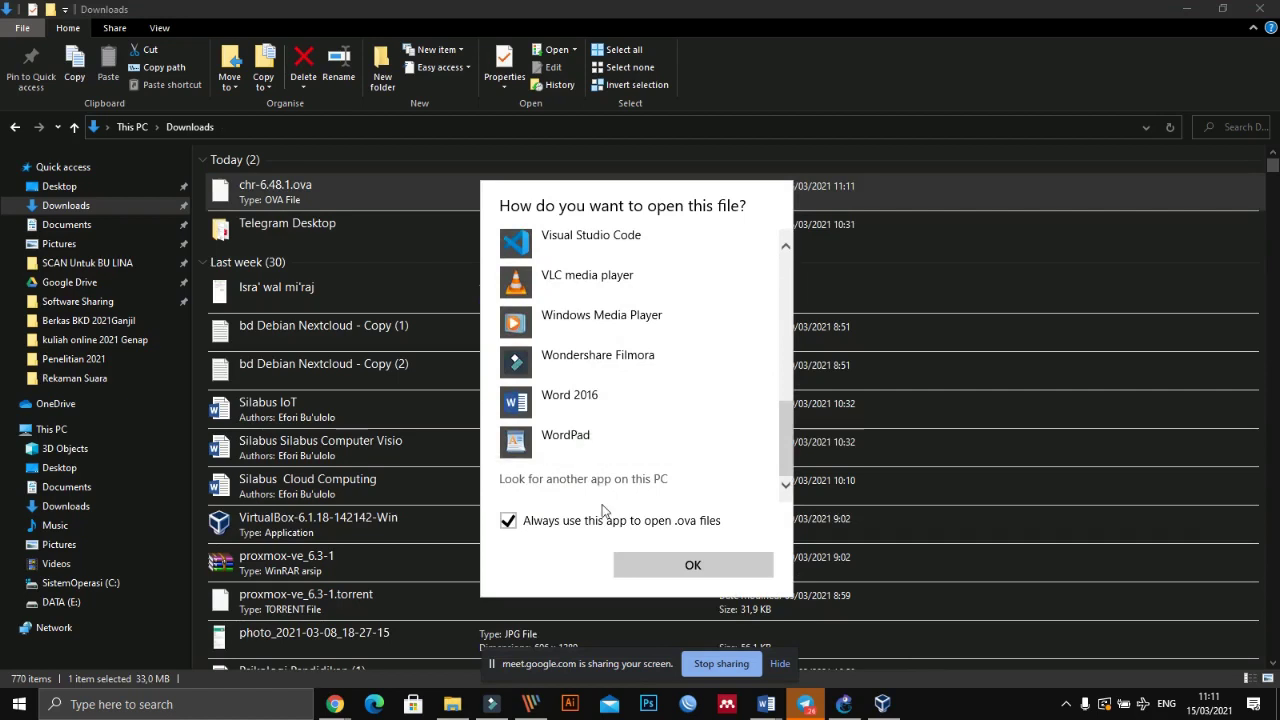
{"action": "left_click", "coordinate": [601, 479]}
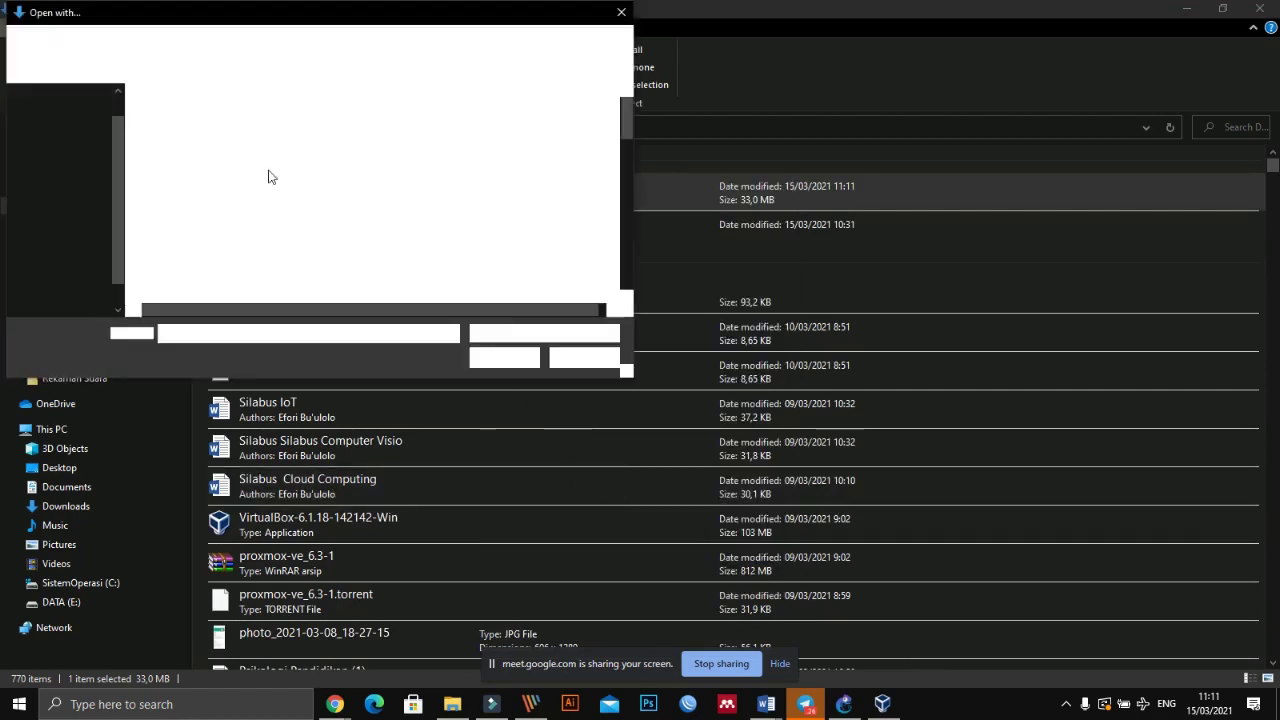
- Assign the VirtualBox application in C: > Program Files > Oracle > VirtualBox as the program that opens .ova files
{"action": "left_click_drag", "start_coordinate": [118, 236], "coordinate": [118, 256]}
{"action": "left_click", "coordinate": [95, 252]}
{"action": "double_click", "coordinate": [188, 183]}
{"action": "scroll", "coordinate": [191, 160], "scroll_direction": "down", "scroll_amount": 6}
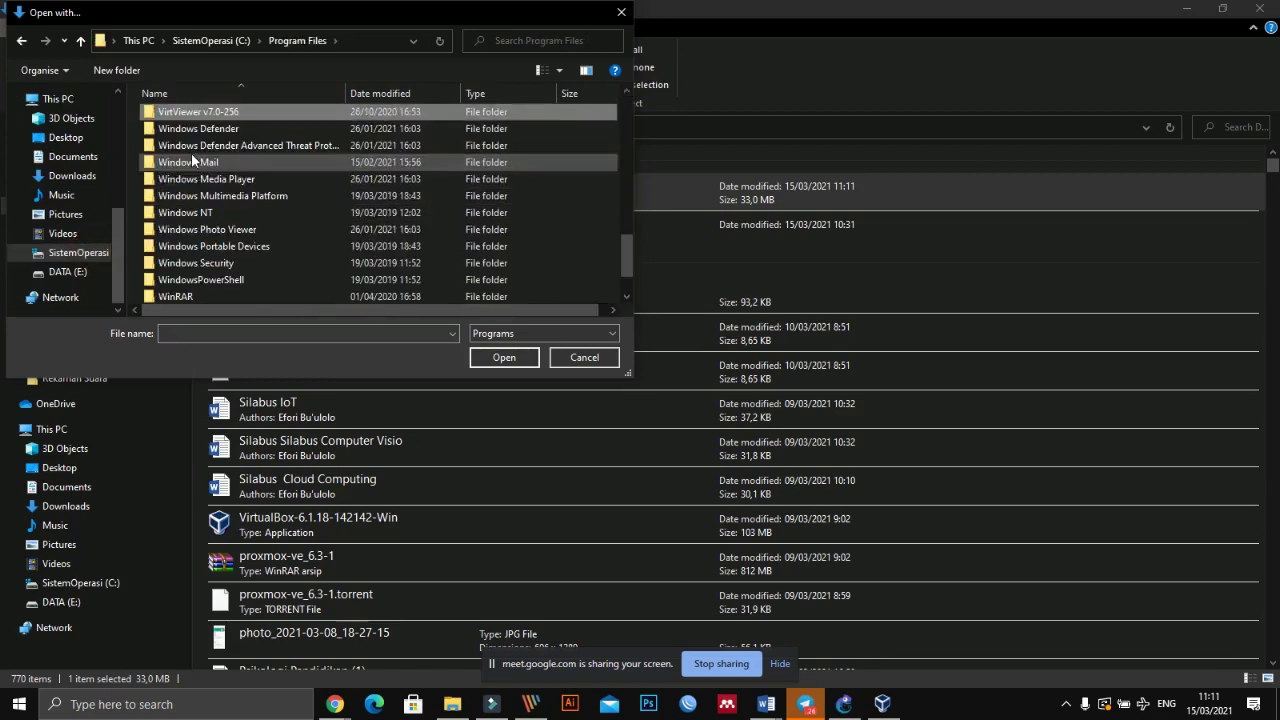
{"action": "scroll", "coordinate": [211, 190], "scroll_direction": "up", "scroll_amount": 2}
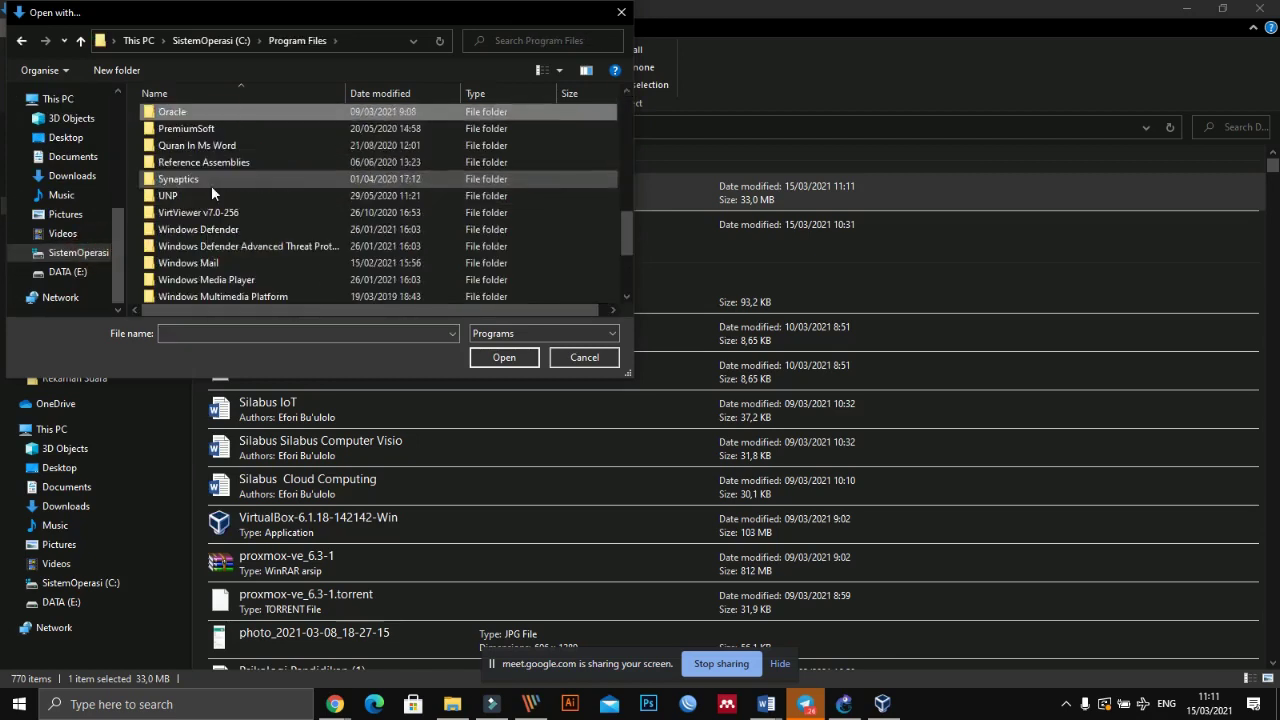
{"action": "key", "text": "Return"}
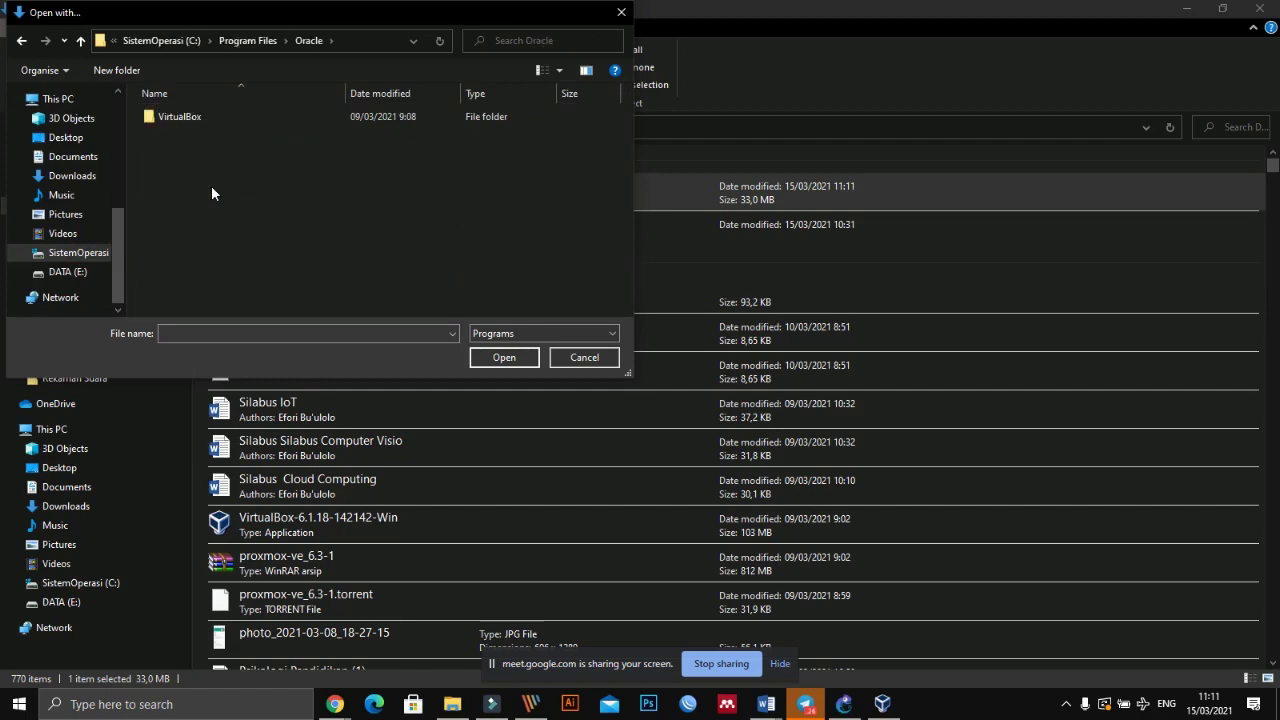
{"action": "double_click", "coordinate": [197, 117]}
{"action": "scroll", "coordinate": [207, 190], "scroll_direction": "down", "scroll_amount": 5}
{"action": "scroll", "coordinate": [210, 208], "scroll_direction": "down", "scroll_amount": 1}
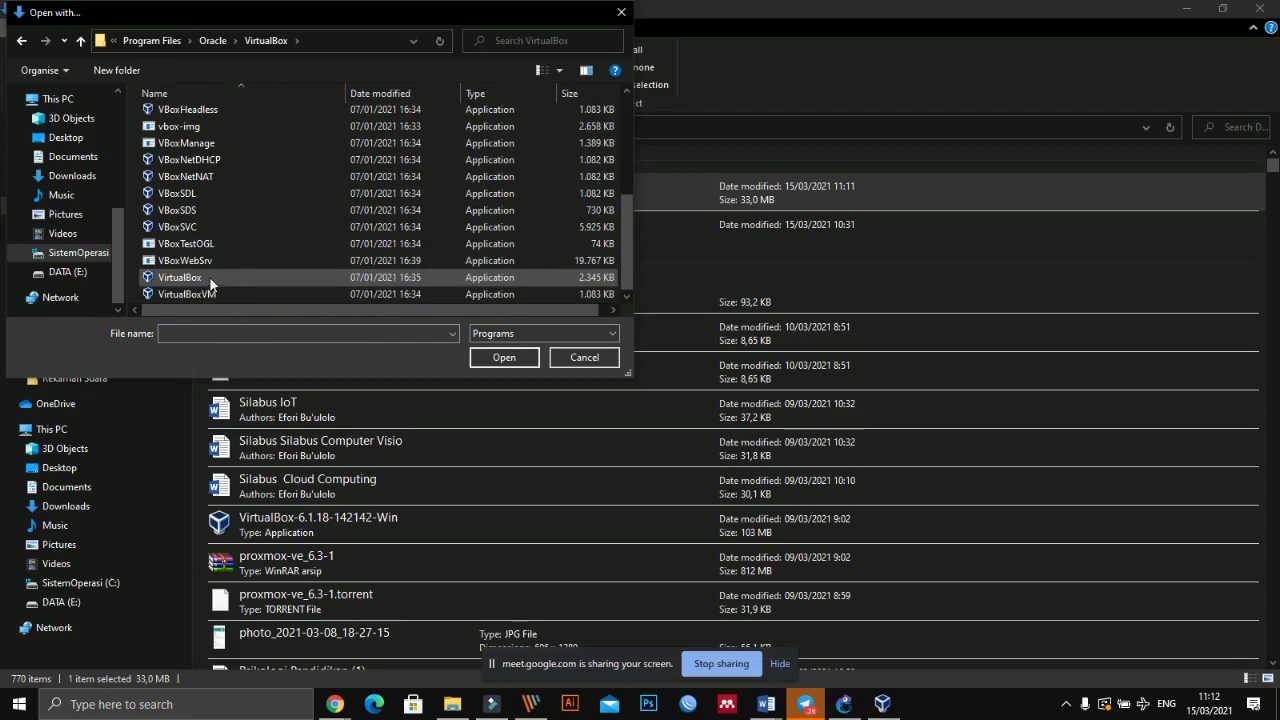
{"action": "double_click", "coordinate": [210, 279]}
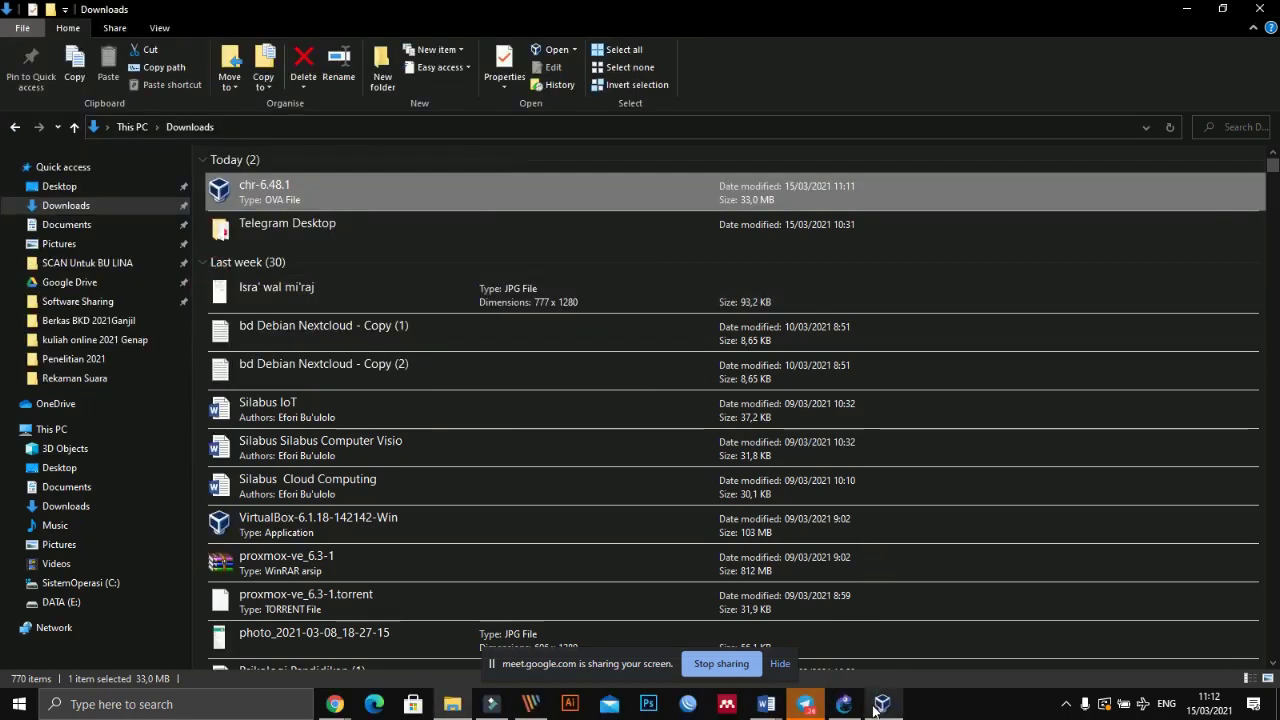
- Switch to Oracle VM VirtualBox Manager and view the configuration details of the MikroTik_RouterOS_CHR machine
{"action": "left_click", "coordinate": [883, 705]}
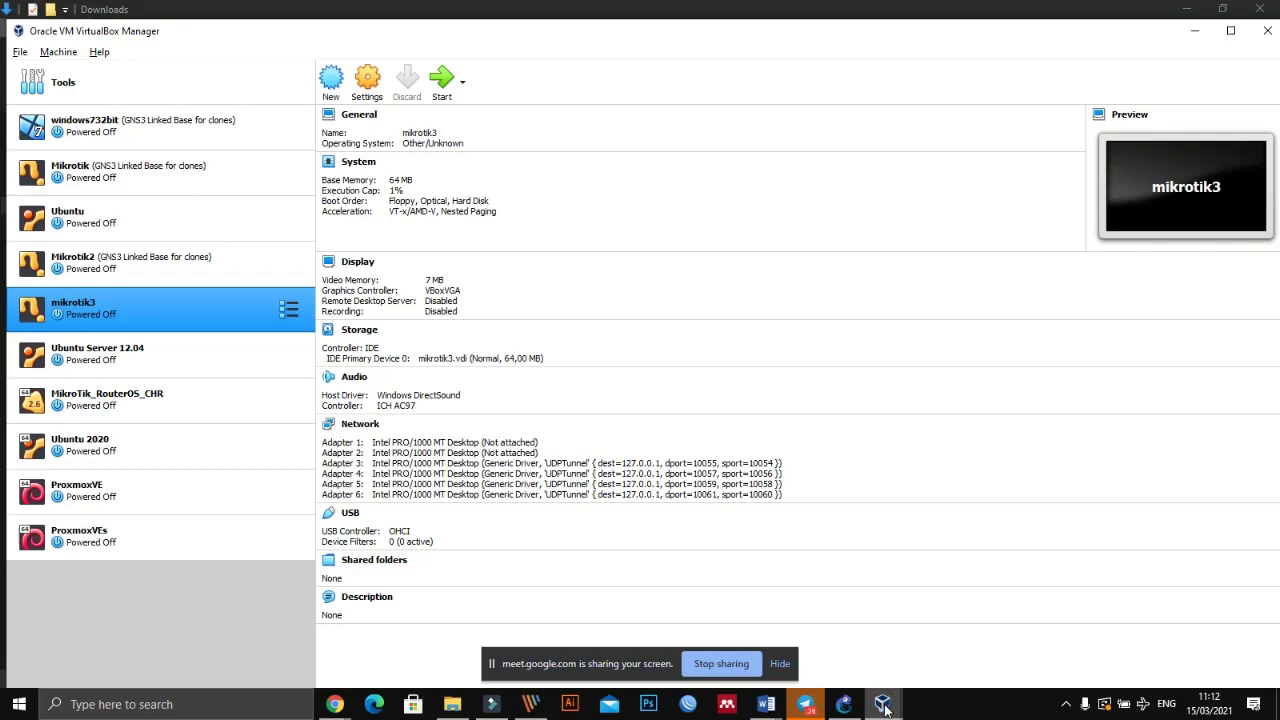
{"action": "left_click", "coordinate": [885, 708]}
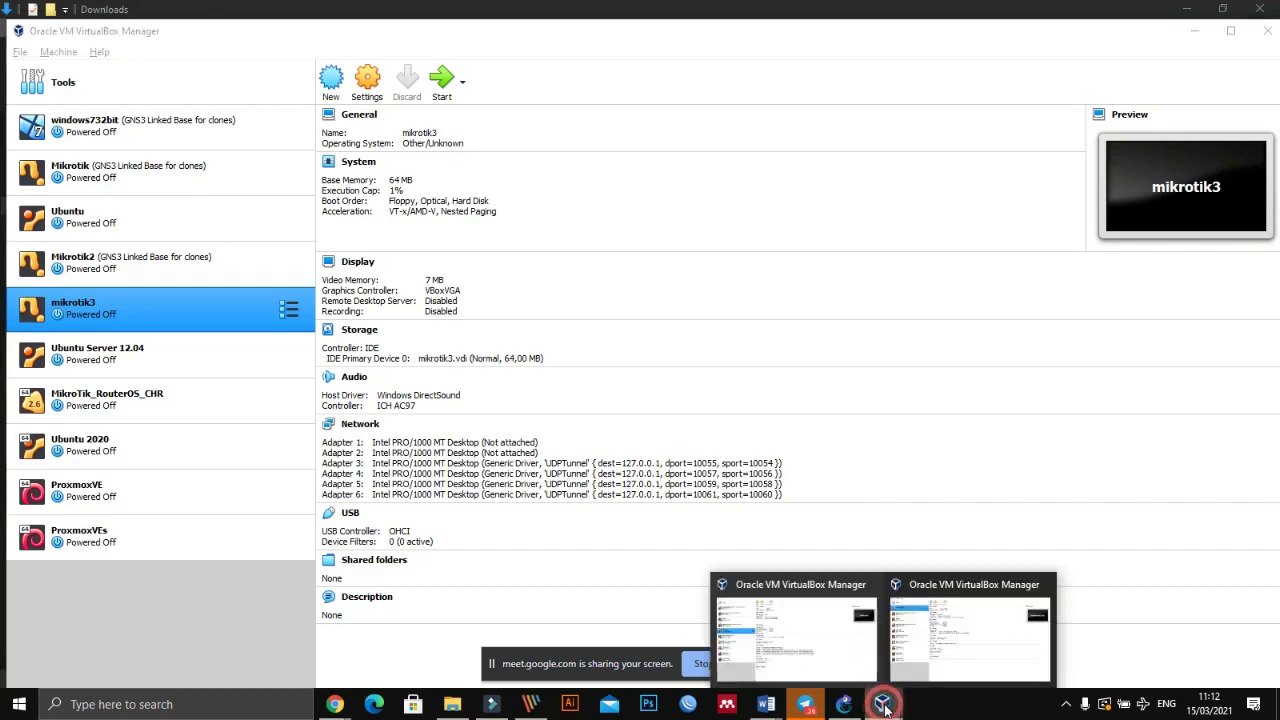
{"action": "left_click", "coordinate": [174, 395]}
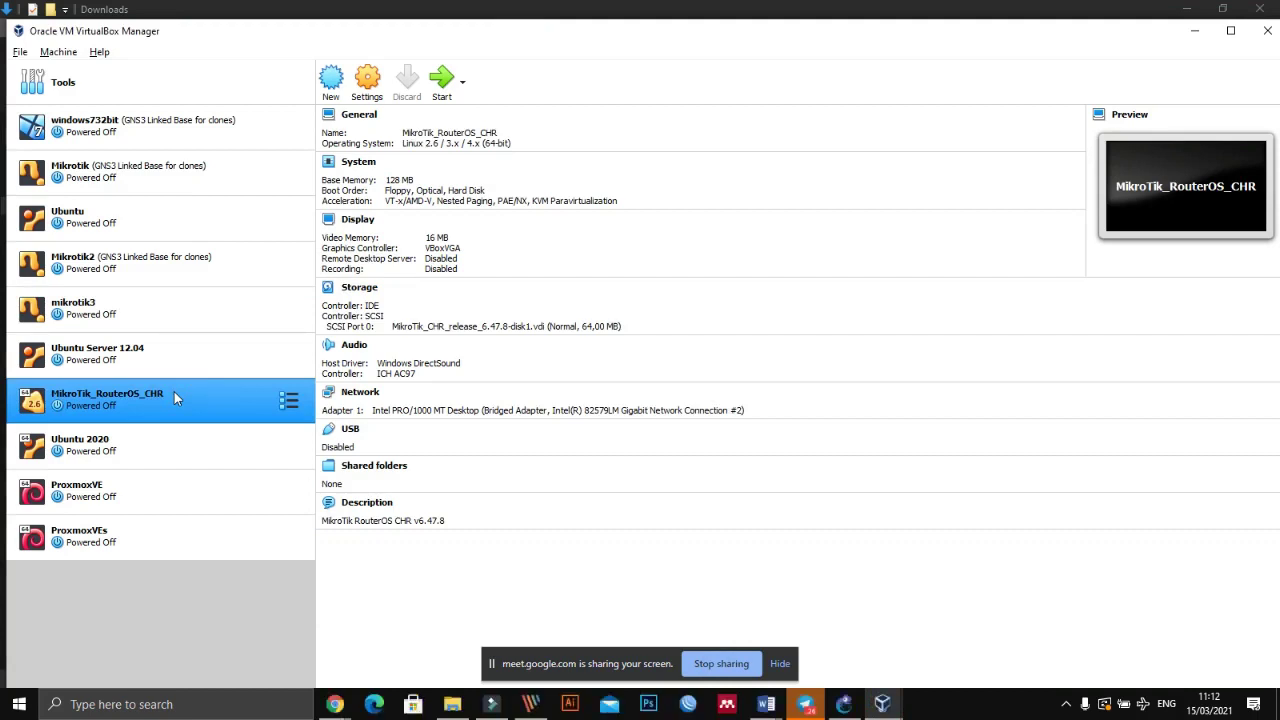
- Bring up the other VirtualBox window, import the chr-6.48.1 appliance, and mark the imported machine's entry with a vertical red stroke
{"action": "left_click", "coordinate": [882, 704]}
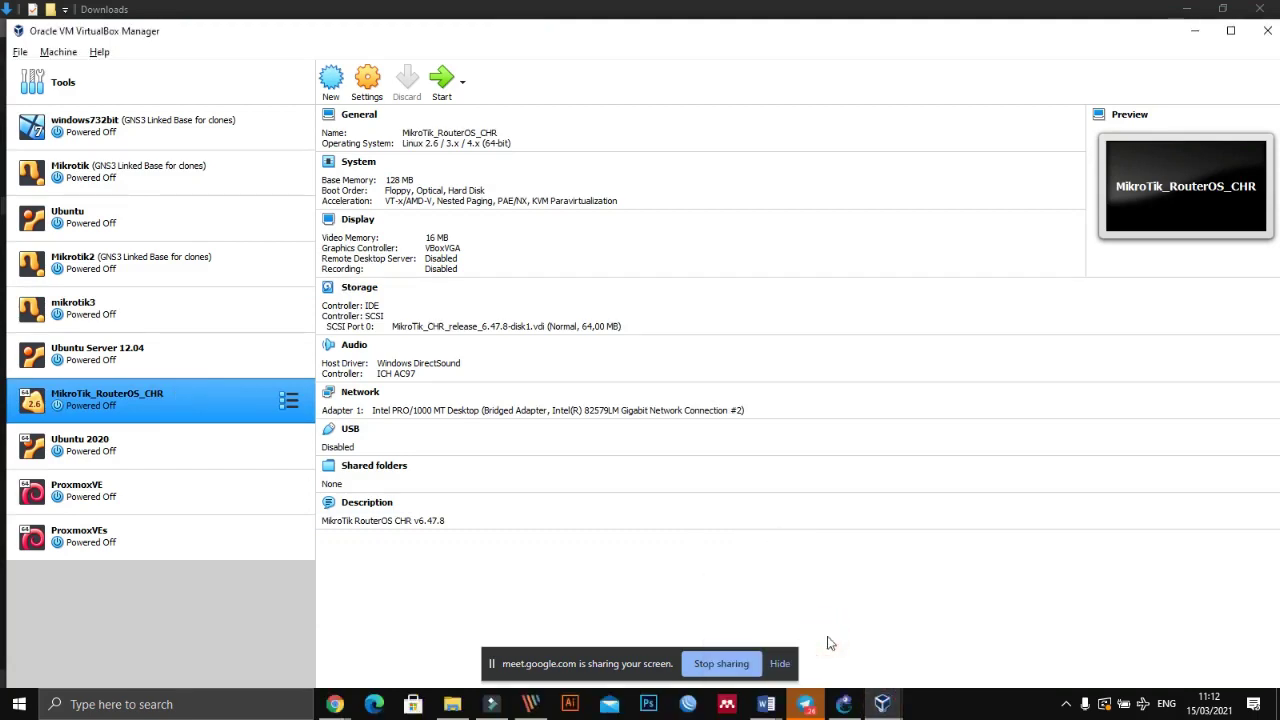
{"action": "left_click", "coordinate": [882, 704]}
{"action": "left_click", "coordinate": [937, 643]}
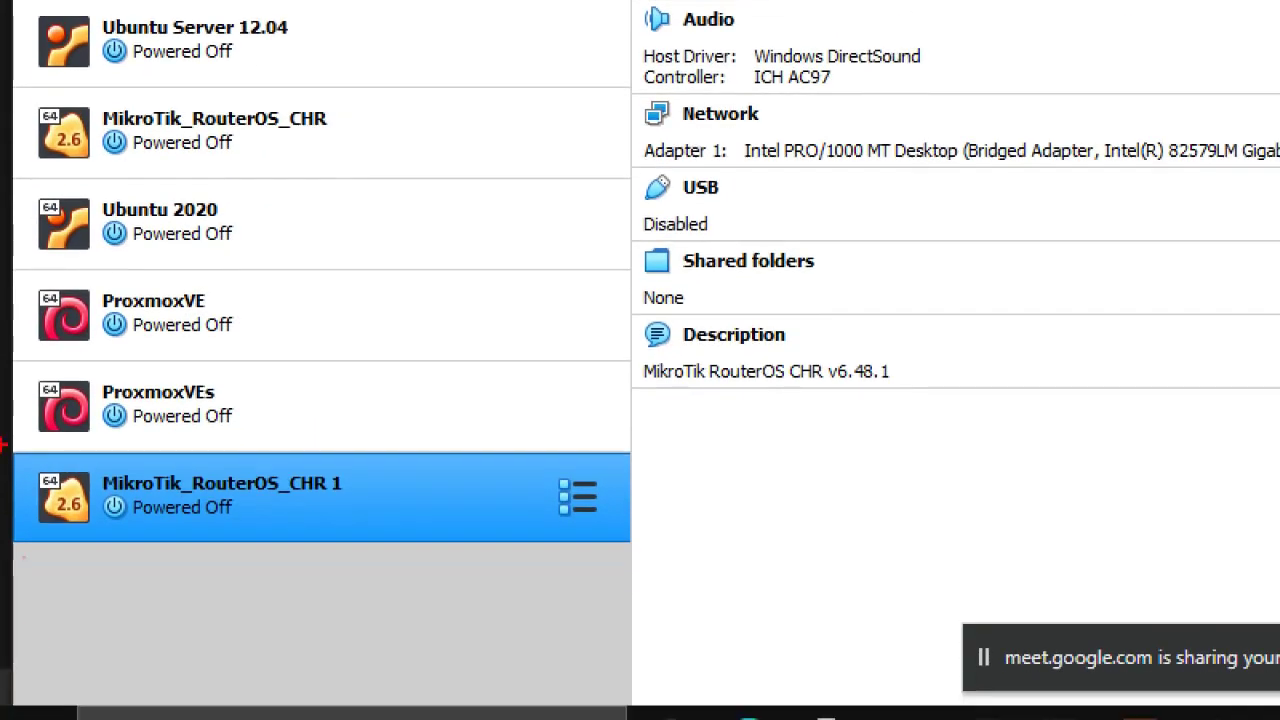
{"action": "mouse_move", "coordinate": [3, 445]}
{"action": "left_mouse_down"}
{"action": "mouse_move", "coordinate": [592, 394]}
{"action": "mouse_move", "coordinate": [746, 400]}
{"action": "mouse_move", "coordinate": [596, 570]}
{"action": "mouse_move", "coordinate": [2, 566]}
{"action": "left_mouse_up"}
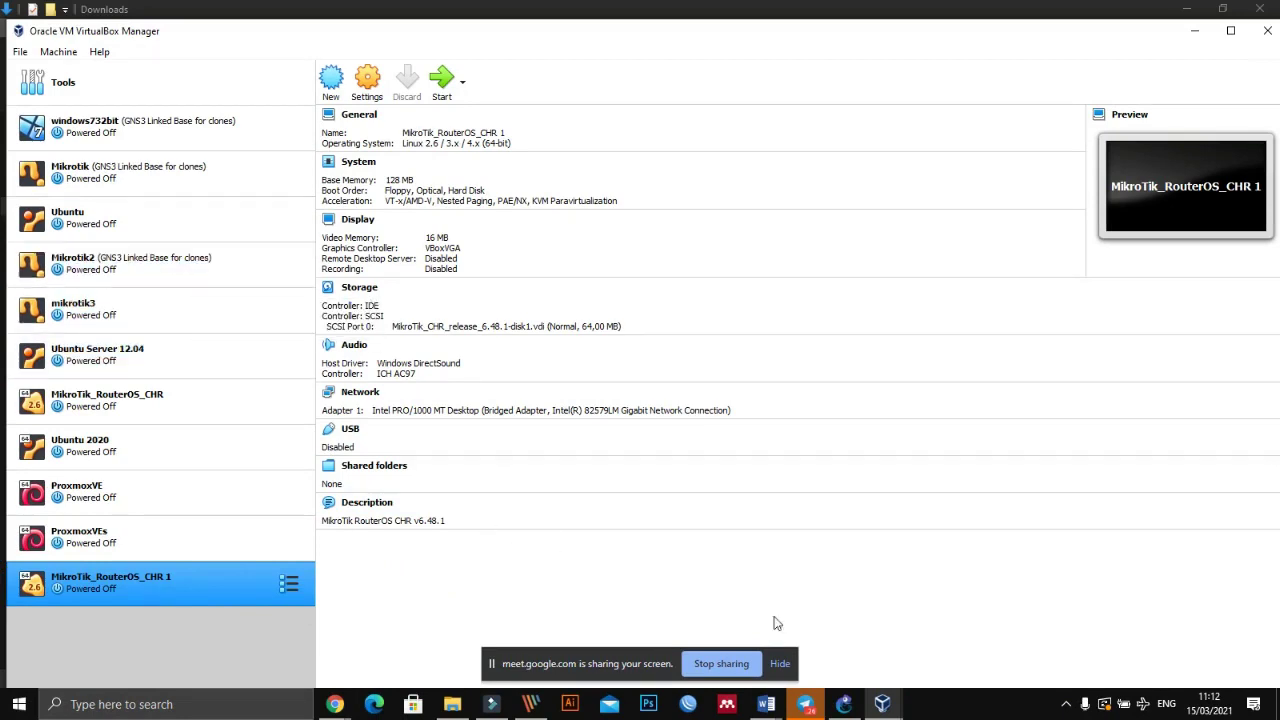
- Switch to GNS3 and bring up the VirtualBox VM templates in its preferences
{"action": "left_click", "coordinate": [507, 321]}
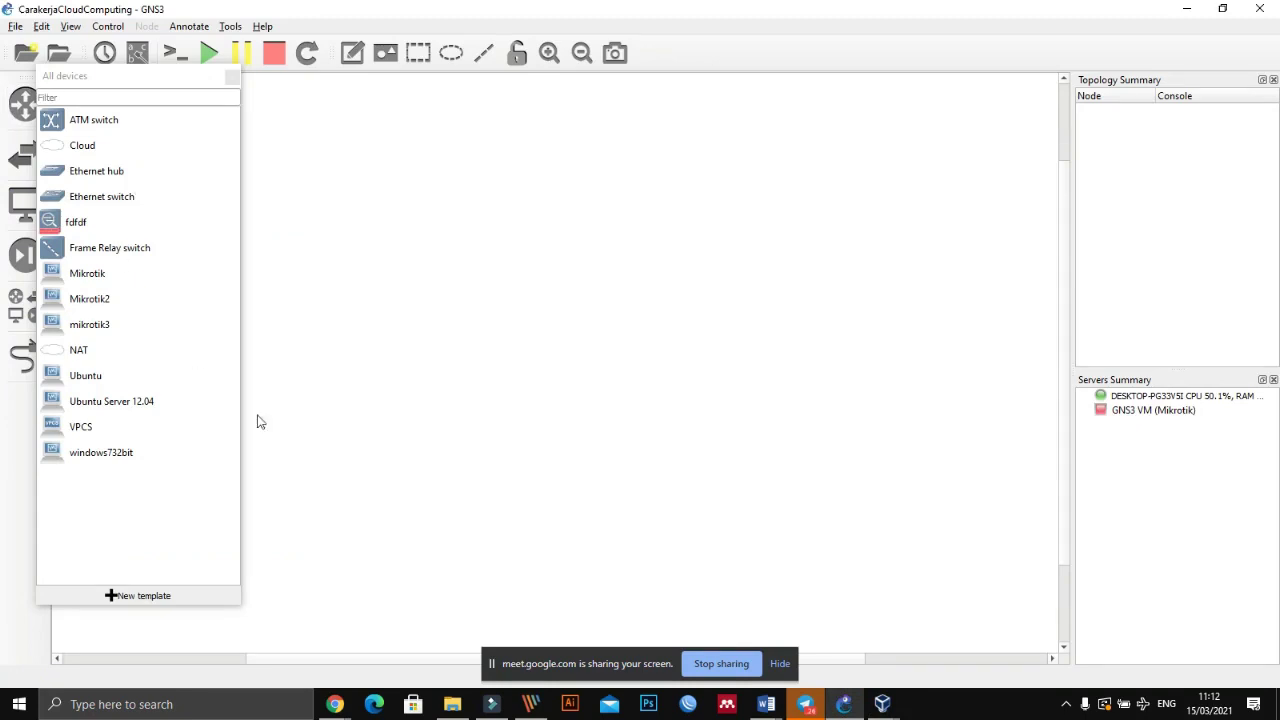
{"action": "left_click", "coordinate": [47, 28]}
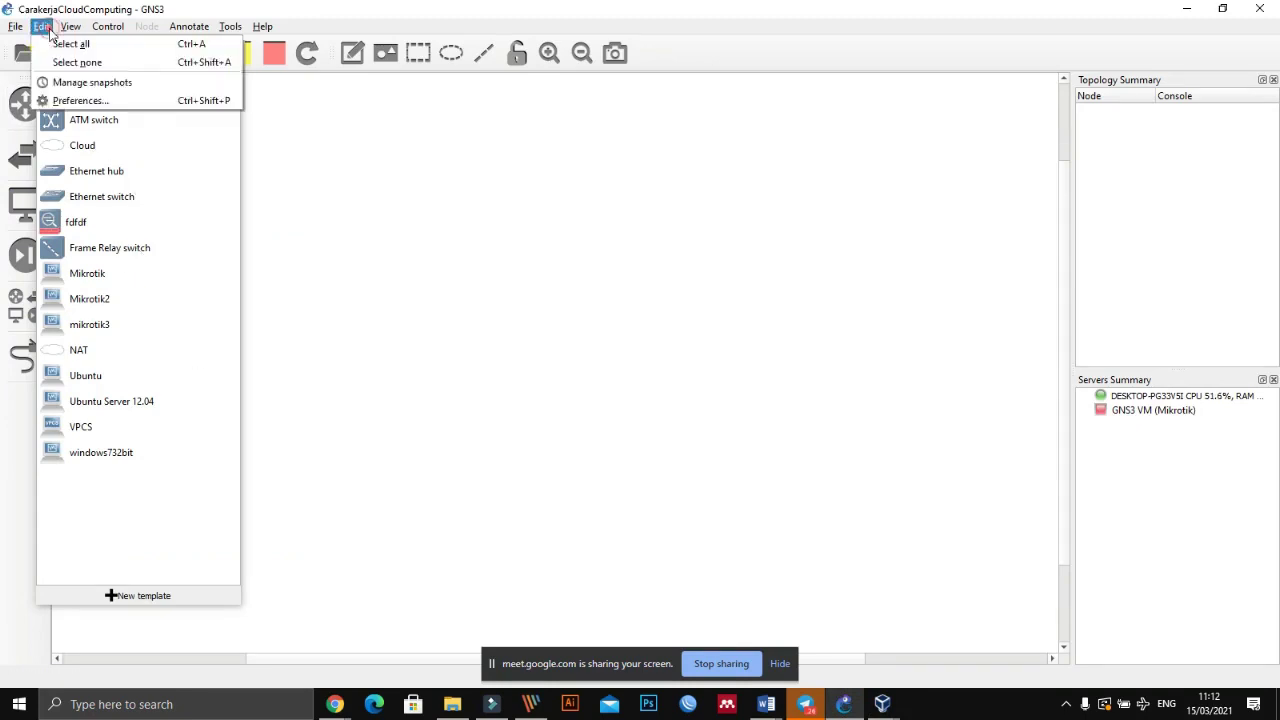
{"action": "left_click", "coordinate": [107, 101]}
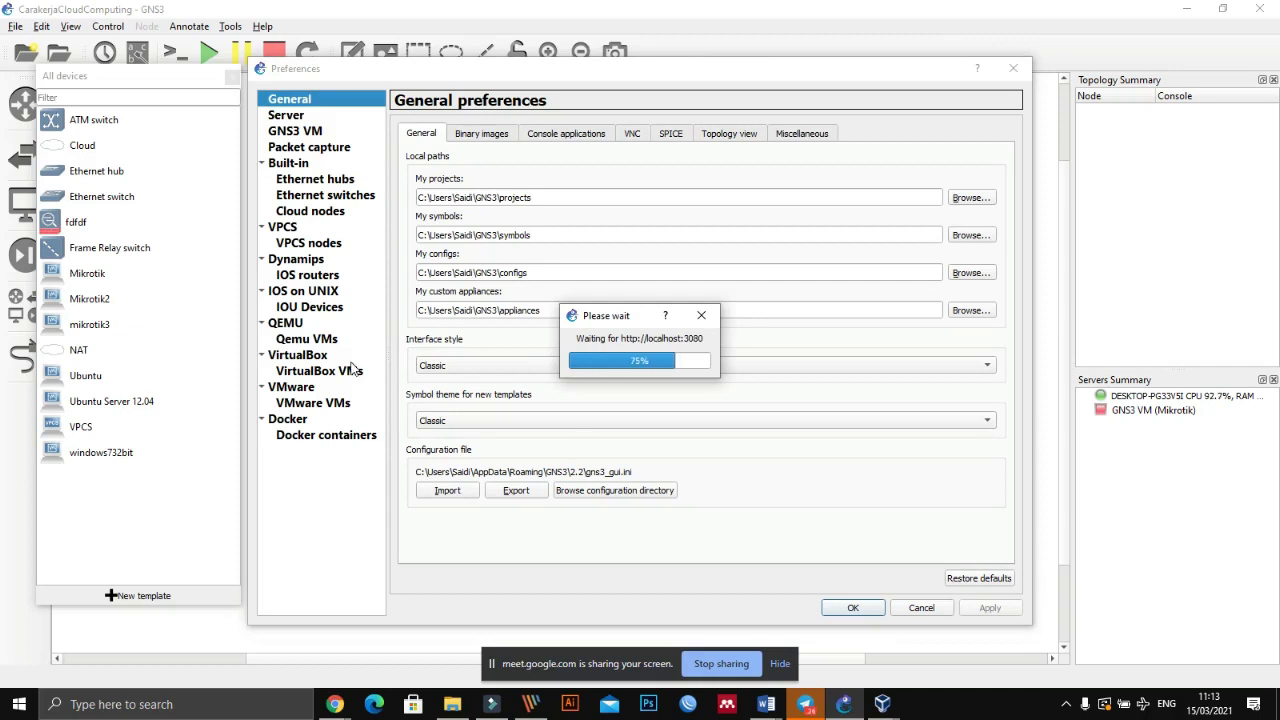
{"action": "left_click", "coordinate": [307, 404]}
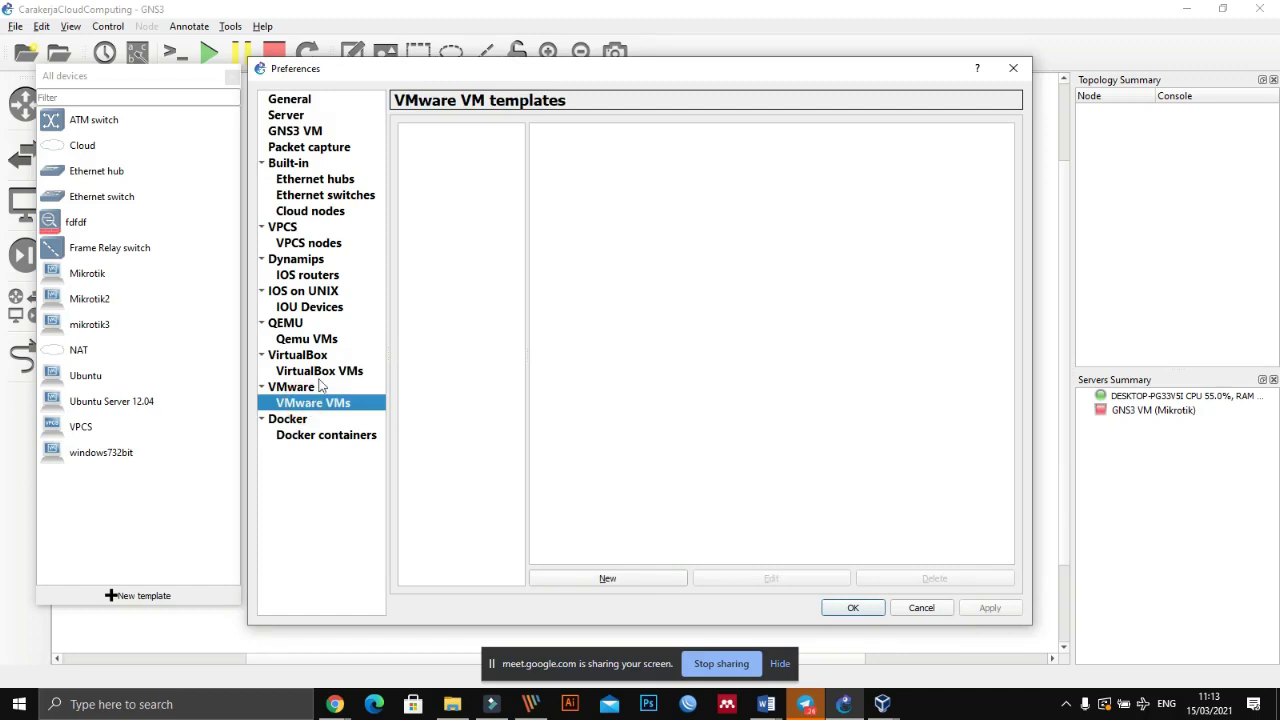
{"action": "left_click", "coordinate": [320, 372]}
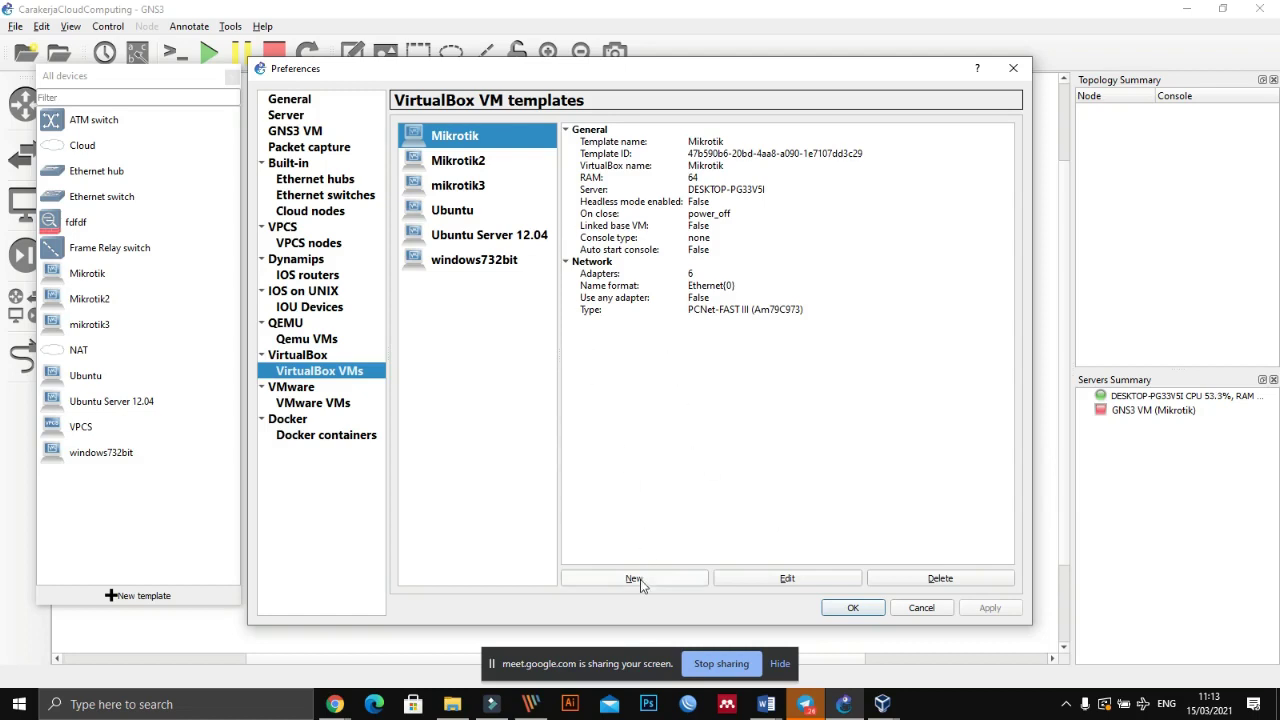
- Add a VirtualBox VM template on the local computer from MikroTik_RouterOS_CHR 1, save the preferences, and select it among all devices
{"action": "left_click", "coordinate": [636, 579]}
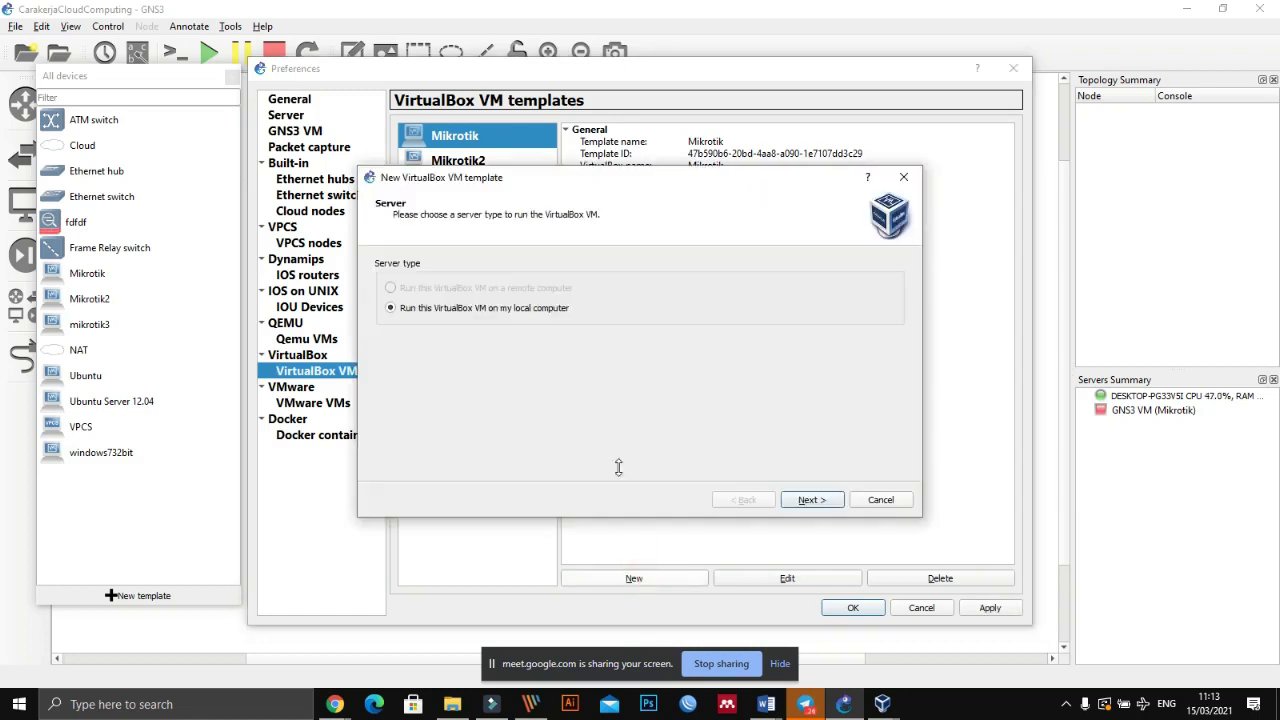
{"action": "left_click", "coordinate": [811, 500]}
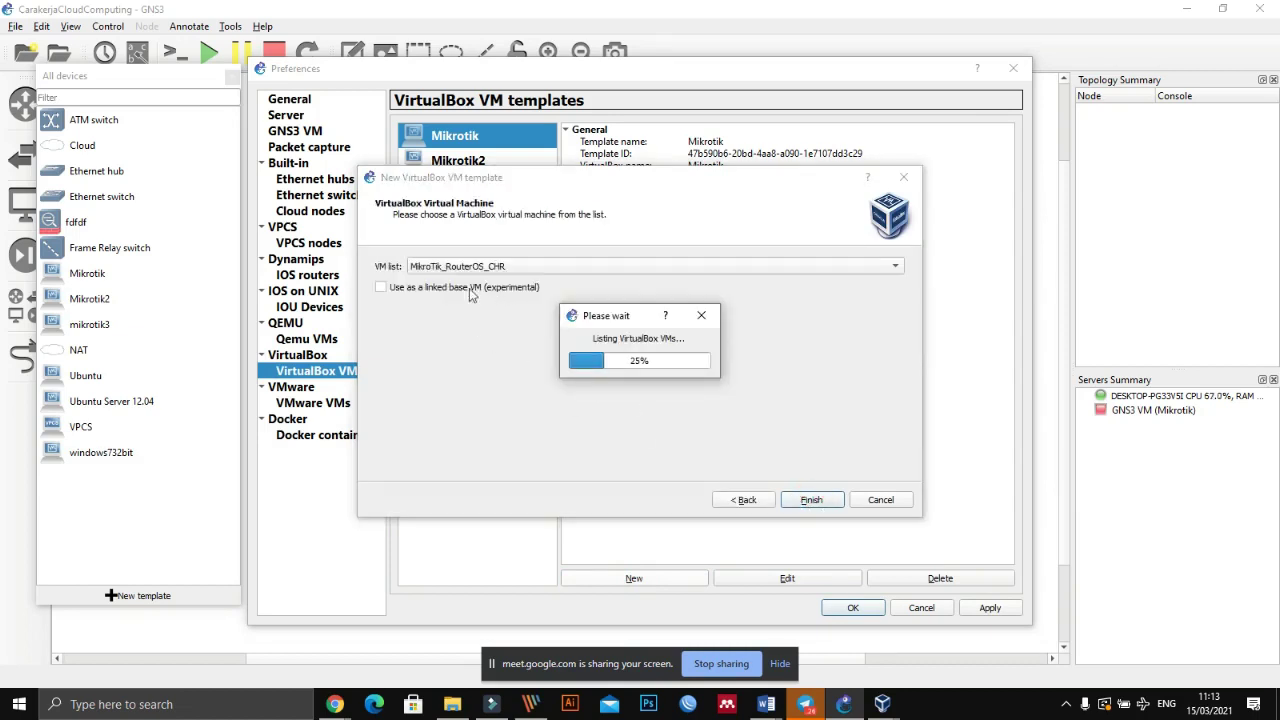
{"action": "left_click", "coordinate": [536, 267]}
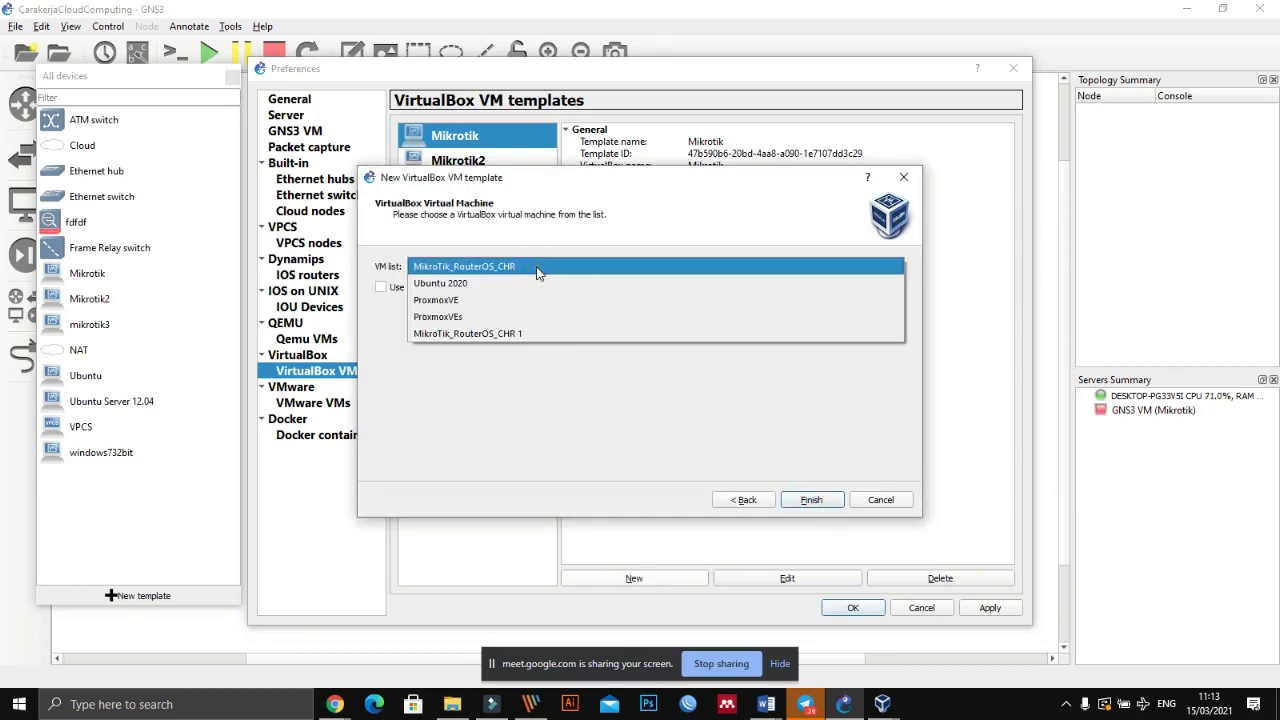
{"action": "left_click", "coordinate": [525, 334]}
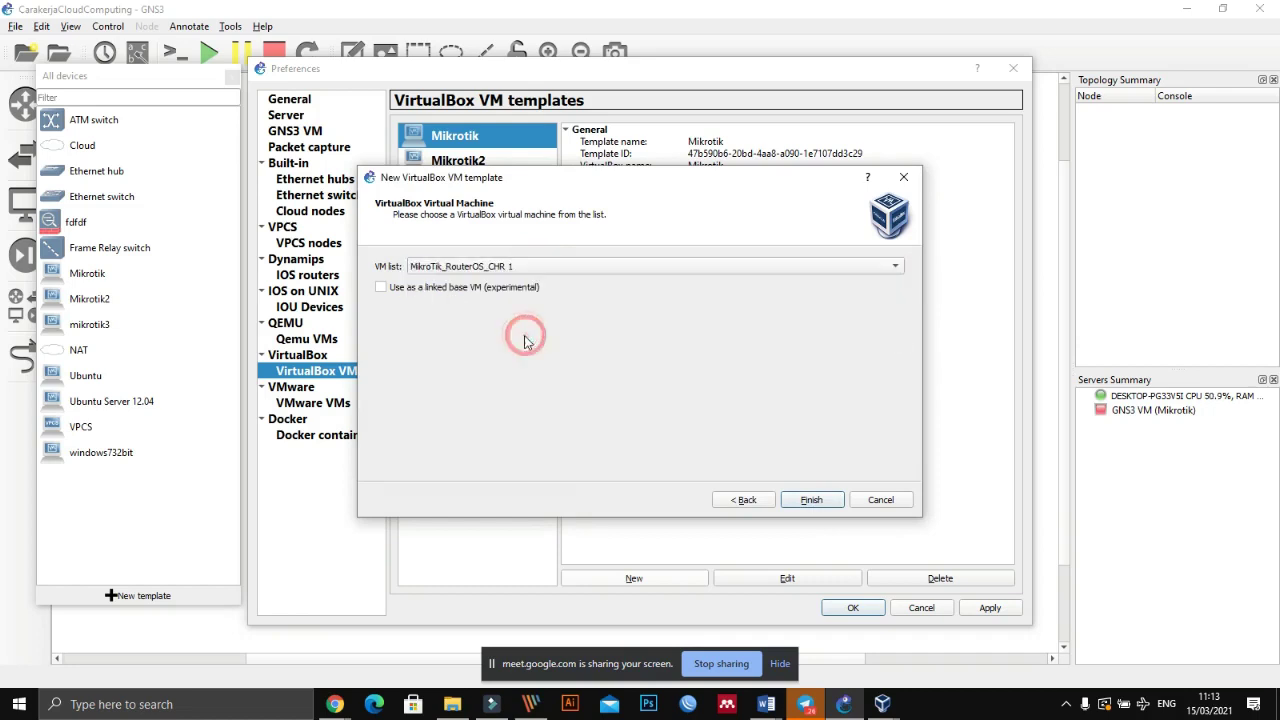
{"action": "left_click", "coordinate": [810, 500]}
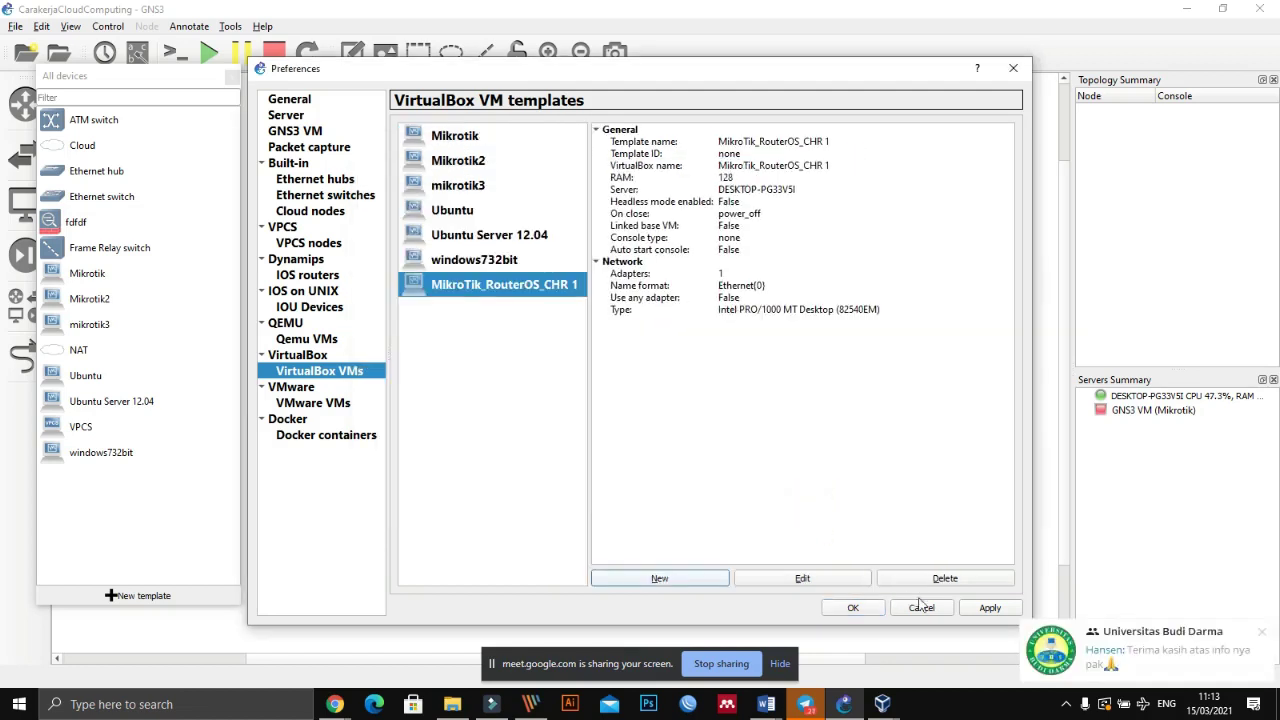
{"action": "left_click", "coordinate": [988, 609]}
{"action": "left_click", "coordinate": [850, 609]}
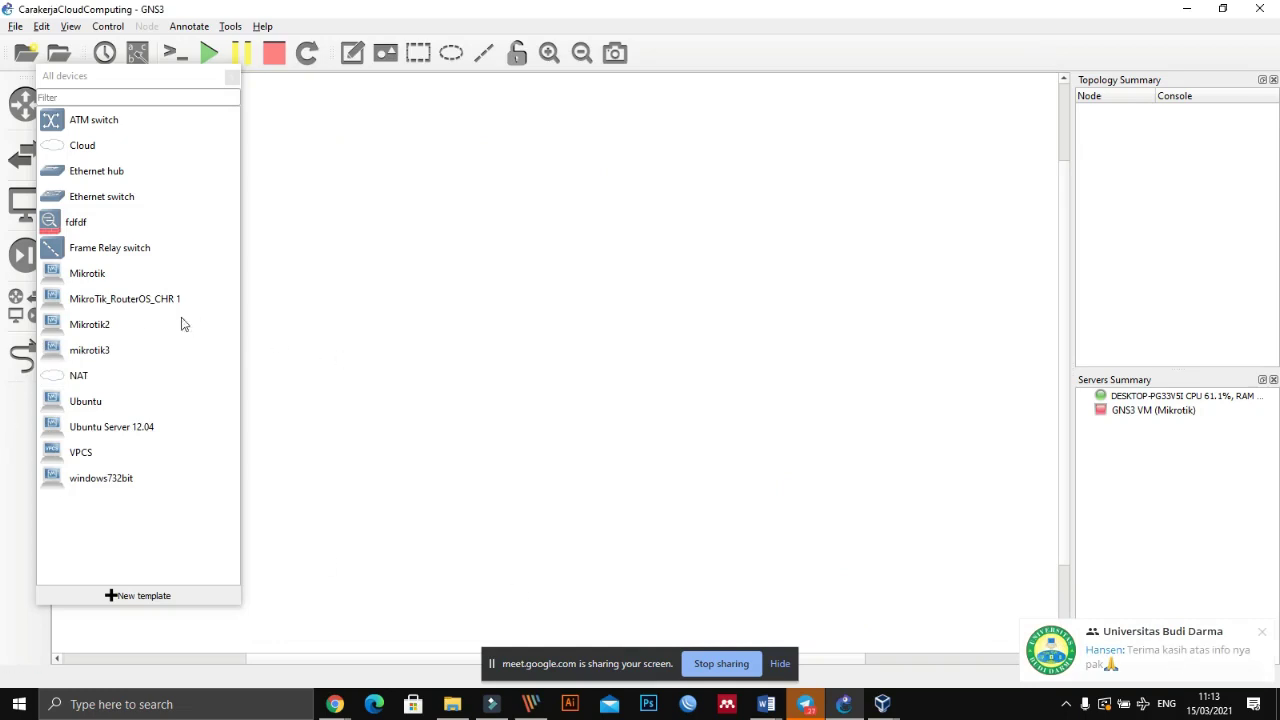
{"action": "left_click", "coordinate": [128, 302]}
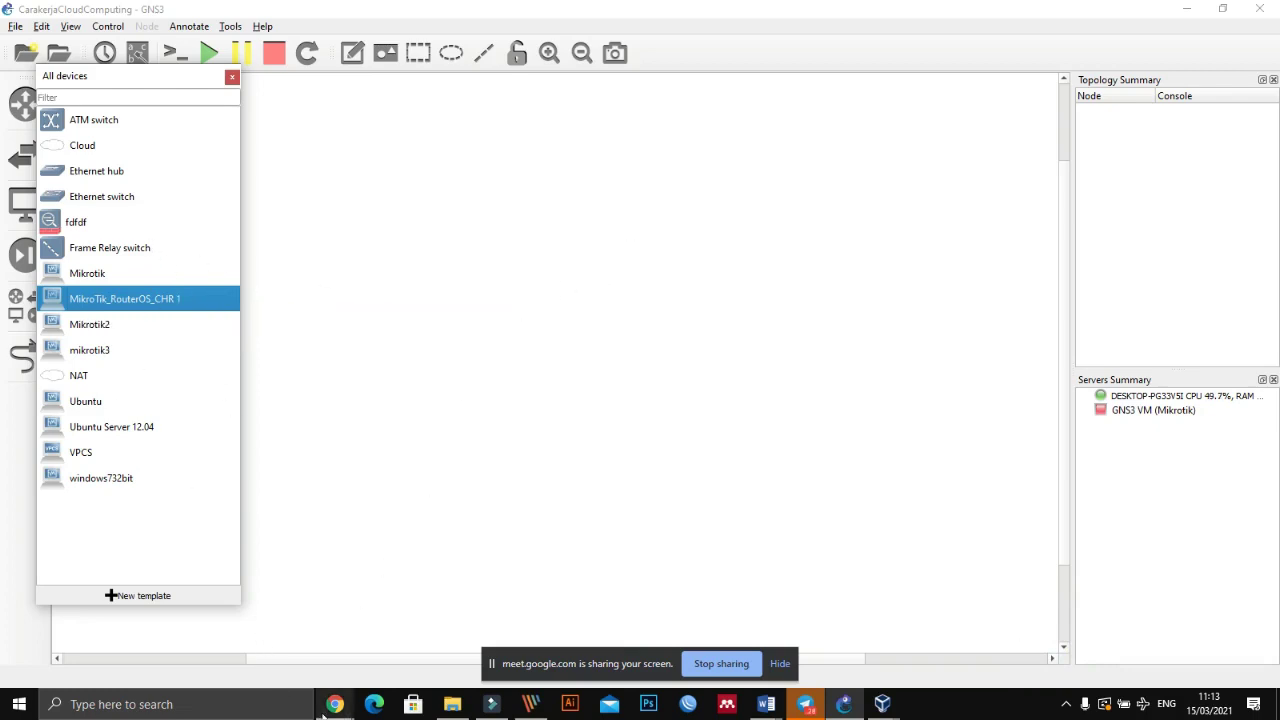
- Switch to Chrome's YouTube page and show all videos of the signed-in account's own channel
{"action": "mouse_move", "coordinate": [335, 704]}
{"action": "left_click", "coordinate": [228, 657]}
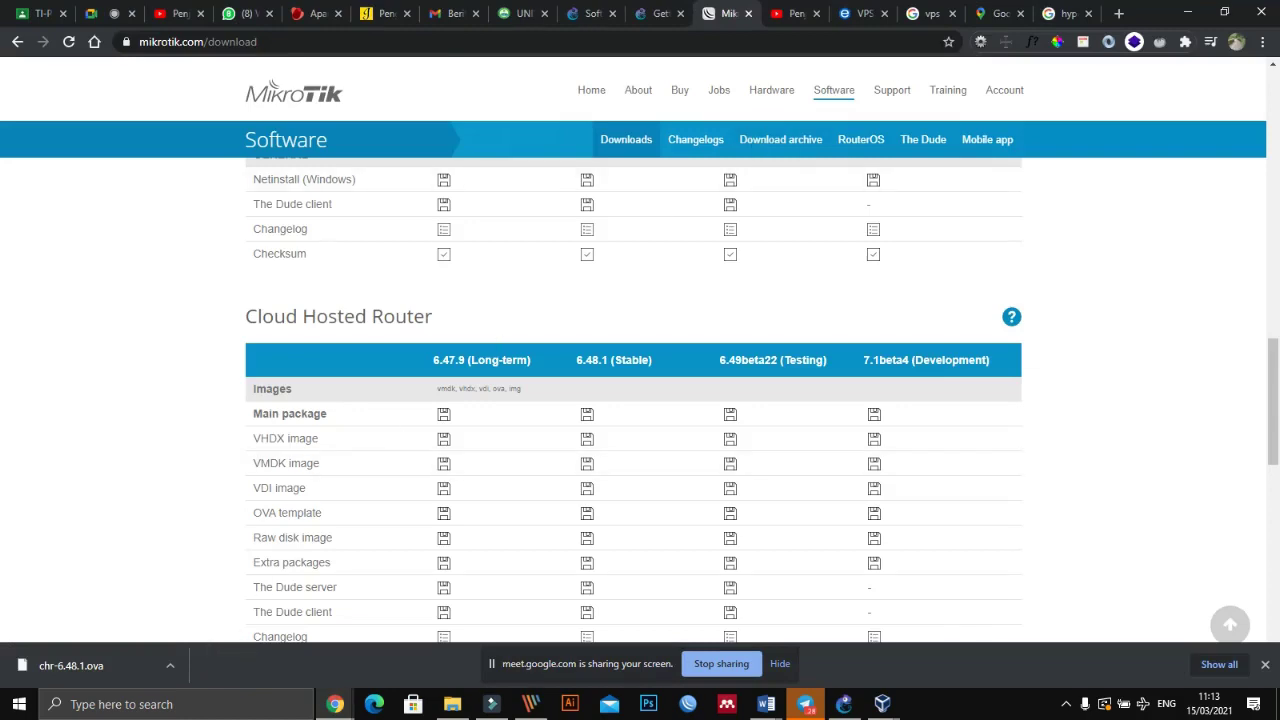
{"action": "left_click", "coordinate": [800, 13]}
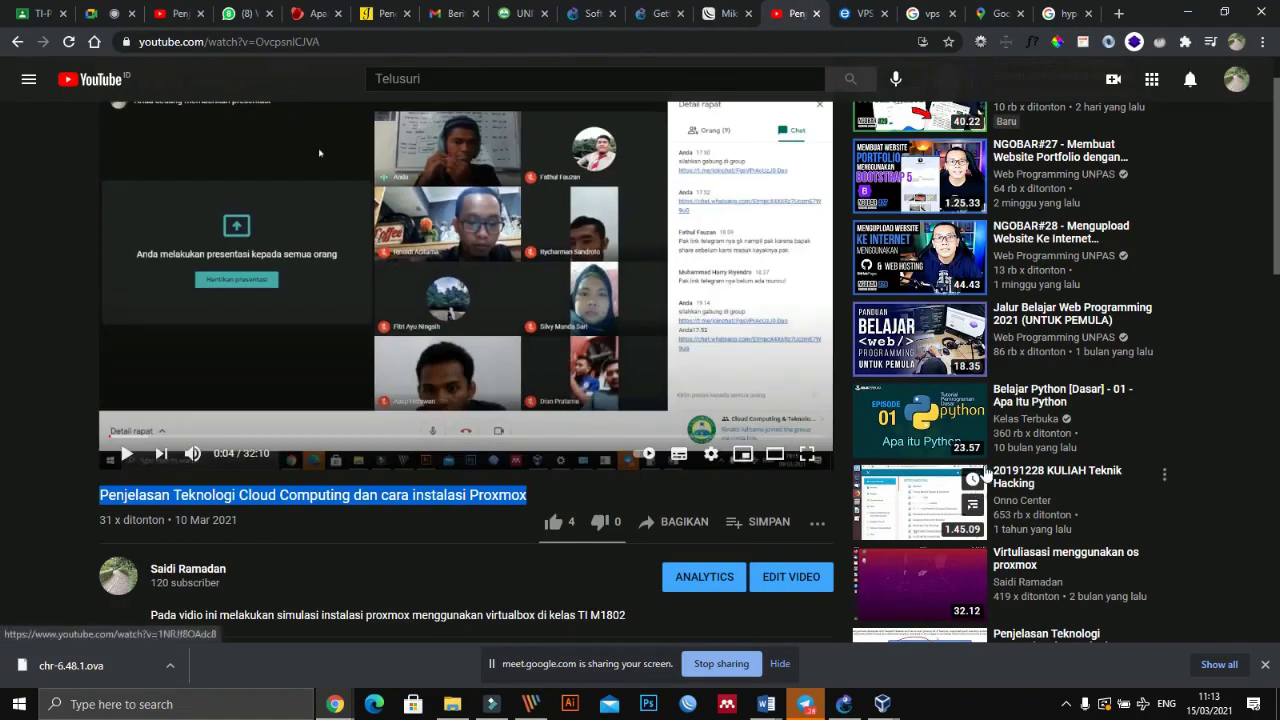
{"action": "left_click", "coordinate": [1237, 79]}
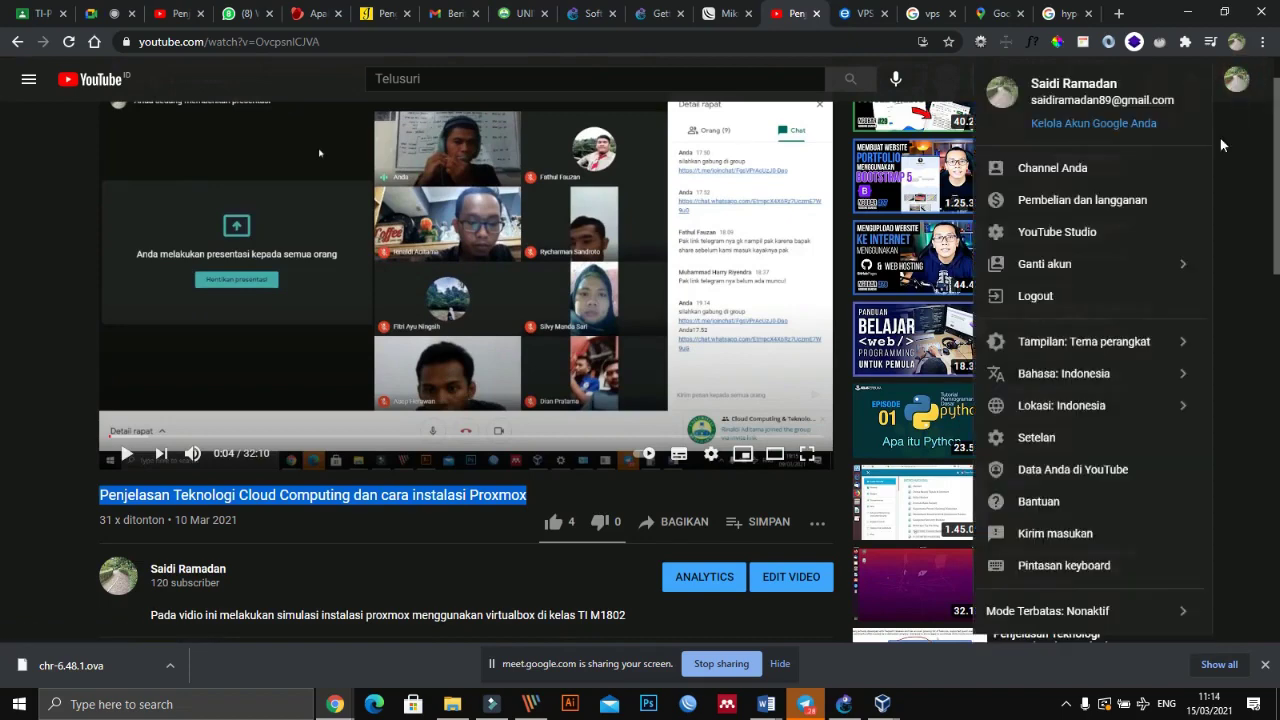
{"action": "left_click", "coordinate": [1052, 168]}
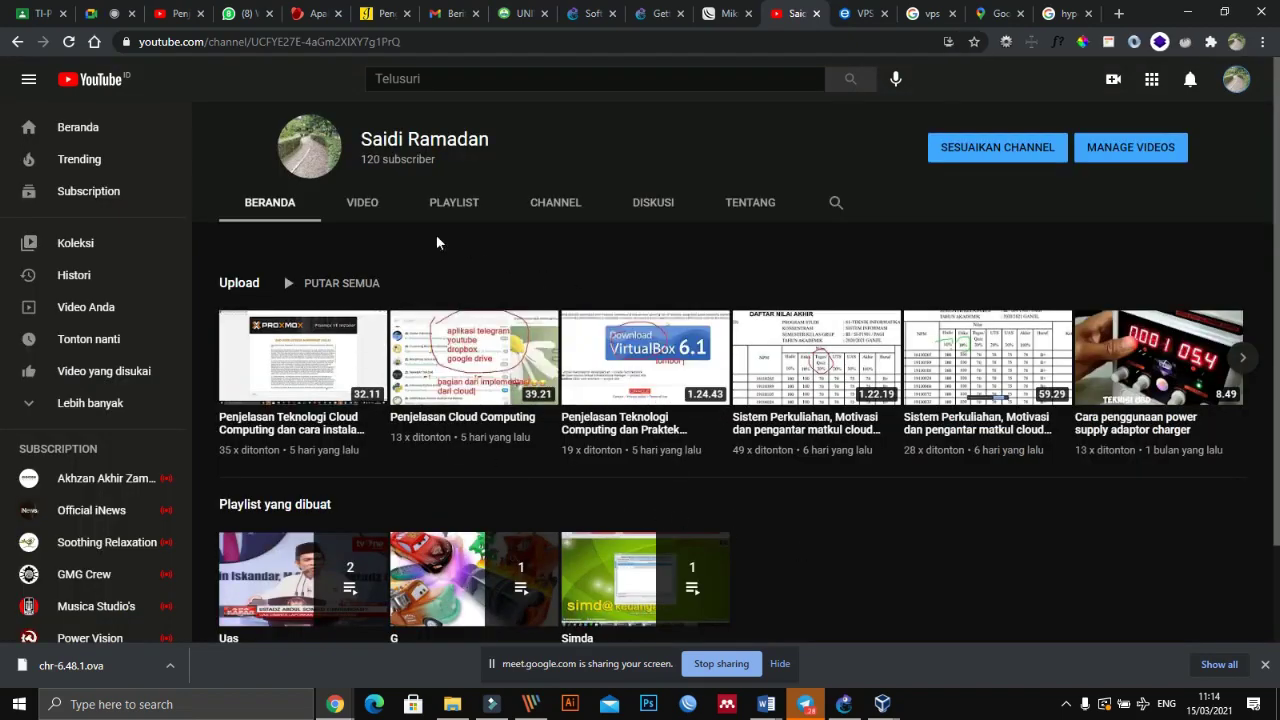
{"action": "left_click", "coordinate": [366, 204]}
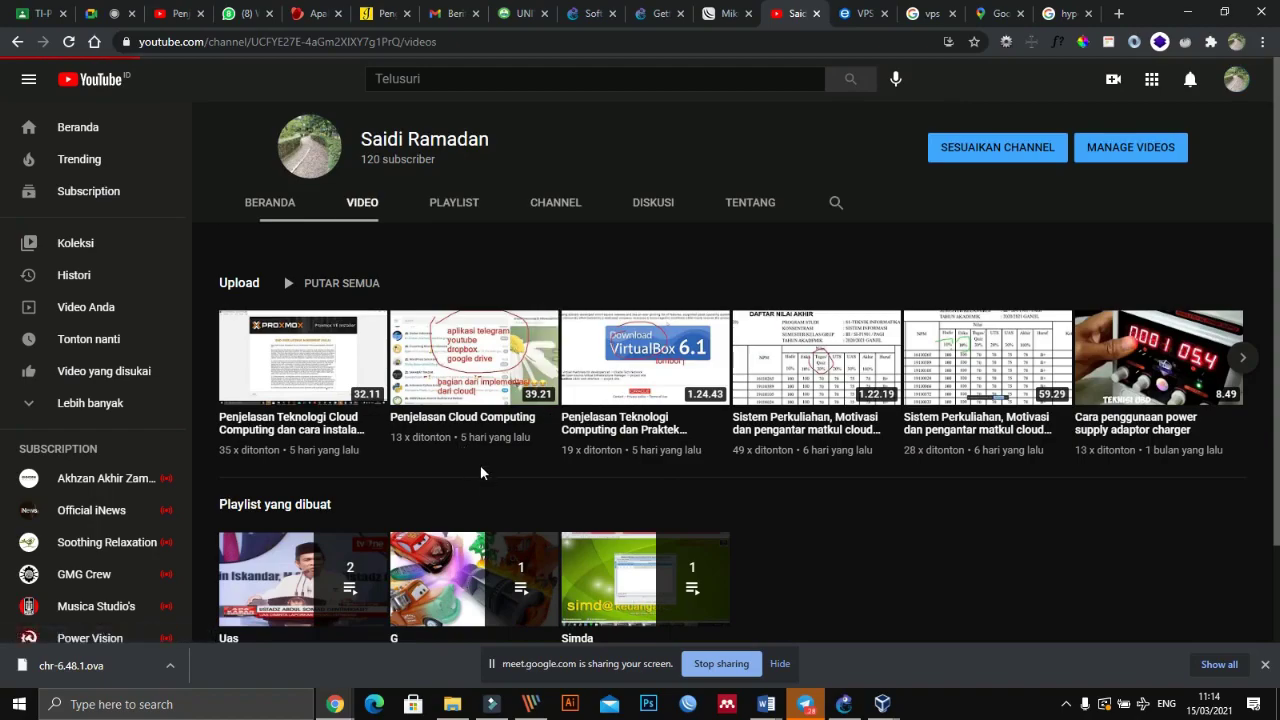
- Find the "Instalasi GNS3 & Mikrotik" video at the end of the channel's uploads and mark it in red
{"action": "scroll", "coordinate": [480, 466], "scroll_direction": "down", "scroll_amount": 4}
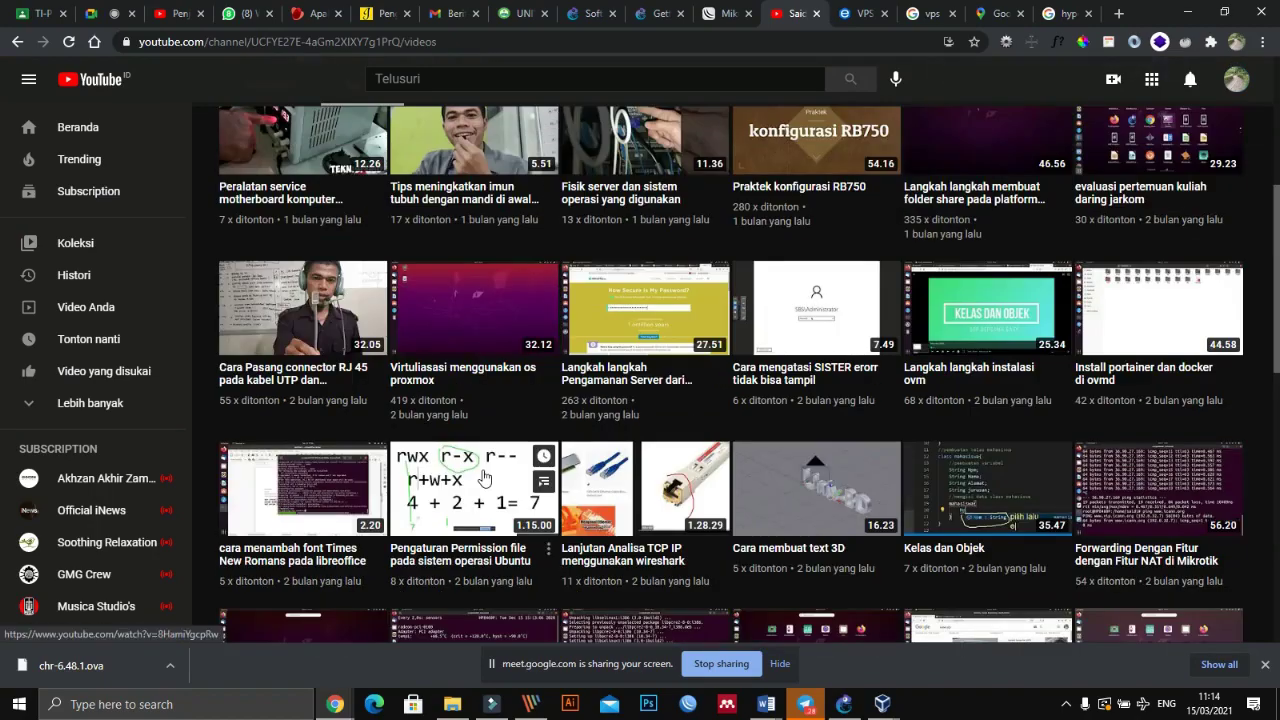
{"action": "scroll", "coordinate": [483, 478], "scroll_direction": "down", "scroll_amount": 10}
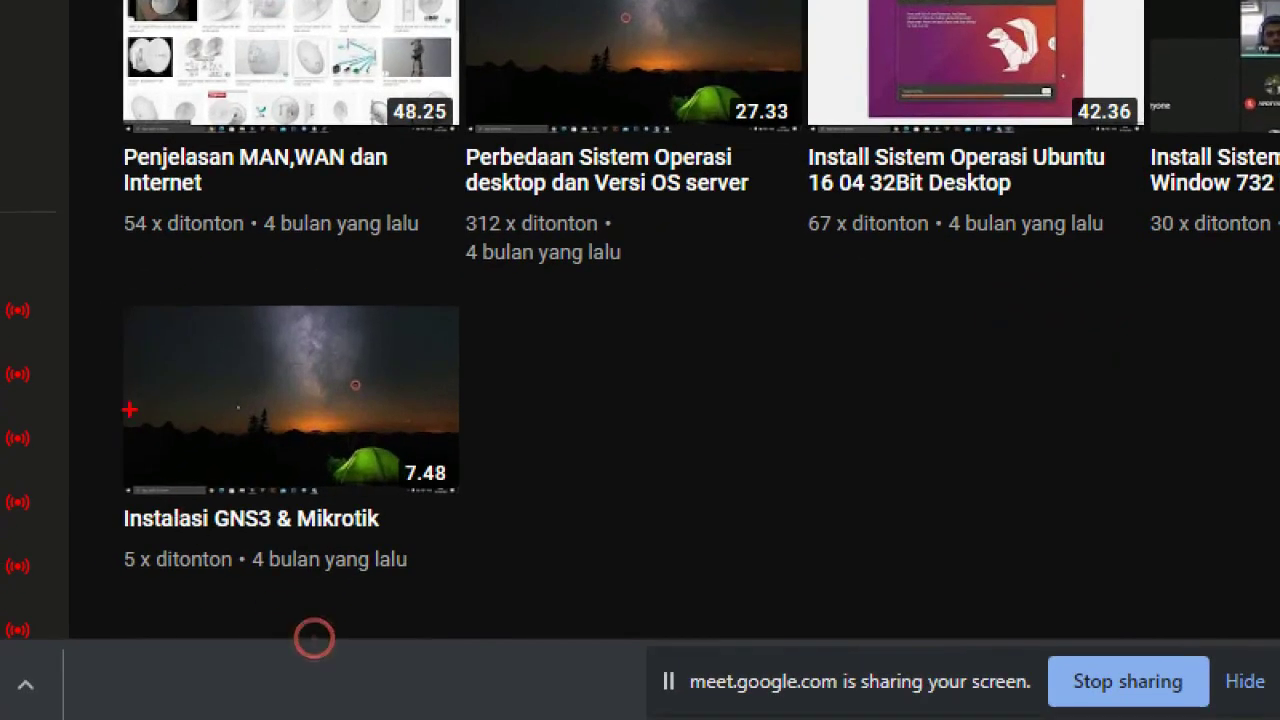
{"action": "left_click_drag", "start_coordinate": [202, 482], "coordinate": [253, 467]}
{"action": "mouse_move", "coordinate": [300, 288]}
{"action": "left_mouse_down"}
{"action": "mouse_move", "coordinate": [86, 500]}
{"action": "mouse_move", "coordinate": [171, 263]}
{"action": "left_mouse_up"}
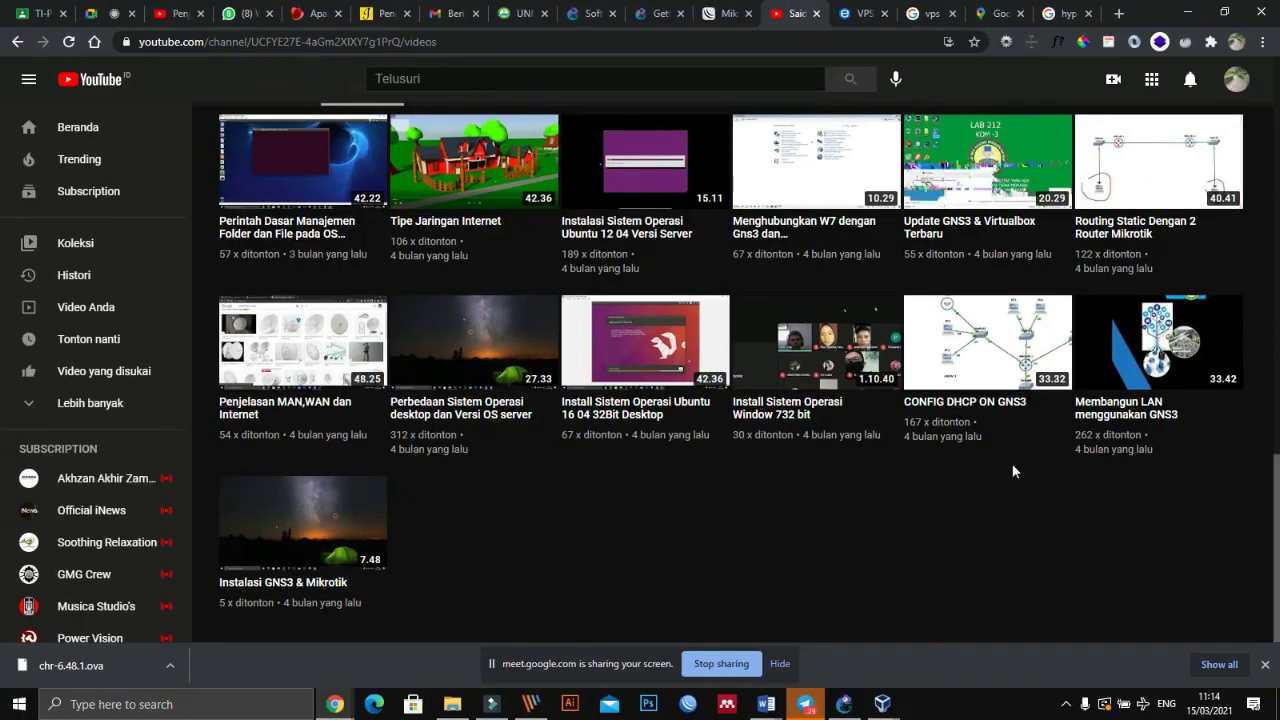
- Circle the "Update GNS3 & Virtualbox Terbaru" video in red and return to the channel's newest uploads
{"action": "scroll", "coordinate": [999, 463], "scroll_direction": "up", "scroll_amount": 1}
{"action": "mouse_move", "coordinate": [1000, 415]}
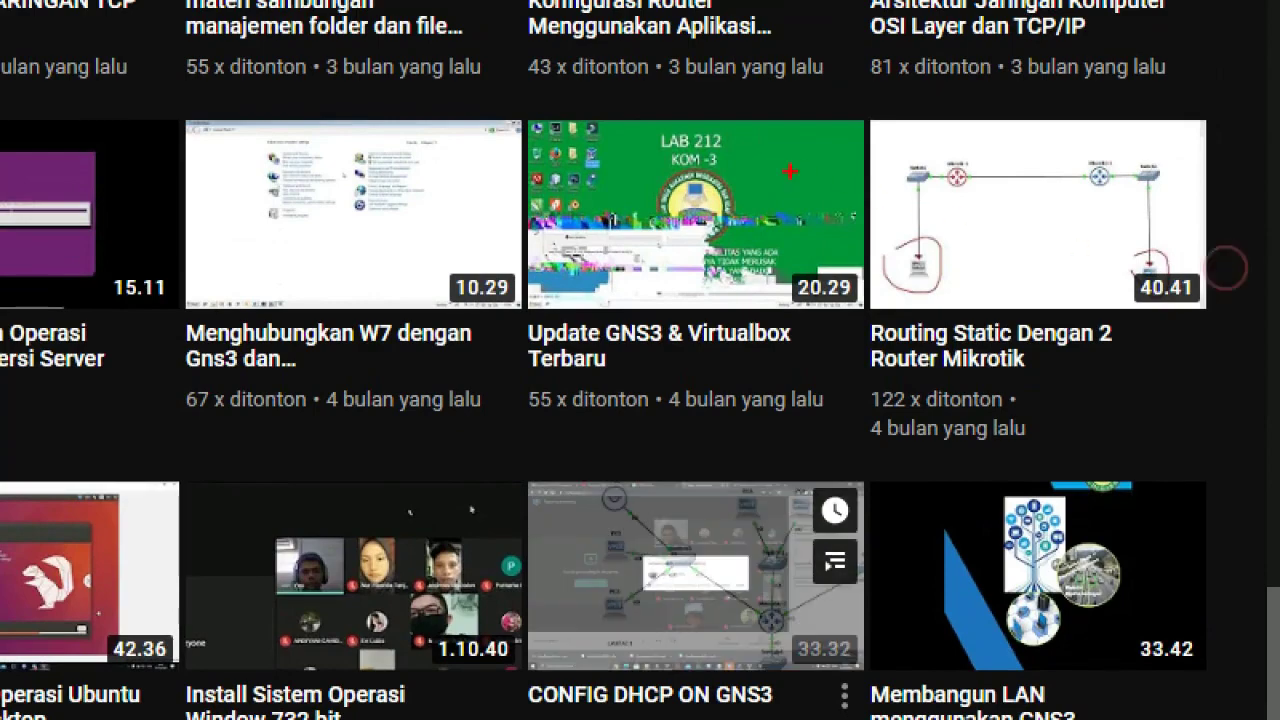
{"action": "mouse_move", "coordinate": [512, 125]}
{"action": "left_mouse_down"}
{"action": "mouse_move", "coordinate": [960, 264]}
{"action": "mouse_move", "coordinate": [543, 400]}
{"action": "left_mouse_up"}
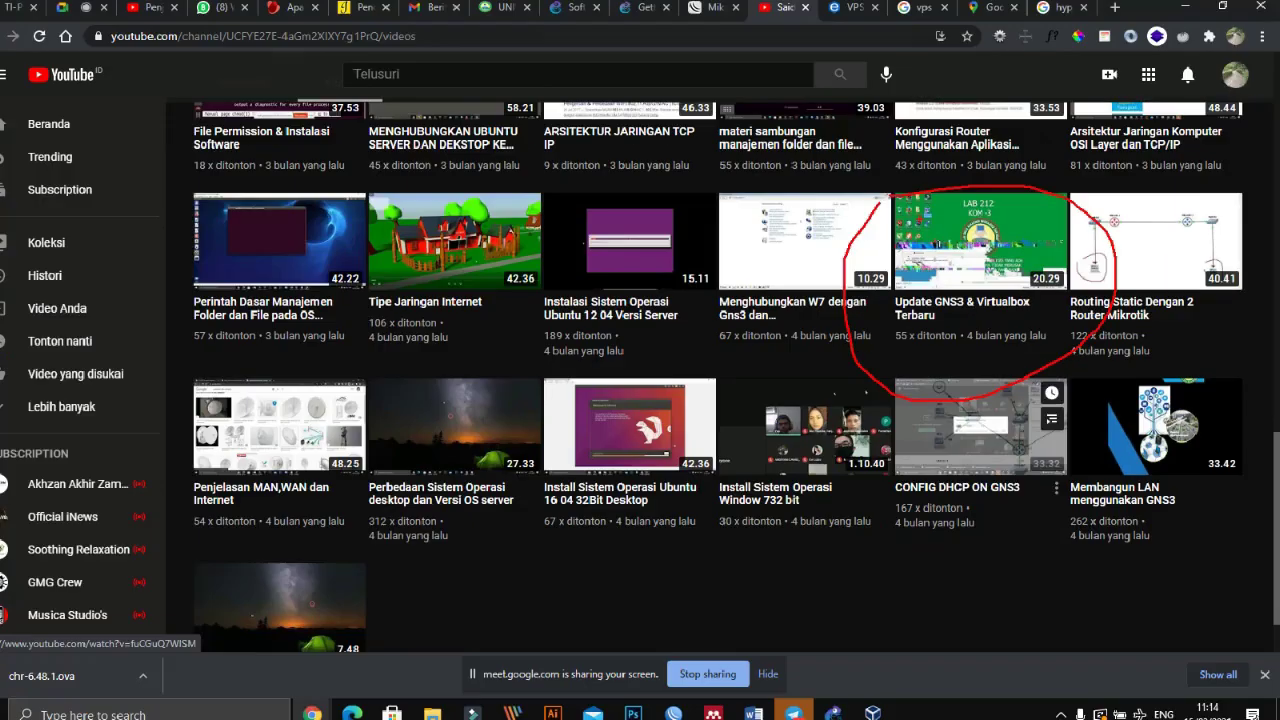
{"action": "scroll", "coordinate": [547, 495], "scroll_direction": "down", "scroll_amount": 1}
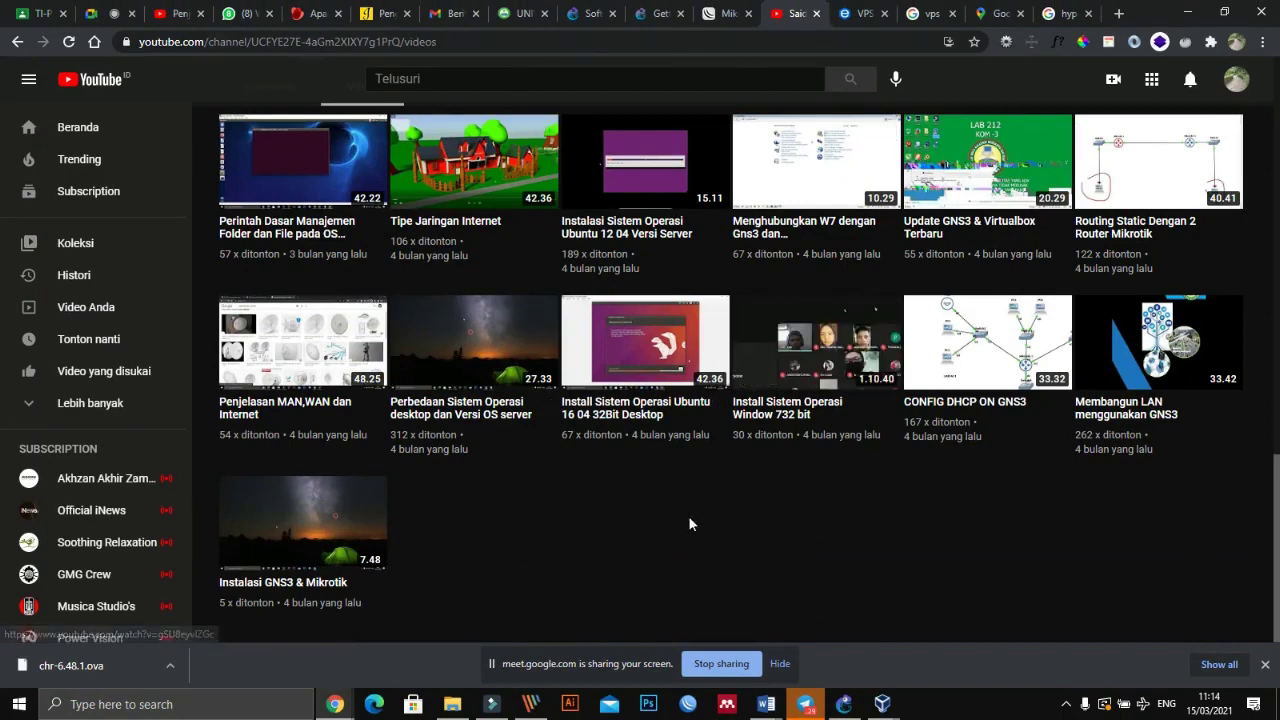
{"action": "scroll", "coordinate": [689, 523], "scroll_direction": "up", "scroll_amount": 3}
{"action": "scroll", "coordinate": [689, 523], "scroll_direction": "up", "scroll_amount": 10}
{"action": "scroll", "coordinate": [689, 523], "scroll_direction": "up", "scroll_amount": 1}
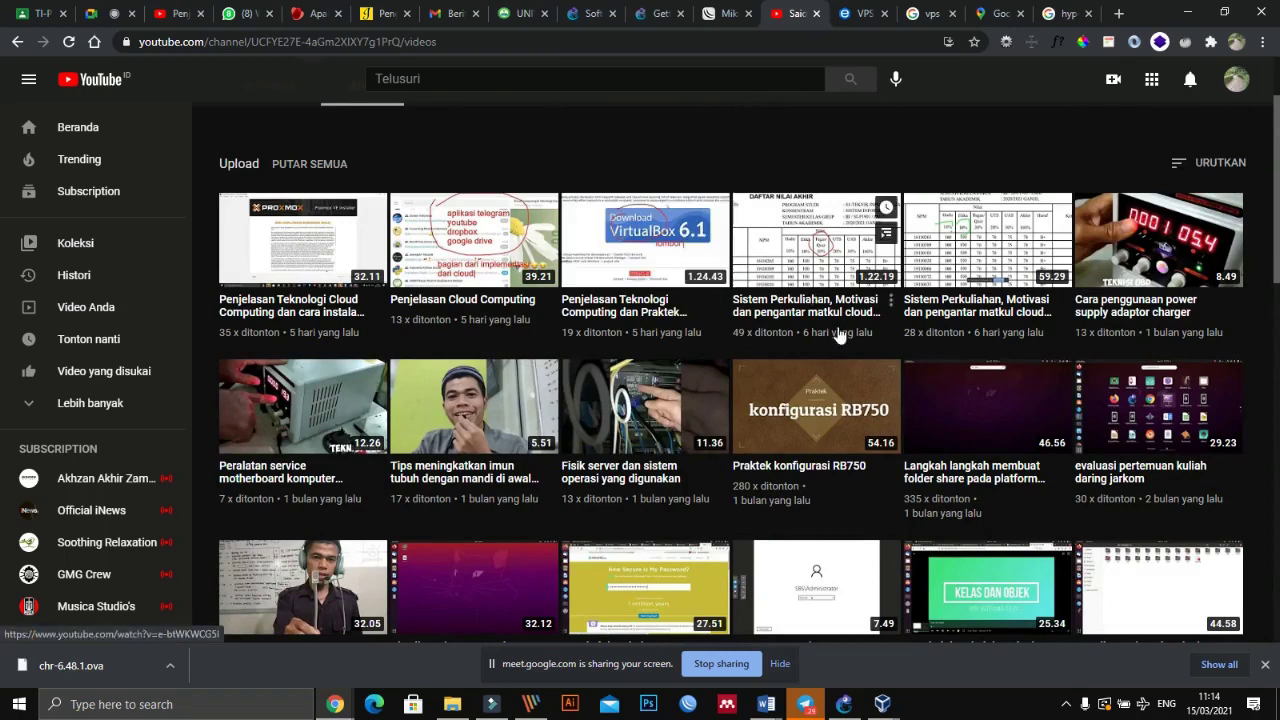
- Return to GNS3, close the device list, and reopen it to browse all devices
{"action": "mouse_move", "coordinate": [882, 706]}
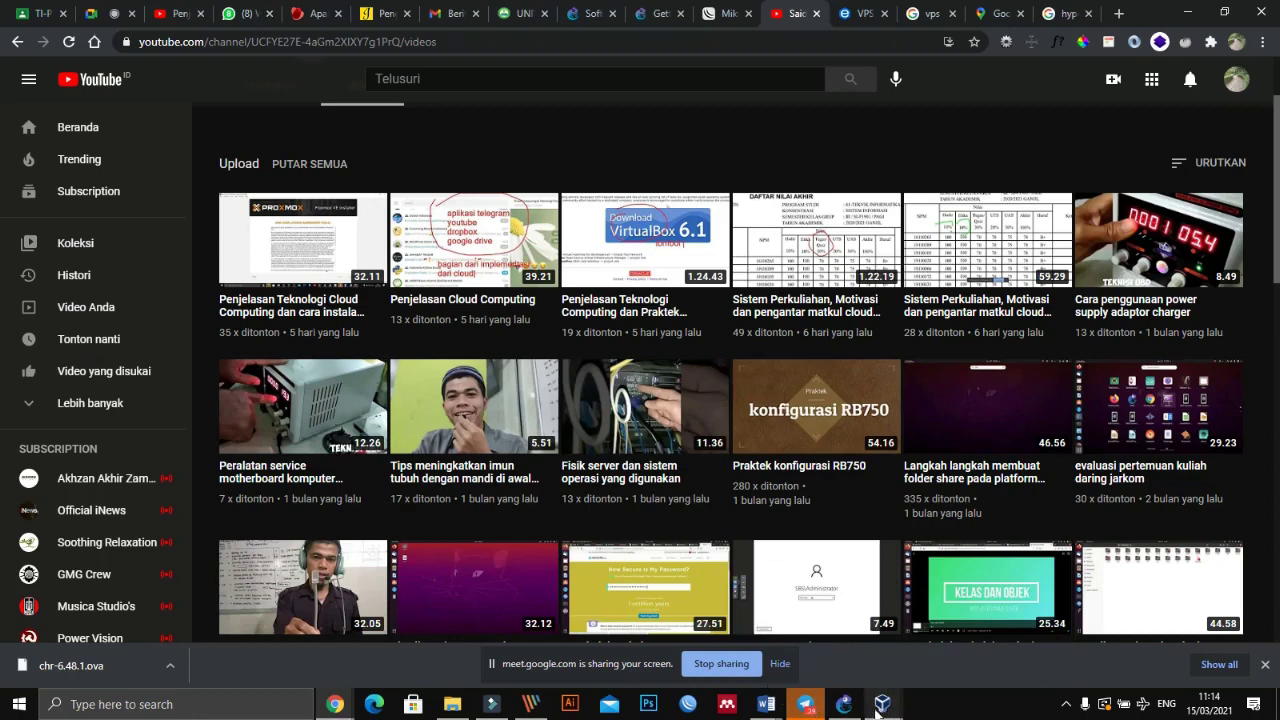
{"action": "left_click", "coordinate": [844, 704]}
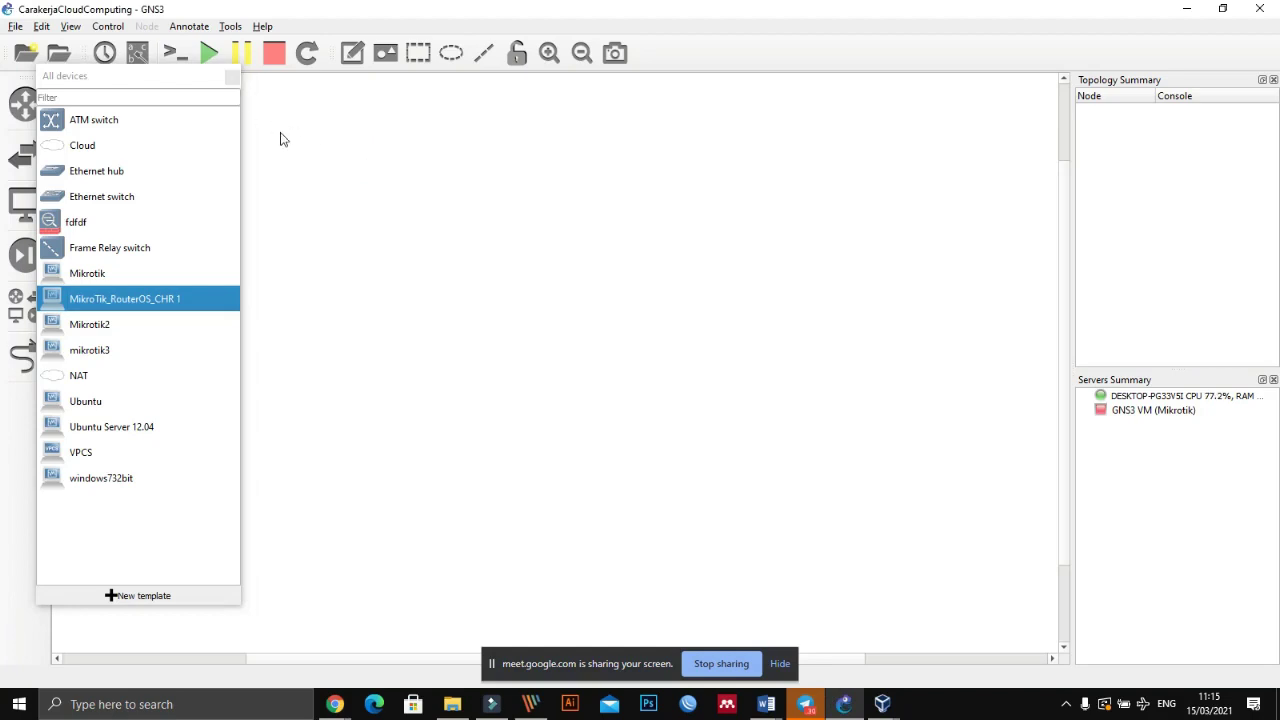
{"action": "left_click", "coordinate": [232, 79]}
{"action": "left_click", "coordinate": [24, 356]}
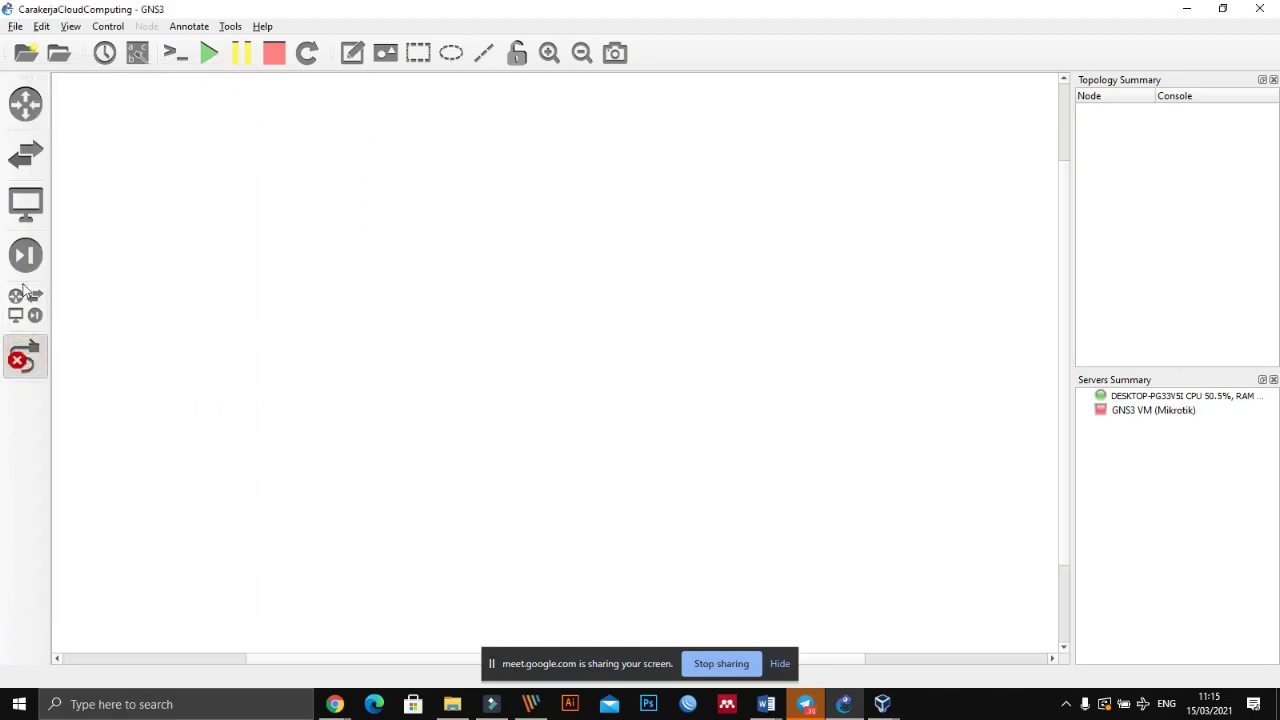
{"action": "left_click", "coordinate": [24, 356]}
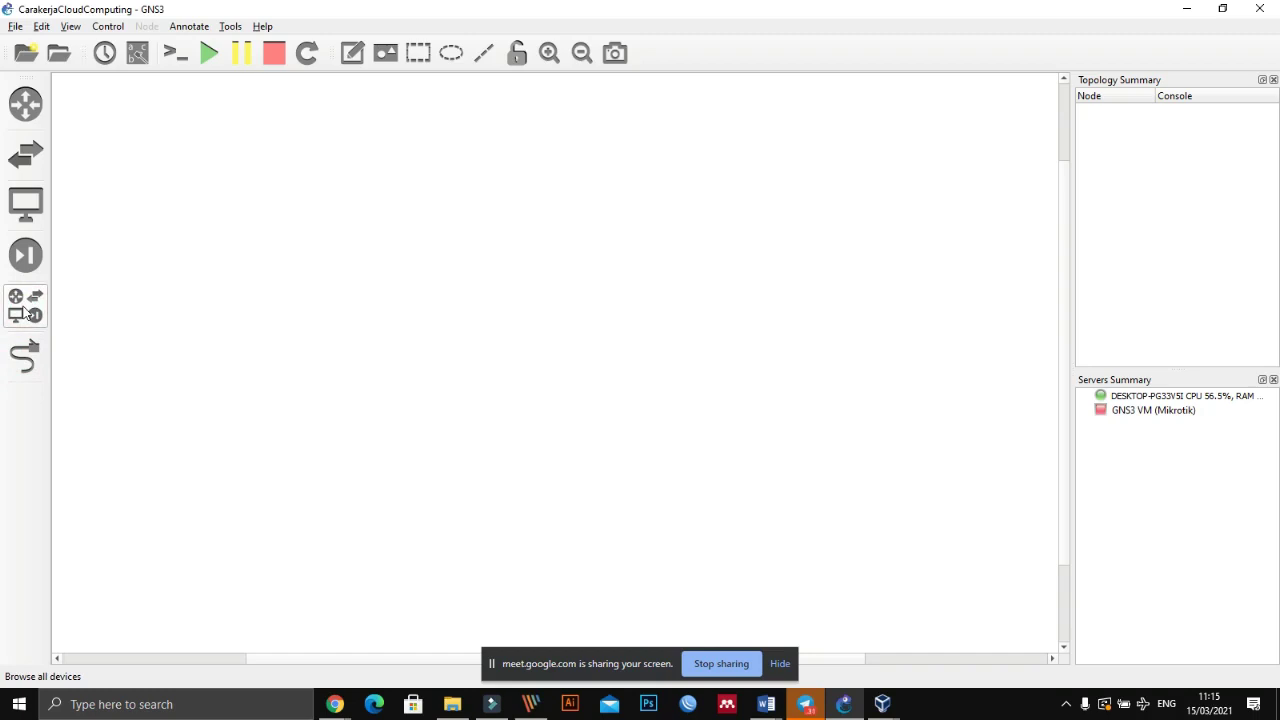
{"action": "left_click", "coordinate": [27, 313]}
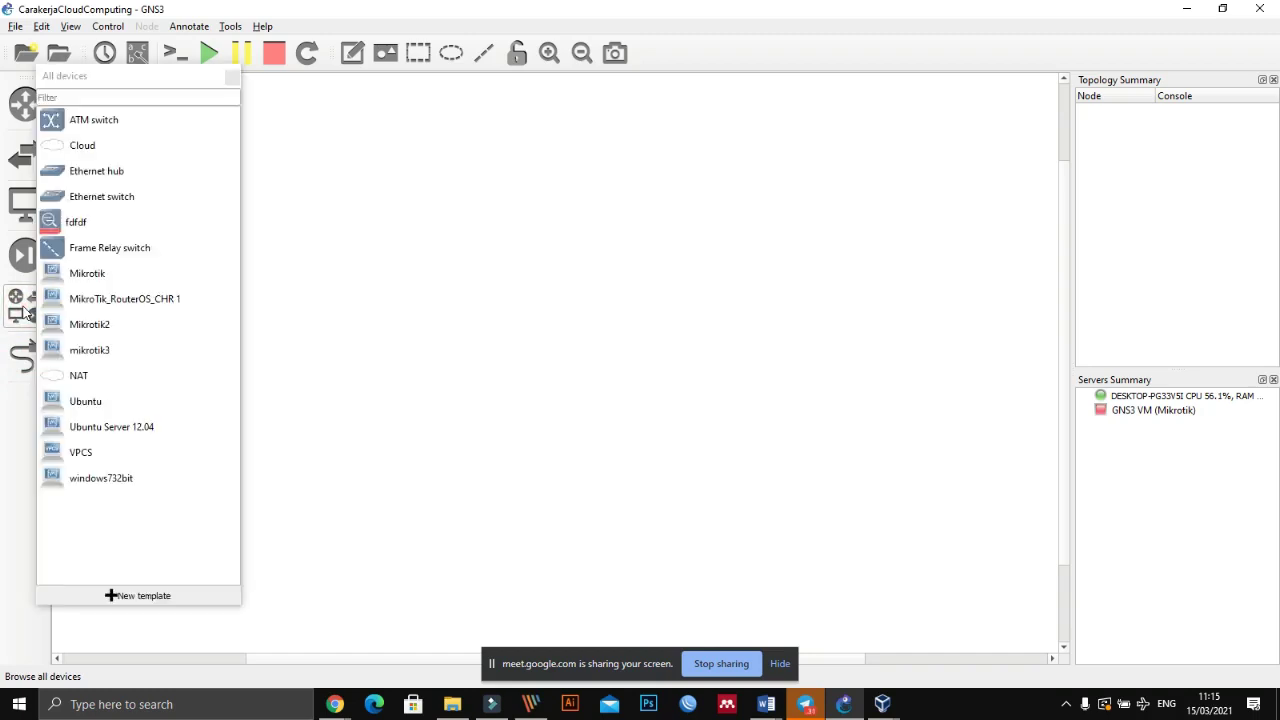
{"action": "left_click", "coordinate": [80, 278]}
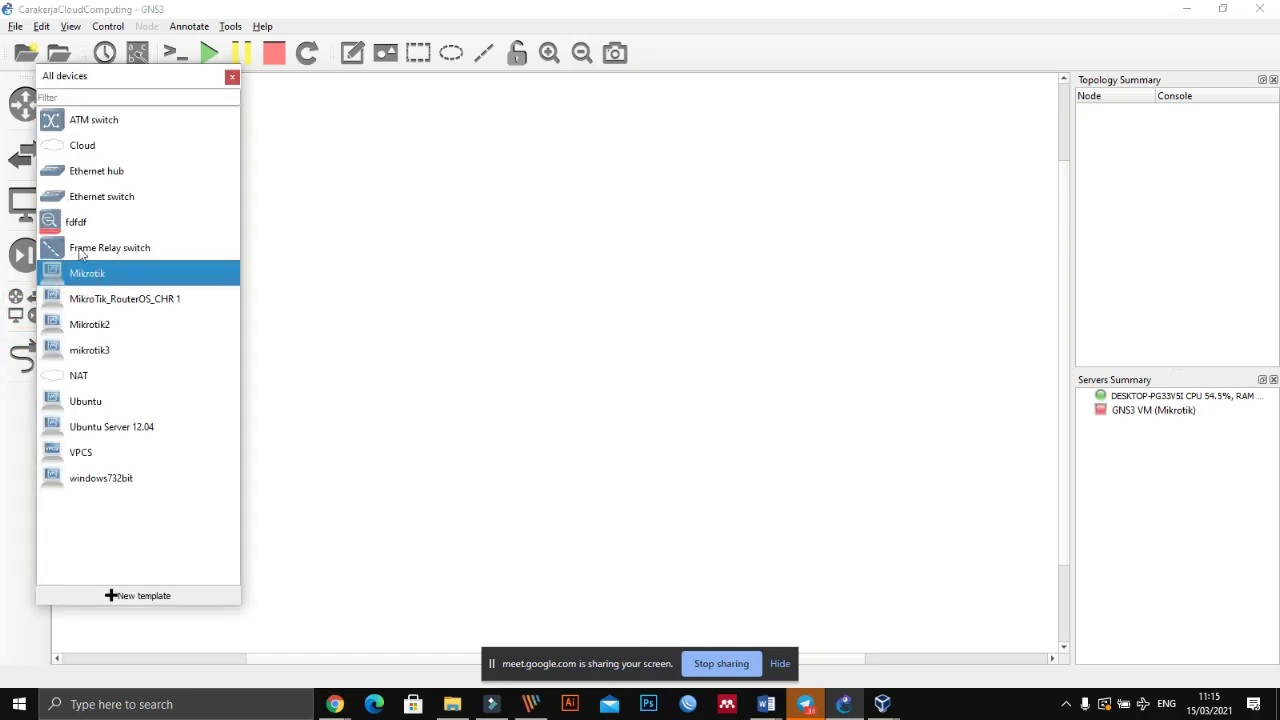
- Place a Cloud, a Mikrotik router below it, an Ethernet hub beside the router, and an Ubuntu Server 12.04 underneath
{"action": "left_click_drag", "start_coordinate": [77, 150], "coordinate": [444, 148]}
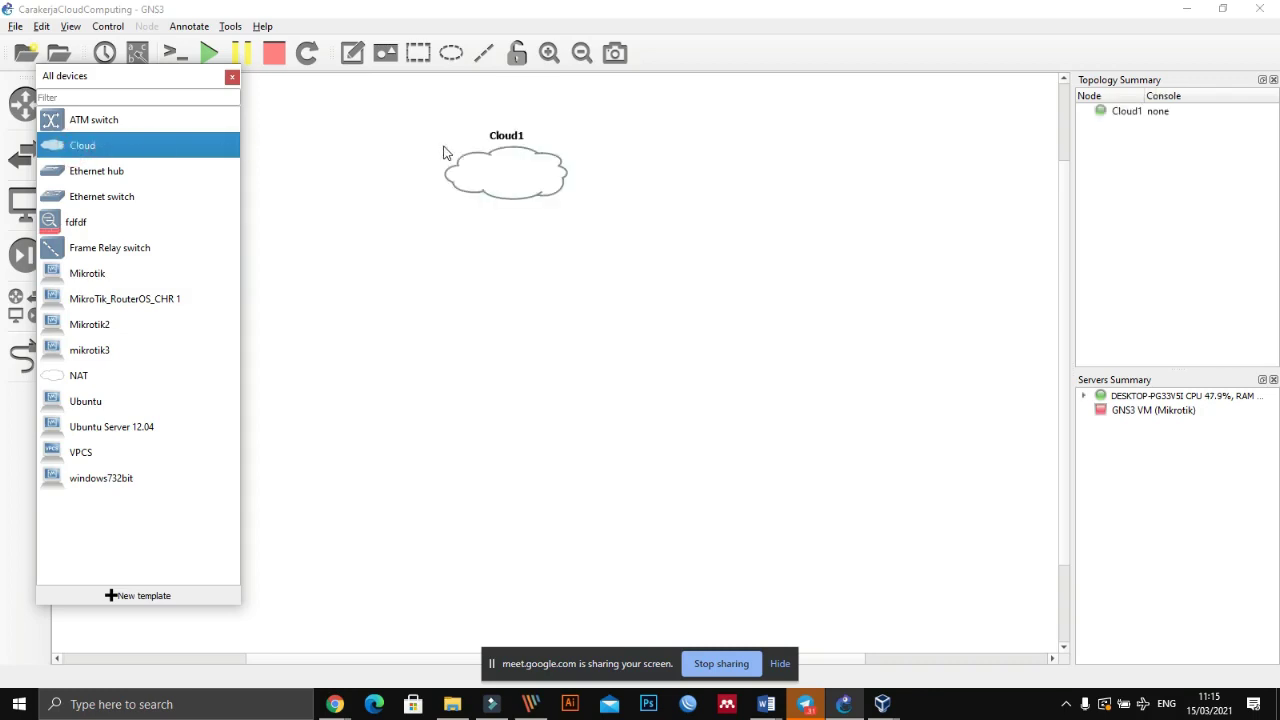
{"action": "left_click_drag", "start_coordinate": [80, 275], "coordinate": [500, 322]}
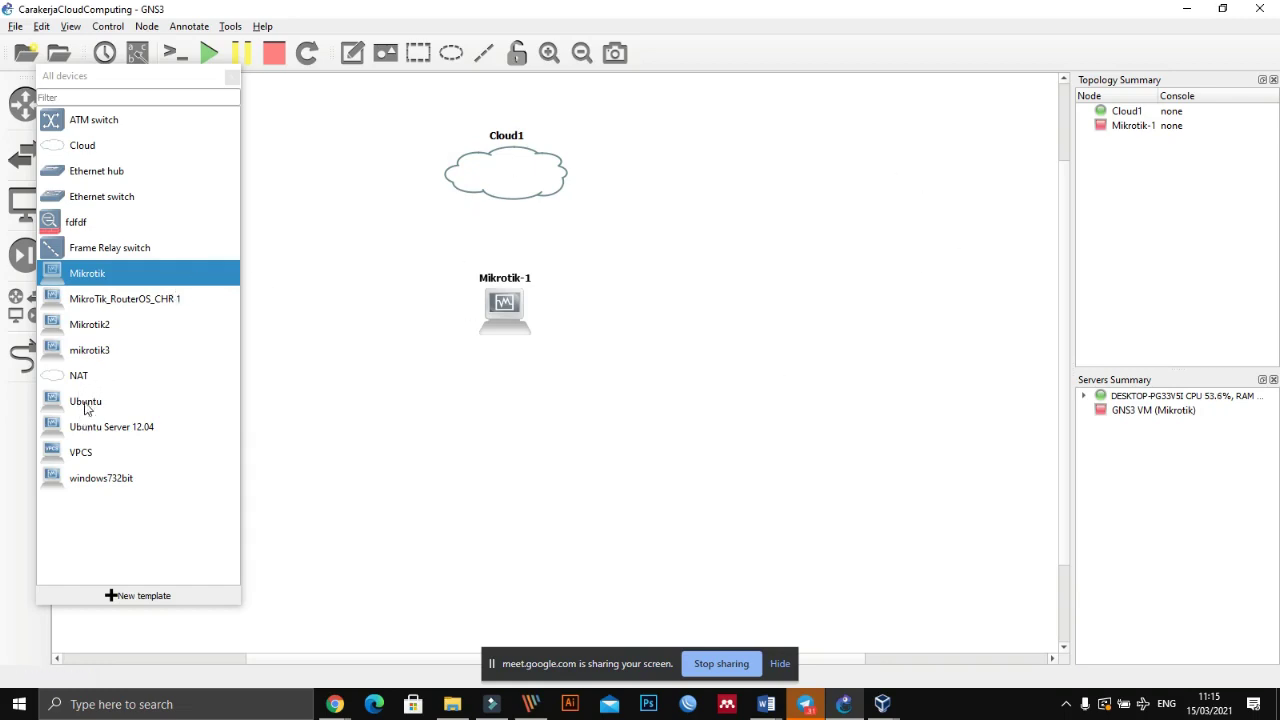
{"action": "left_click_drag", "start_coordinate": [94, 173], "coordinate": [688, 325]}
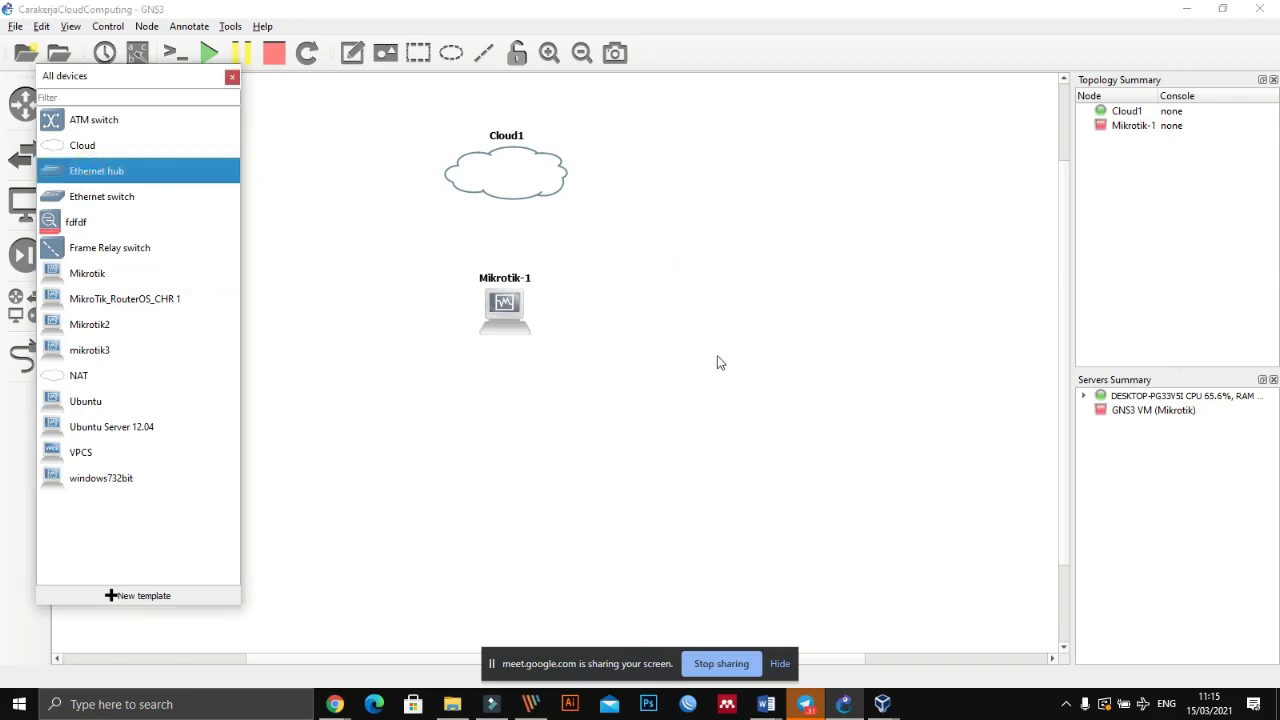
{"action": "left_click_drag", "start_coordinate": [726, 329], "coordinate": [660, 328]}
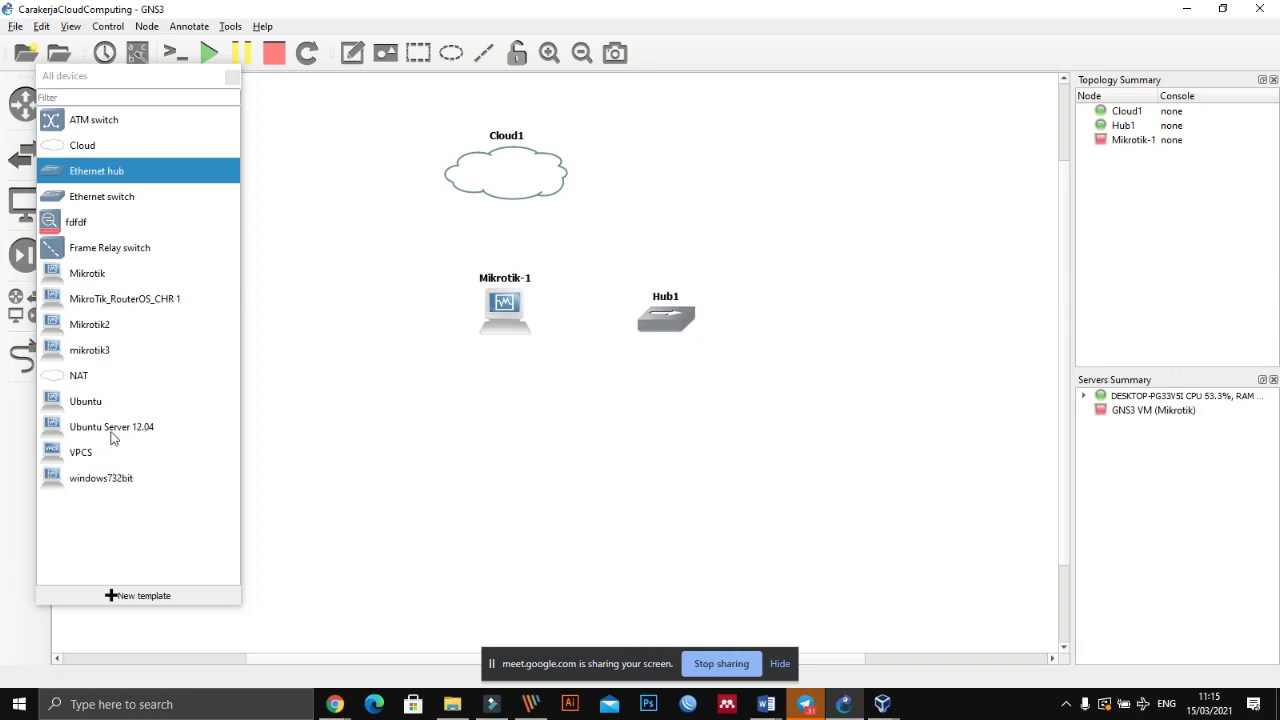
{"action": "left_click_drag", "start_coordinate": [60, 435], "coordinate": [609, 466]}
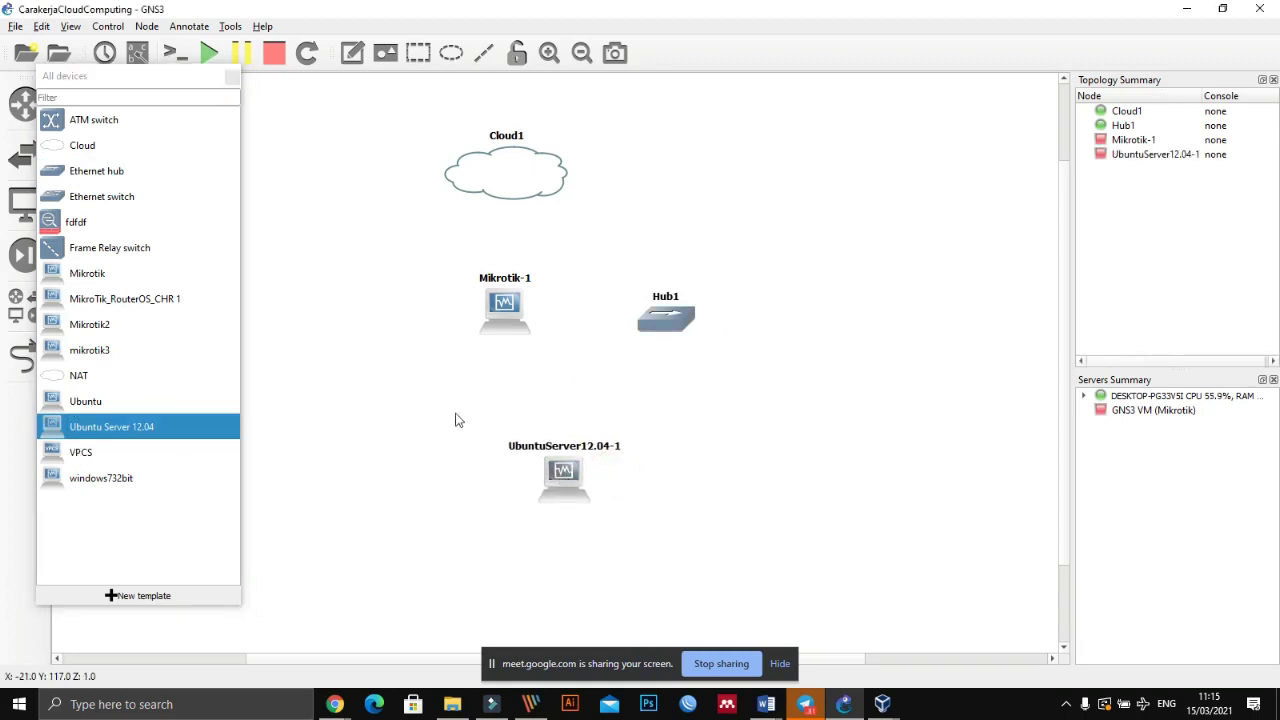
- Shift the Ubuntu server right, place a VPCS beside it, move the cloud slightly up and left, and close the device list
{"action": "left_click_drag", "start_coordinate": [564, 478], "coordinate": [595, 478]}
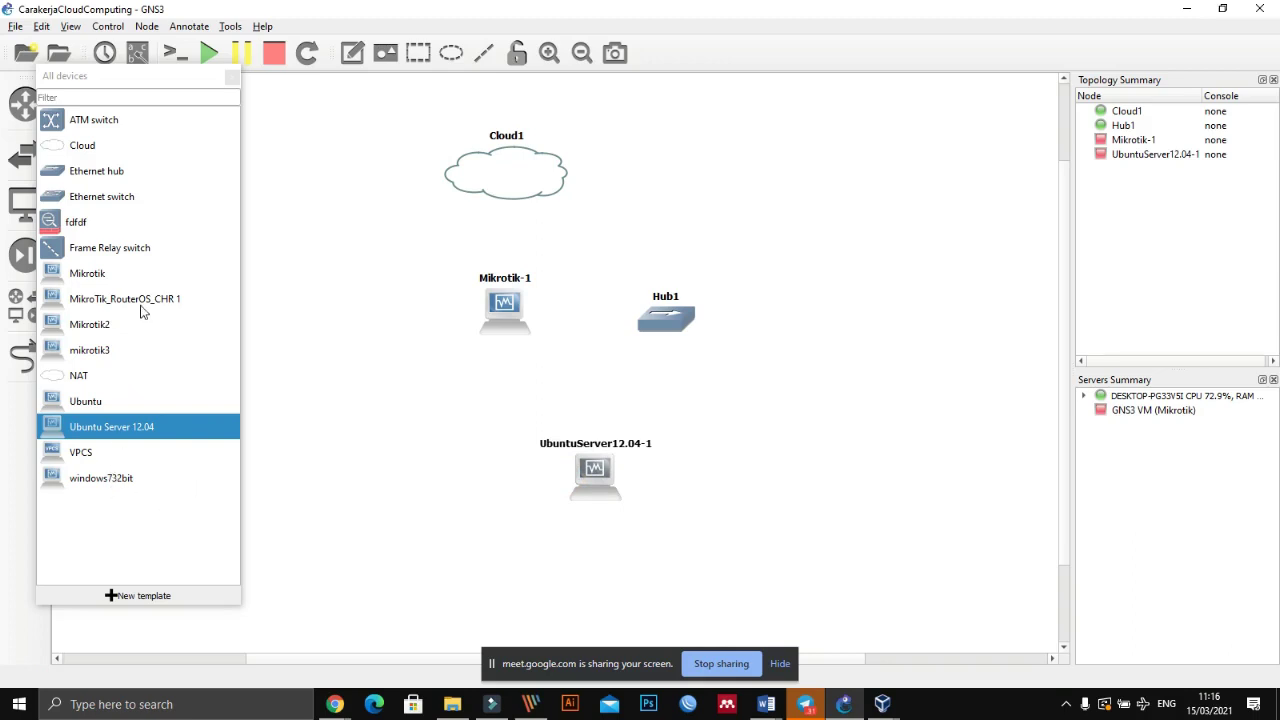
{"action": "left_click_drag", "start_coordinate": [66, 462], "coordinate": [847, 497]}
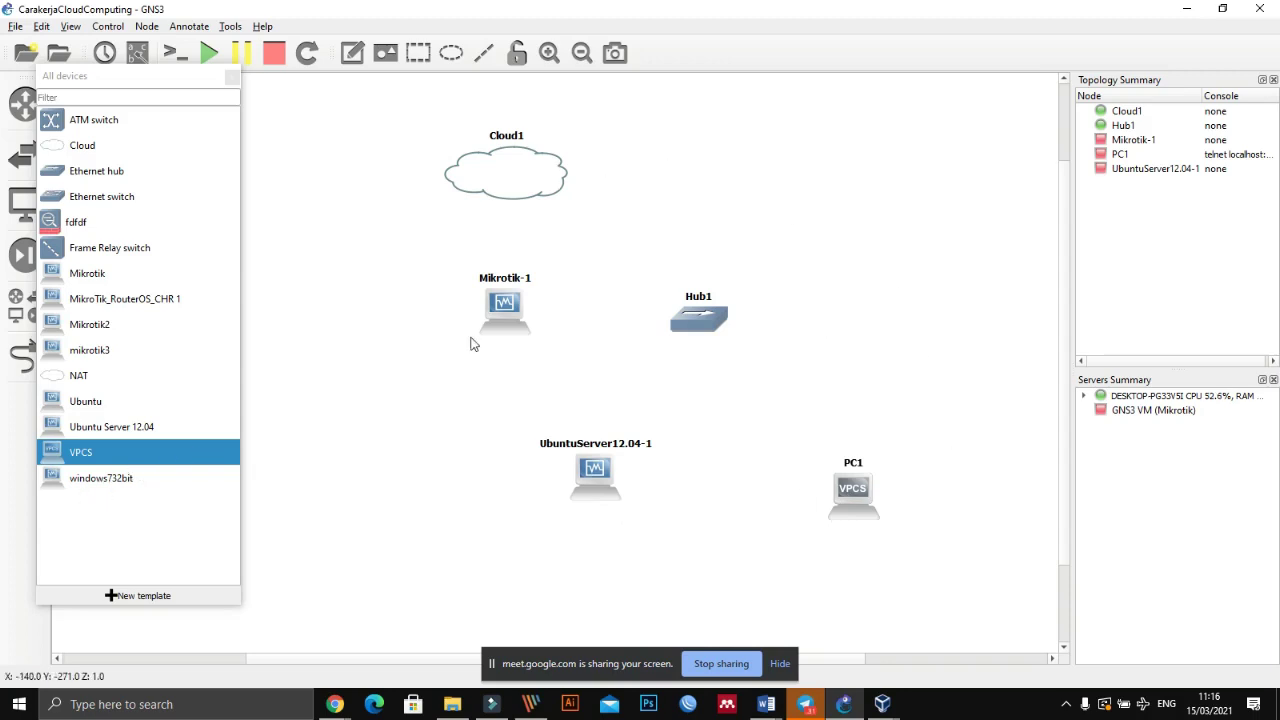
{"action": "mouse_move", "coordinate": [502, 197]}
{"action": "left_mouse_down"}
{"action": "mouse_move", "coordinate": [505, 180]}
{"action": "mouse_move", "coordinate": [490, 177]}
{"action": "left_mouse_up"}
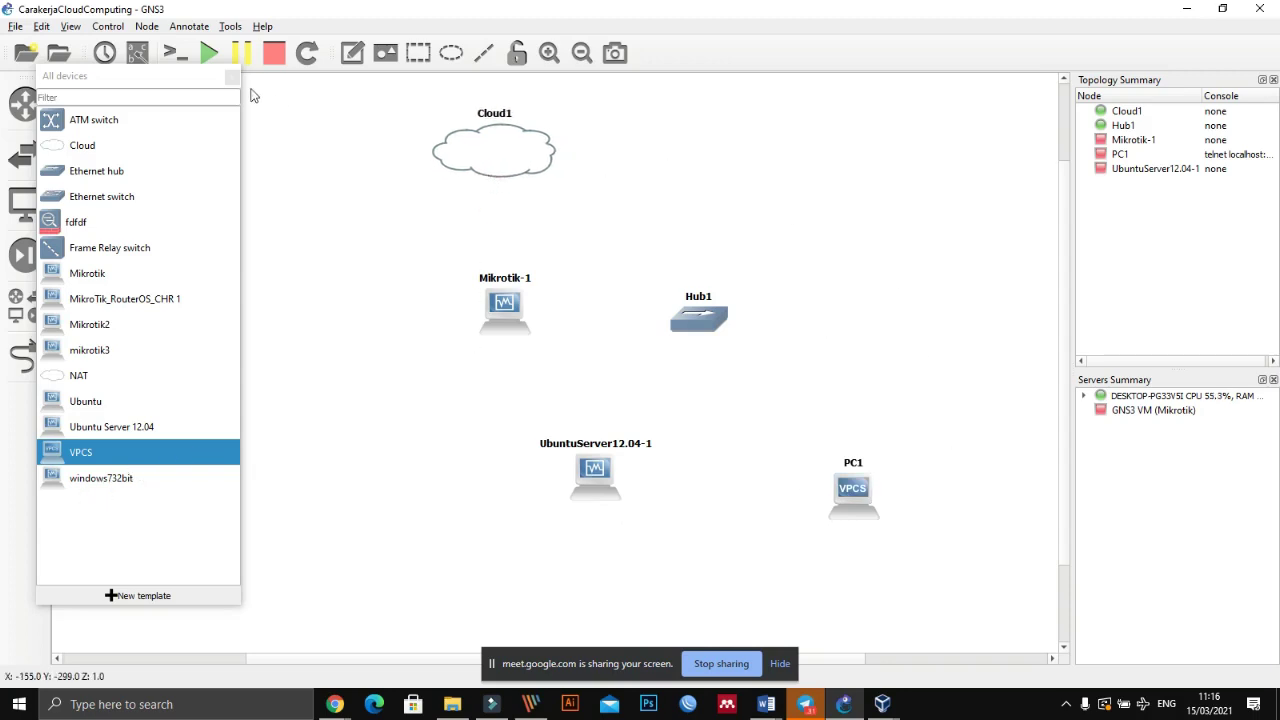
{"action": "left_click", "coordinate": [228, 72]}
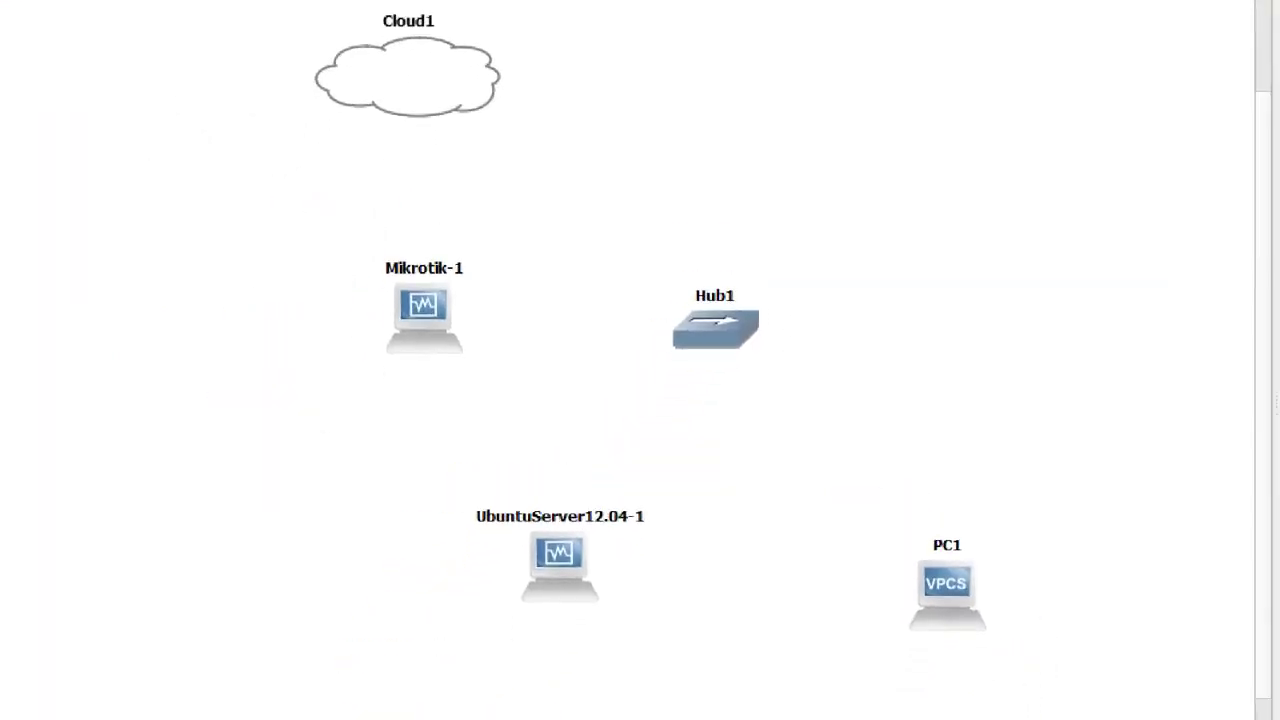
- Annotate the area above the hub with the red two-line text "bagian cloud computing"
{"action": "left_click", "coordinate": [660, 154]}
{"action": "type", "text": "ba"}
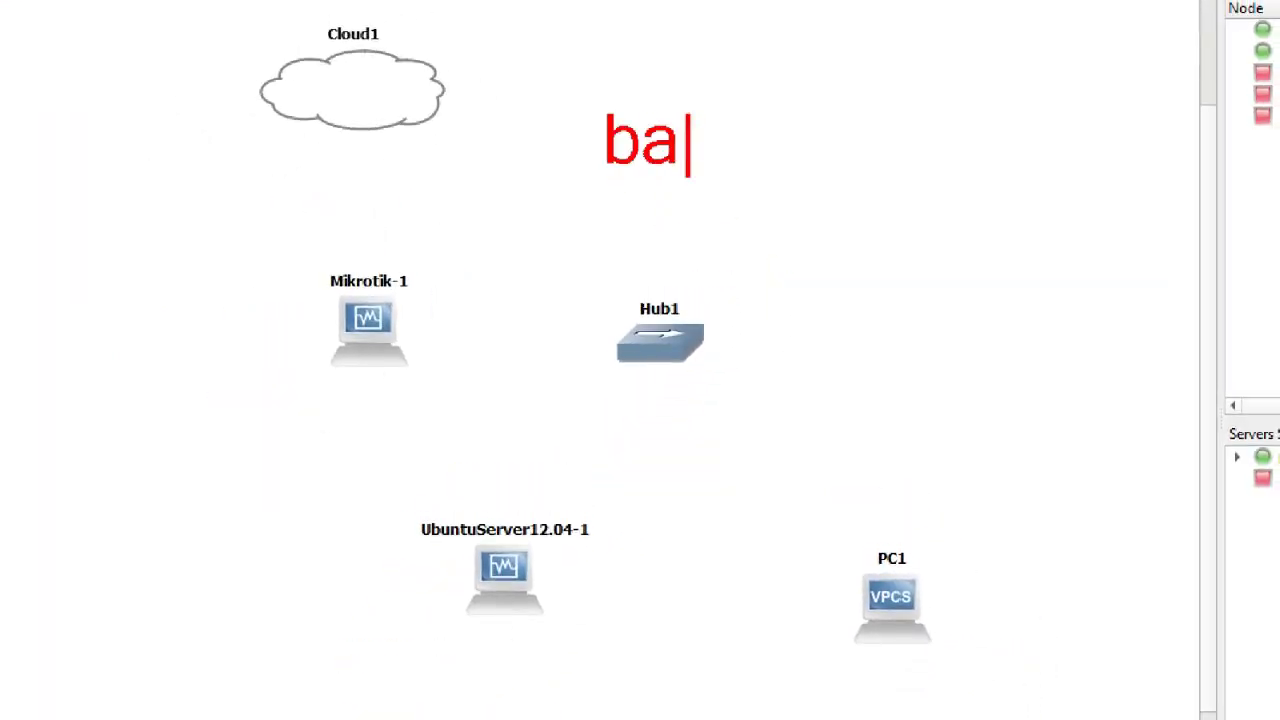
{"action": "type", "text": "gian"}
{"action": "key", "text": "Return"}
{"action": "type", "text": "cloud "}
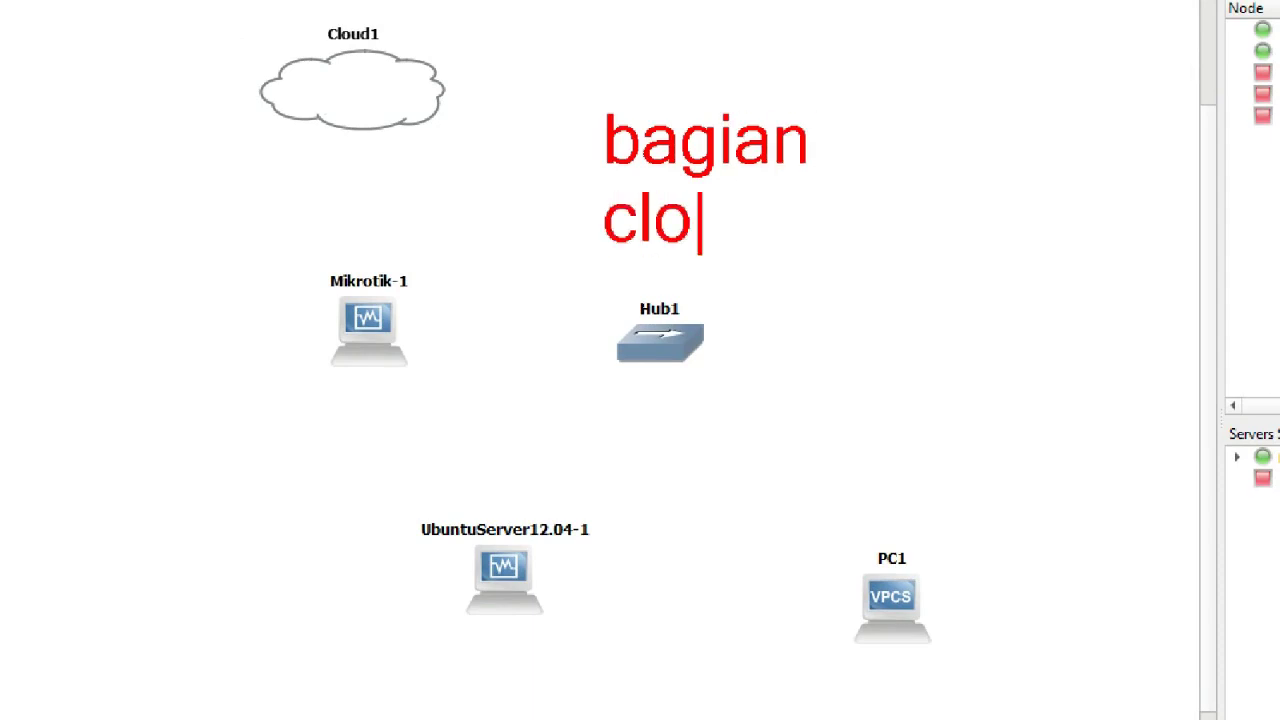
{"action": "type", "text": "computing"}
{"action": "key", "text": "Return"}
{"action": "left_click", "coordinate": [660, 155]}
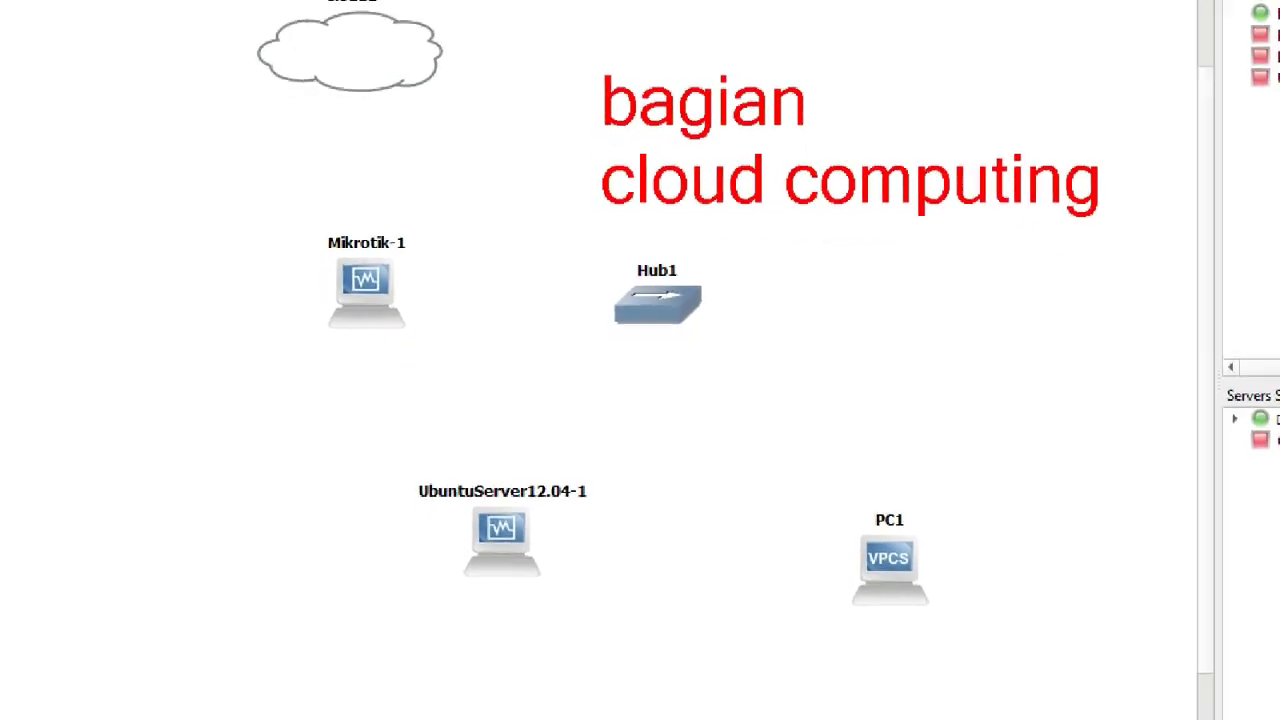
- Add the red text "netwrok" beside the hub and leave the annotation mode
{"action": "left_click", "coordinate": [776, 297]}
{"action": "type", "text": "new"}
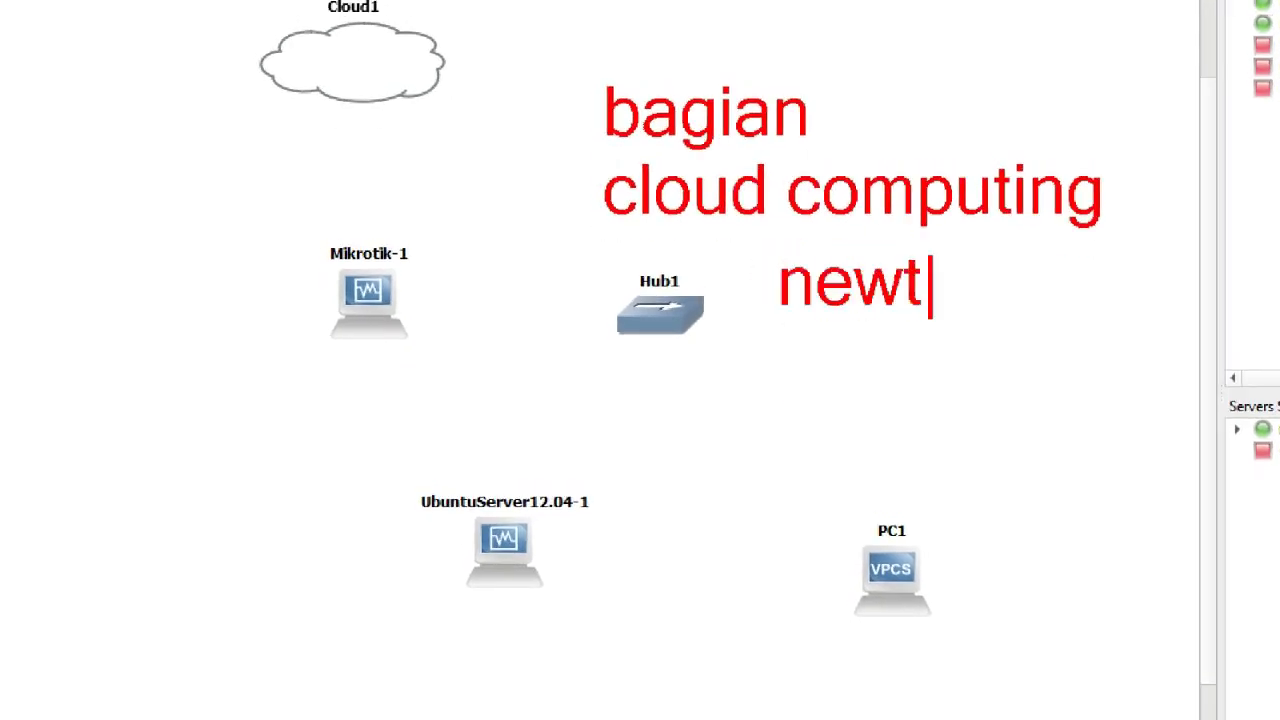
{"action": "key", "text": "BackSpace"}
{"action": "type", "text": "o"}
{"action": "key", "text": "BackSpace"}
{"action": "type", "text": "wrok"}
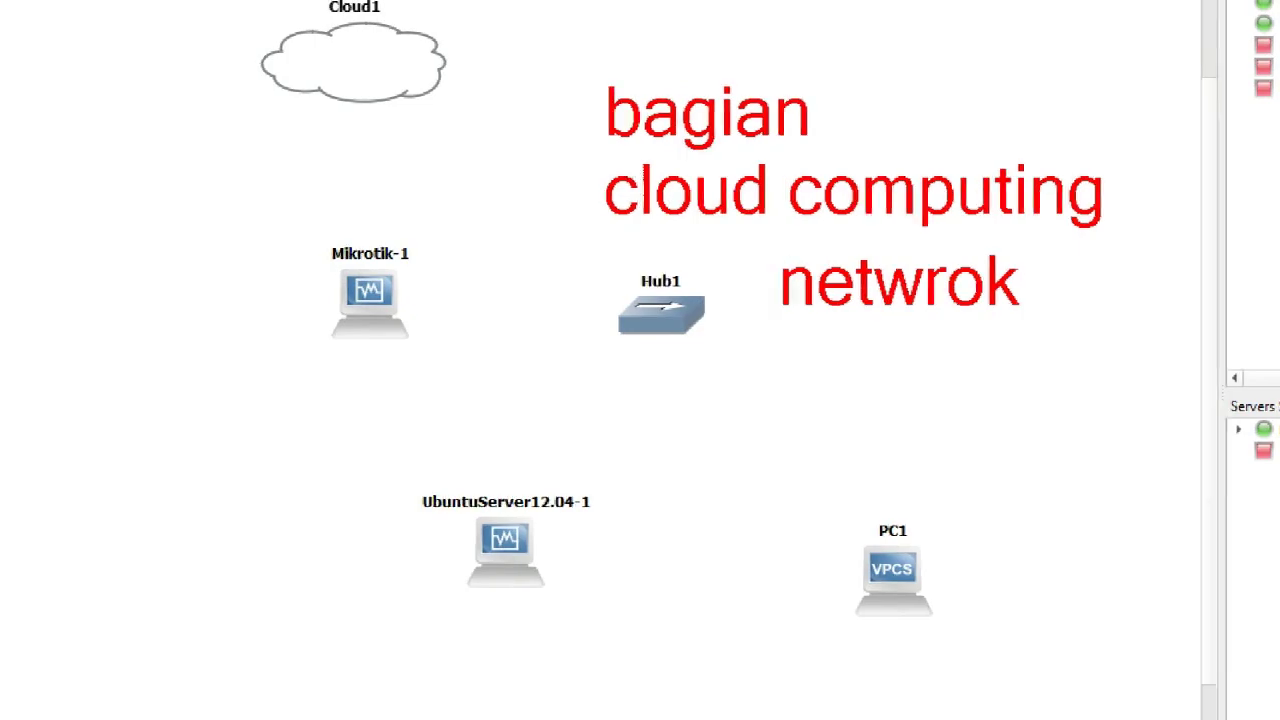
{"action": "mouse_move", "coordinate": [734, 254]}
{"action": "left_mouse_down"}
{"action": "mouse_move", "coordinate": [909, 228]}
{"action": "mouse_move", "coordinate": [1029, 243]}
{"action": "mouse_move", "coordinate": [1014, 323]}
{"action": "mouse_move", "coordinate": [735, 305]}
{"action": "left_mouse_up"}
{"action": "key", "text": "Escape"}
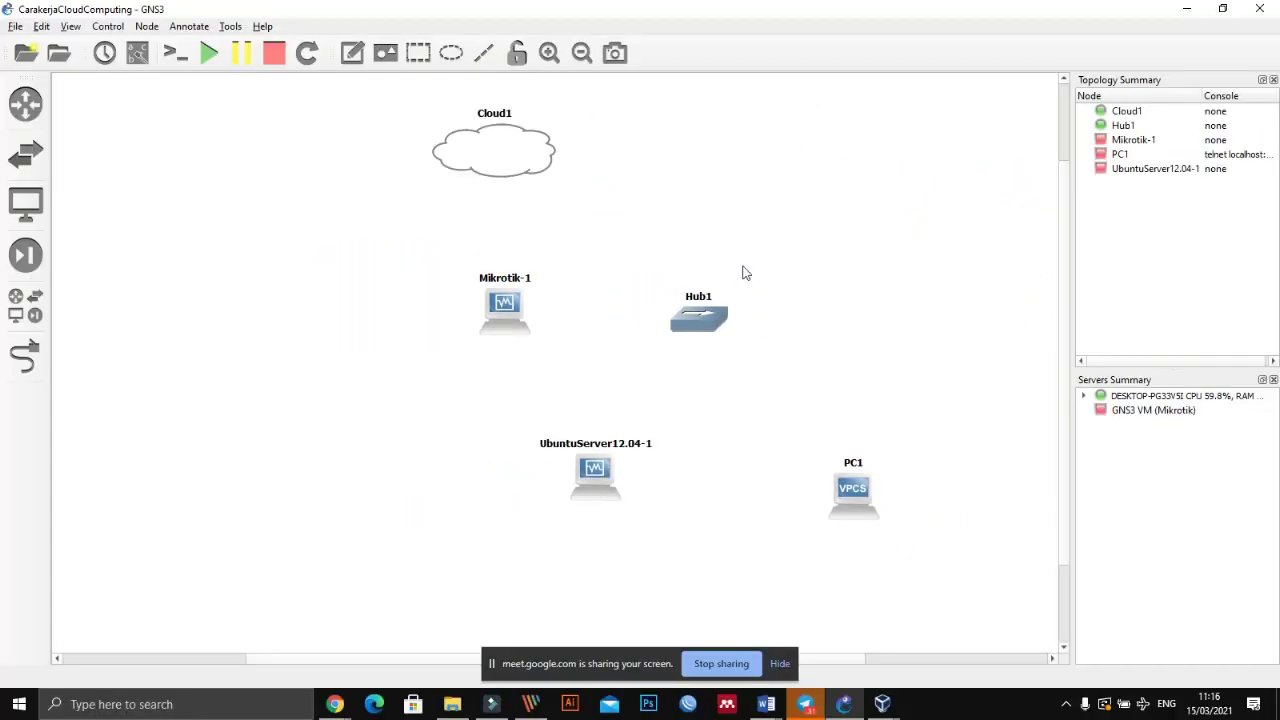
- Shift the cloud, Mikrotik router, hub, Ubuntu server and VPCS rightwards on the canvas to free space for a second network
{"action": "left_click_drag", "start_coordinate": [497, 308], "coordinate": [497, 296]}
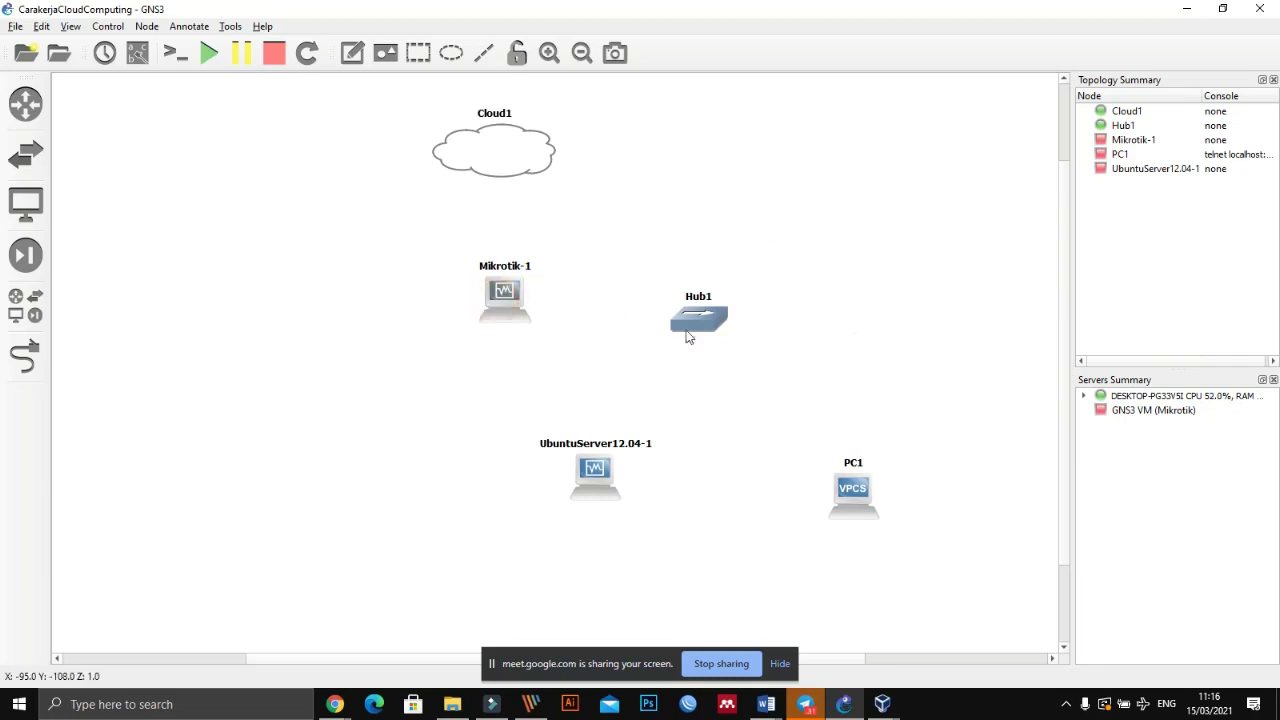
{"action": "left_click_drag", "start_coordinate": [709, 326], "coordinate": [703, 316]}
{"action": "left_click_drag", "start_coordinate": [598, 468], "coordinate": [614, 479]}
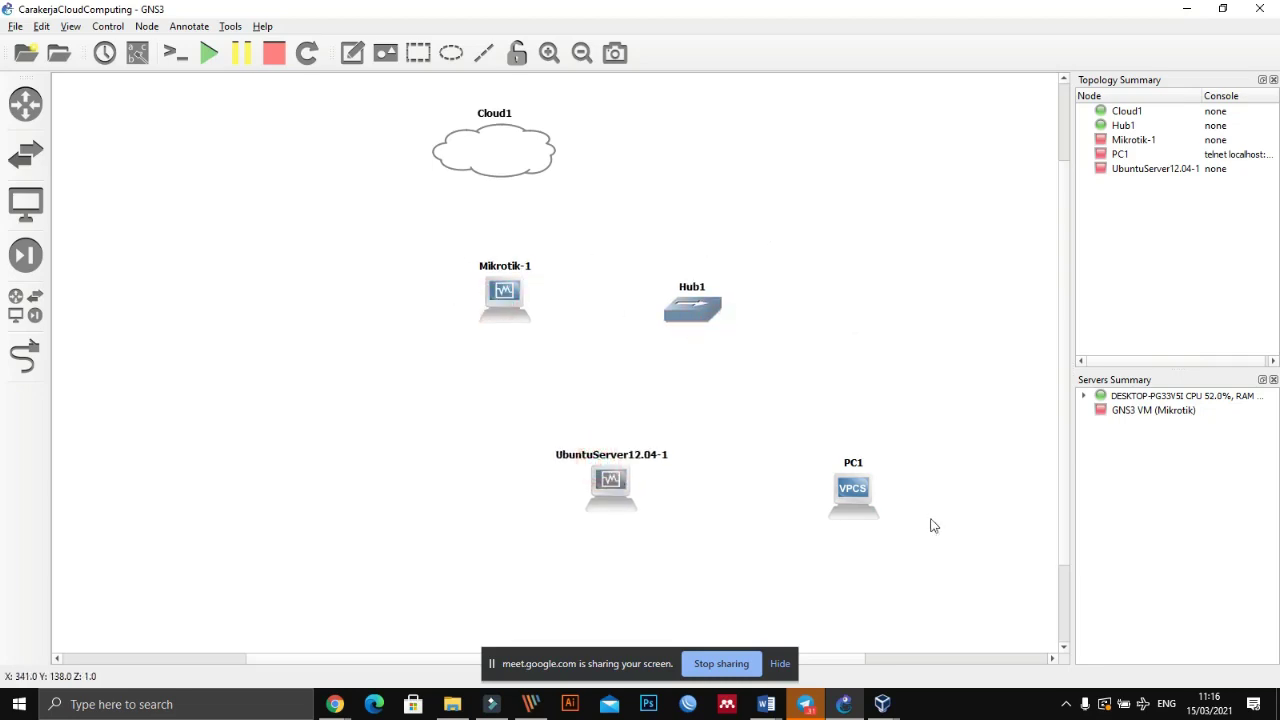
{"action": "left_click_drag", "start_coordinate": [870, 498], "coordinate": [857, 498]}
{"action": "left_click_drag", "start_coordinate": [507, 157], "coordinate": [576, 157]}
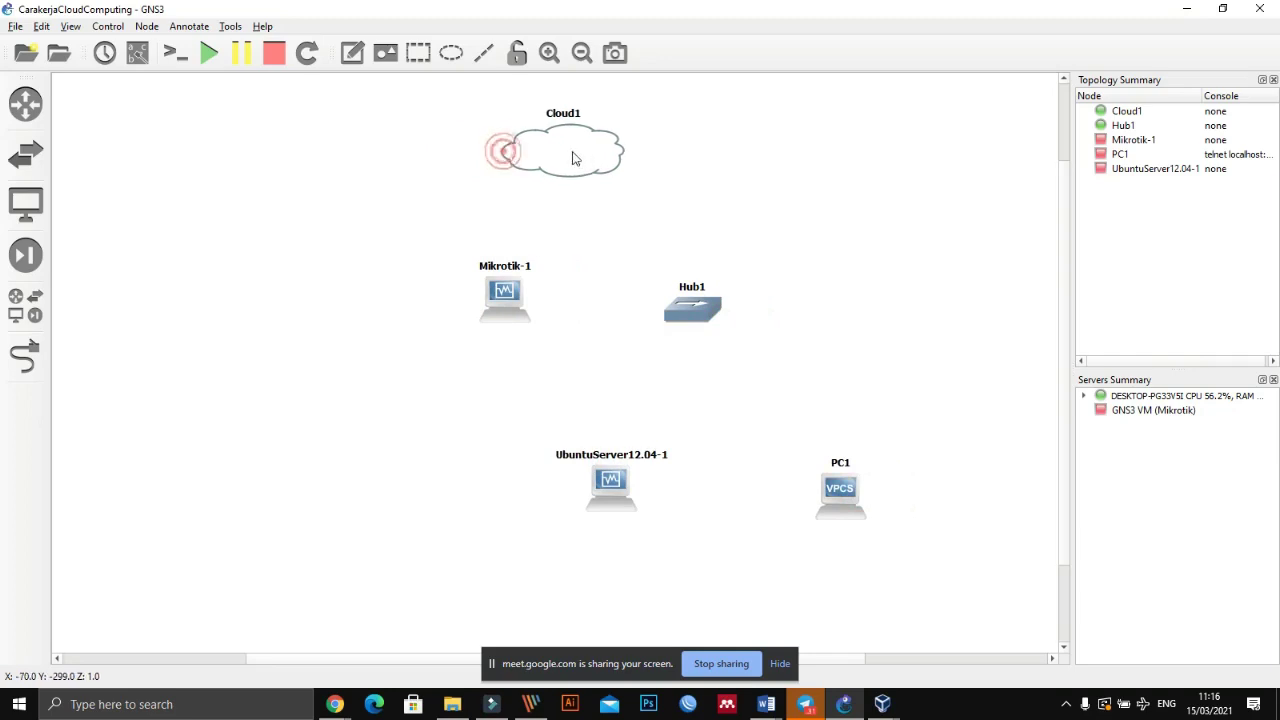
{"action": "left_click_drag", "start_coordinate": [680, 300], "coordinate": [781, 292]}
{"action": "left_click_drag", "start_coordinate": [497, 291], "coordinate": [585, 286]}
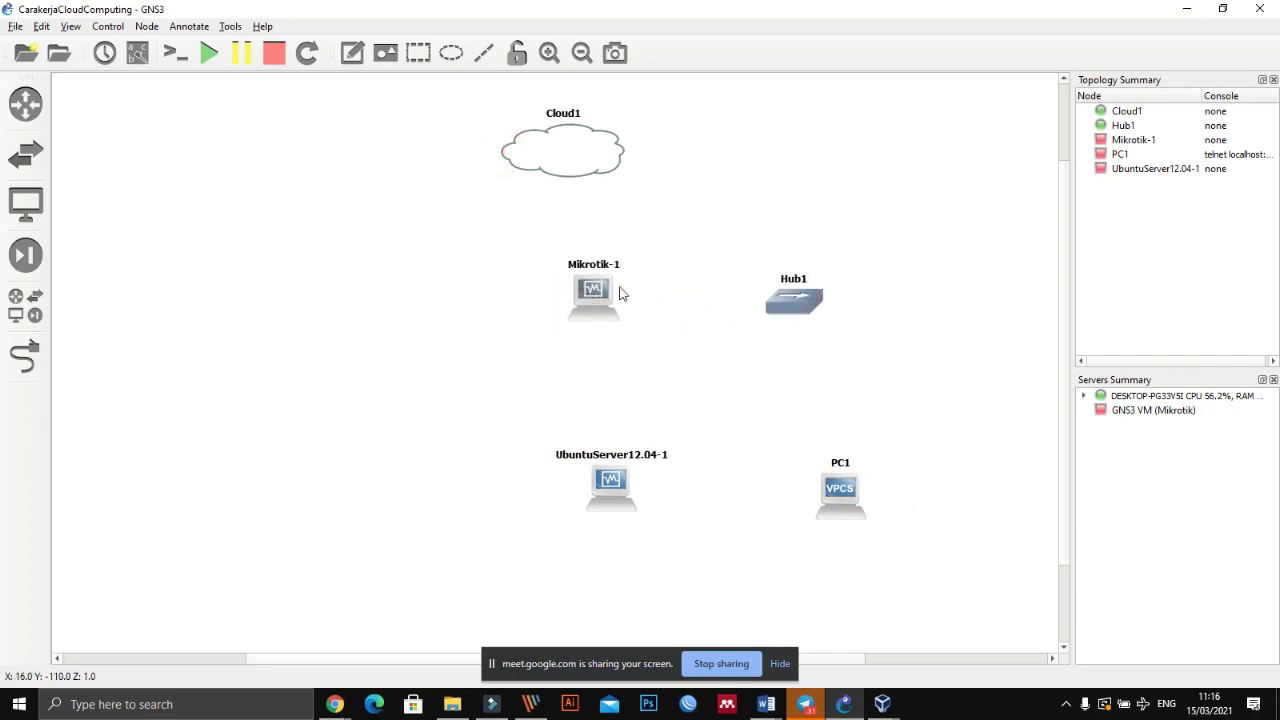
{"action": "left_click_drag", "start_coordinate": [849, 490], "coordinate": [912, 478]}
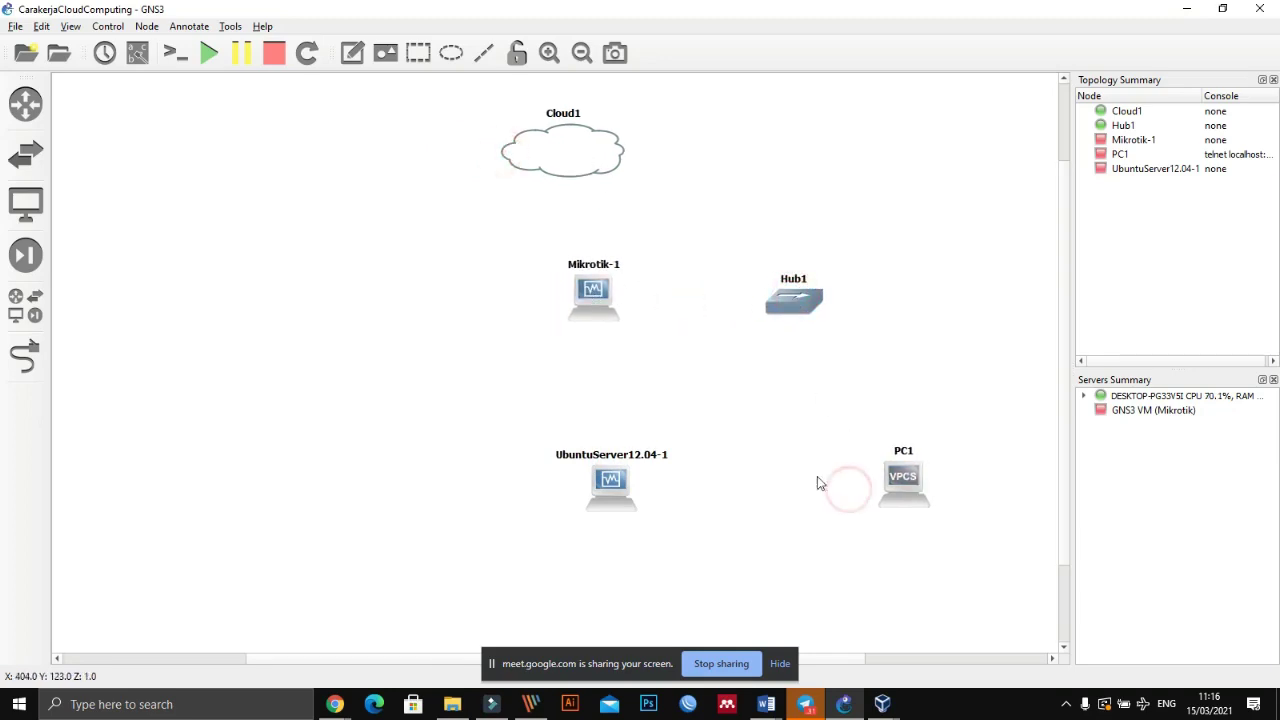
{"action": "left_click_drag", "start_coordinate": [611, 492], "coordinate": [734, 485]}
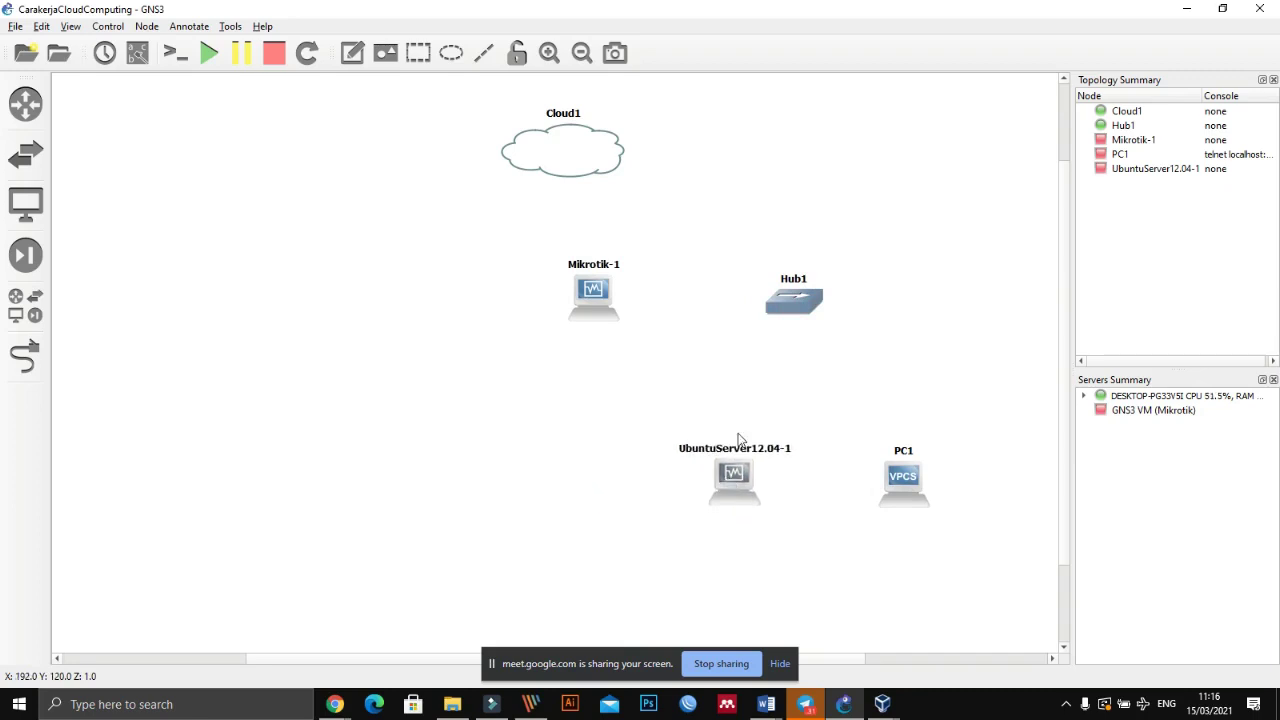
- Place a second Cloud beside the first one and a Mikrotik2 router below it
{"action": "left_click", "coordinate": [35, 313]}
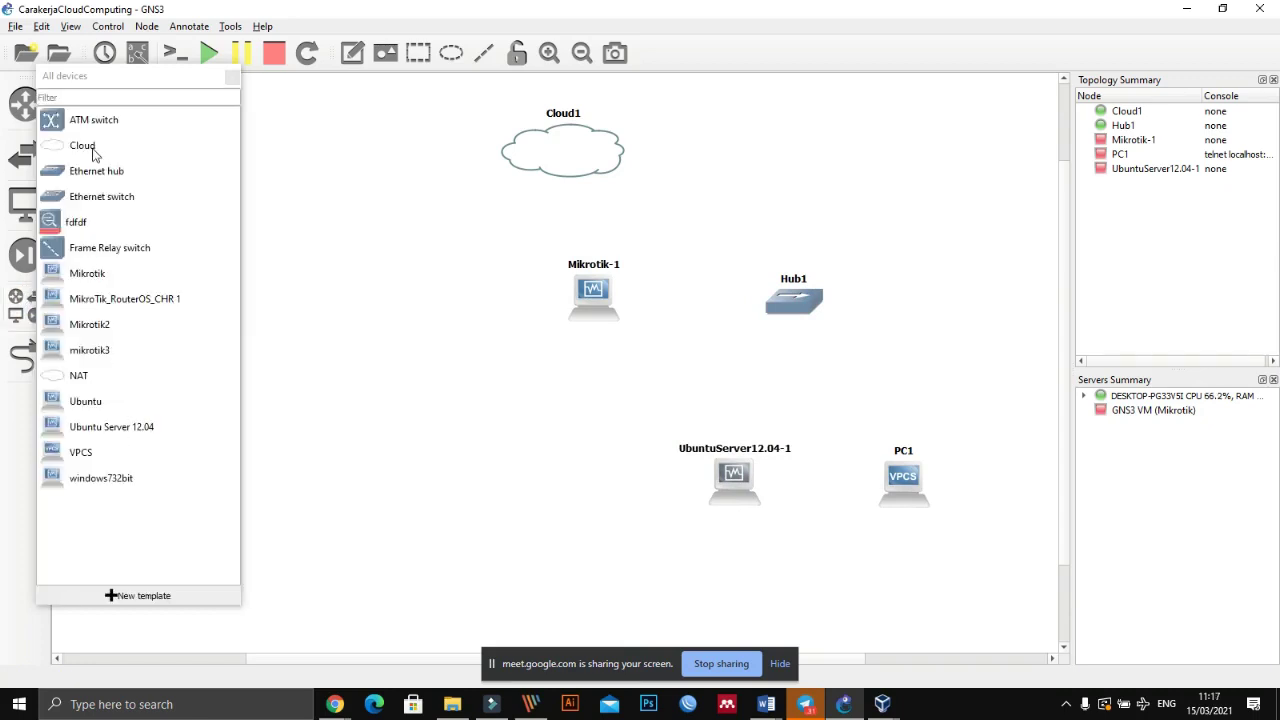
{"action": "left_click", "coordinate": [95, 152]}
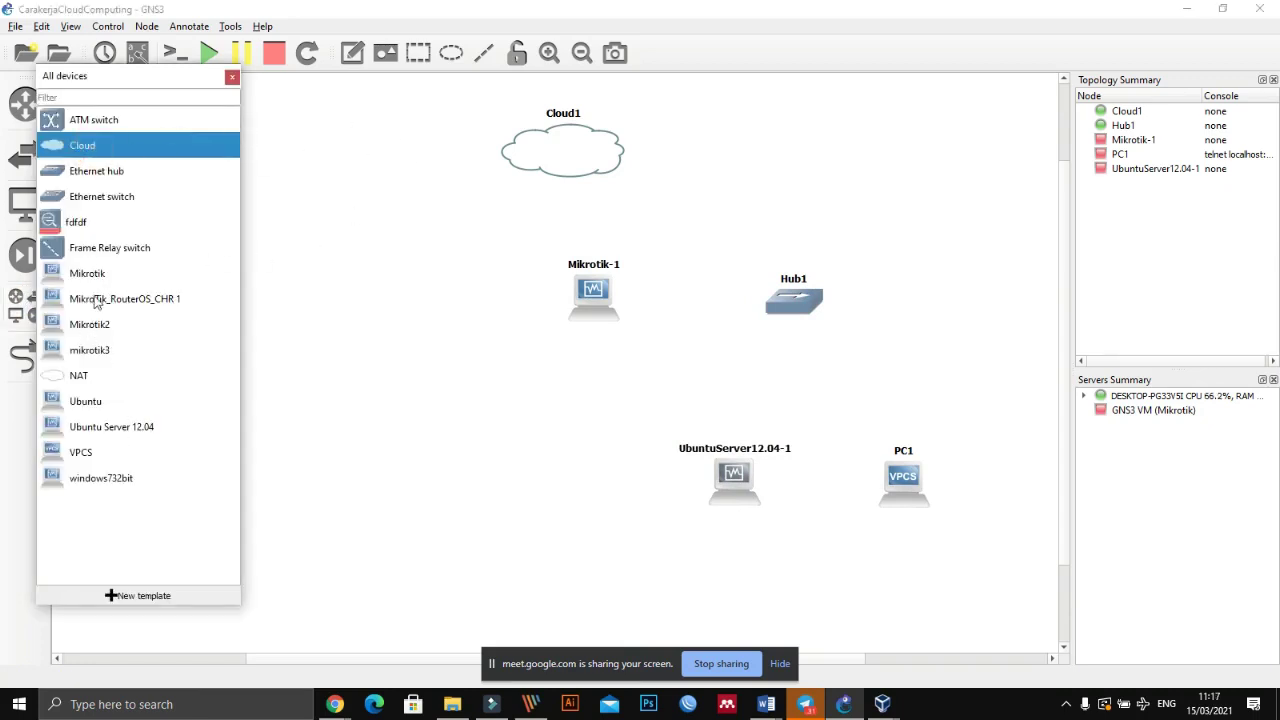
{"action": "left_click_drag", "start_coordinate": [100, 335], "coordinate": [360, 240]}
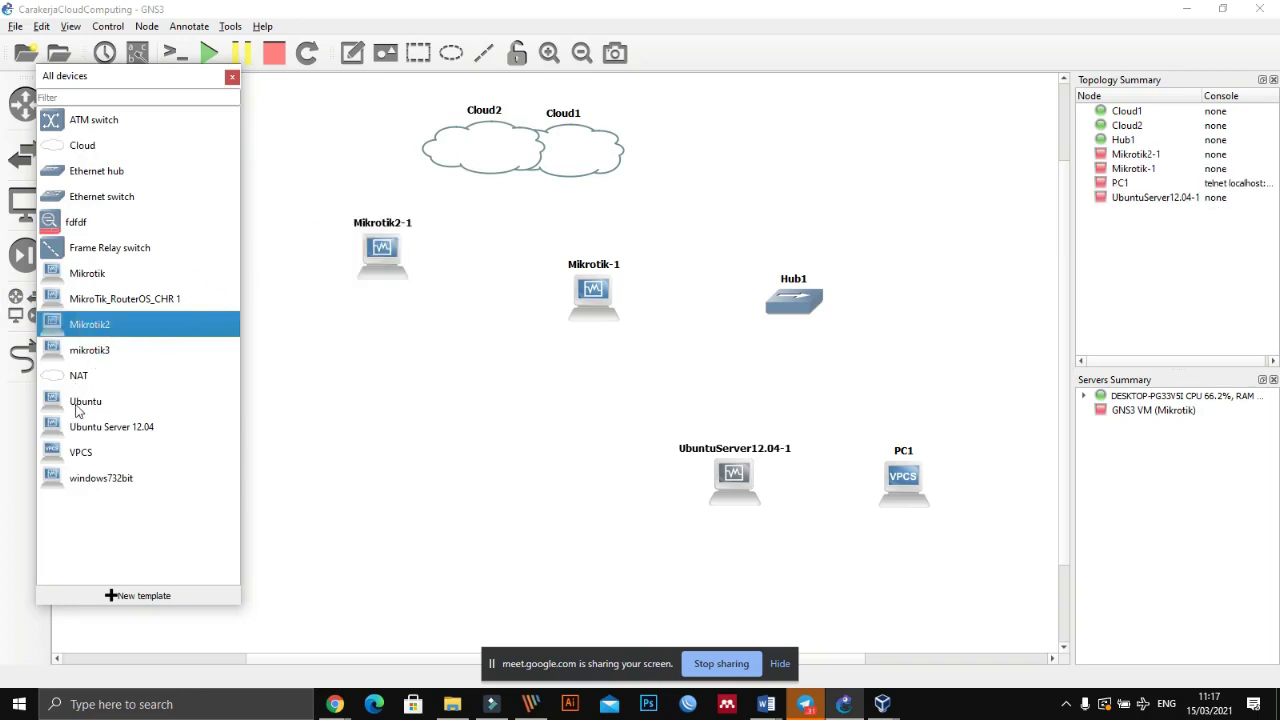
- Try to place a second Ubuntu Server 12.04 below the Mikrotik2 router and circle the resulting error message in red
{"action": "left_click_drag", "start_coordinate": [110, 427], "coordinate": [391, 350]}
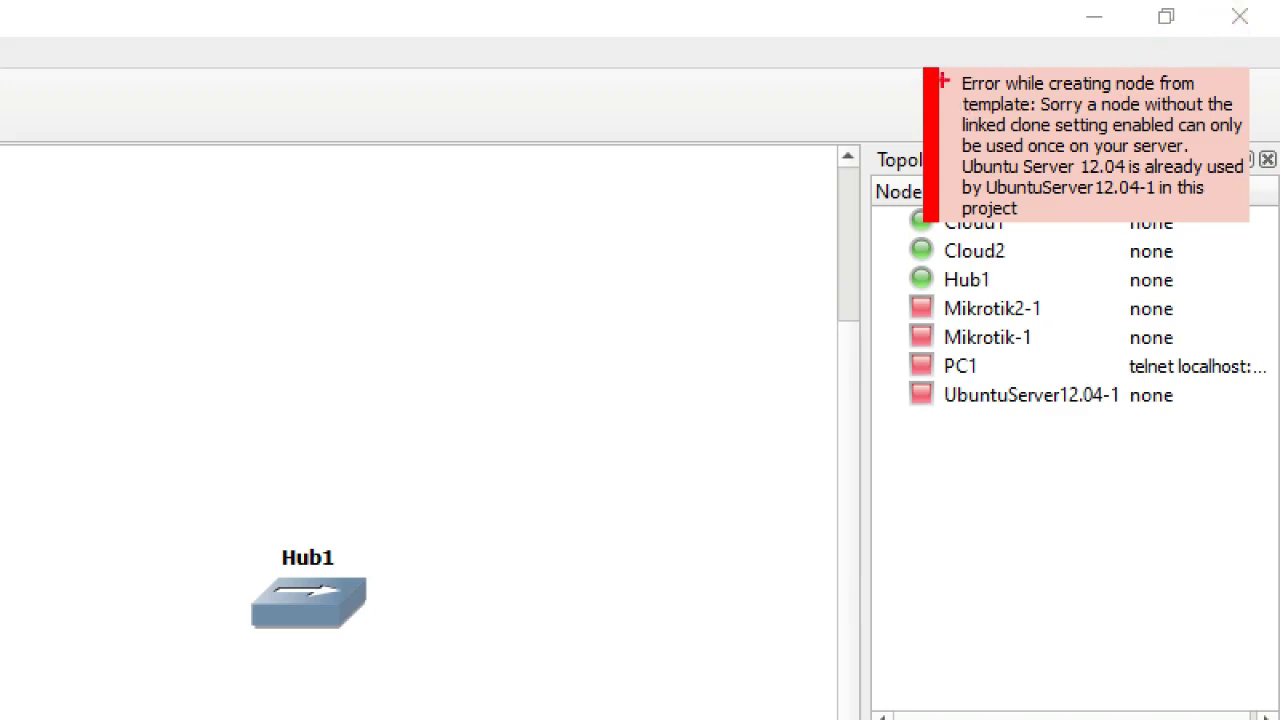
{"action": "mouse_move", "coordinate": [952, 72]}
{"action": "left_mouse_down"}
{"action": "mouse_move", "coordinate": [1226, 44]}
{"action": "mouse_move", "coordinate": [1248, 148]}
{"action": "mouse_move", "coordinate": [1150, 226]}
{"action": "mouse_move", "coordinate": [1014, 229]}
{"action": "mouse_move", "coordinate": [940, 206]}
{"action": "left_mouse_up"}
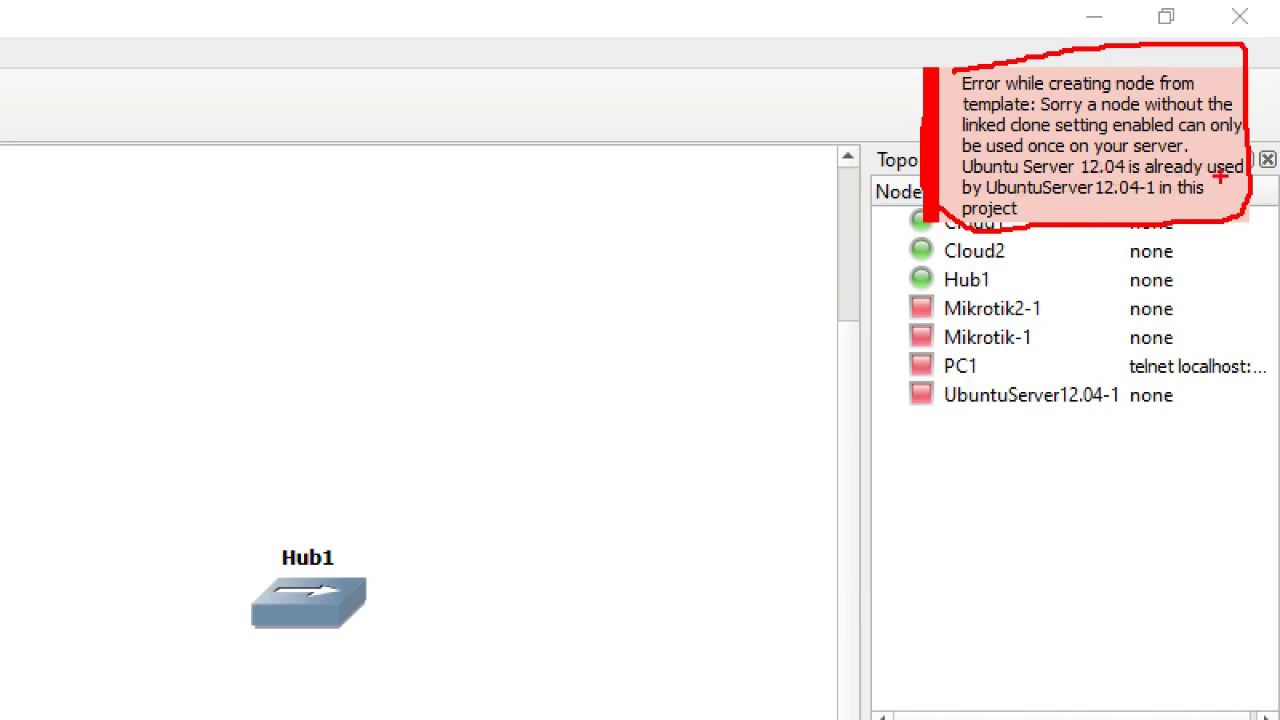
{"action": "key", "text": "Escape"}
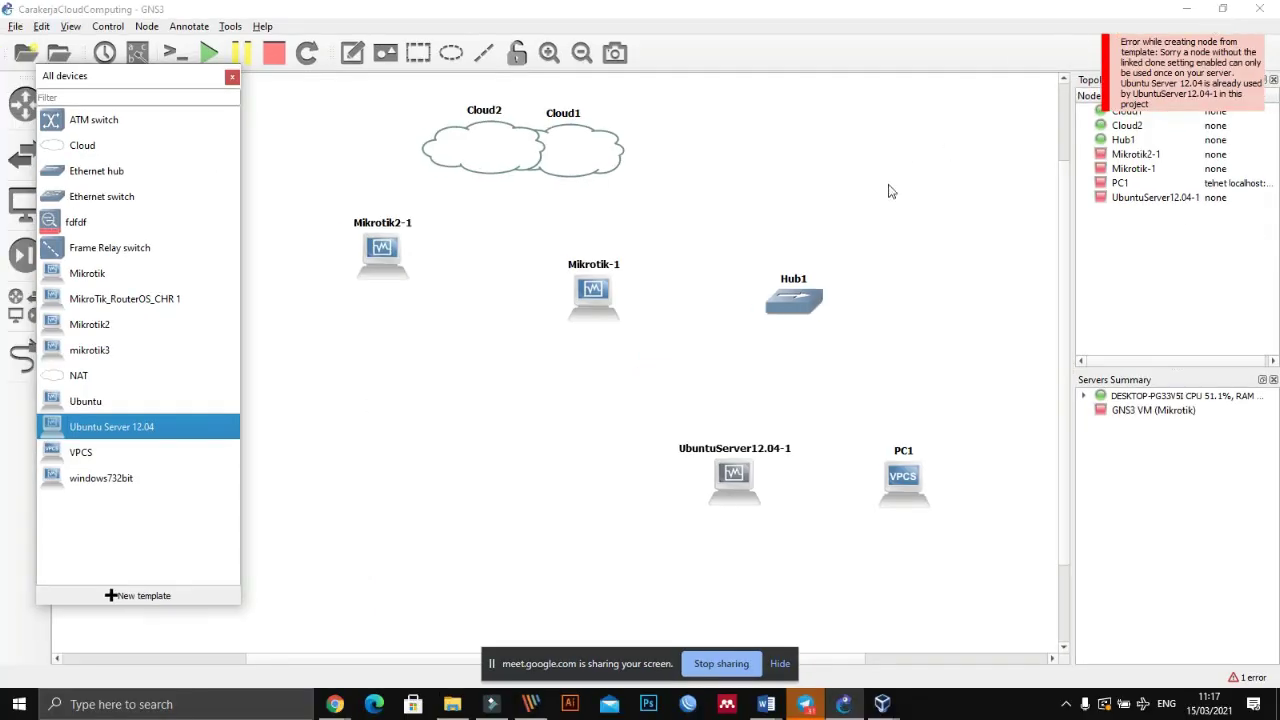
- Close the device list, separate the second cloud from the first, and line up the Mikrotik2 router beneath it
{"action": "left_click", "coordinate": [232, 77]}
{"action": "left_click_drag", "start_coordinate": [451, 150], "coordinate": [349, 172]}
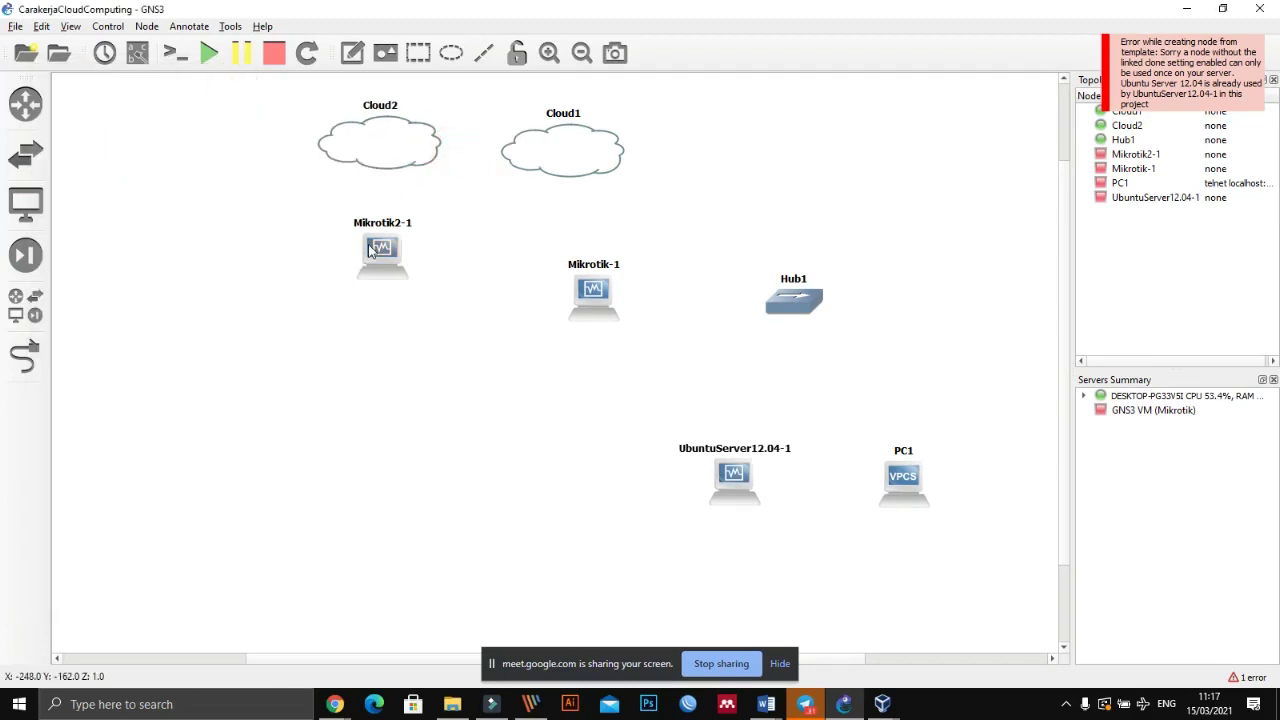
{"action": "left_click_drag", "start_coordinate": [370, 250], "coordinate": [367, 262]}
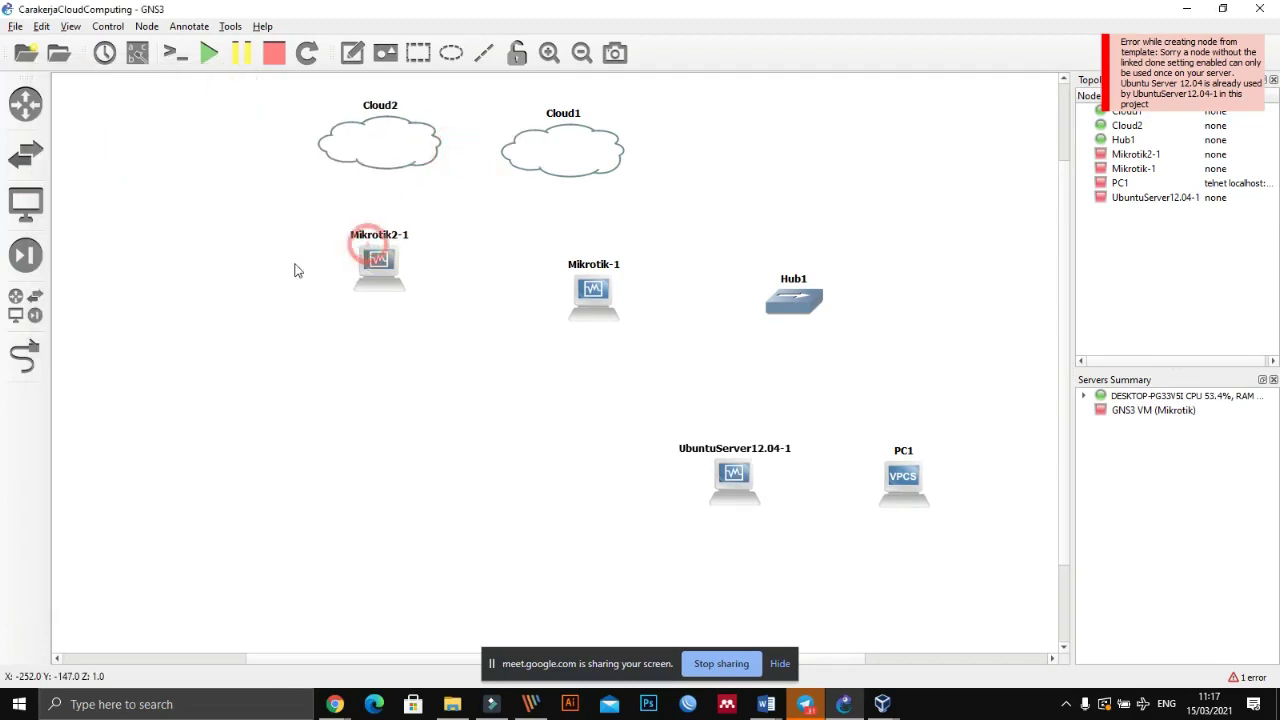
- Place a windows732bit machine below the Mikrotik2 router and an Ethernet switch between them
{"action": "left_click", "coordinate": [36, 313]}
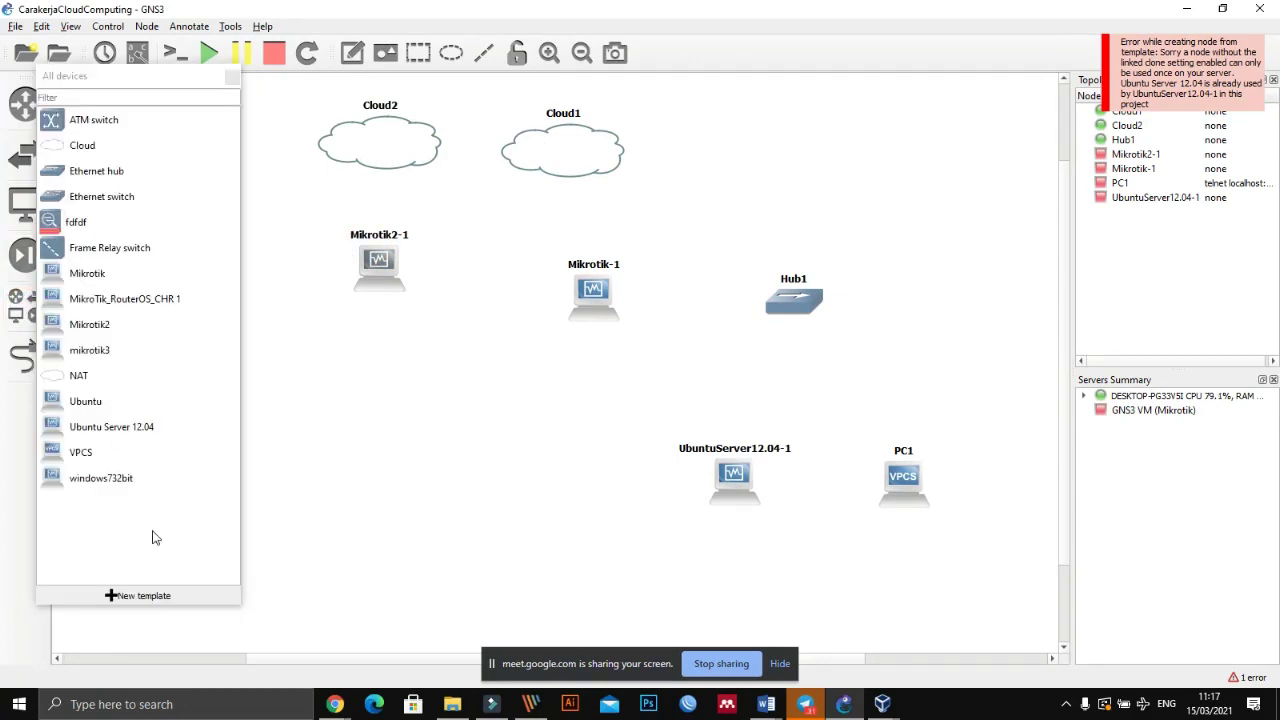
{"action": "left_click_drag", "start_coordinate": [110, 487], "coordinate": [418, 425]}
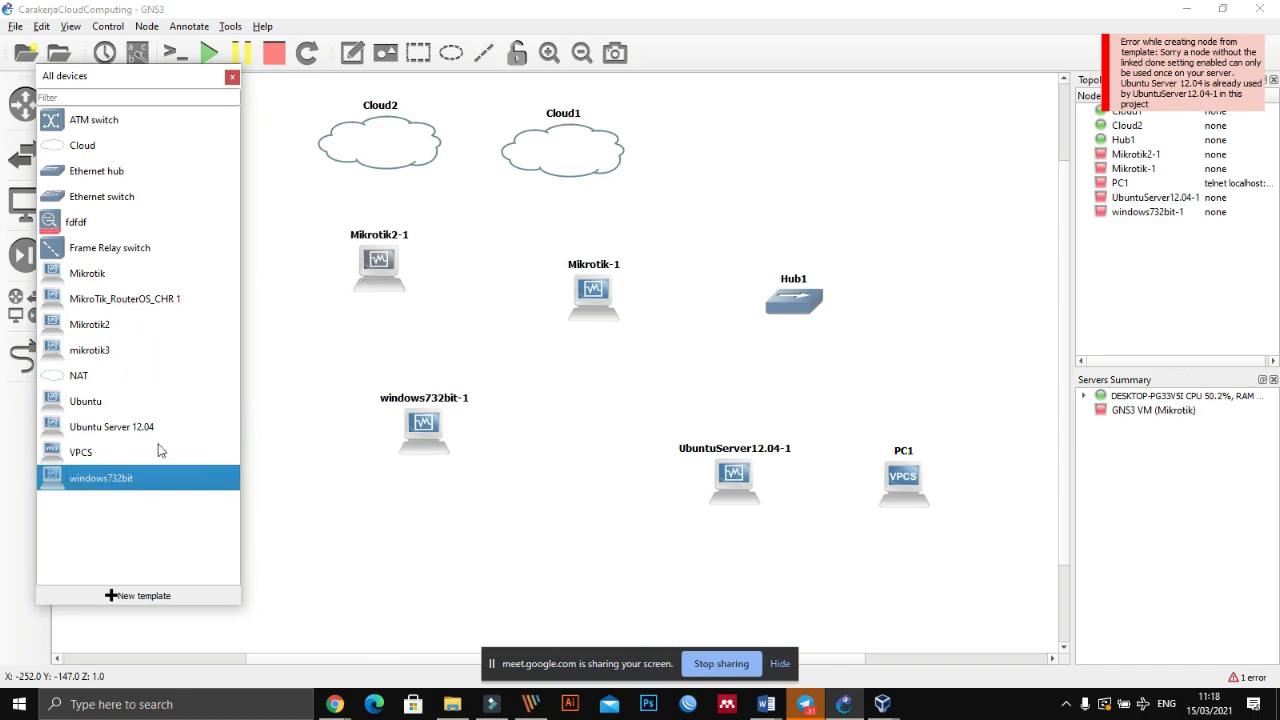
{"action": "left_click_drag", "start_coordinate": [84, 203], "coordinate": [323, 352]}
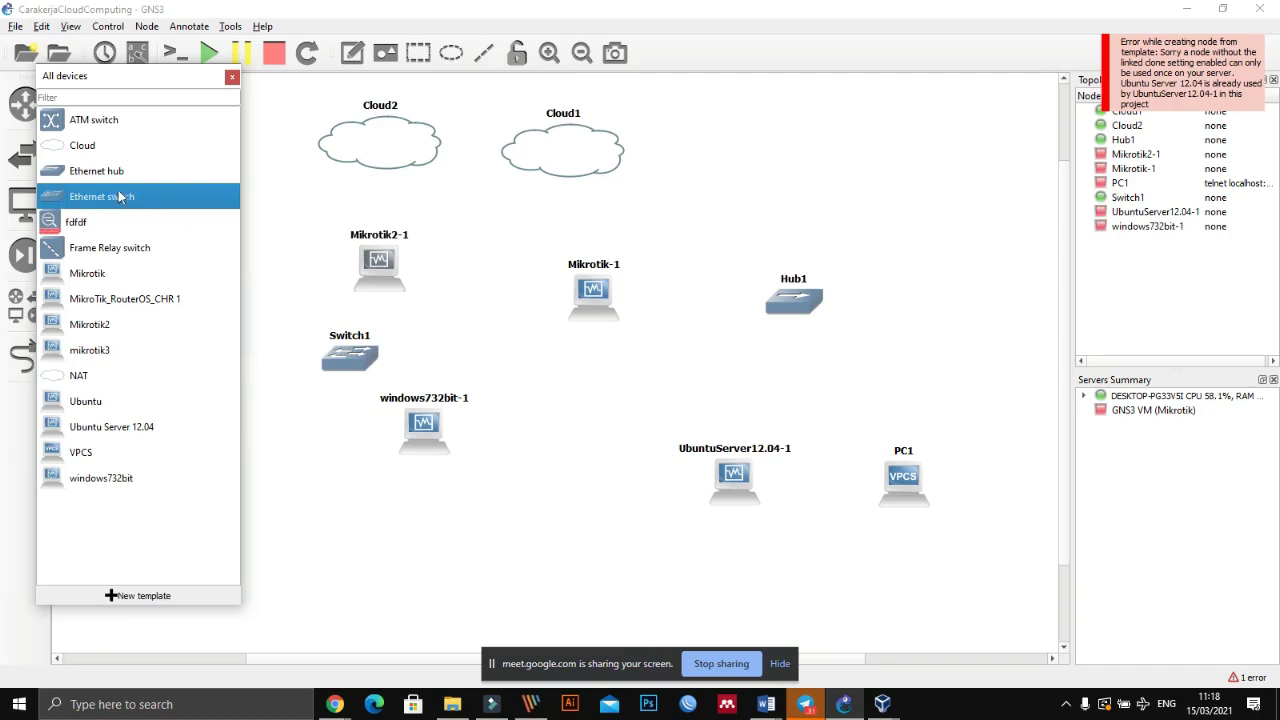
{"action": "left_click_drag", "start_coordinate": [107, 174], "coordinate": [510, 317]}
{"action": "left_click_drag", "start_coordinate": [455, 250], "coordinate": [517, 340]}
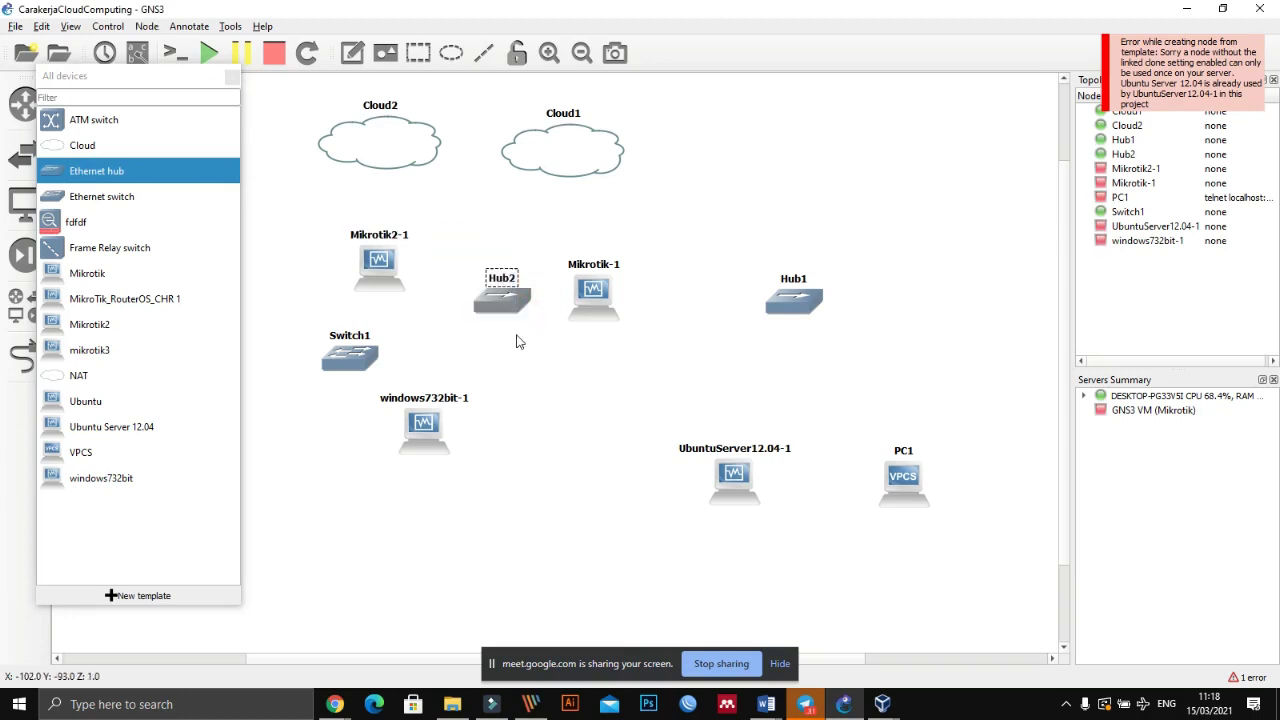
{"action": "key", "text": "Delete"}
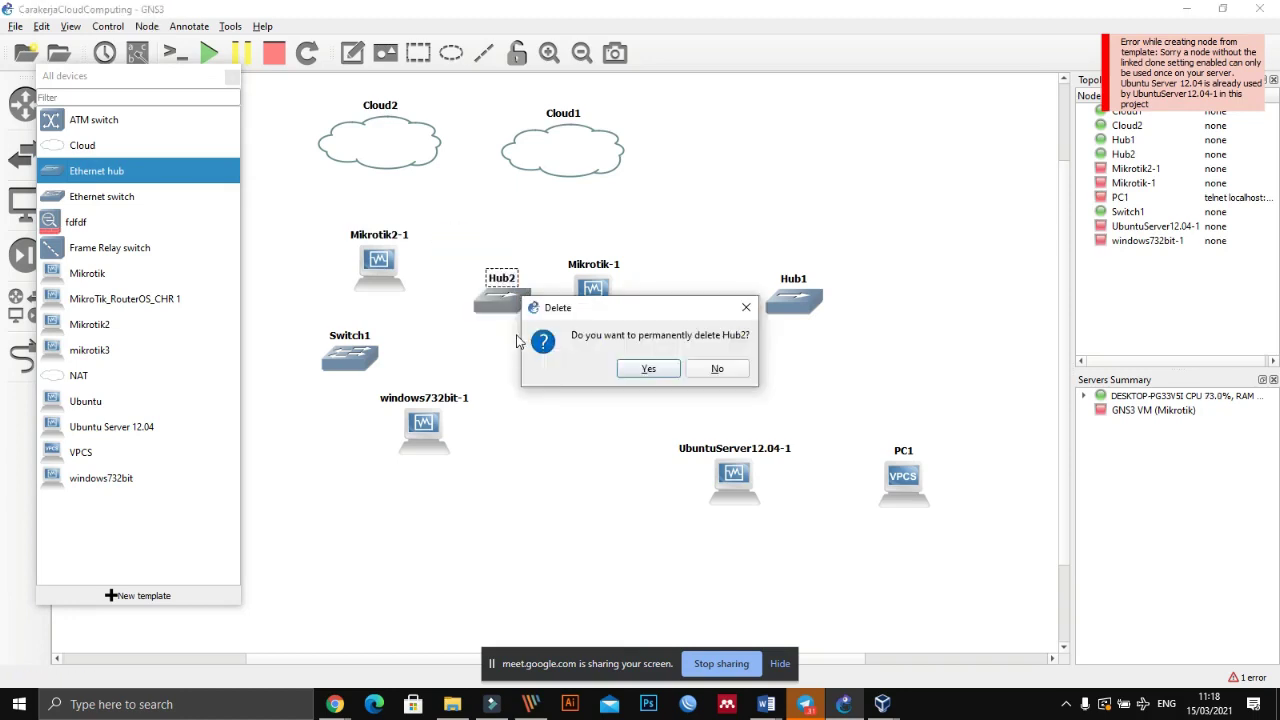
{"action": "key", "text": "Return"}
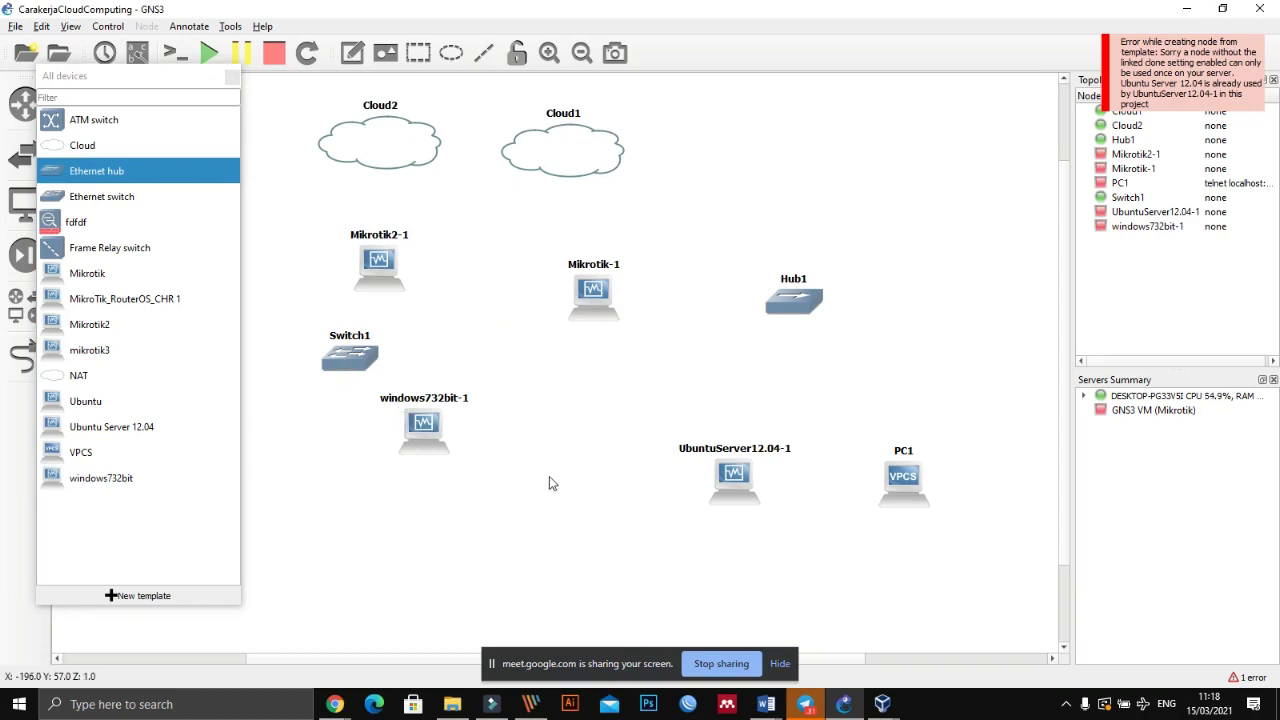
- Place a VPCS below the Windows machine, then spread out the first cloud to the right and the switch and Windows machine to the left
{"action": "left_click_drag", "start_coordinate": [92, 452], "coordinate": [438, 528]}
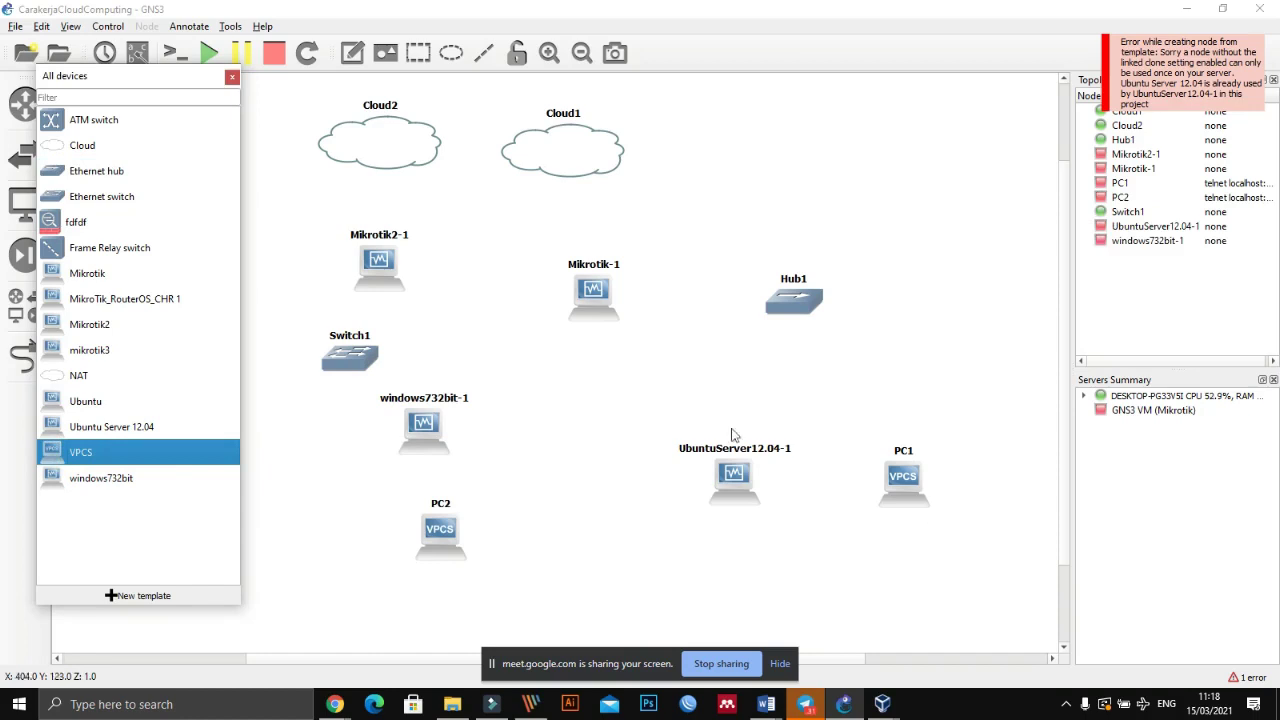
{"action": "left_click", "coordinate": [232, 77]}
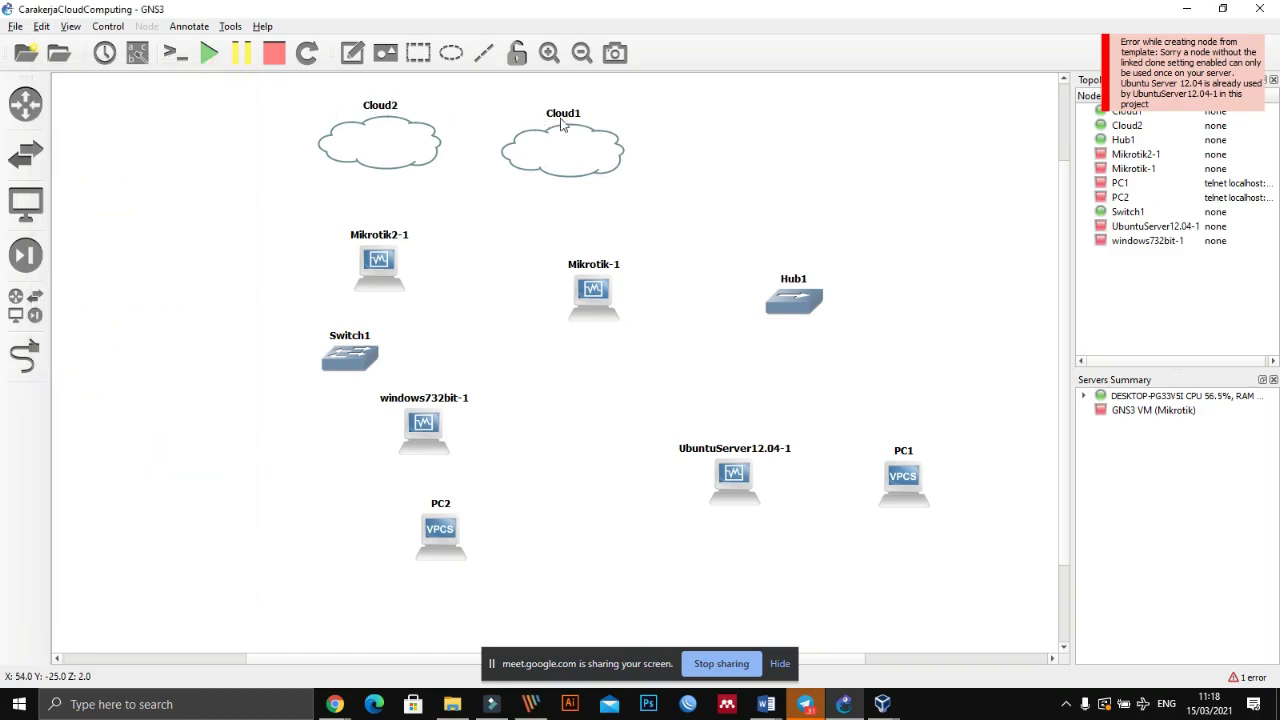
{"action": "left_click_drag", "start_coordinate": [566, 134], "coordinate": [739, 135]}
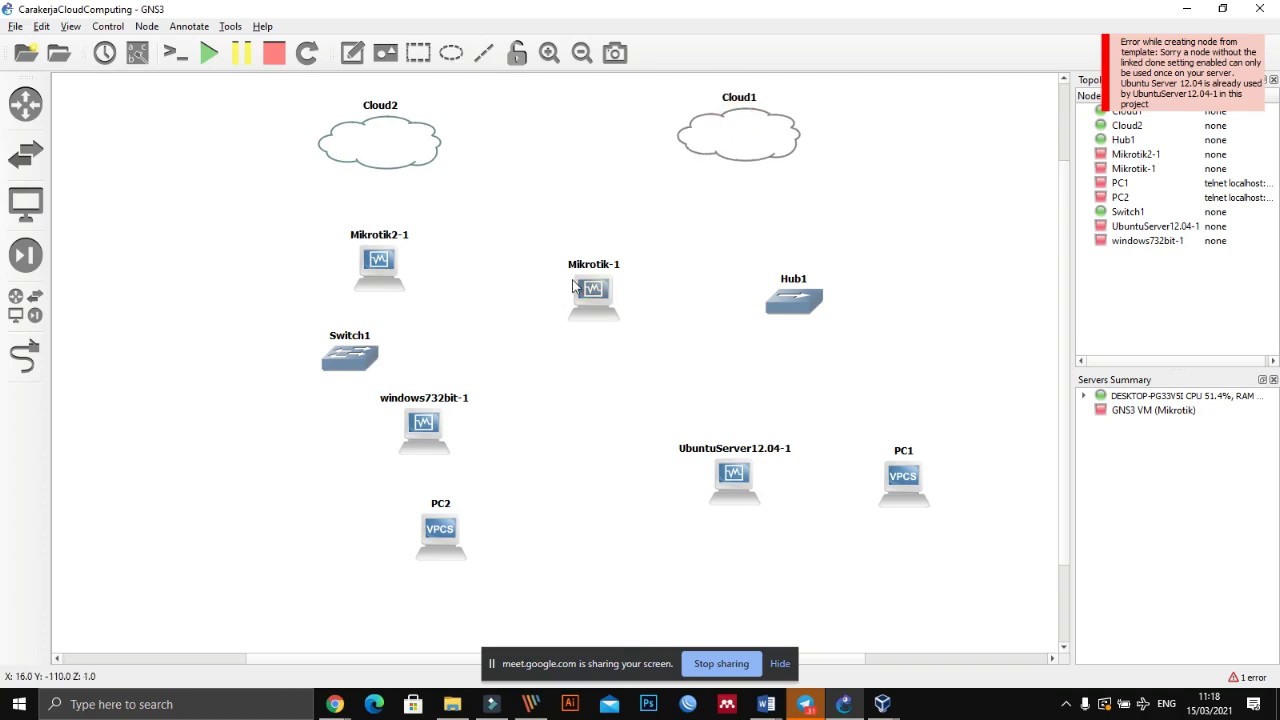
{"action": "left_click_drag", "start_coordinate": [378, 367], "coordinate": [244, 365]}
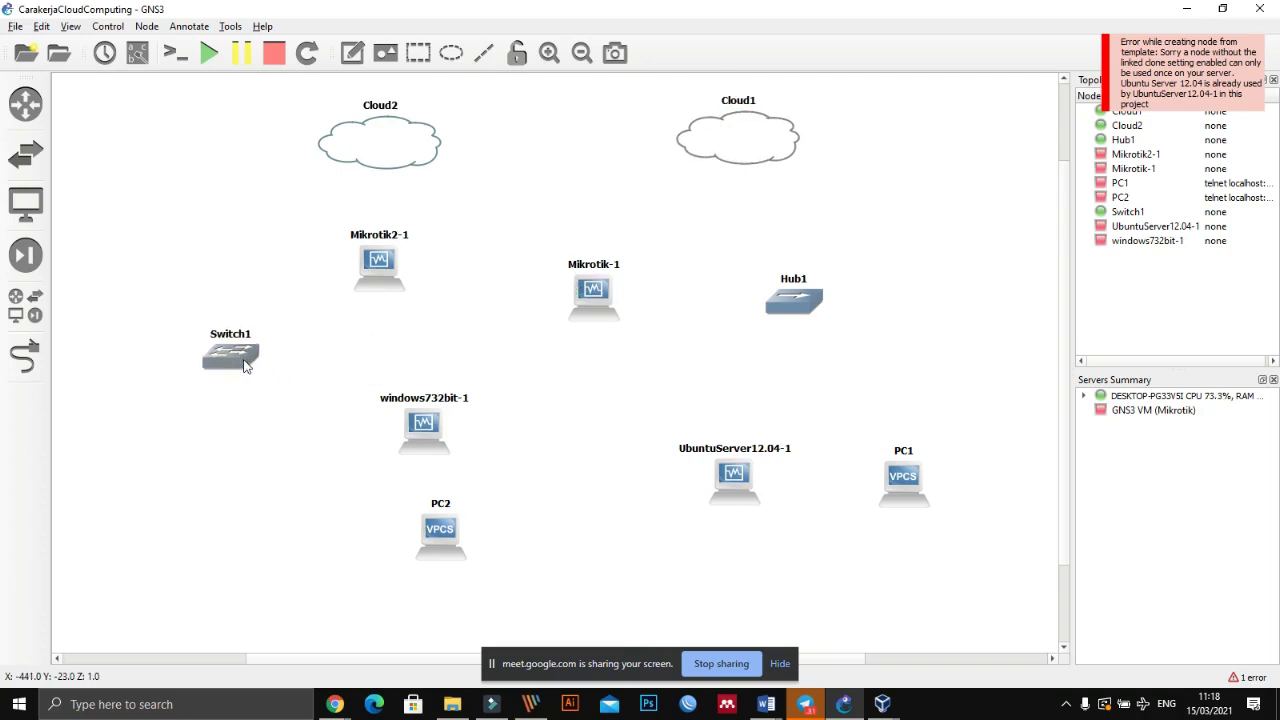
{"action": "left_click_drag", "start_coordinate": [424, 425], "coordinate": [256, 496]}
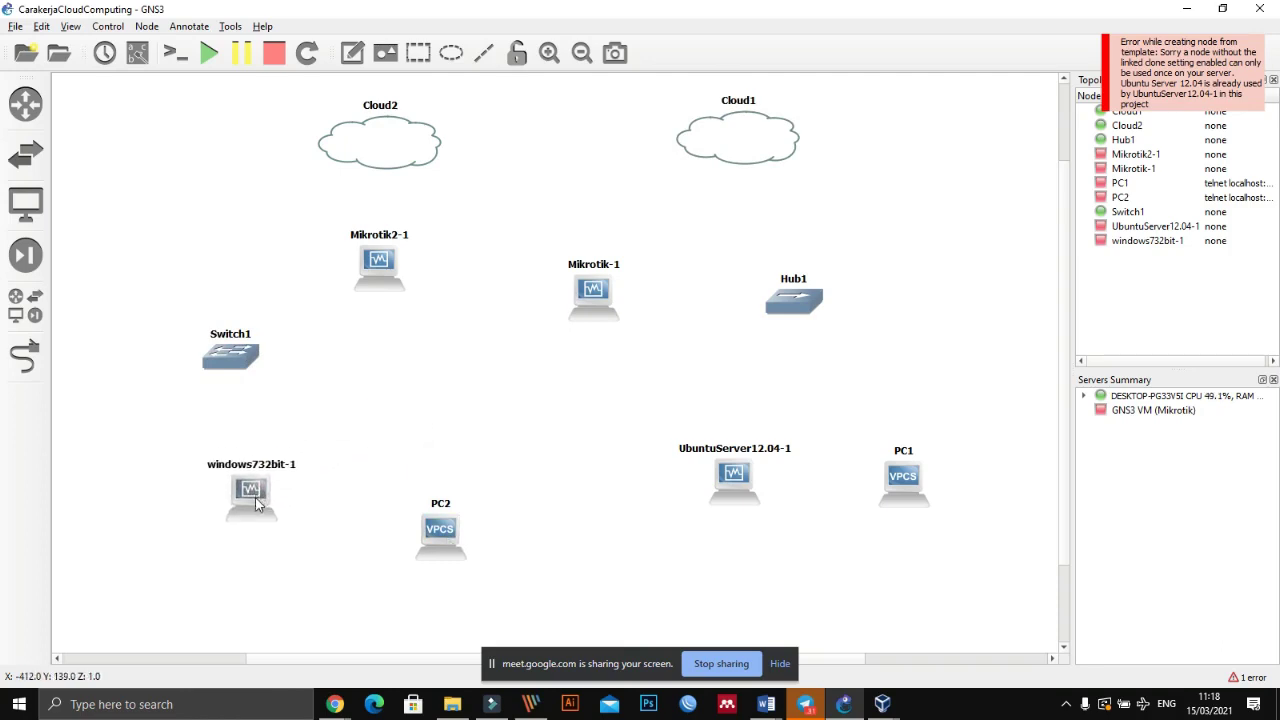
- Place PC2 beside the Windows machine, level the two Mikrotik routers beneath their clouds, and set the hub lower right of the Mikrotik-1 router
{"action": "left_click_drag", "start_coordinate": [448, 545], "coordinate": [407, 513]}
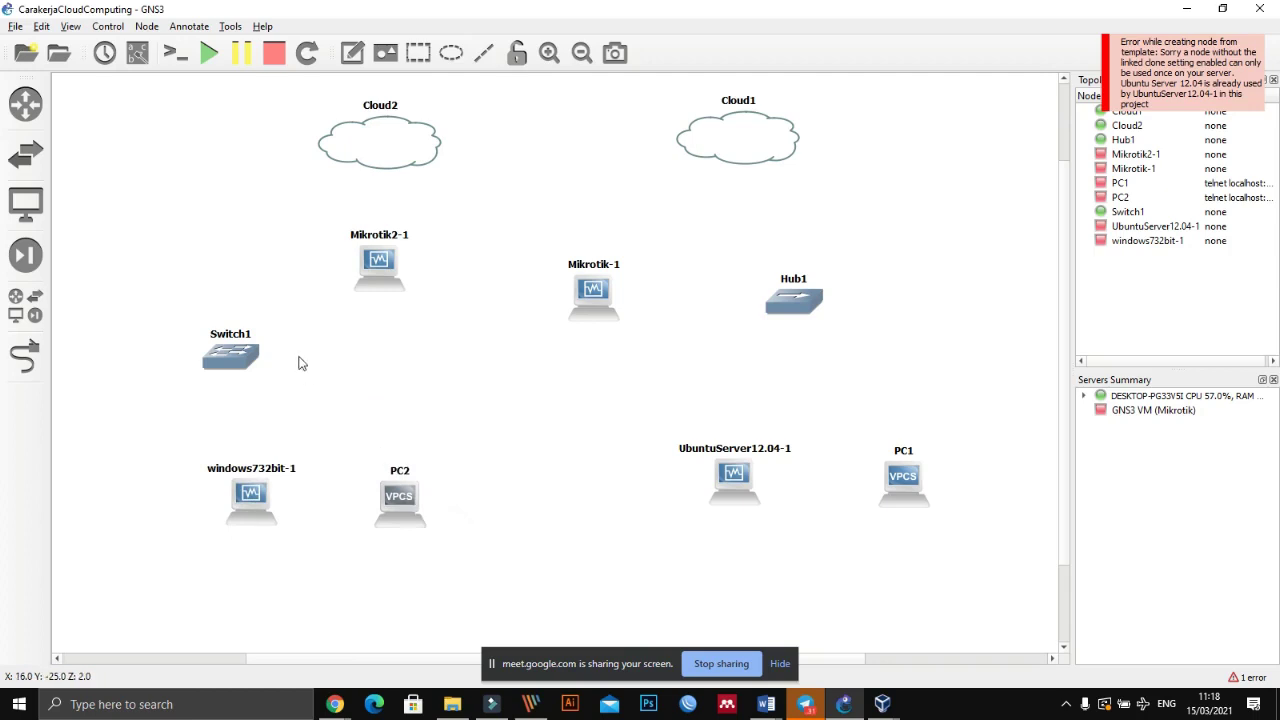
{"action": "left_click_drag", "start_coordinate": [389, 269], "coordinate": [359, 265]}
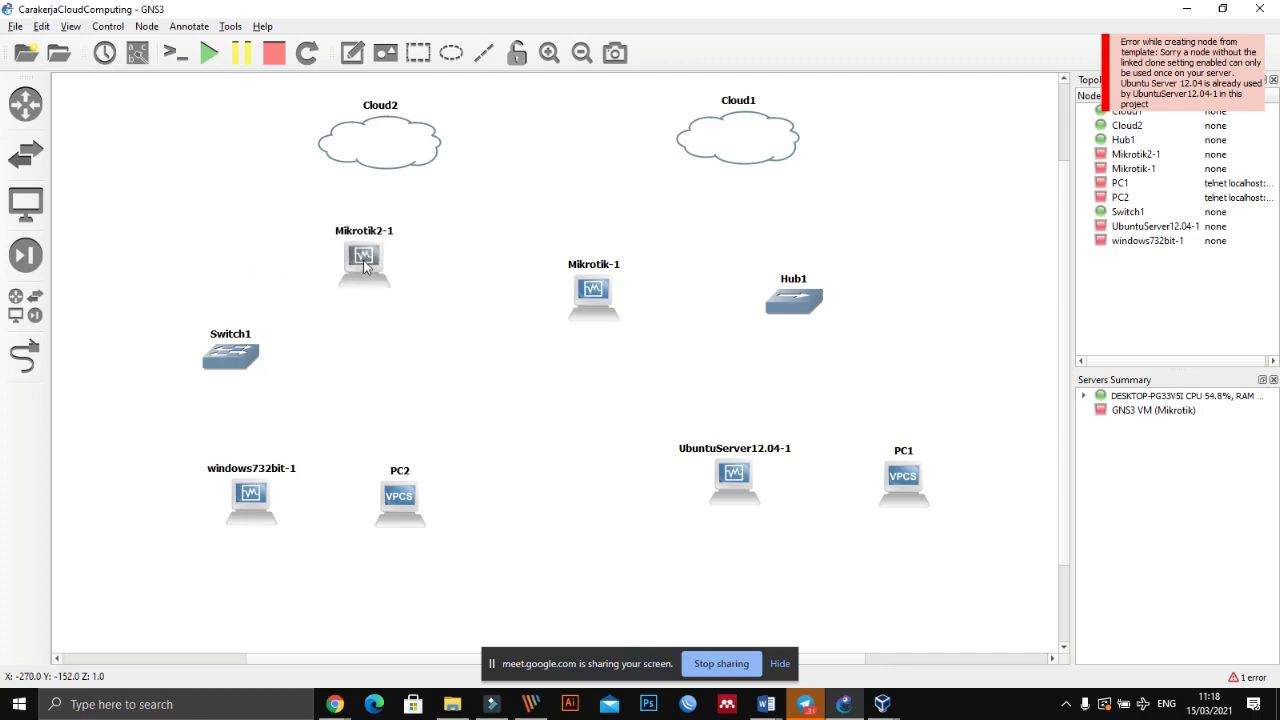
{"action": "left_click_drag", "start_coordinate": [600, 293], "coordinate": [657, 260]}
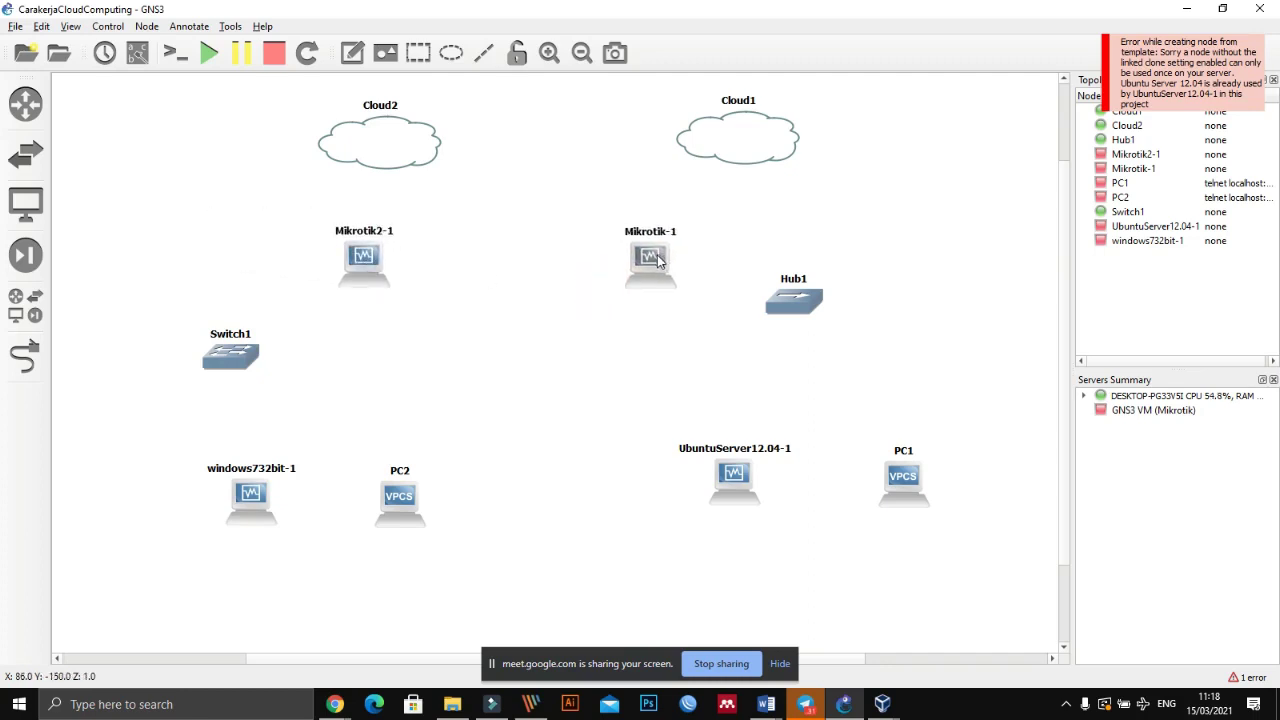
{"action": "left_click_drag", "start_coordinate": [790, 300], "coordinate": [794, 282]}
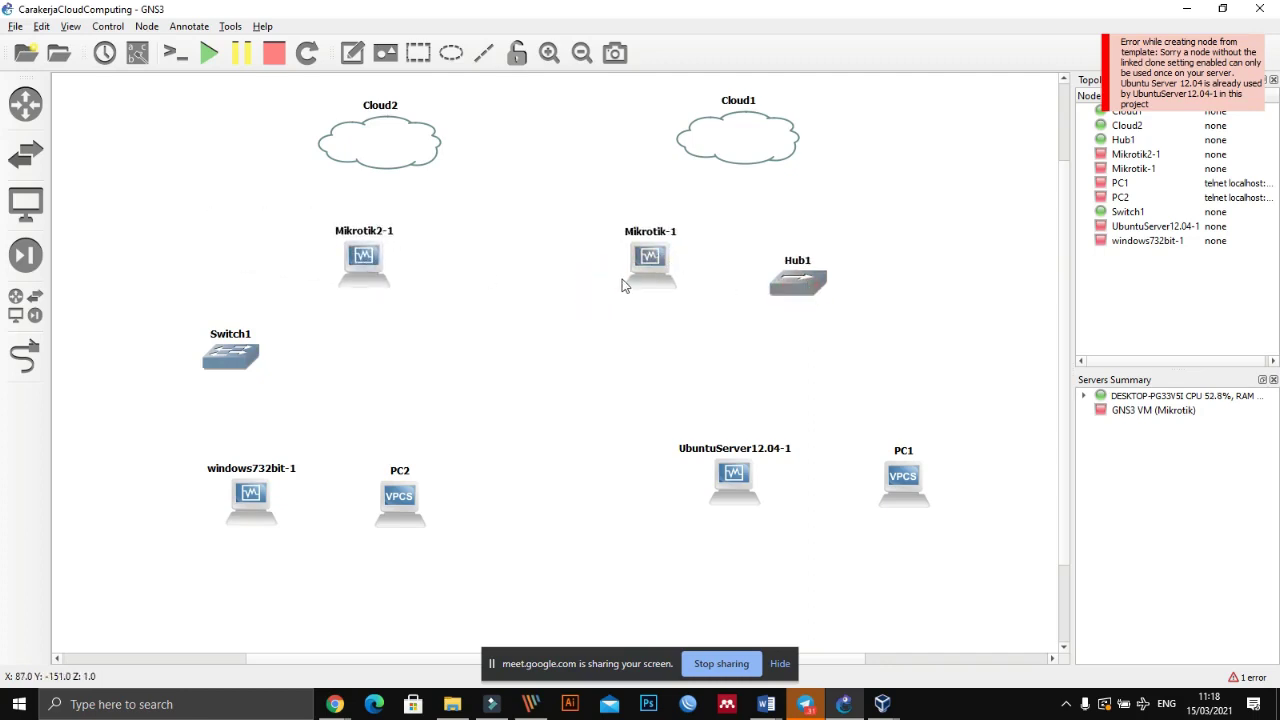
{"action": "left_click_drag", "start_coordinate": [650, 268], "coordinate": [664, 266]}
{"action": "left_click_drag", "start_coordinate": [795, 287], "coordinate": [1058, 494]}
{"action": "left_click_drag", "start_coordinate": [808, 318], "coordinate": [802, 301]}
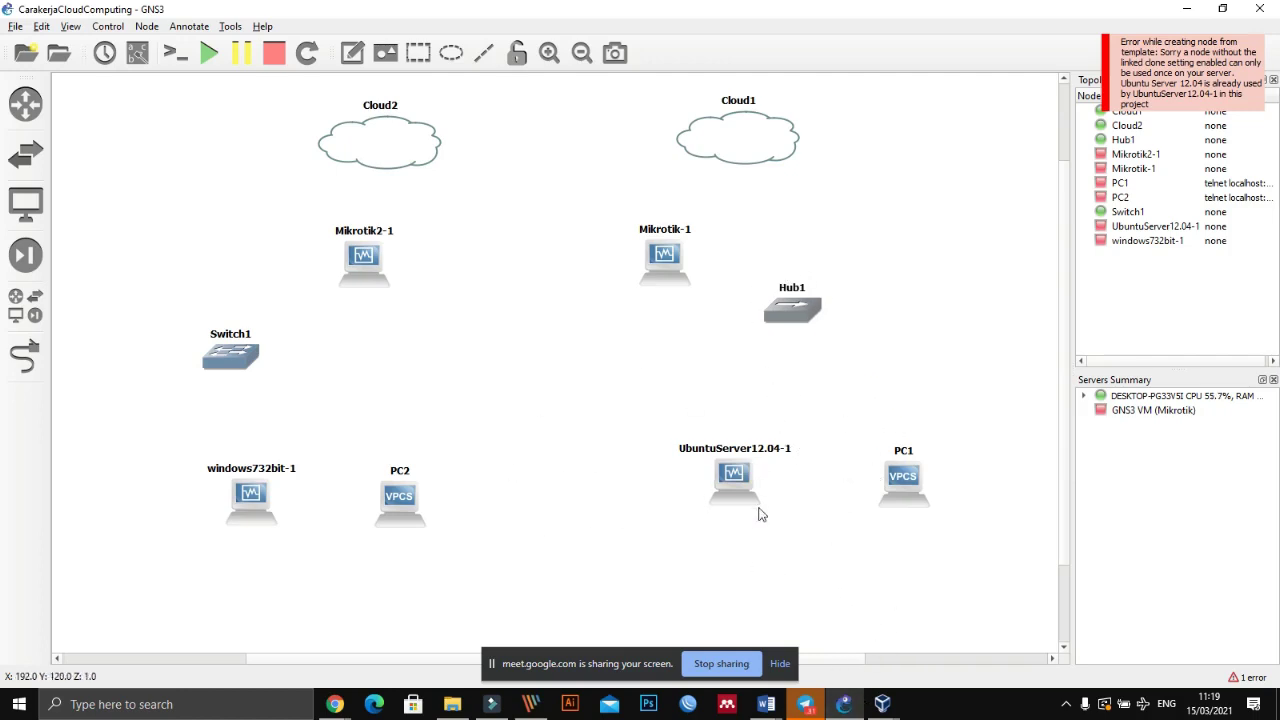
- Shift the Ubuntu server, PC1 and the hub slightly to the right so the hub sits above and between the two machines
{"action": "left_click_drag", "start_coordinate": [716, 491], "coordinate": [732, 495]}
{"action": "left_click_drag", "start_coordinate": [910, 483], "coordinate": [937, 478]}
{"action": "left_click_drag", "start_coordinate": [810, 316], "coordinate": [845, 325]}
{"action": "left_click_drag", "start_coordinate": [930, 471], "coordinate": [935, 493]}
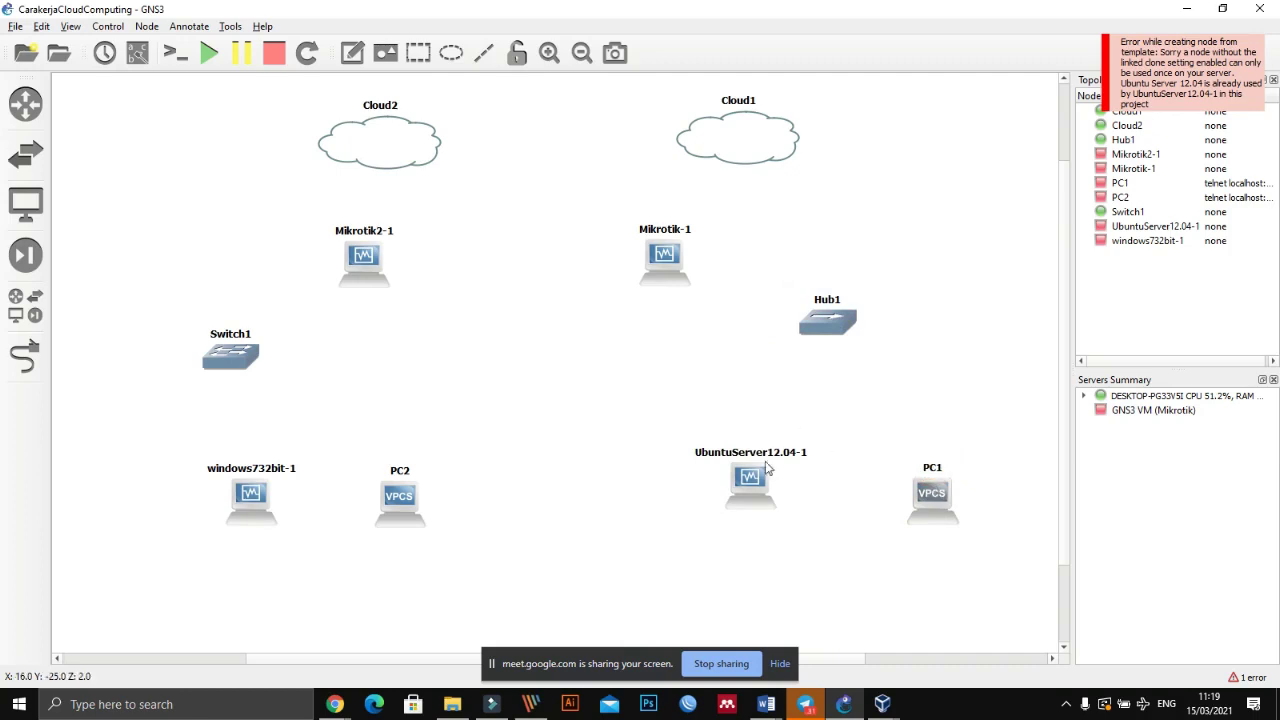
{"action": "left_click_drag", "start_coordinate": [744, 503], "coordinate": [753, 504]}
{"action": "left_click_drag", "start_coordinate": [903, 497], "coordinate": [895, 494]}
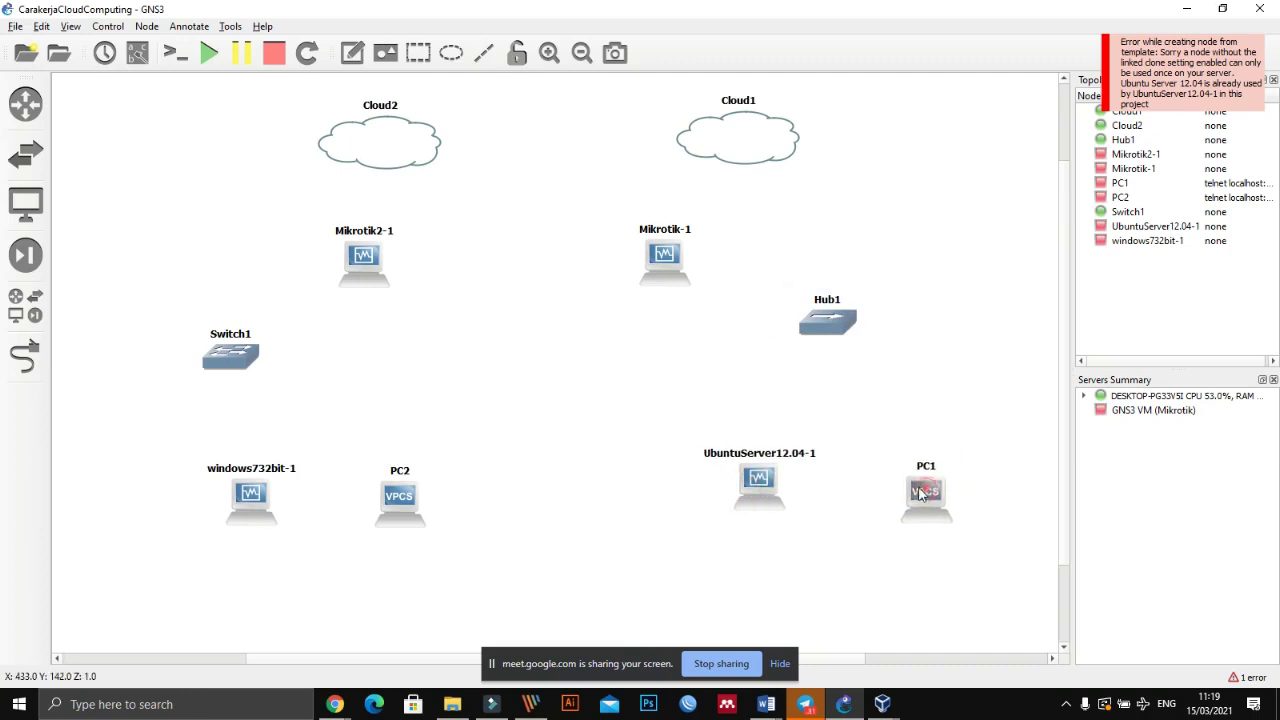
{"action": "left_click_drag", "start_coordinate": [833, 325], "coordinate": [838, 325]}
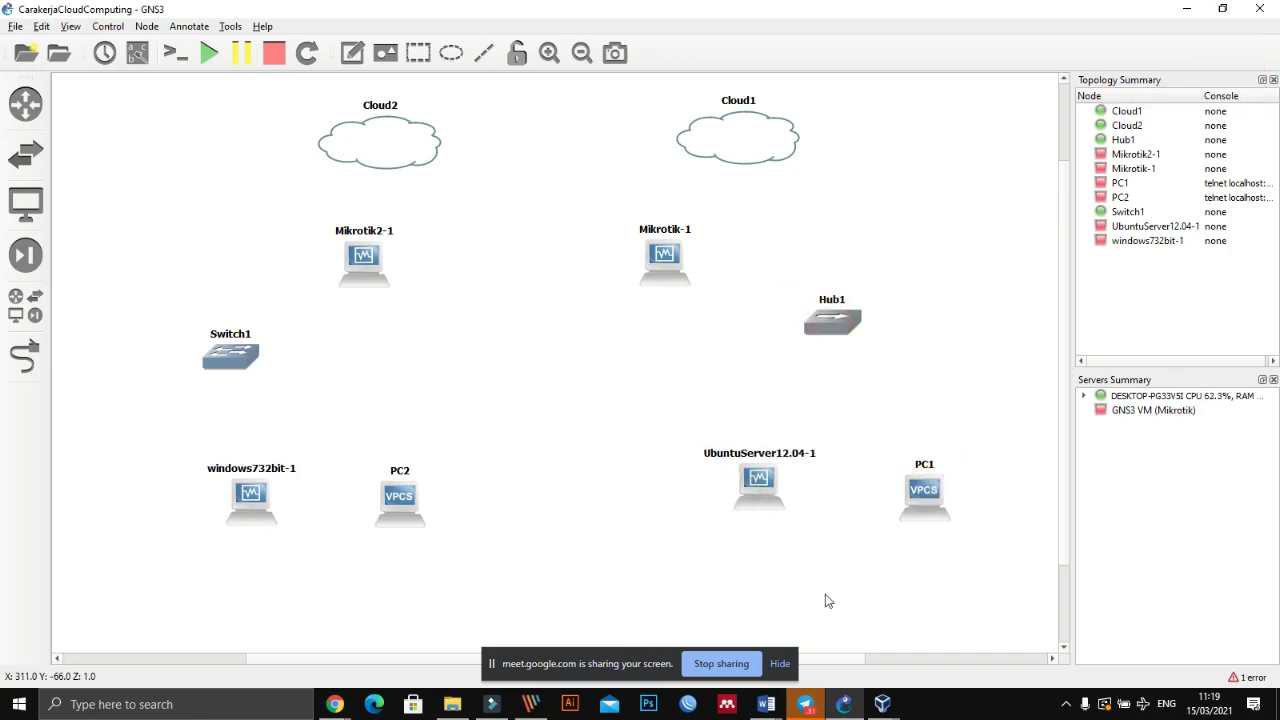
- Zoom into the topology, circle the Ubuntu server, the Windows machine and both Mikrotik routers in red, and leave the annotation view
{"action": "left_click", "coordinate": [1066, 704]}
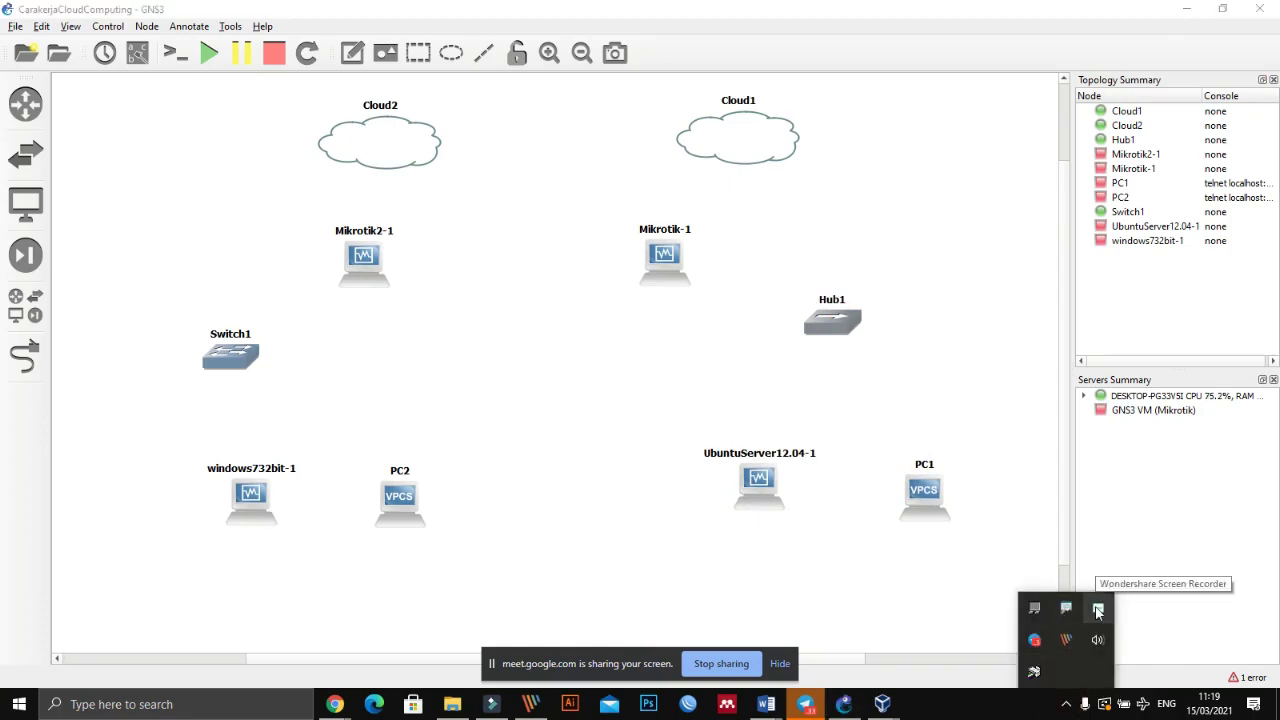
{"action": "mouse_move", "coordinate": [1076, 587]}
{"action": "left_mouse_down"}
{"action": "mouse_move", "coordinate": [1111, 593]}
{"action": "mouse_move", "coordinate": [1056, 574]}
{"action": "left_mouse_up"}
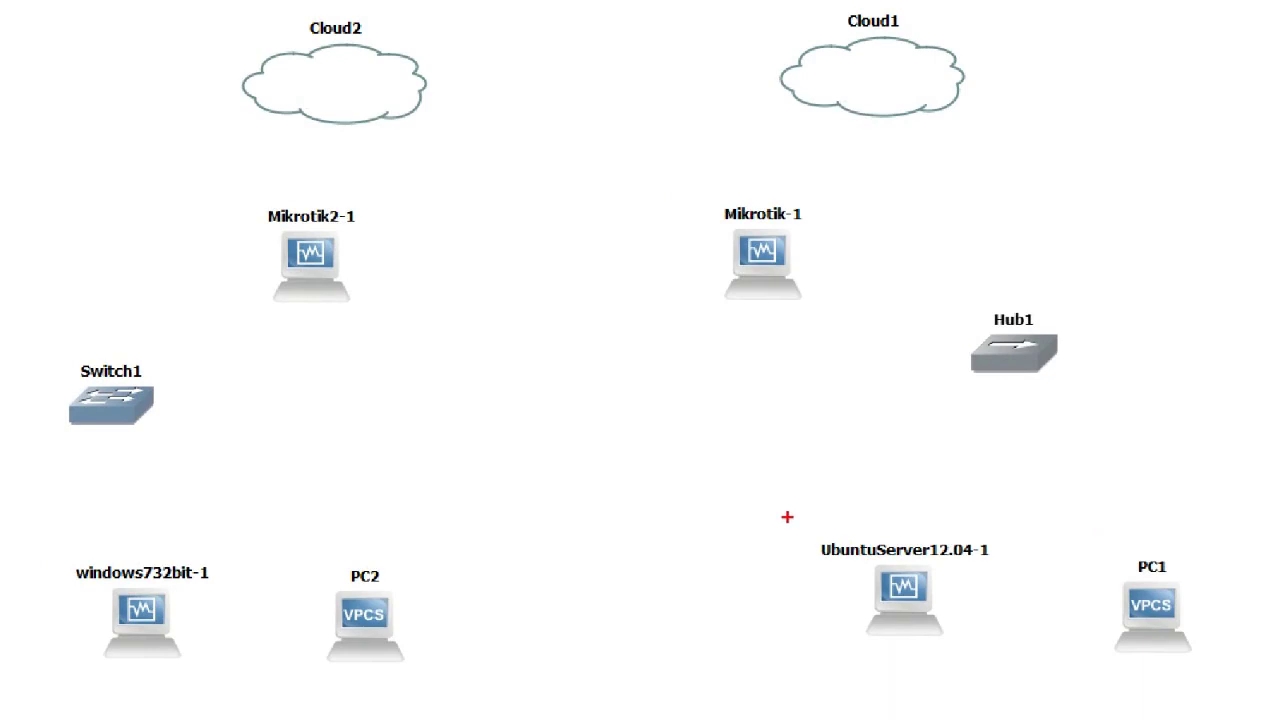
{"action": "mouse_move", "coordinate": [787, 517]}
{"action": "left_mouse_down"}
{"action": "mouse_move", "coordinate": [863, 477]}
{"action": "mouse_move", "coordinate": [1043, 474]}
{"action": "mouse_move", "coordinate": [1064, 565]}
{"action": "mouse_move", "coordinate": [850, 667]}
{"action": "mouse_move", "coordinate": [767, 527]}
{"action": "left_mouse_up"}
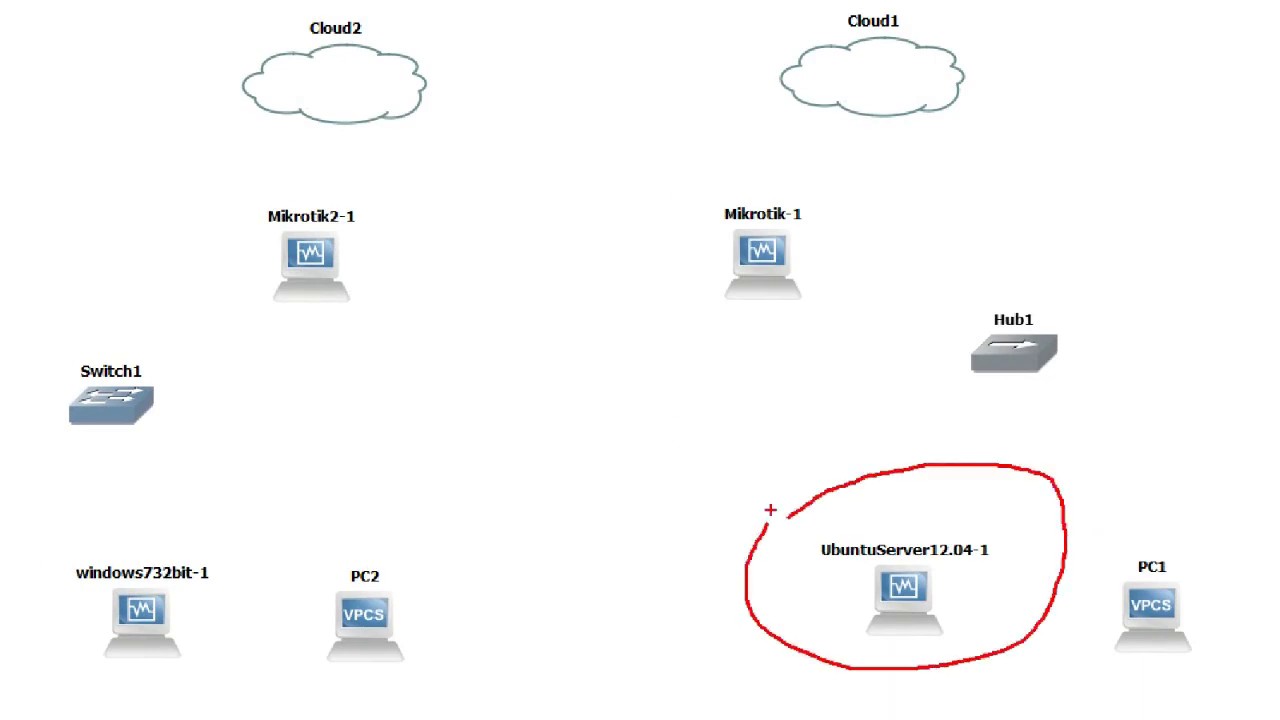
{"action": "mouse_move", "coordinate": [37, 563]}
{"action": "left_mouse_down"}
{"action": "mouse_move", "coordinate": [177, 517]}
{"action": "mouse_move", "coordinate": [205, 694]}
{"action": "mouse_move", "coordinate": [12, 602]}
{"action": "left_mouse_up"}
{"action": "mouse_move", "coordinate": [190, 236]}
{"action": "left_mouse_down"}
{"action": "mouse_move", "coordinate": [310, 195]}
{"action": "mouse_move", "coordinate": [229, 262]}
{"action": "left_mouse_up"}
{"action": "mouse_move", "coordinate": [698, 162]}
{"action": "left_mouse_down"}
{"action": "mouse_move", "coordinate": [783, 176]}
{"action": "mouse_move", "coordinate": [839, 296]}
{"action": "mouse_move", "coordinate": [740, 210]}
{"action": "left_mouse_up"}
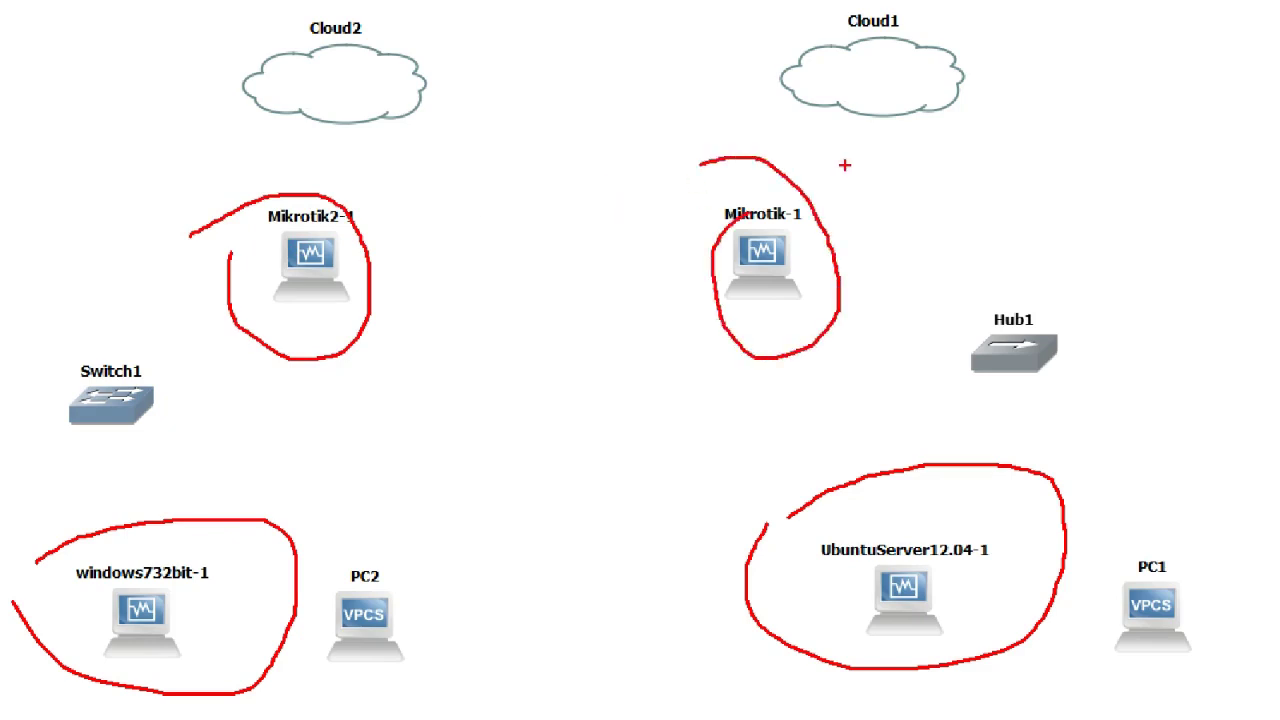
{"action": "key", "text": "Escape"}
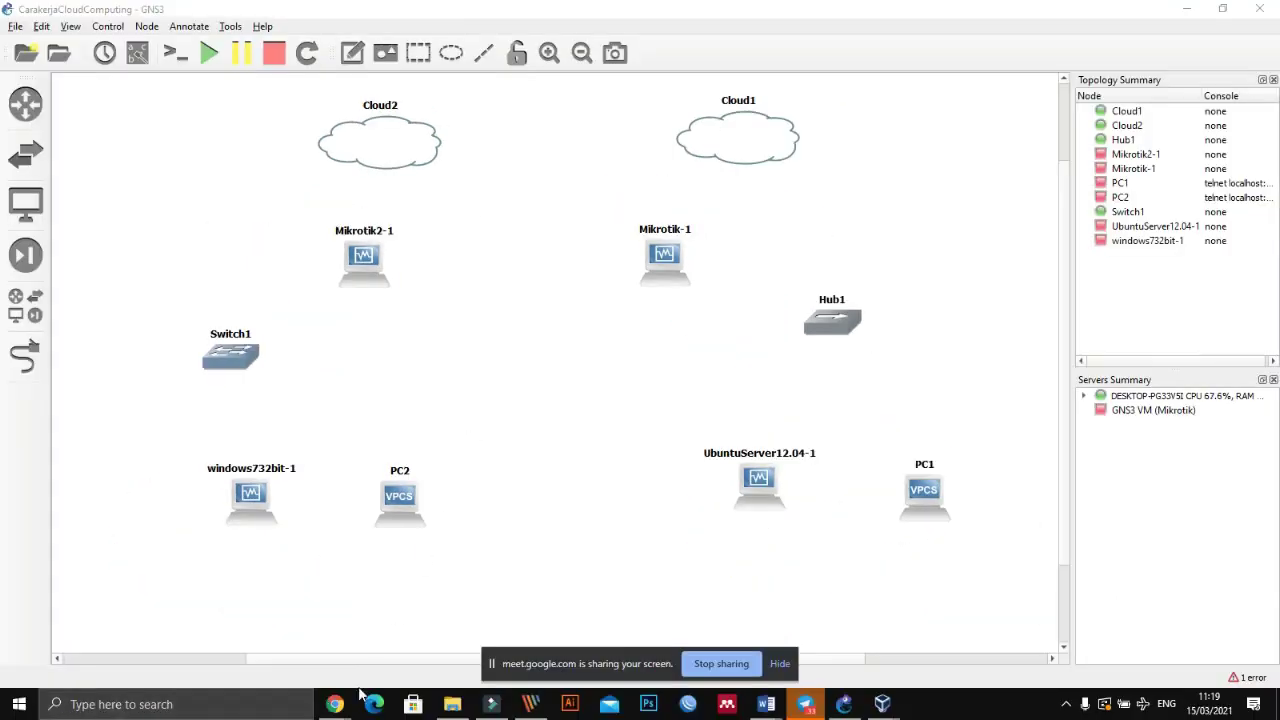
- Switch to VirtualBox Manager, circle the ProxmoxVEs machine in red on the zoomed list, and return to the GNS3 topology
{"action": "mouse_move", "coordinate": [882, 704]}
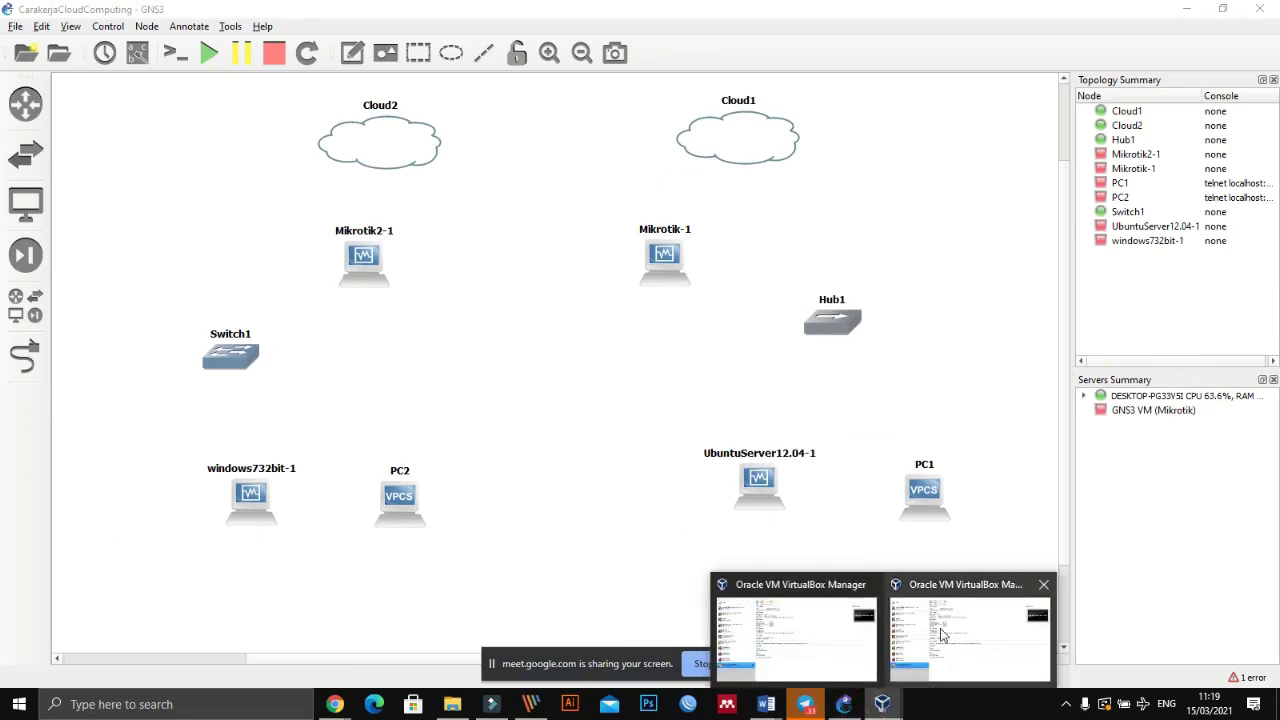
{"action": "left_click", "coordinate": [792, 636]}
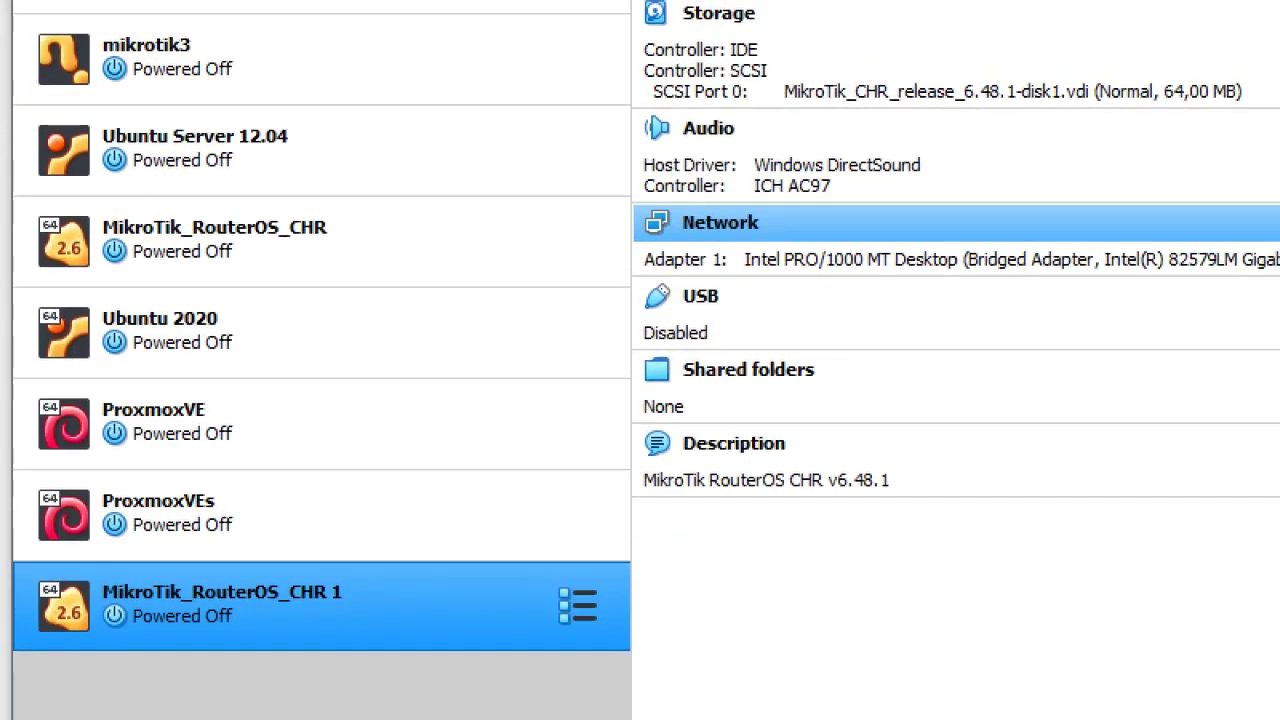
{"action": "mouse_move", "coordinate": [4, 467]}
{"action": "left_mouse_down"}
{"action": "mouse_move", "coordinate": [148, 436]}
{"action": "mouse_move", "coordinate": [290, 528]}
{"action": "mouse_move", "coordinate": [32, 546]}
{"action": "mouse_move", "coordinate": [40, 450]}
{"action": "left_mouse_up"}
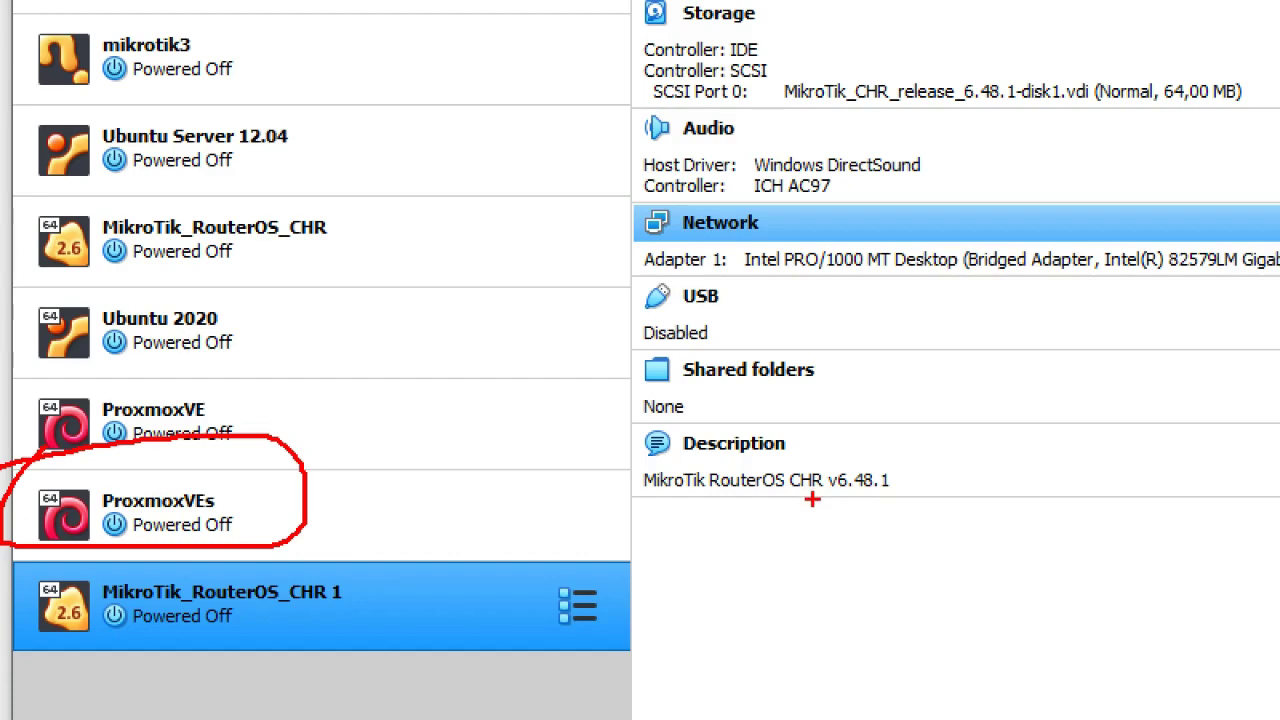
{"action": "key", "text": "Escape"}
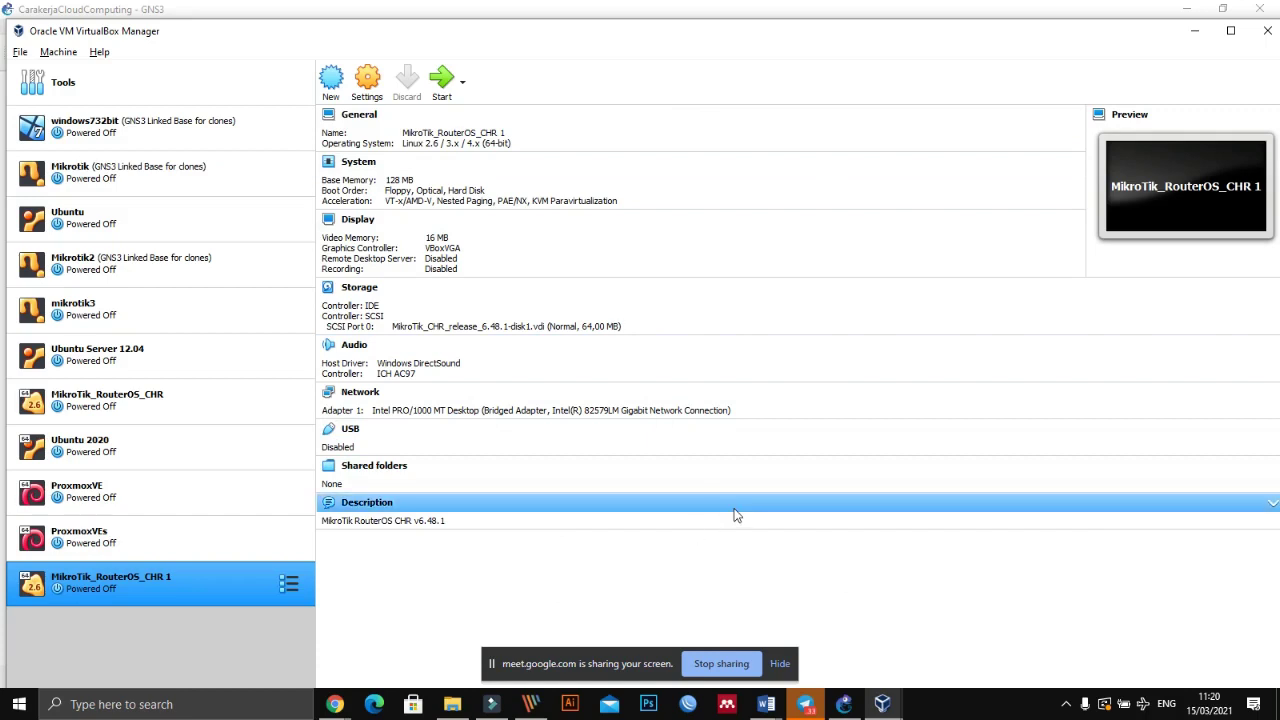
{"action": "left_click", "coordinate": [1198, 30]}
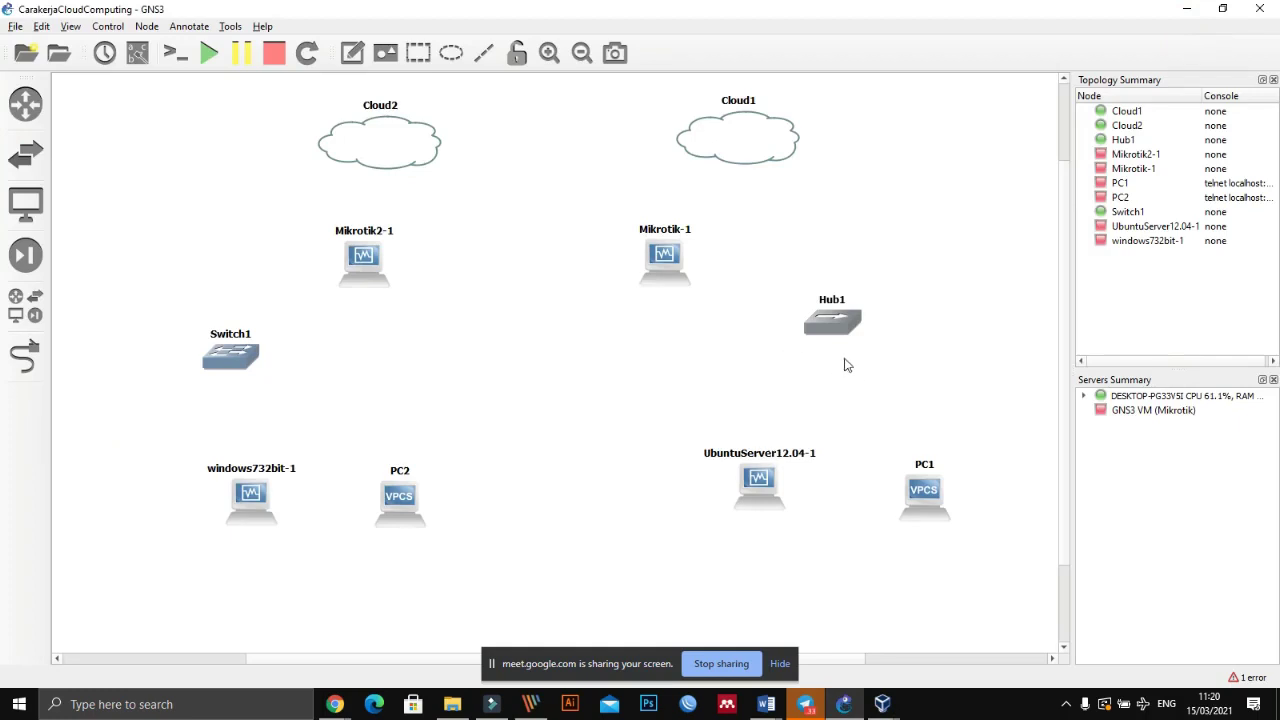
- Move the hub slightly to the right and shift the Ubuntu server and PC1 further down and to the right
{"action": "left_click_drag", "start_coordinate": [826, 324], "coordinate": [848, 341]}
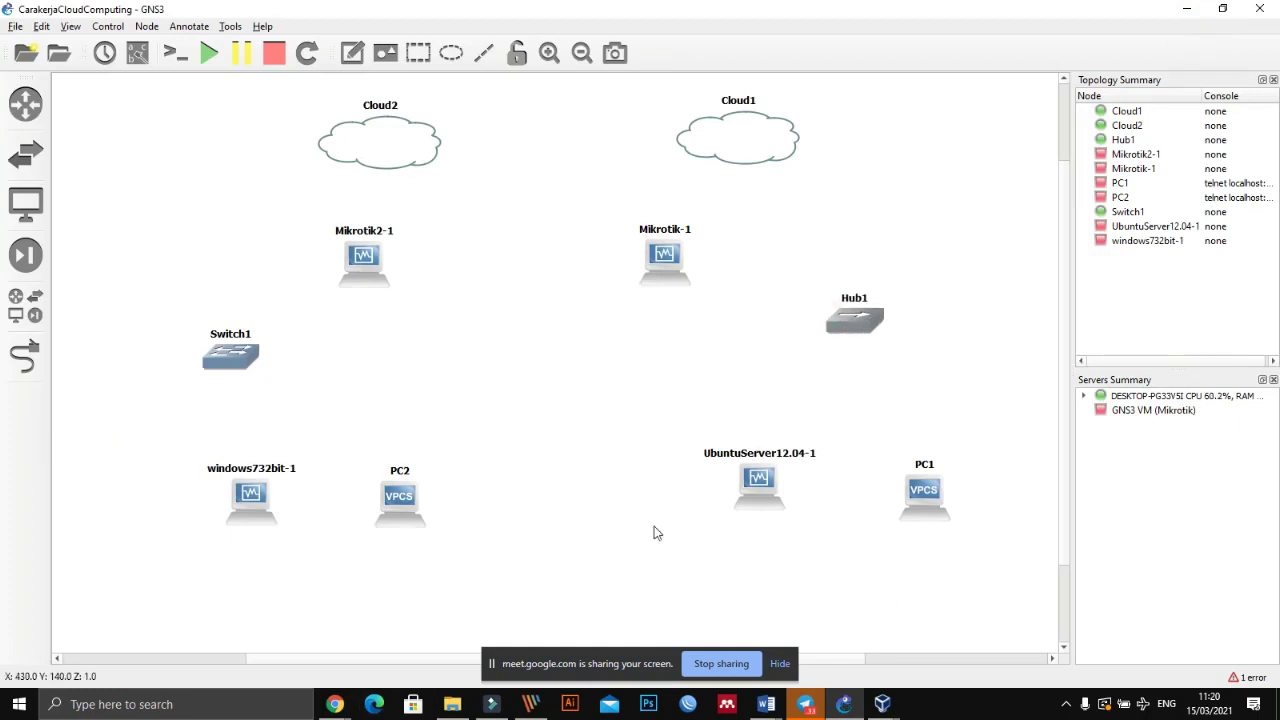
{"action": "left_click_drag", "start_coordinate": [854, 320], "coordinate": [842, 320]}
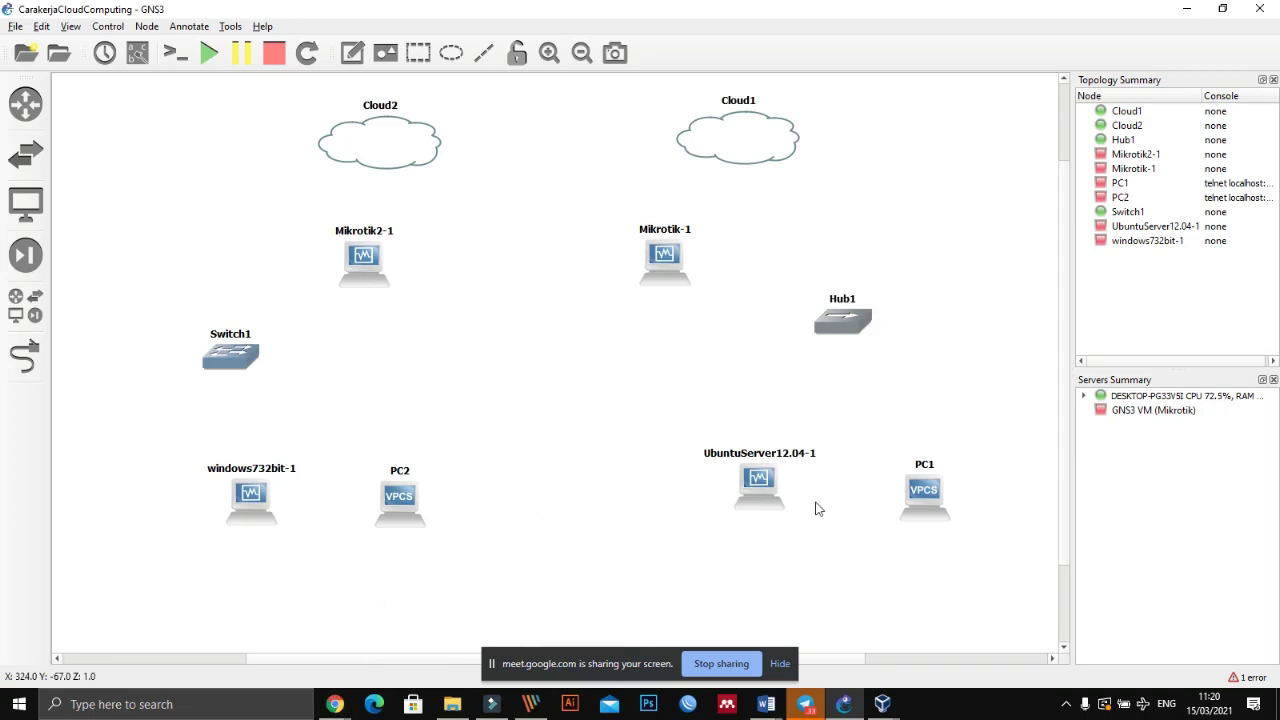
{"action": "left_click_drag", "start_coordinate": [761, 506], "coordinate": [785, 513]}
{"action": "left_click_drag", "start_coordinate": [918, 489], "coordinate": [940, 494]}
{"action": "left_click_drag", "start_coordinate": [778, 490], "coordinate": [778, 511]}
{"action": "left_click_drag", "start_coordinate": [941, 500], "coordinate": [944, 508]}
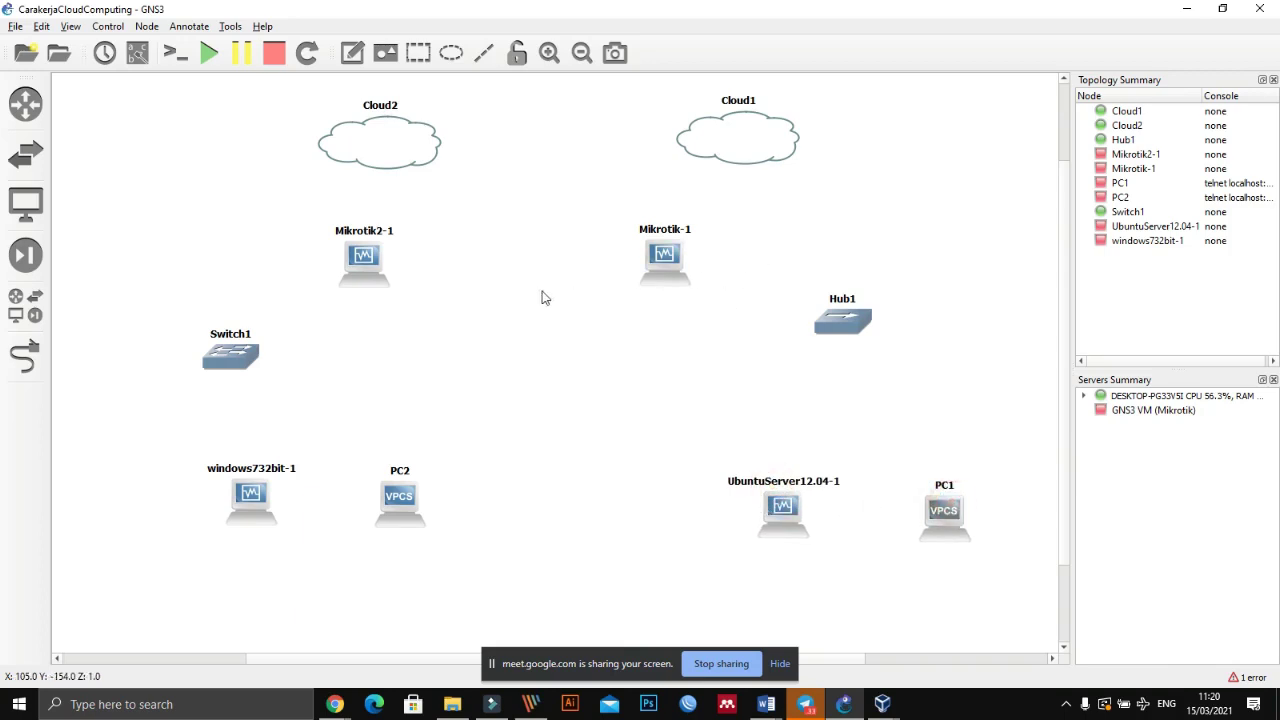
- Rename the Cloud1 node as ISP(INDIHOME)
{"action": "left_click", "coordinate": [25, 355]}
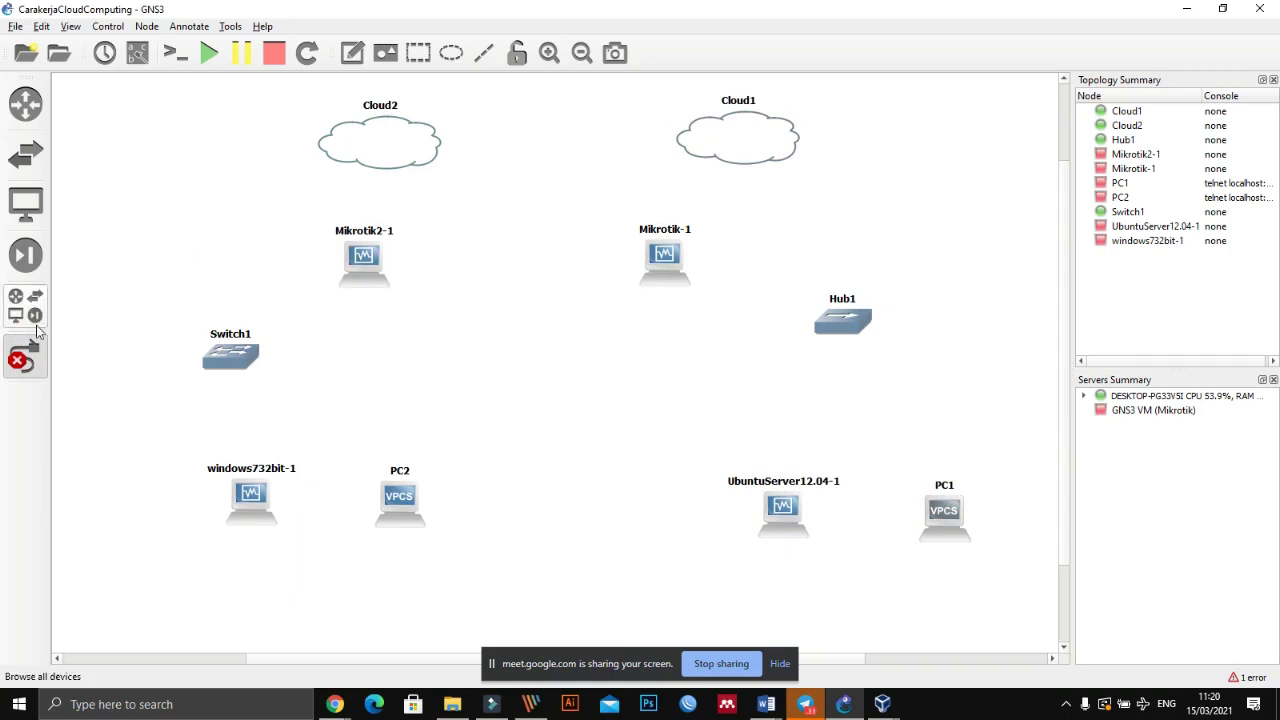
{"action": "left_click", "coordinate": [25, 355]}
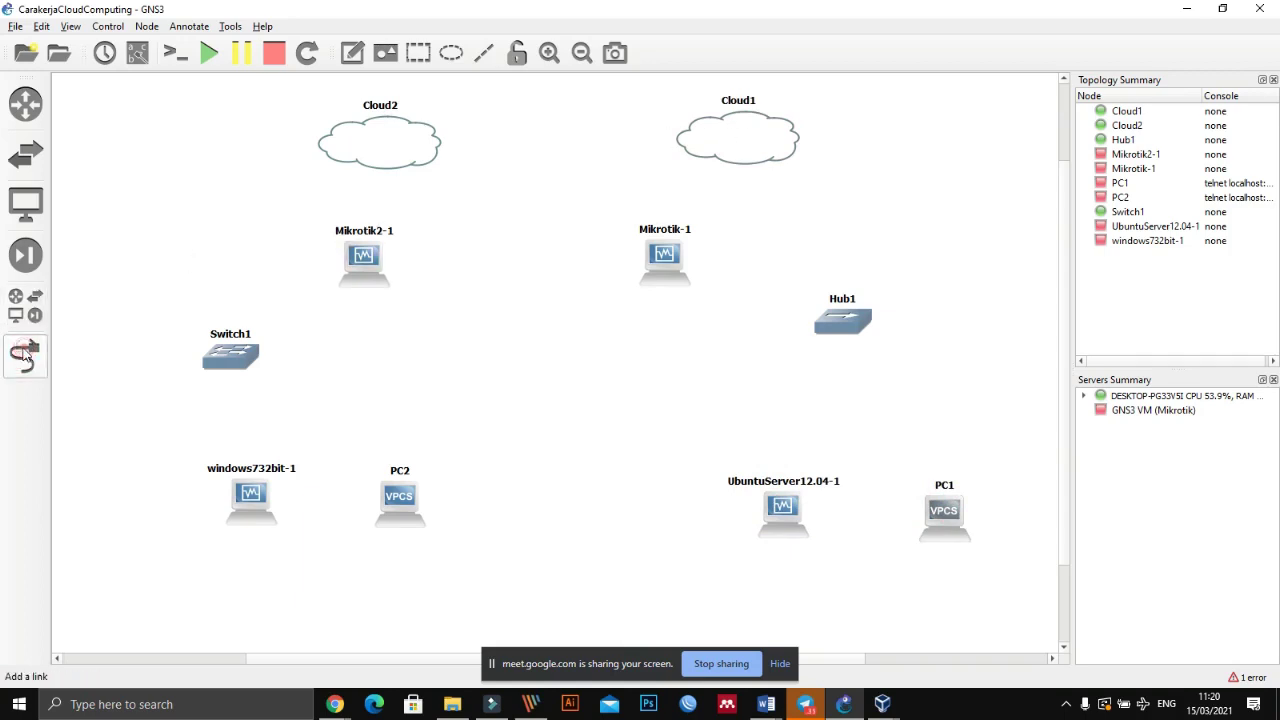
{"action": "double_click", "coordinate": [738, 100]}
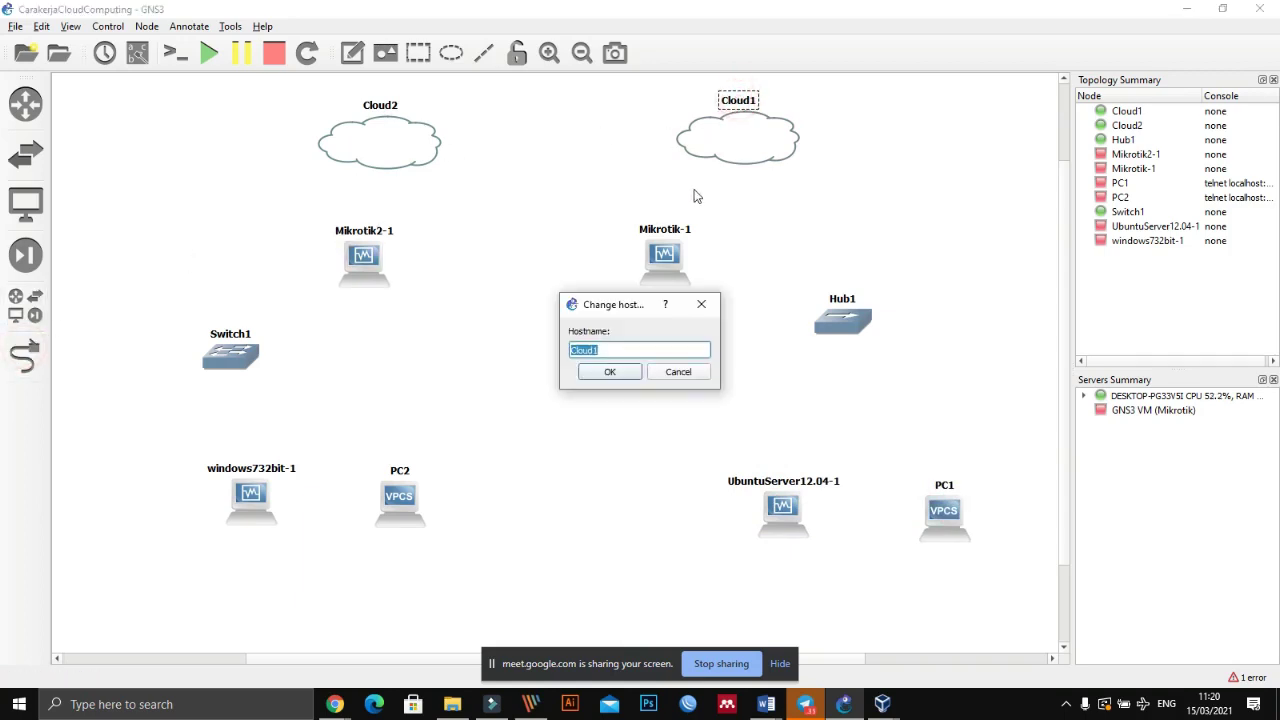
{"action": "type", "text": "ISP(INDIHOME"}
{"action": "key", "text": "Return"}
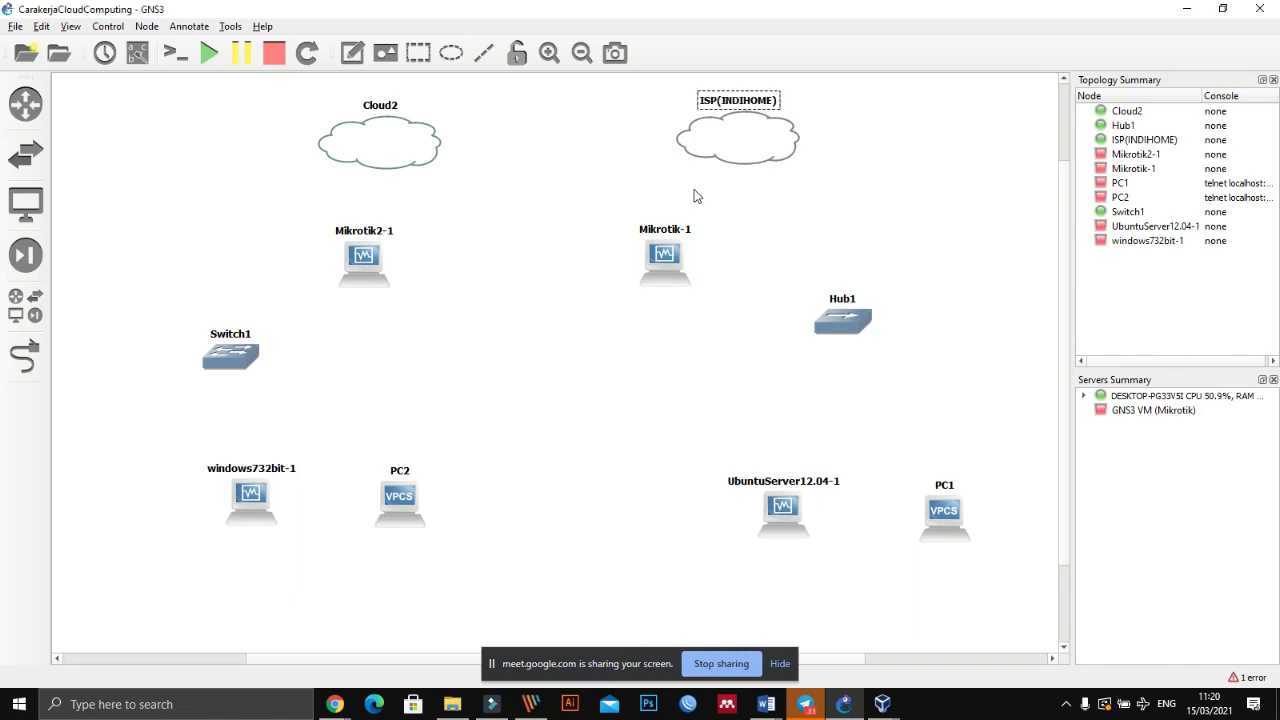
- Rename the Cloud2 node as ISP(INDOSAT), including the closing parenthesis, and clear the selection
{"action": "left_click", "coordinate": [378, 106]}
{"action": "double_click", "coordinate": [378, 107]}
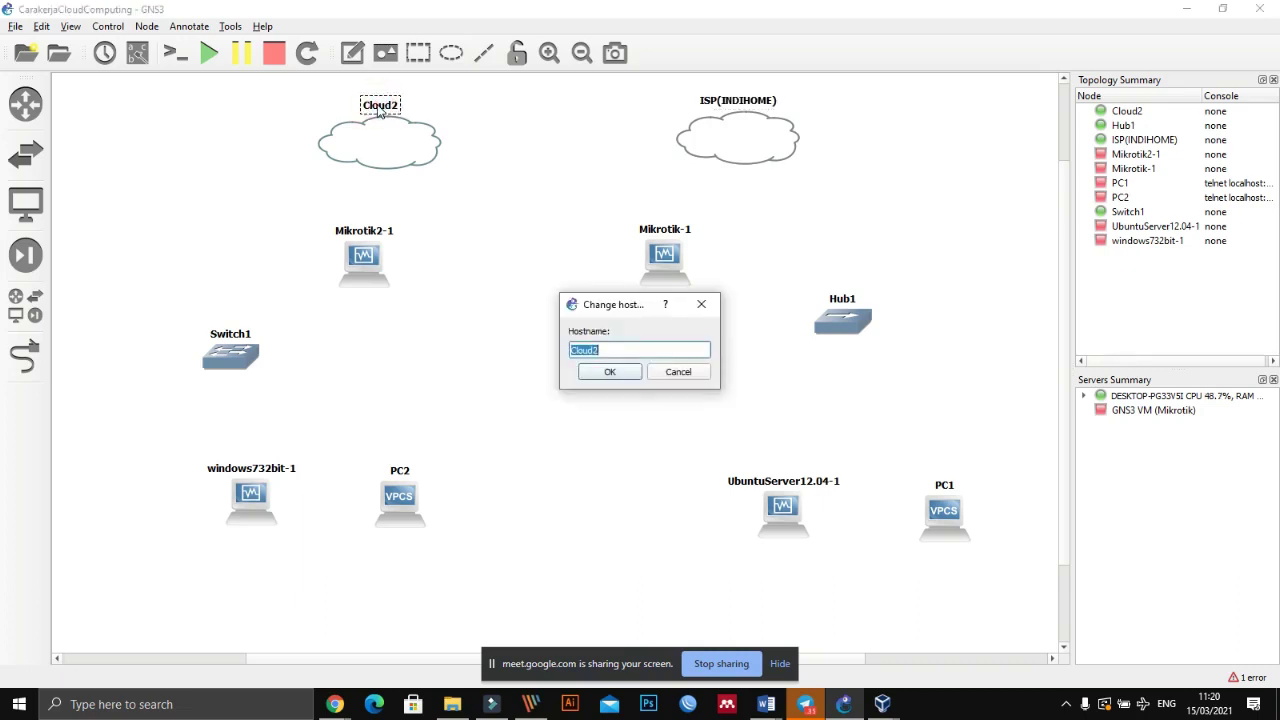
{"action": "type", "text": "ISP(INDOSAT"}
{"action": "key", "text": "Return"}
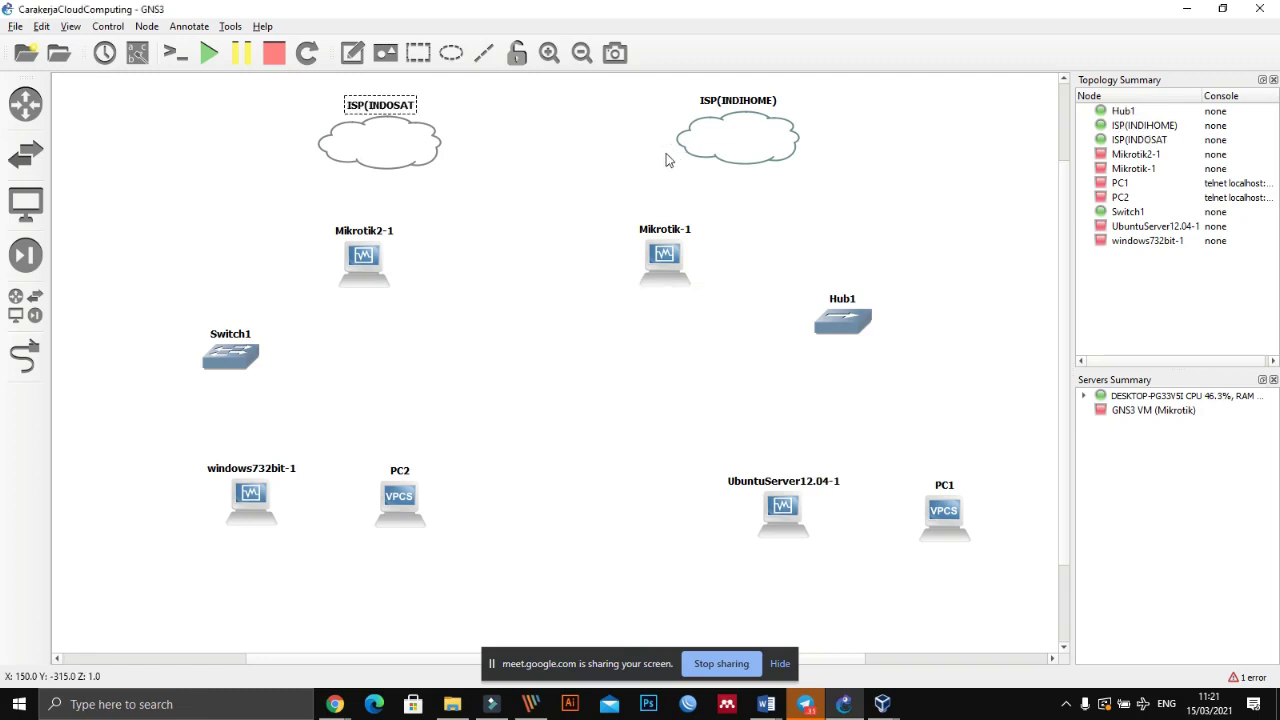
{"action": "double_click", "coordinate": [390, 108]}
{"action": "left_click", "coordinate": [643, 352]}
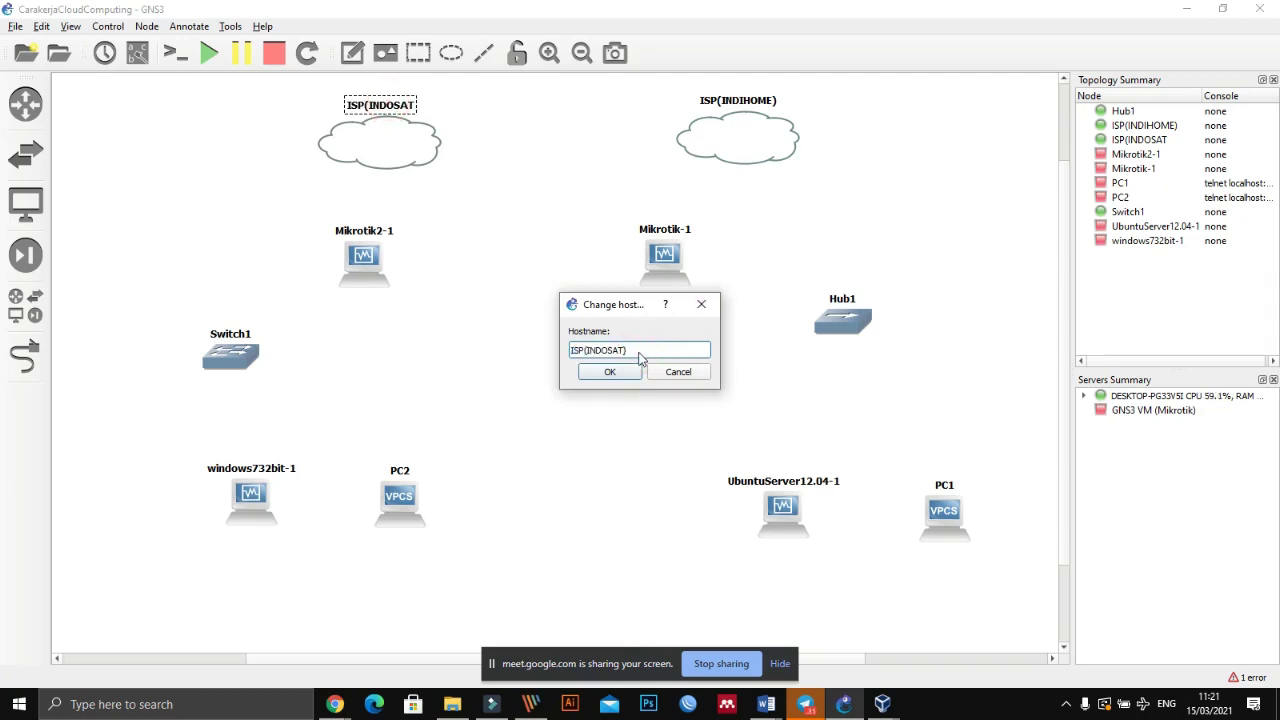
{"action": "left_click", "coordinate": [607, 373]}
{"action": "left_click", "coordinate": [490, 262]}
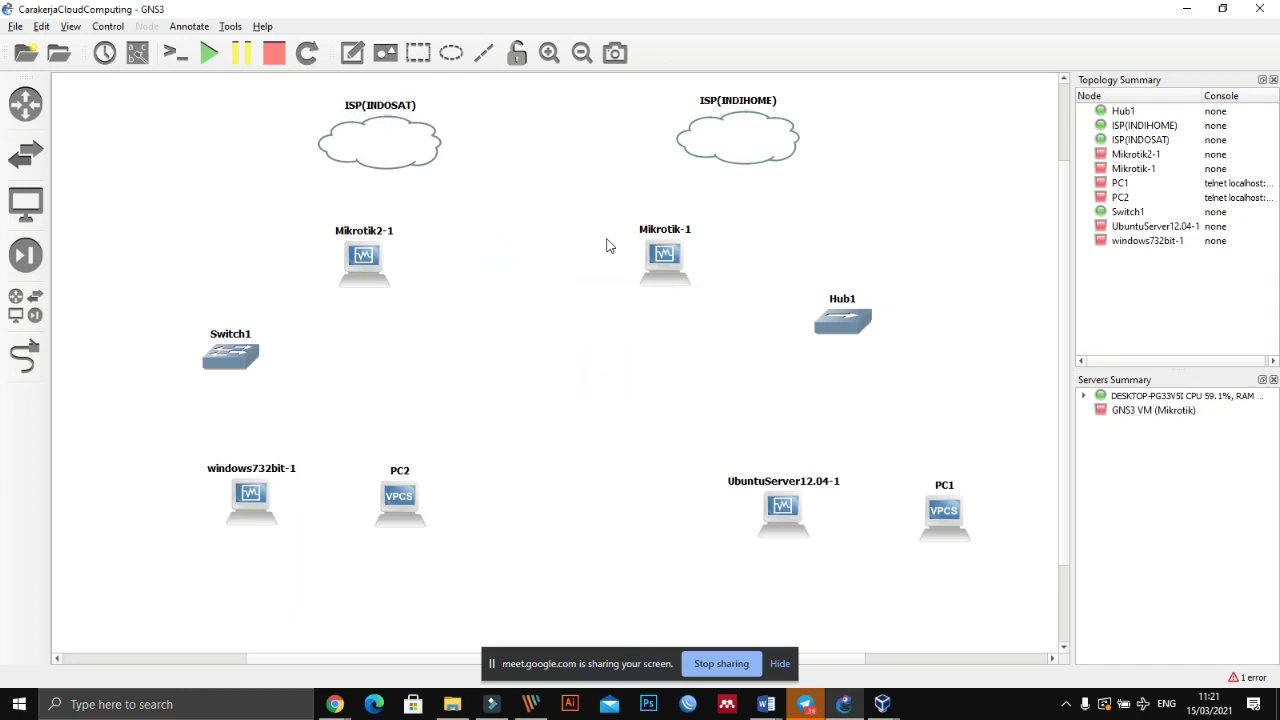
- Rename the Mikrotik-1 node as Router and the Mikrotik2-1 node as Router1
{"action": "double_click", "coordinate": [678, 229]}
{"action": "type", "text": "ROut"}
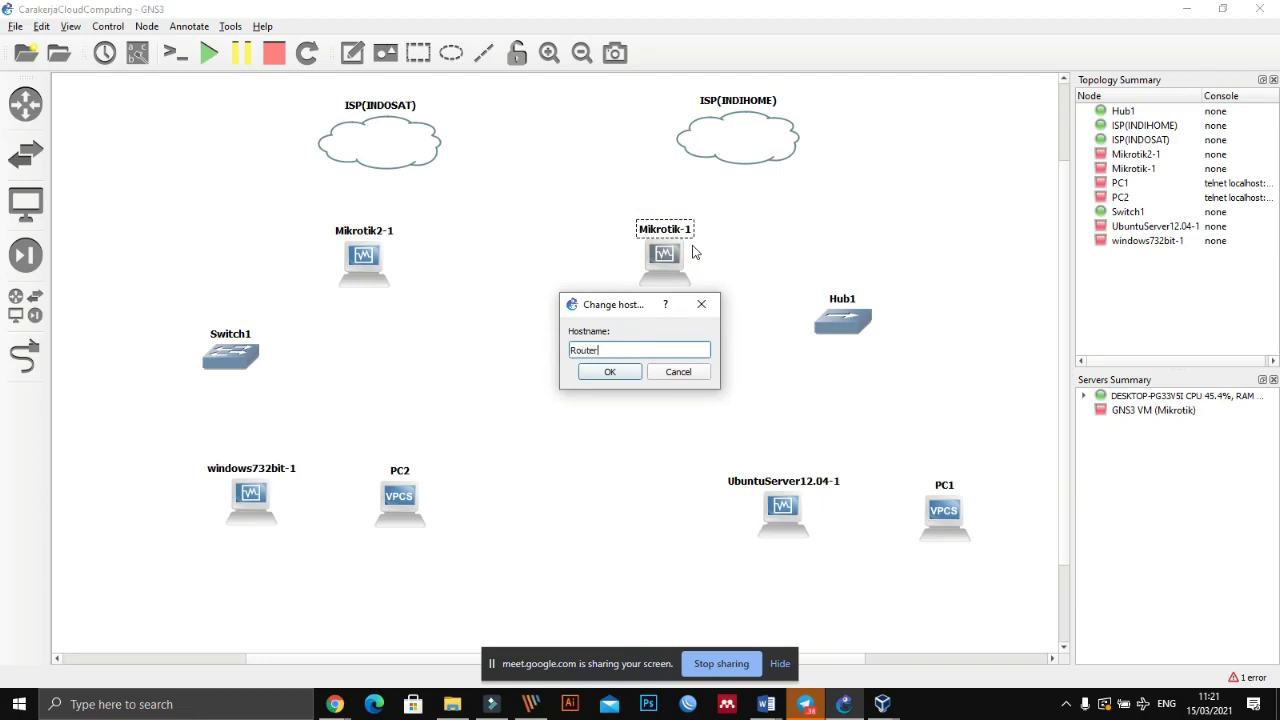
{"action": "key", "text": "Return"}
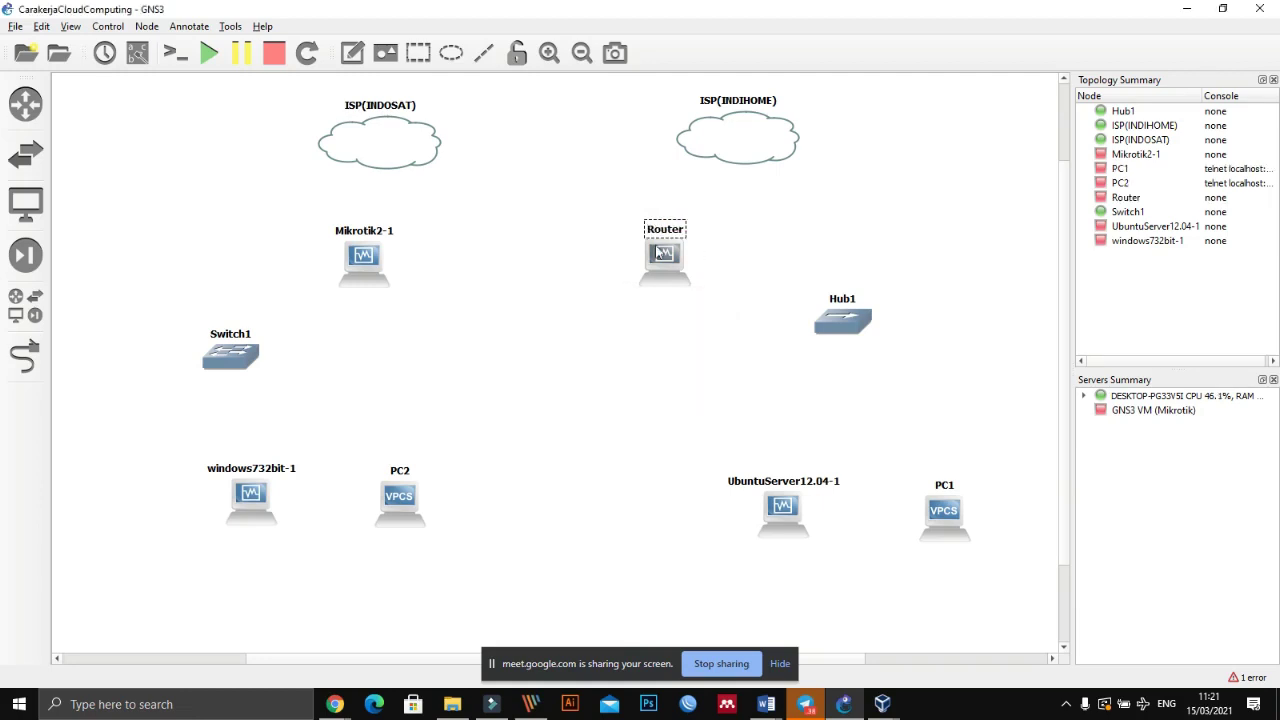
{"action": "double_click", "coordinate": [361, 232]}
{"action": "type", "text": "Router1"}
{"action": "key", "text": "Return"}
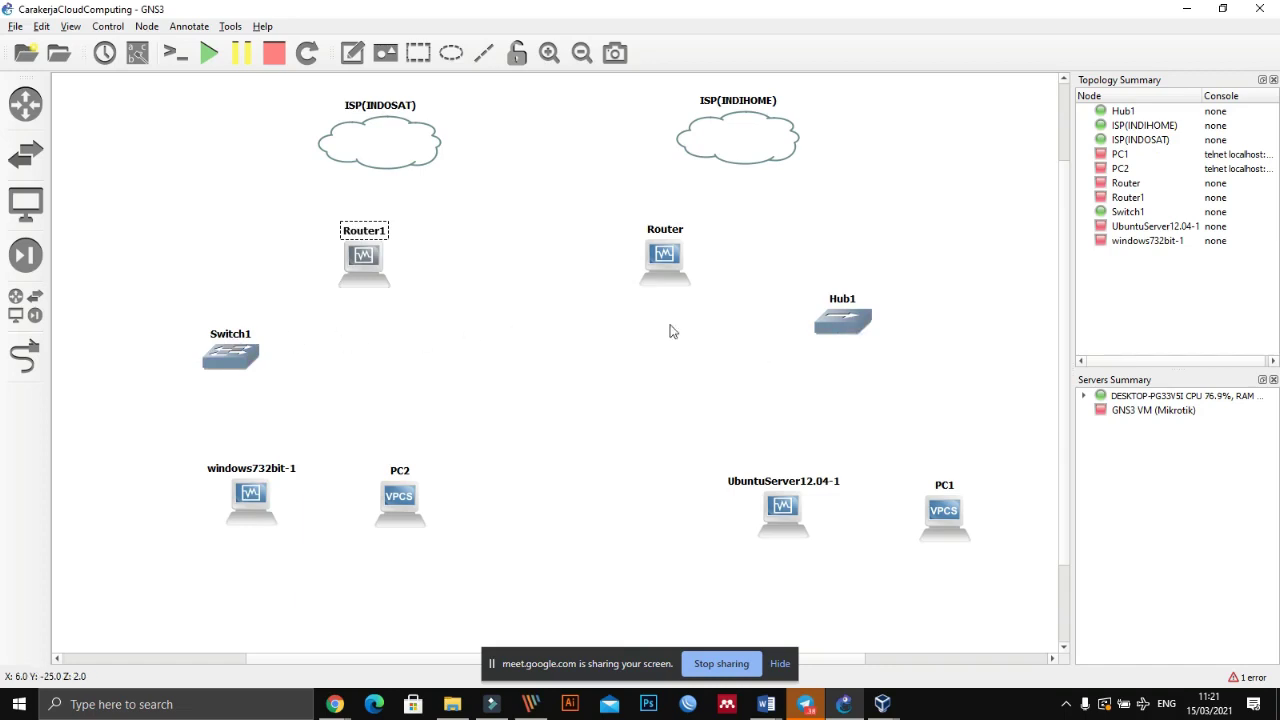
- Move the hub slightly down and to the left, and open its hostname for editing but cancel the change
{"action": "left_click_drag", "start_coordinate": [862, 336], "coordinate": [862, 347]}
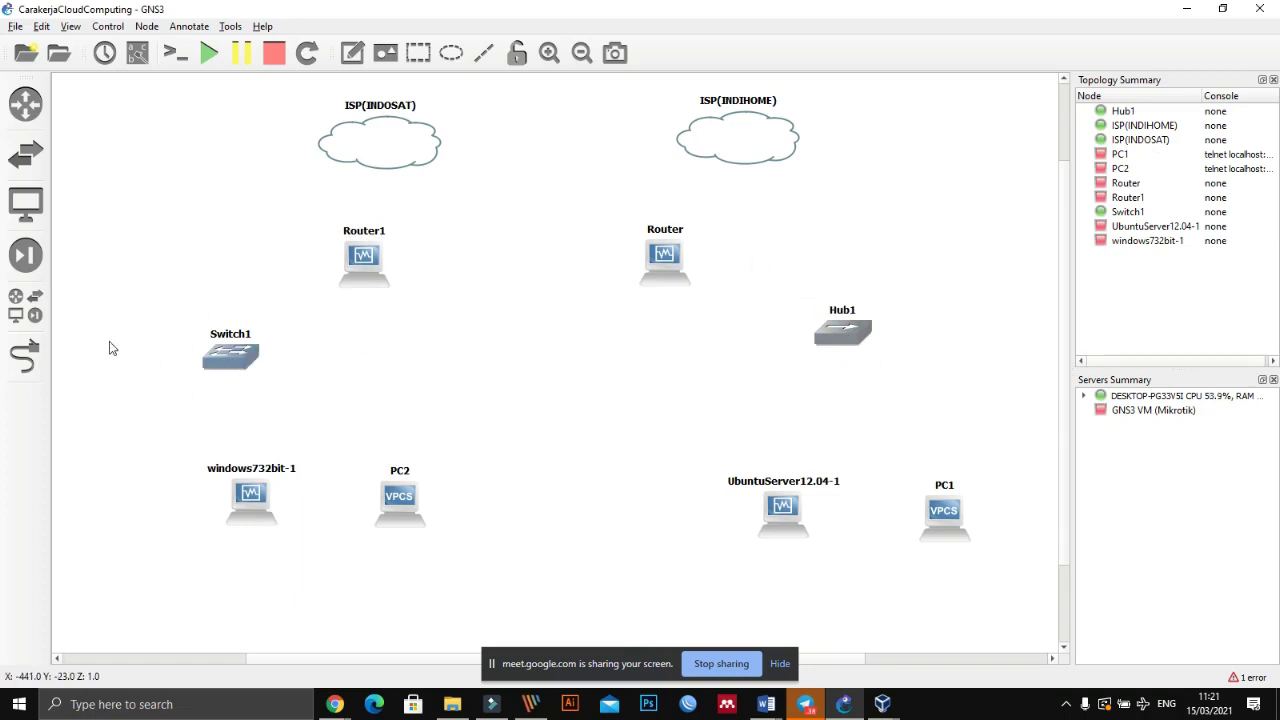
{"action": "left_click_drag", "start_coordinate": [855, 340], "coordinate": [841, 342]}
{"action": "double_click", "coordinate": [840, 308]}
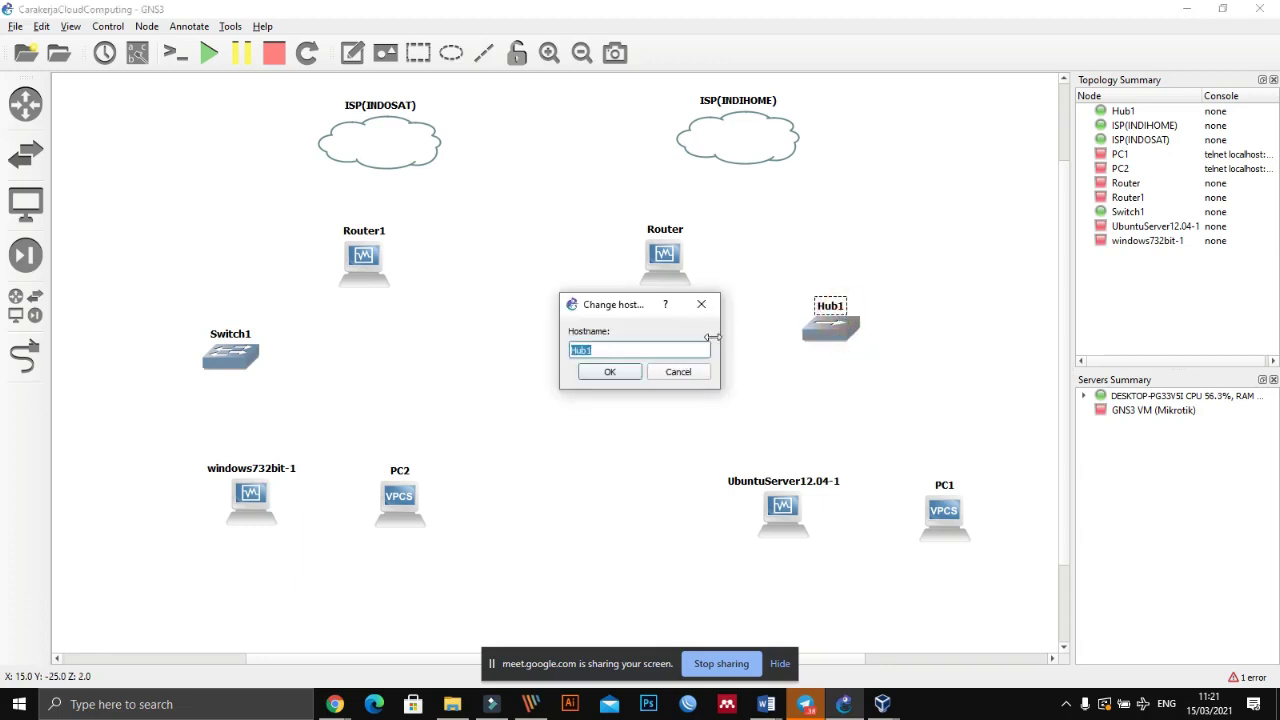
{"action": "left_click", "coordinate": [678, 373]}
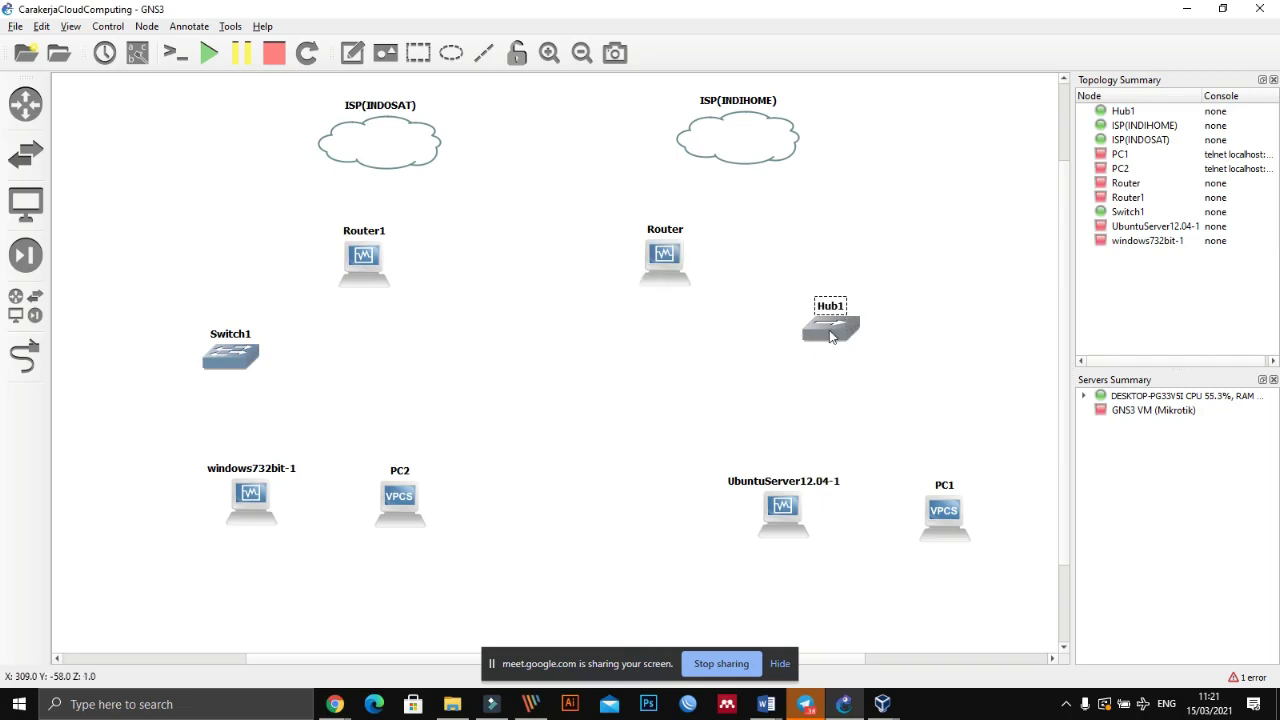
- Move the PC2 node slightly up so it sits closer to level with windows732bit-1
{"action": "mouse_move", "coordinate": [830, 338]}
{"action": "left_click", "coordinate": [403, 496]}
{"action": "left_click_drag", "start_coordinate": [403, 496], "coordinate": [402, 492]}
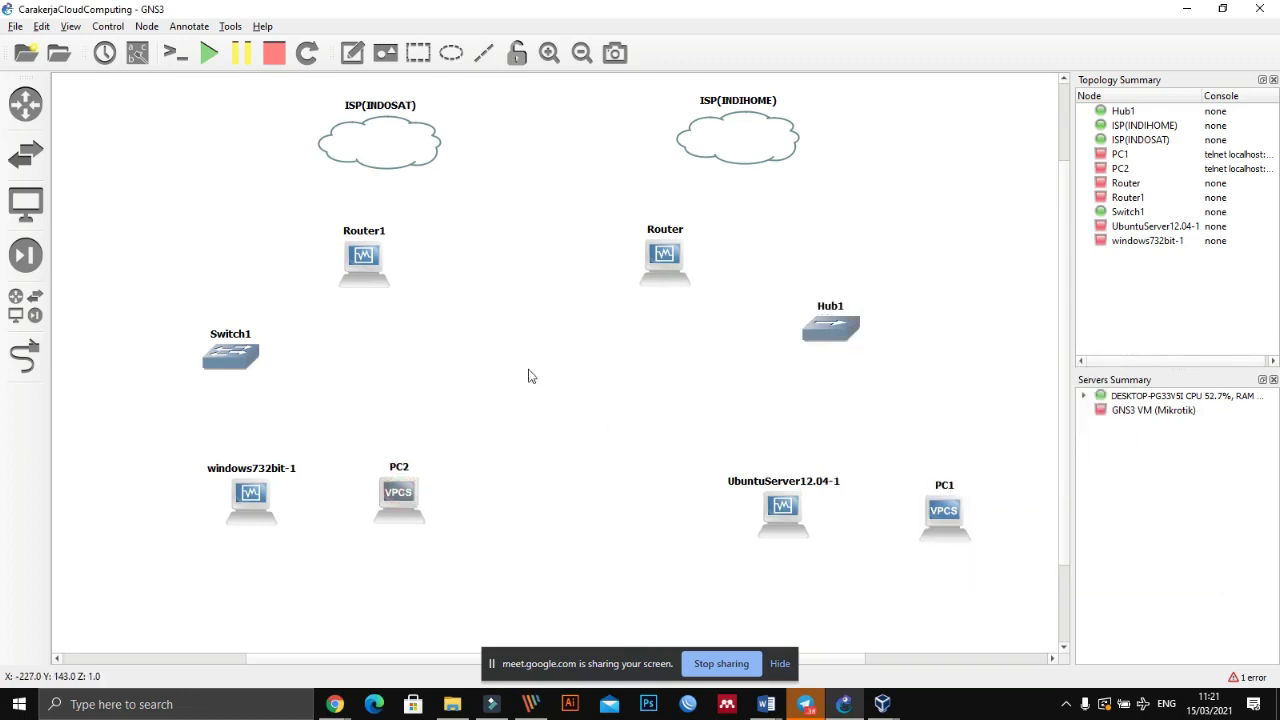
- Change the symbol of the Router node to the router symbol from the Affinity-circle-blue library
{"action": "right_click", "coordinate": [661, 258]}
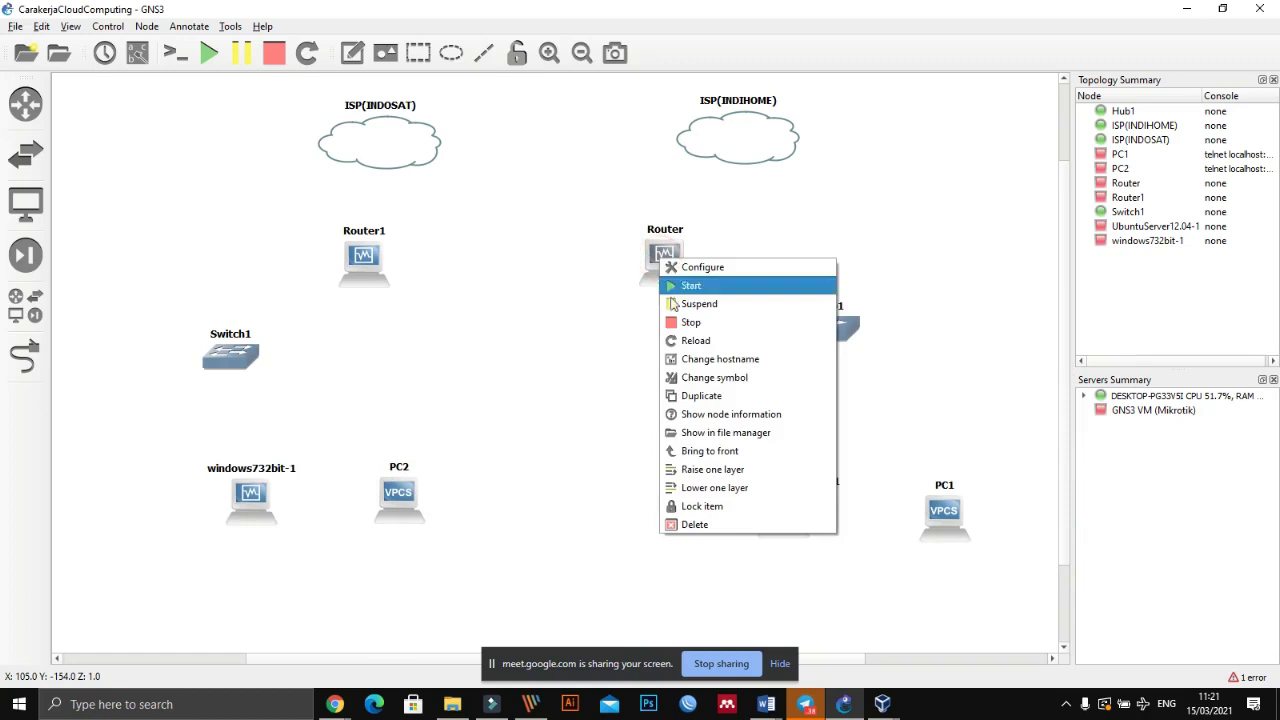
{"action": "left_click", "coordinate": [721, 380]}
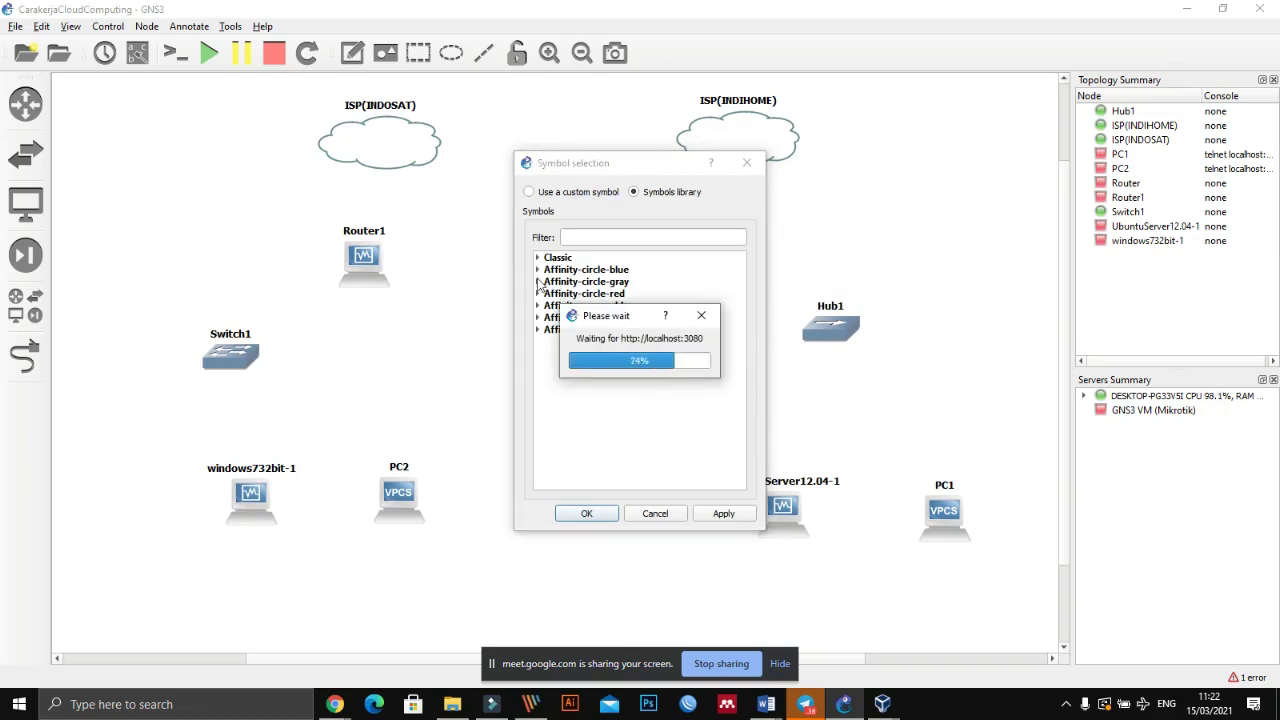
{"action": "left_click", "coordinate": [538, 270]}
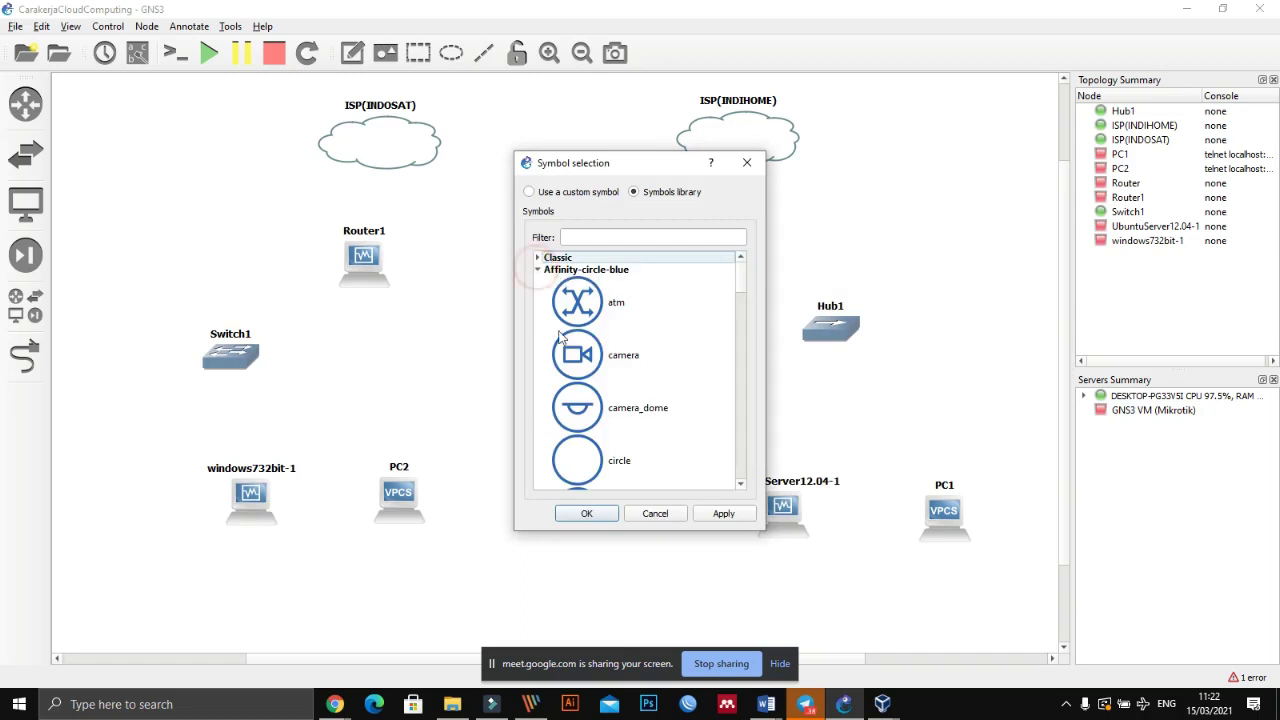
{"action": "scroll", "coordinate": [580, 377], "scroll_direction": "down", "scroll_amount": 3}
{"action": "scroll", "coordinate": [582, 378], "scroll_direction": "down", "scroll_amount": 10}
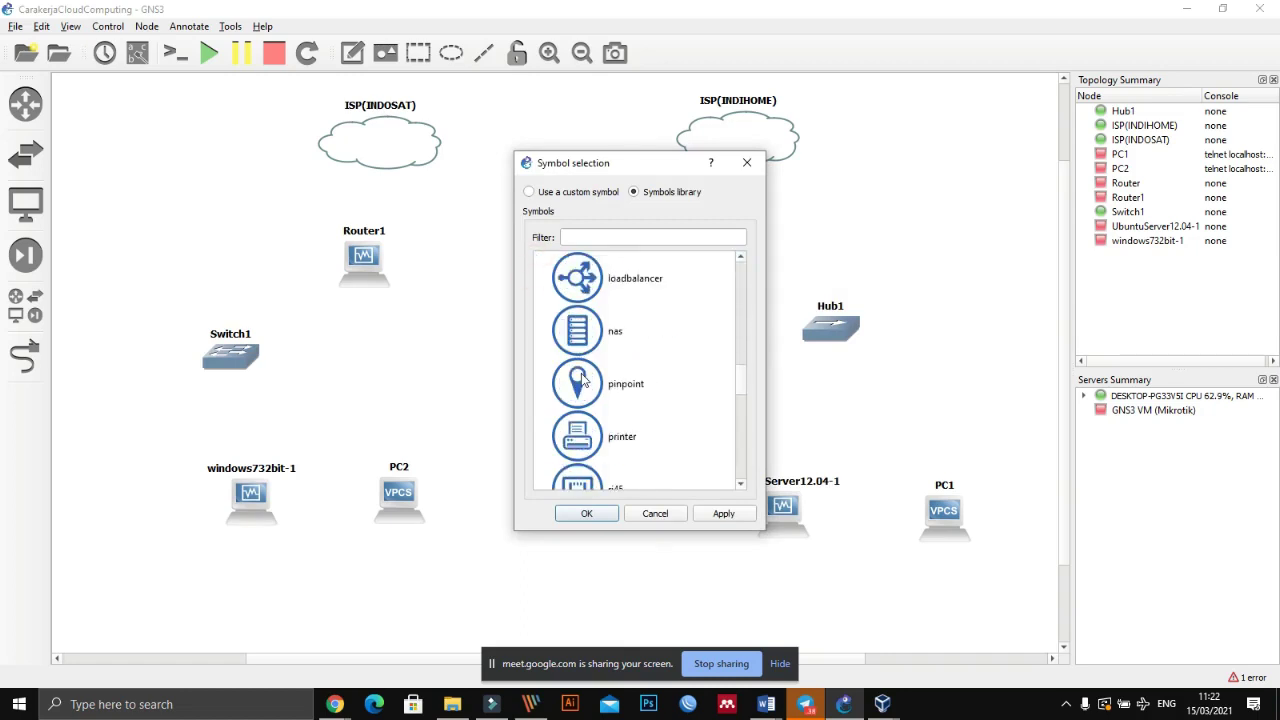
{"action": "scroll", "coordinate": [583, 381], "scroll_direction": "down", "scroll_amount": 3}
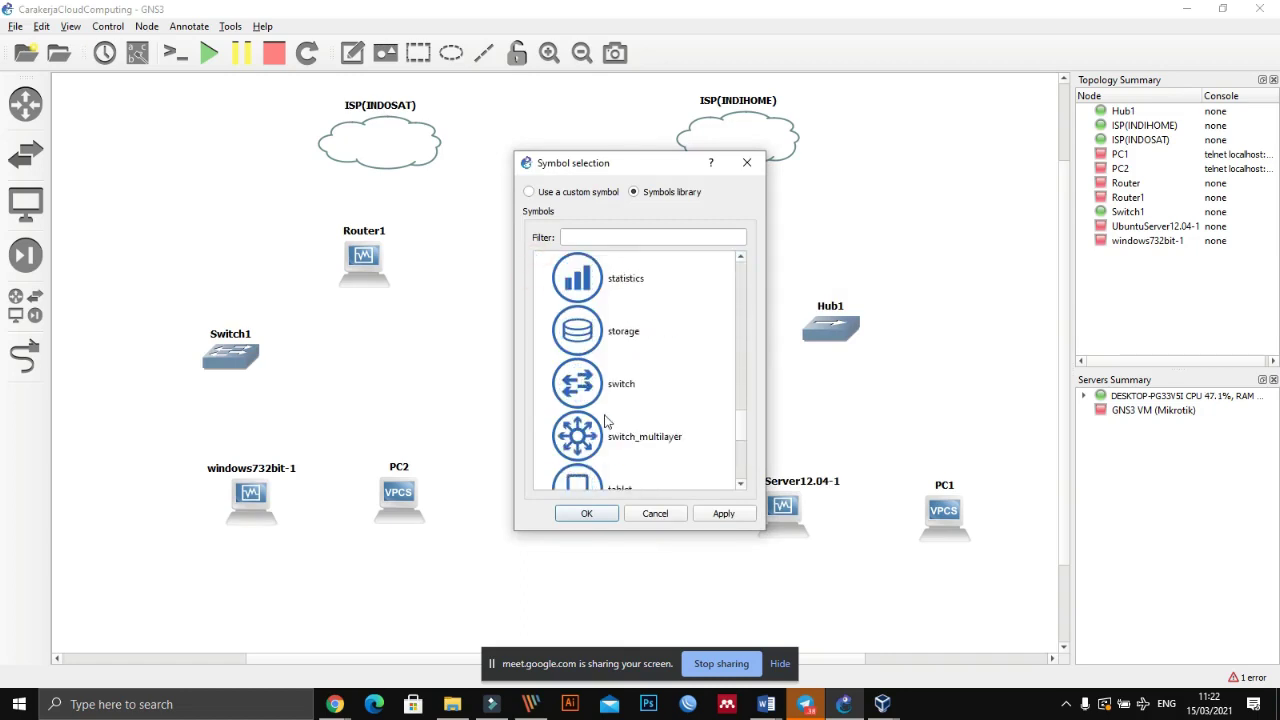
{"action": "scroll", "coordinate": [605, 422], "scroll_direction": "down", "scroll_amount": 5}
{"action": "scroll", "coordinate": [605, 422], "scroll_direction": "down", "scroll_amount": 5}
{"action": "scroll", "coordinate": [605, 422], "scroll_direction": "up", "scroll_amount": 20}
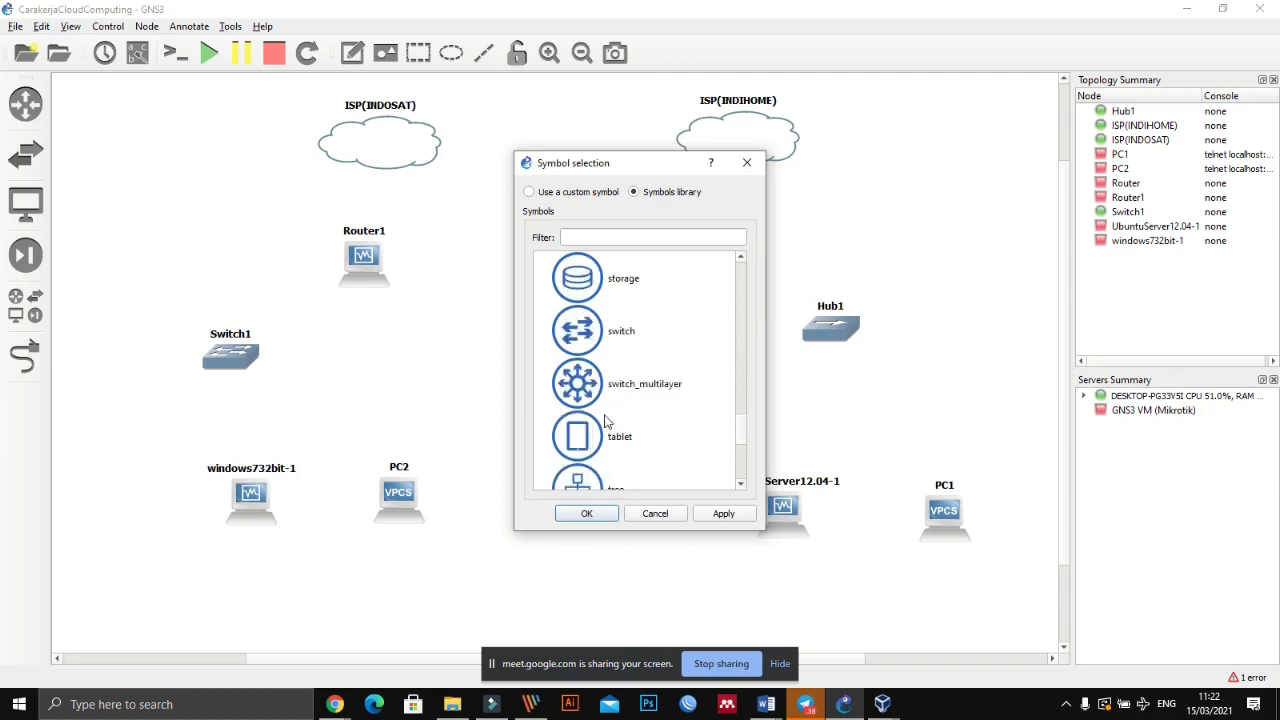
{"action": "scroll", "coordinate": [605, 422], "scroll_direction": "down", "scroll_amount": 7}
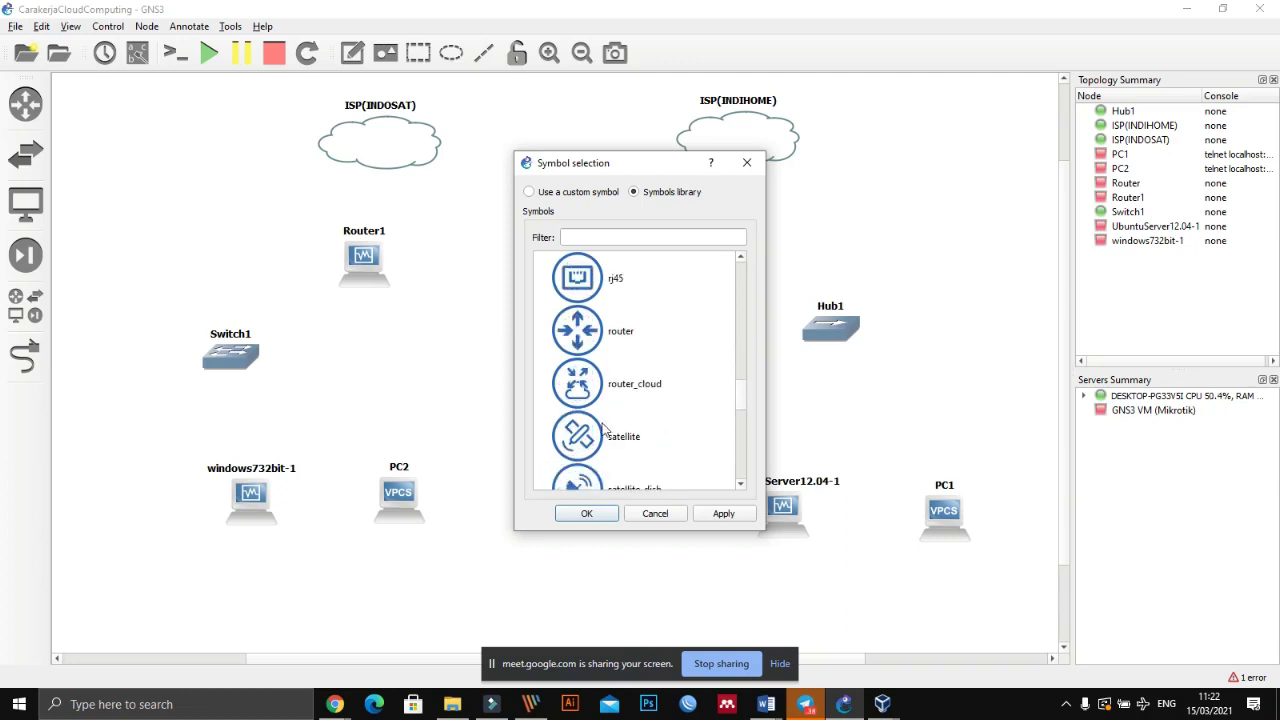
{"action": "left_click", "coordinate": [590, 341]}
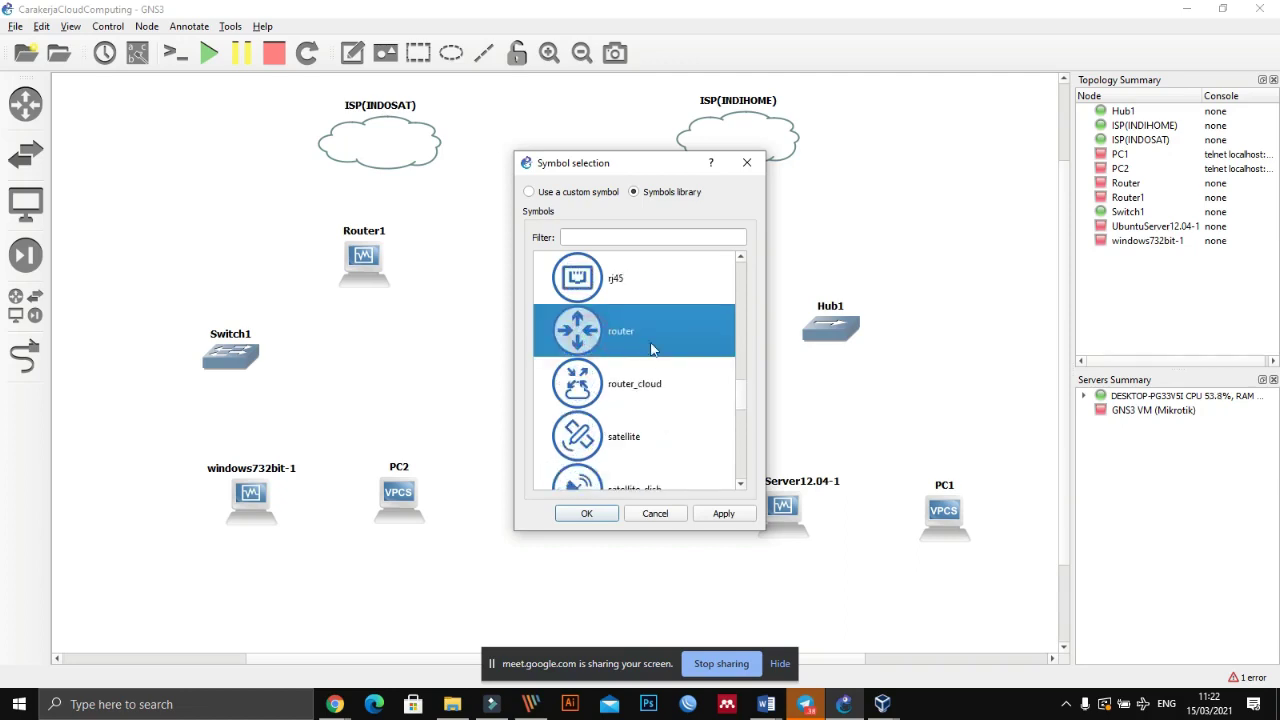
{"action": "left_click", "coordinate": [722, 513]}
{"action": "left_click", "coordinate": [588, 513]}
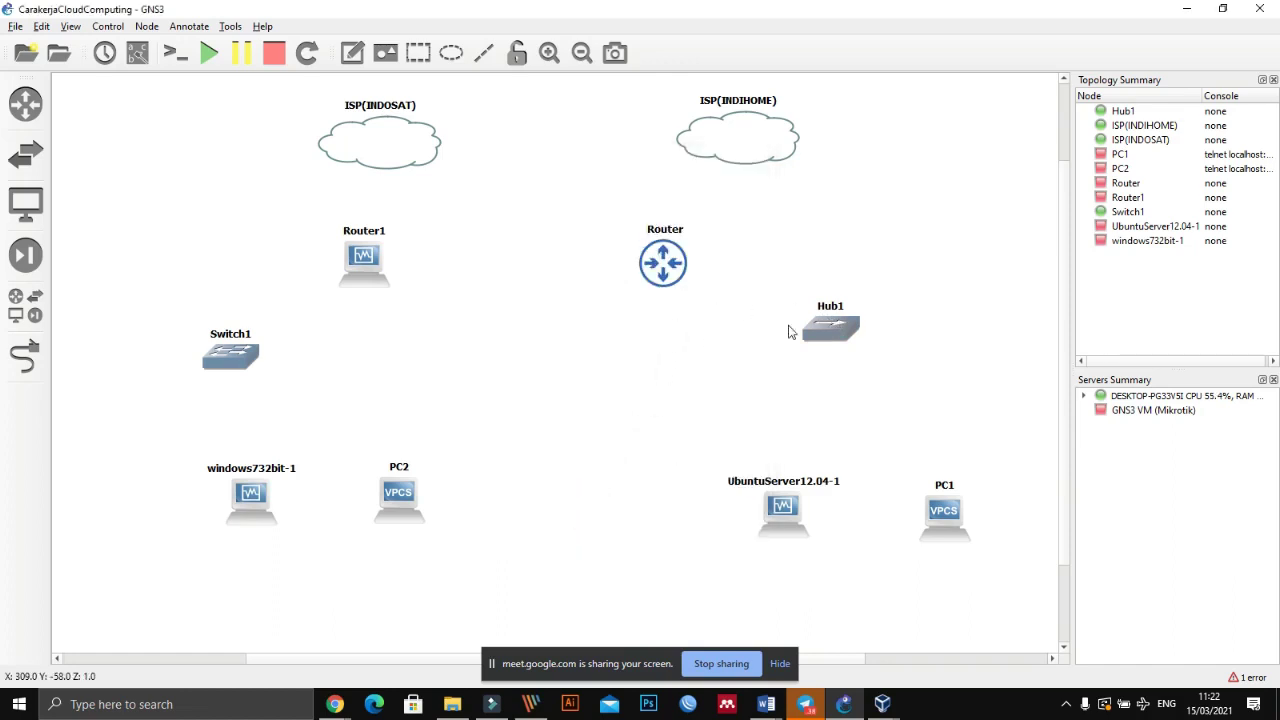
- Change the symbol of the Router1 node to the Affinity-circle-blue router symbol
{"action": "left_click", "coordinate": [362, 262]}
{"action": "right_click", "coordinate": [362, 262]}
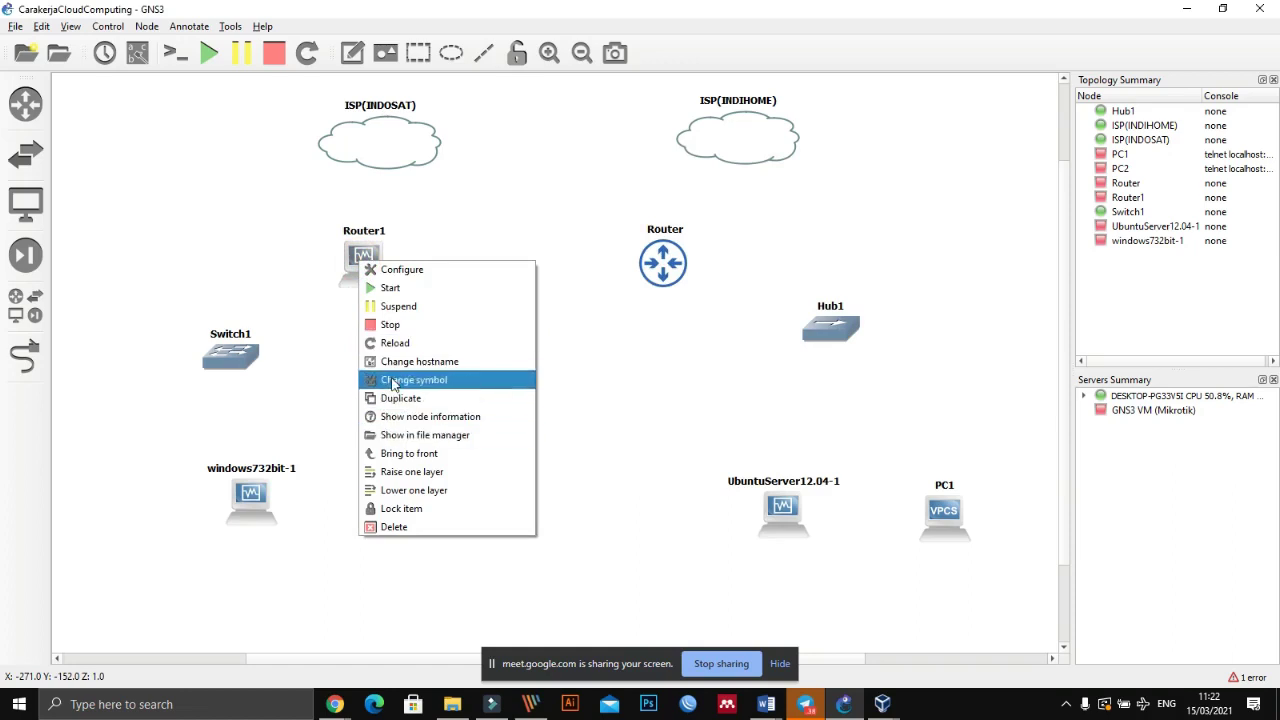
{"action": "left_click", "coordinate": [396, 382]}
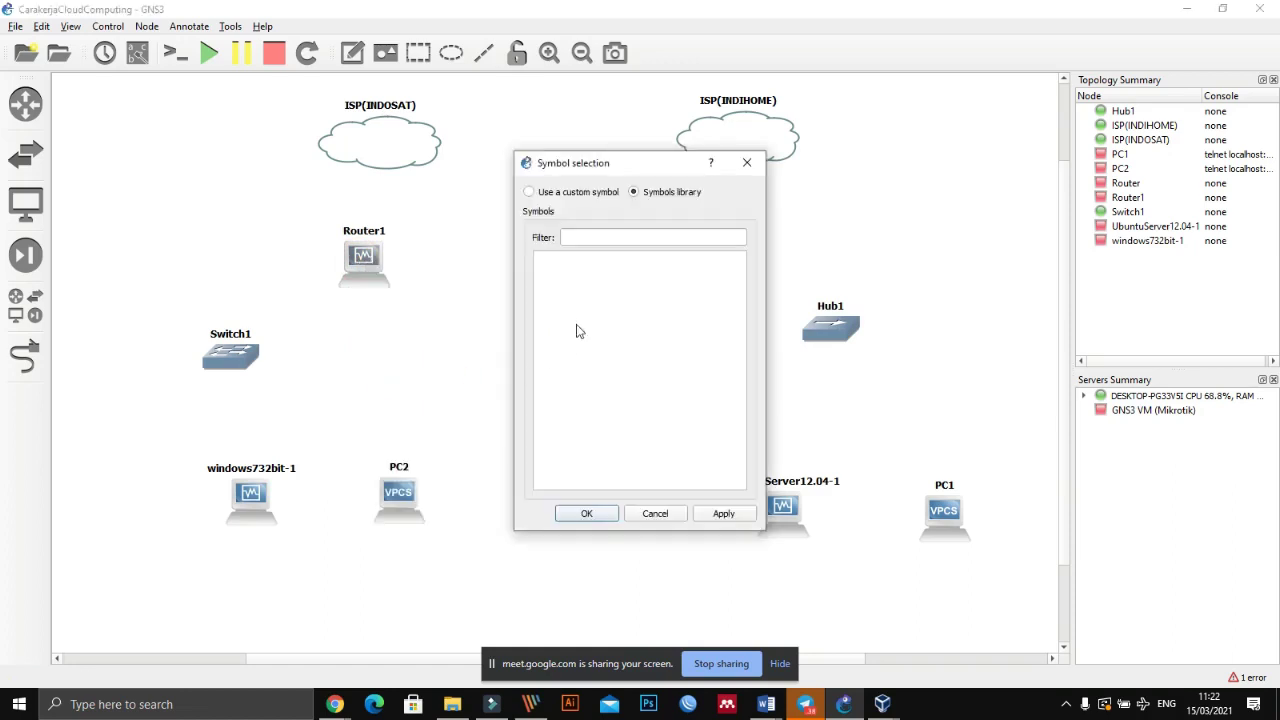
{"action": "left_click", "coordinate": [539, 270]}
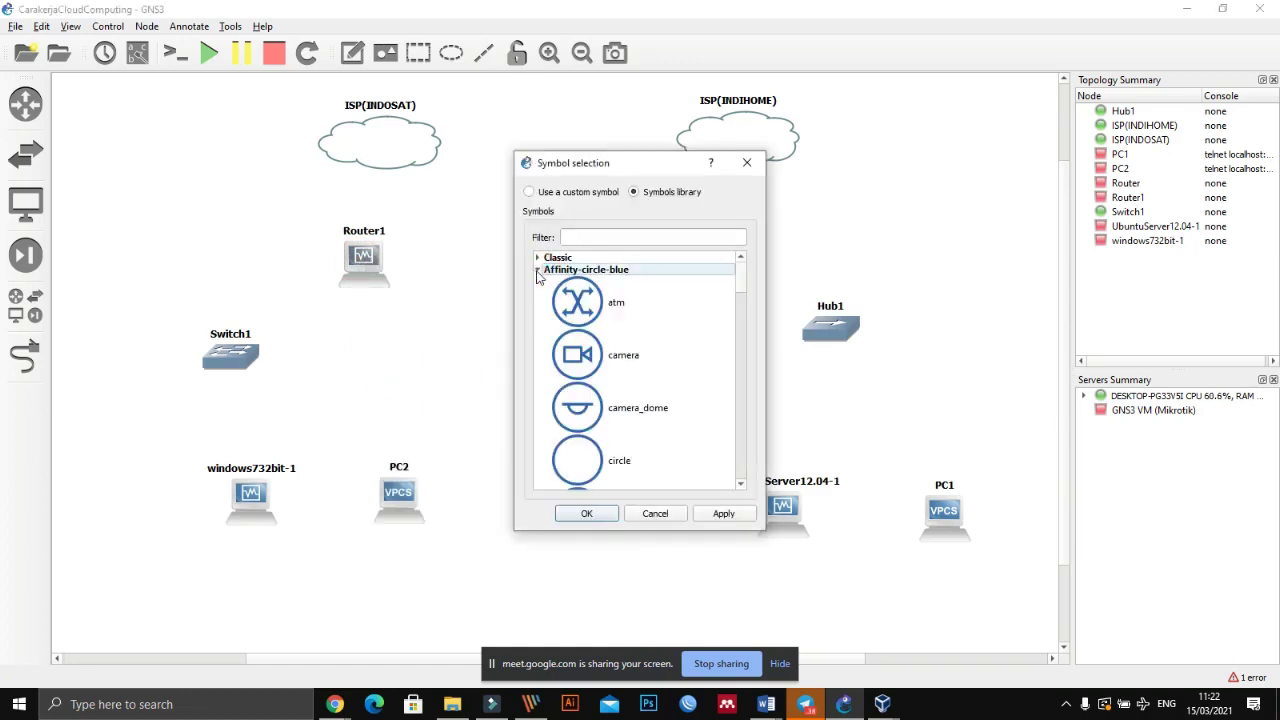
{"action": "scroll", "coordinate": [566, 340], "scroll_direction": "down", "scroll_amount": 5}
{"action": "scroll", "coordinate": [566, 365], "scroll_direction": "down", "scroll_amount": 10}
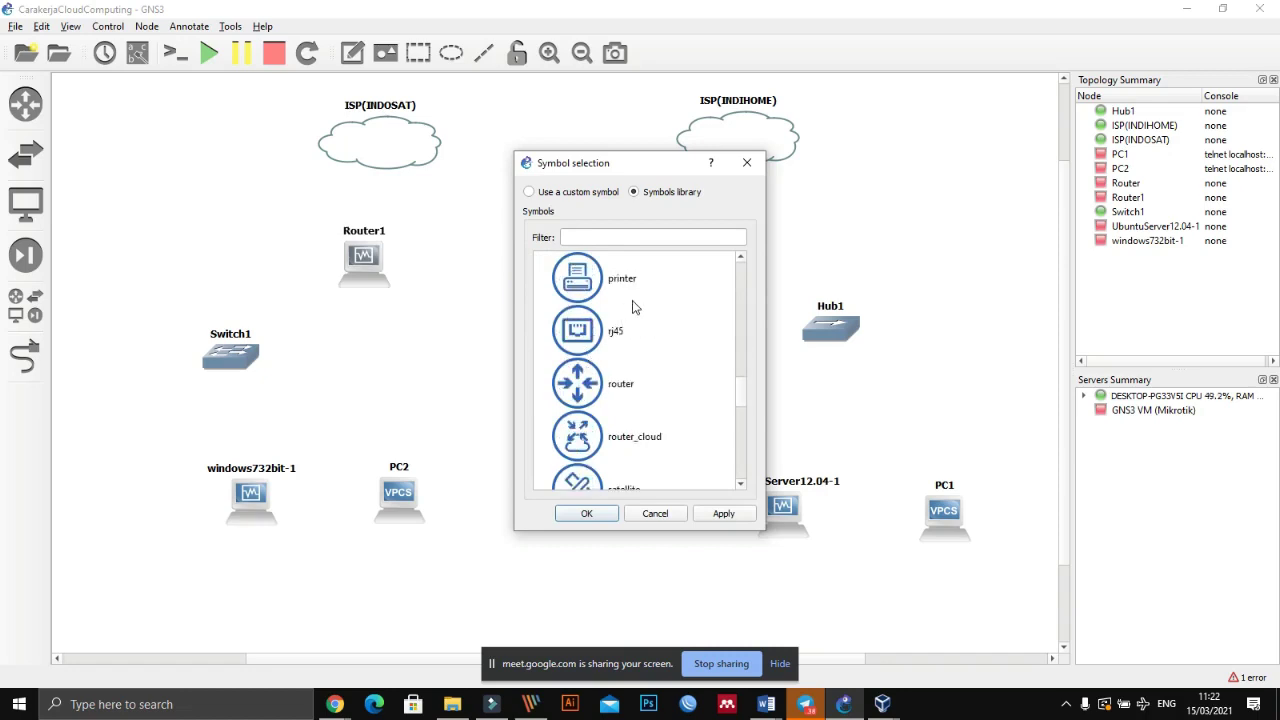
{"action": "left_click", "coordinate": [602, 396]}
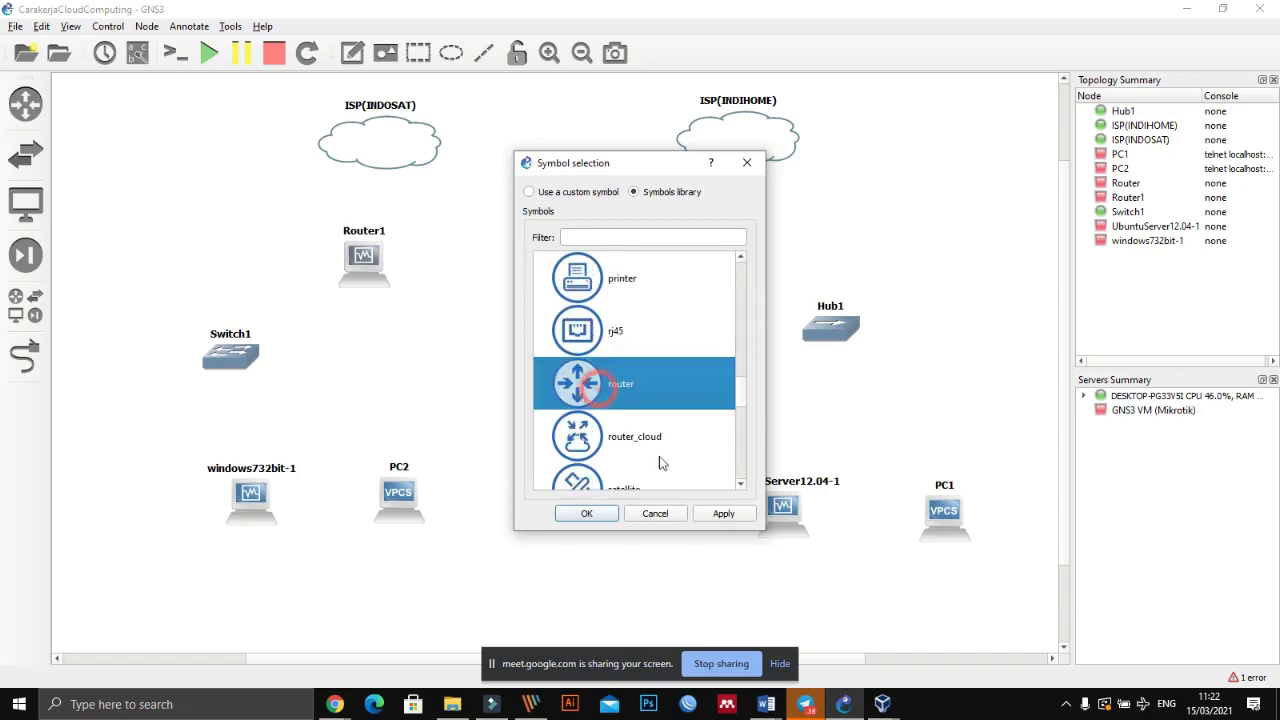
{"action": "left_click", "coordinate": [724, 514]}
{"action": "left_click", "coordinate": [724, 513]}
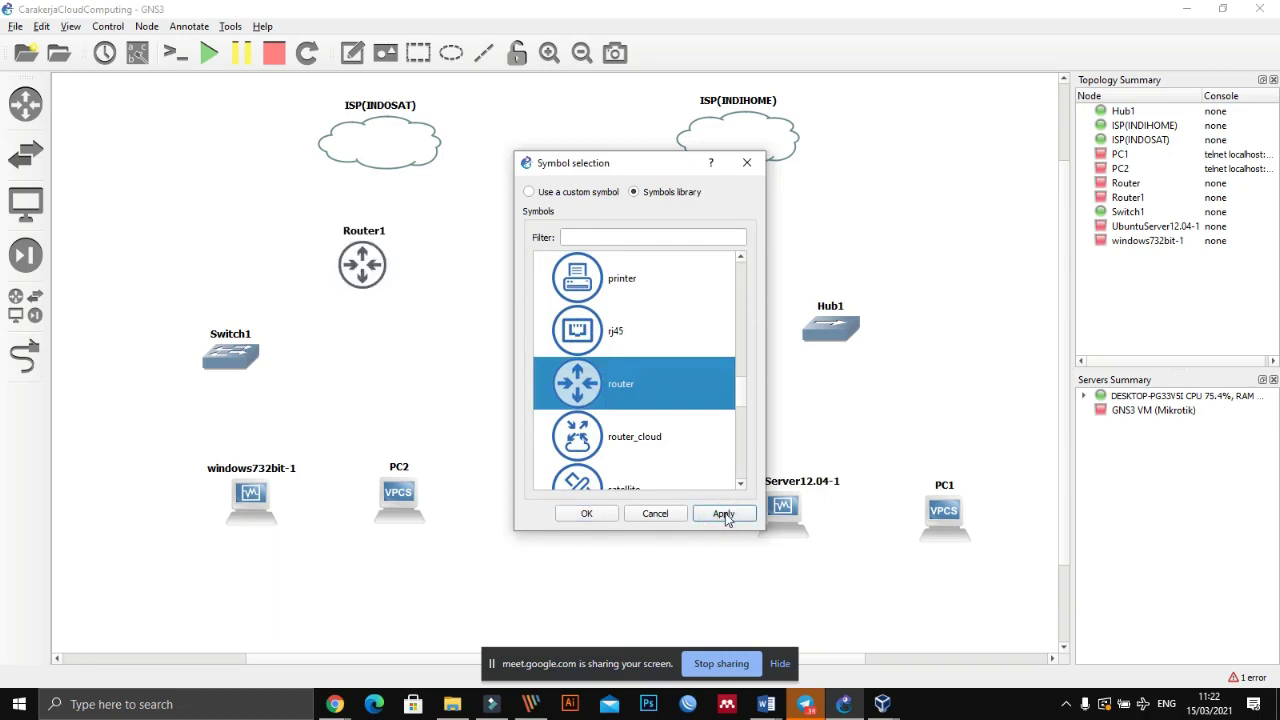
{"action": "left_click", "coordinate": [724, 514]}
{"action": "left_click", "coordinate": [564, 513]}
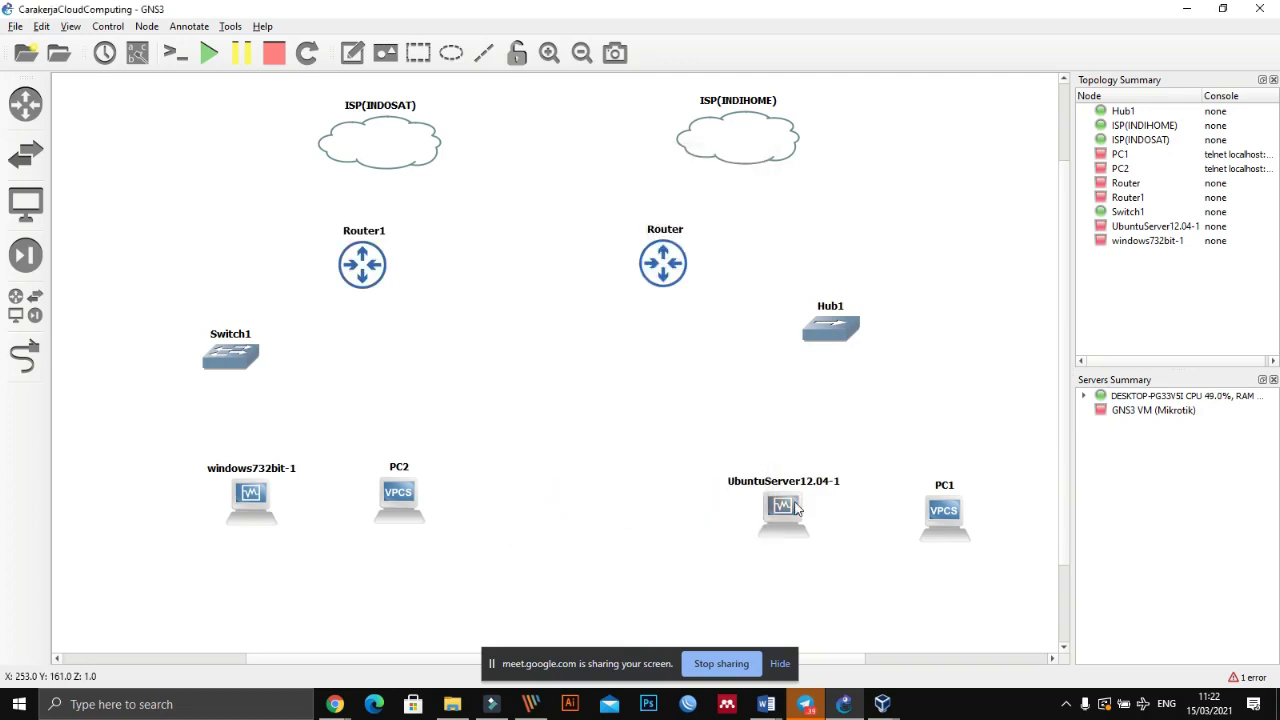
- Move UbuntuServer12.04-1 slightly up and to the left, raise PC1 level with it, and clear the selection
{"action": "left_click_drag", "start_coordinate": [796, 509], "coordinate": [784, 499]}
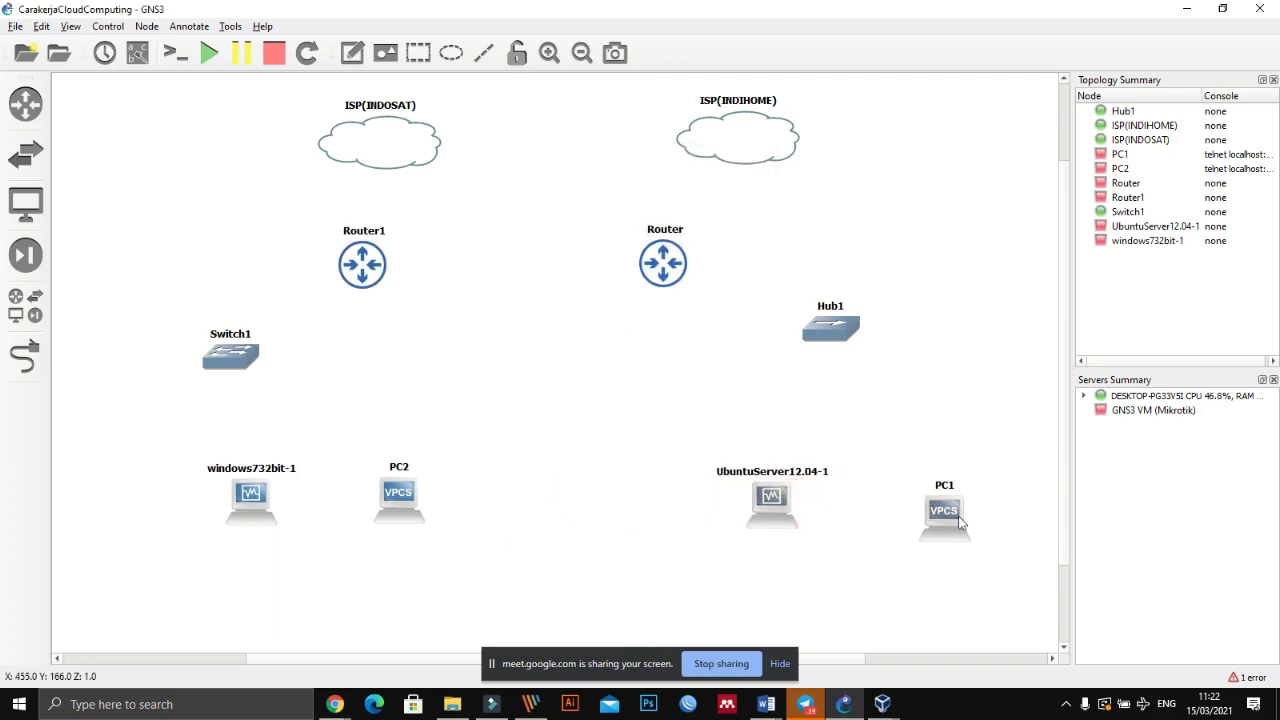
{"action": "right_click", "coordinate": [786, 506]}
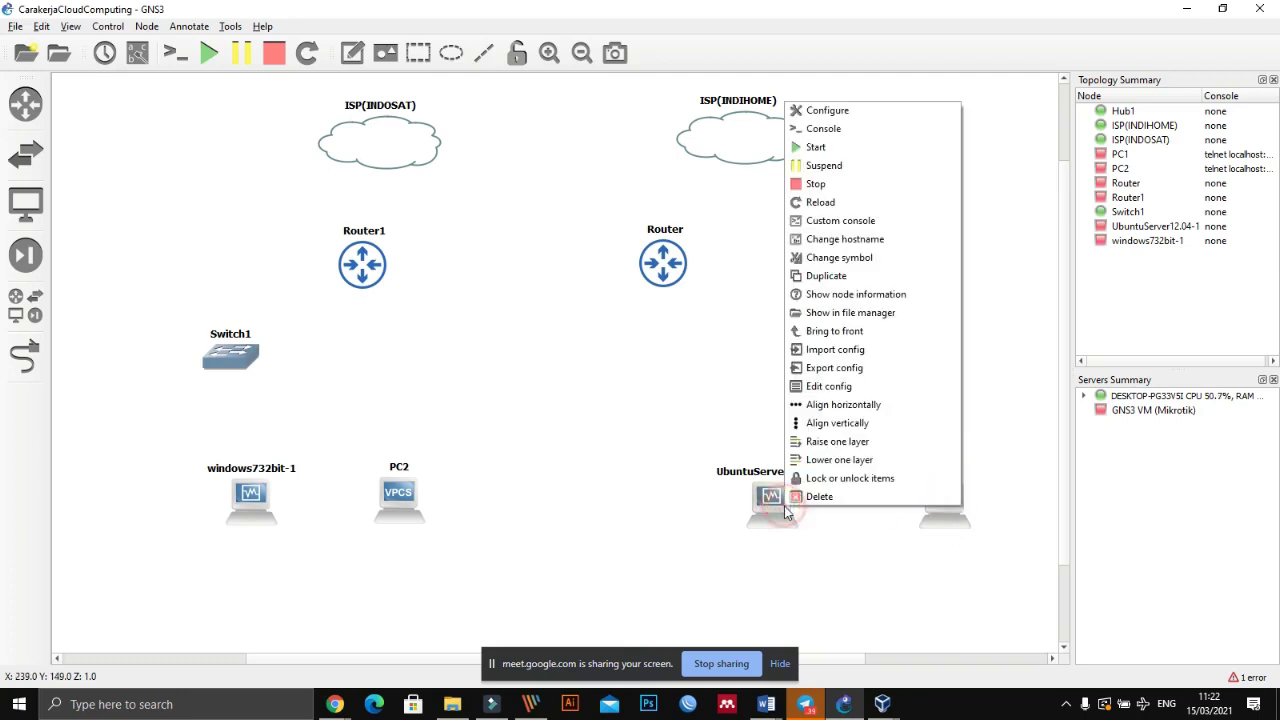
{"action": "left_click", "coordinate": [654, 391]}
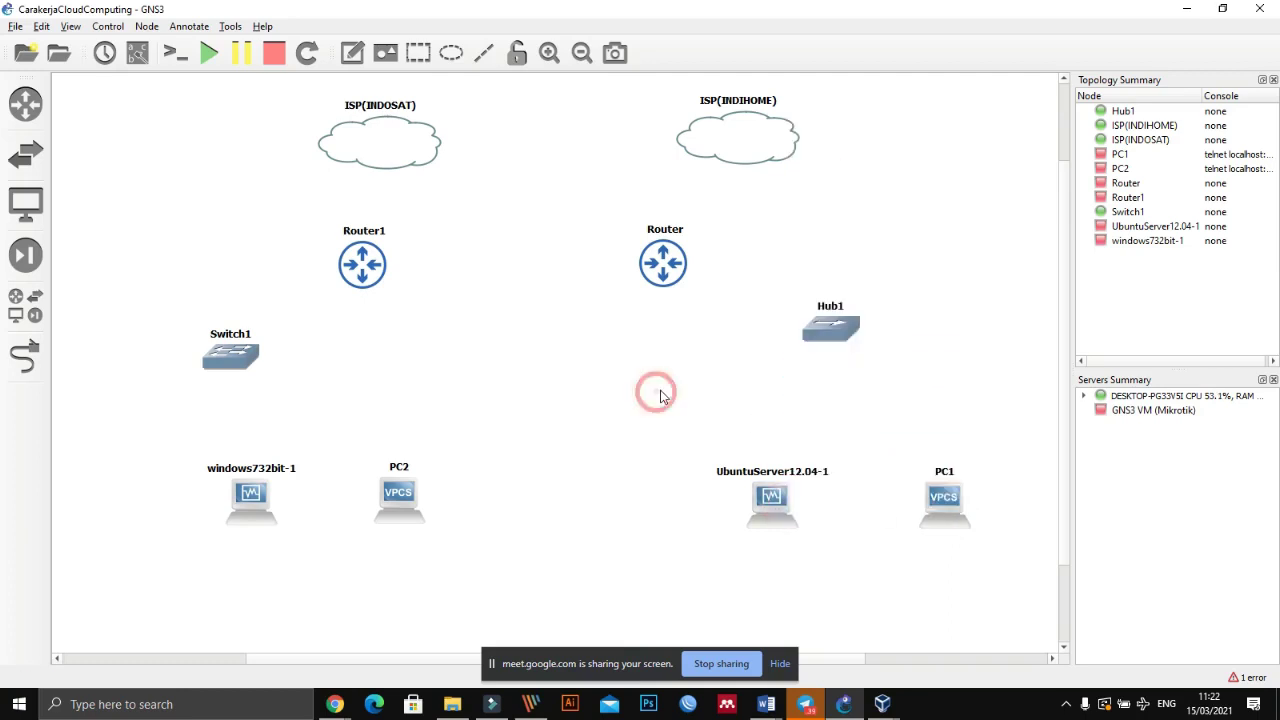
{"action": "mouse_move", "coordinate": [729, 428]}
{"action": "left_mouse_down"}
{"action": "mouse_move", "coordinate": [881, 416]}
{"action": "mouse_move", "coordinate": [995, 565]}
{"action": "mouse_move", "coordinate": [842, 653]}
{"action": "mouse_move", "coordinate": [606, 552]}
{"action": "mouse_move", "coordinate": [668, 444]}
{"action": "left_mouse_up"}
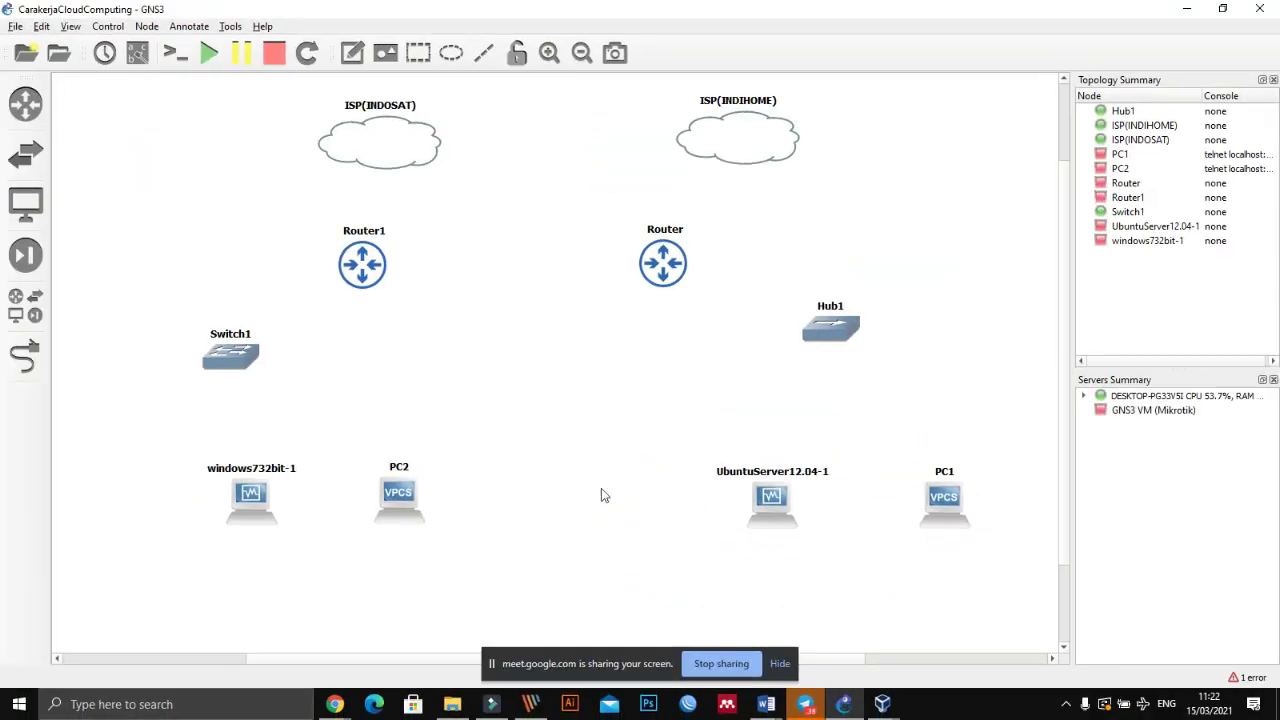
{"action": "left_click", "coordinate": [41, 26]}
{"action": "left_click", "coordinate": [503, 427]}
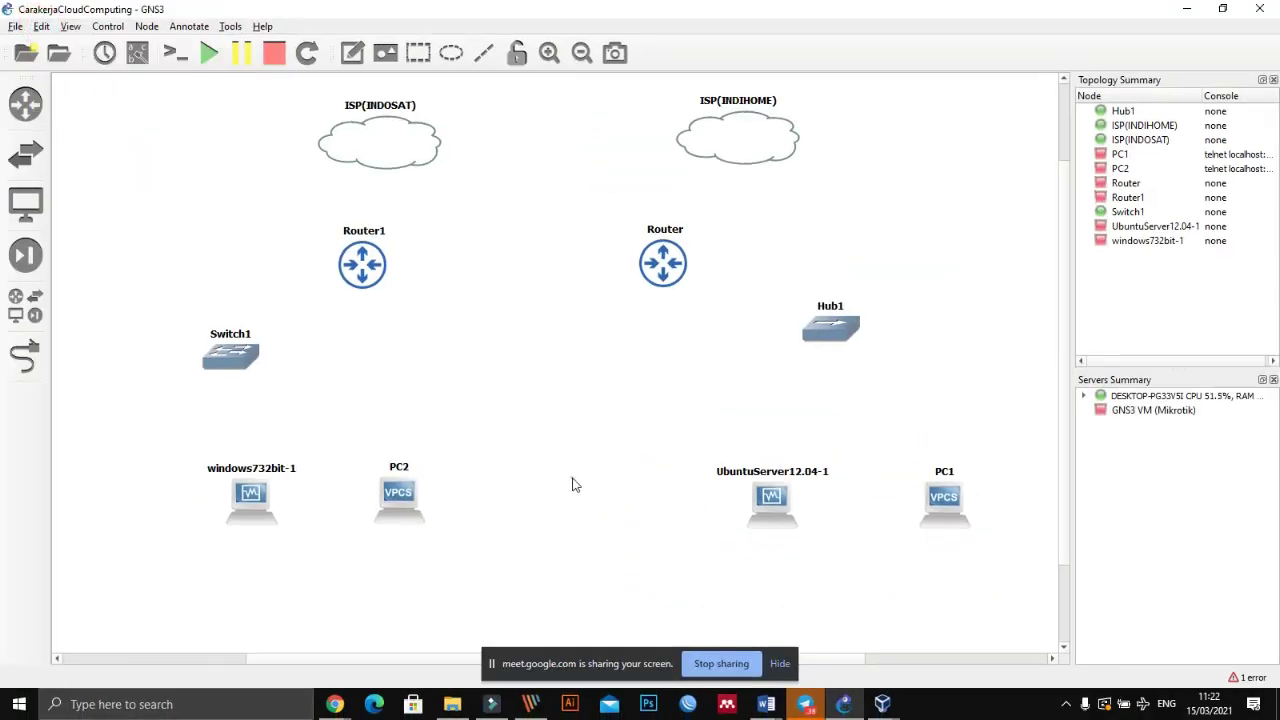
- Change the symbol of UbuntuServer12.04-1 to server-cluster from the Affinity-circle-blue library
{"action": "right_click", "coordinate": [762, 503]}
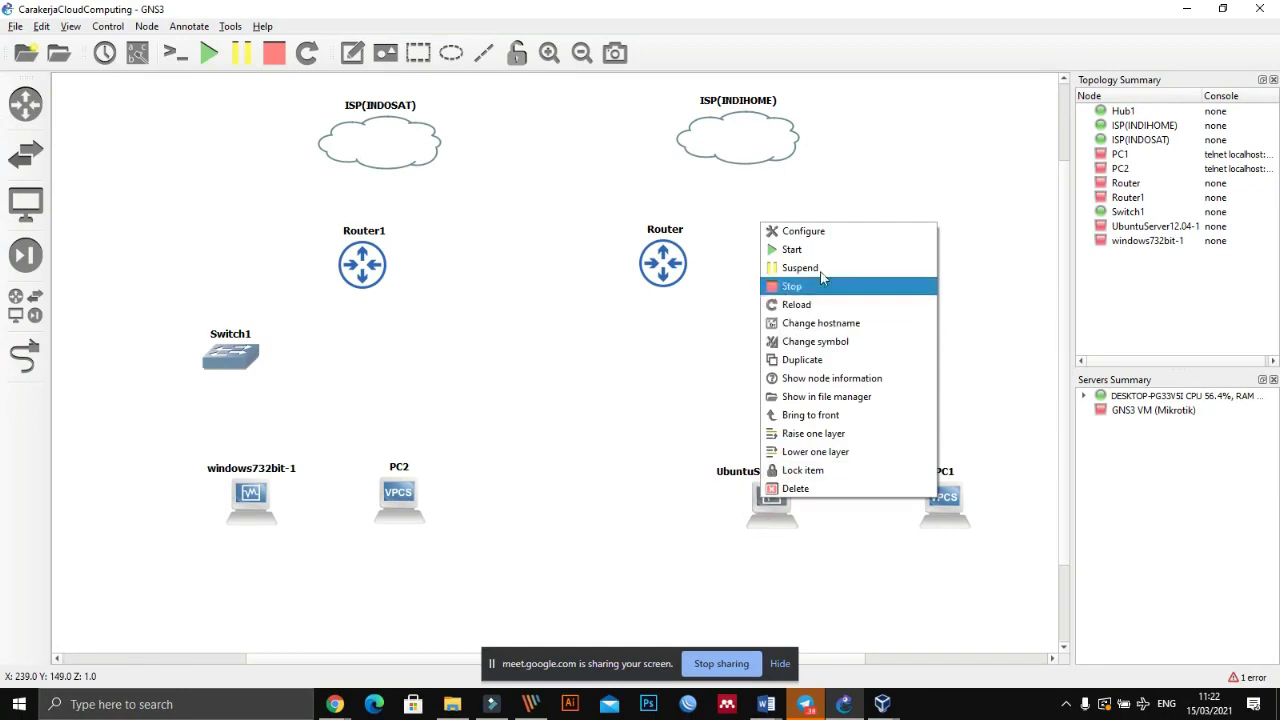
{"action": "left_click", "coordinate": [832, 343]}
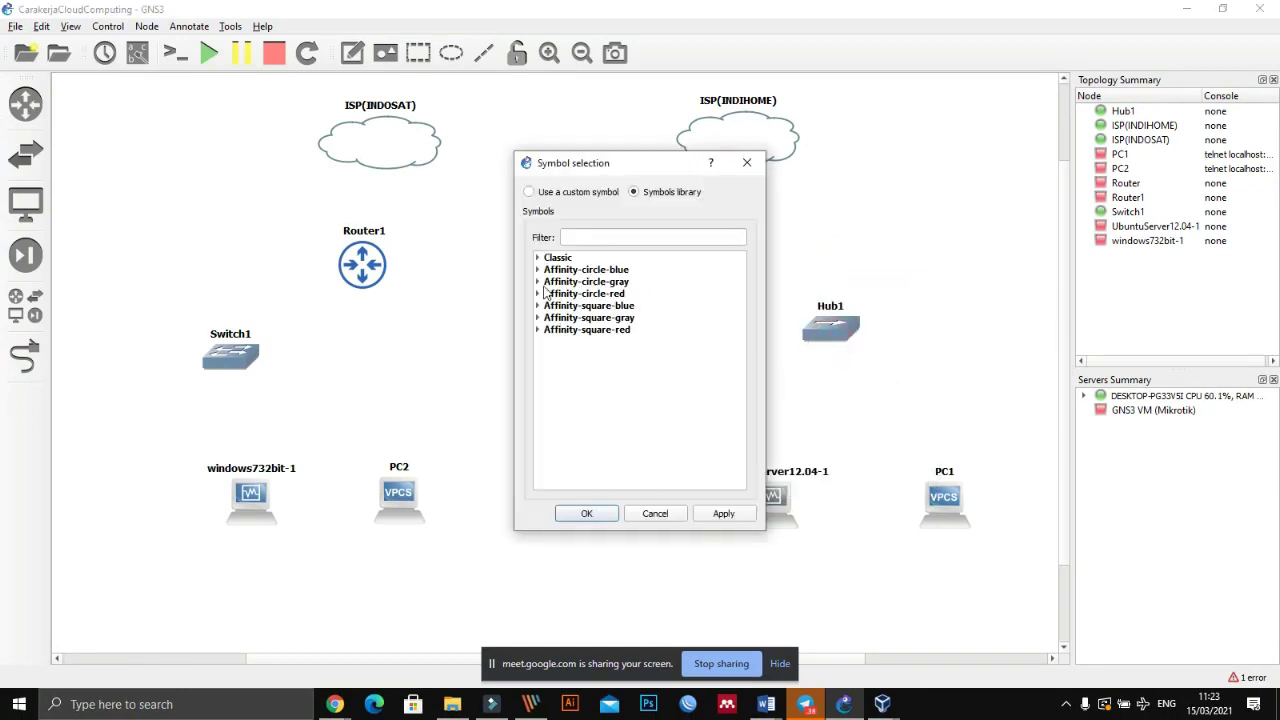
{"action": "left_click", "coordinate": [538, 270]}
{"action": "scroll", "coordinate": [561, 365], "scroll_direction": "down", "scroll_amount": 10}
{"action": "scroll", "coordinate": [561, 365], "scroll_direction": "down", "scroll_amount": 5}
{"action": "scroll", "coordinate": [561, 365], "scroll_direction": "down", "scroll_amount": 3}
{"action": "left_click", "coordinate": [575, 335]}
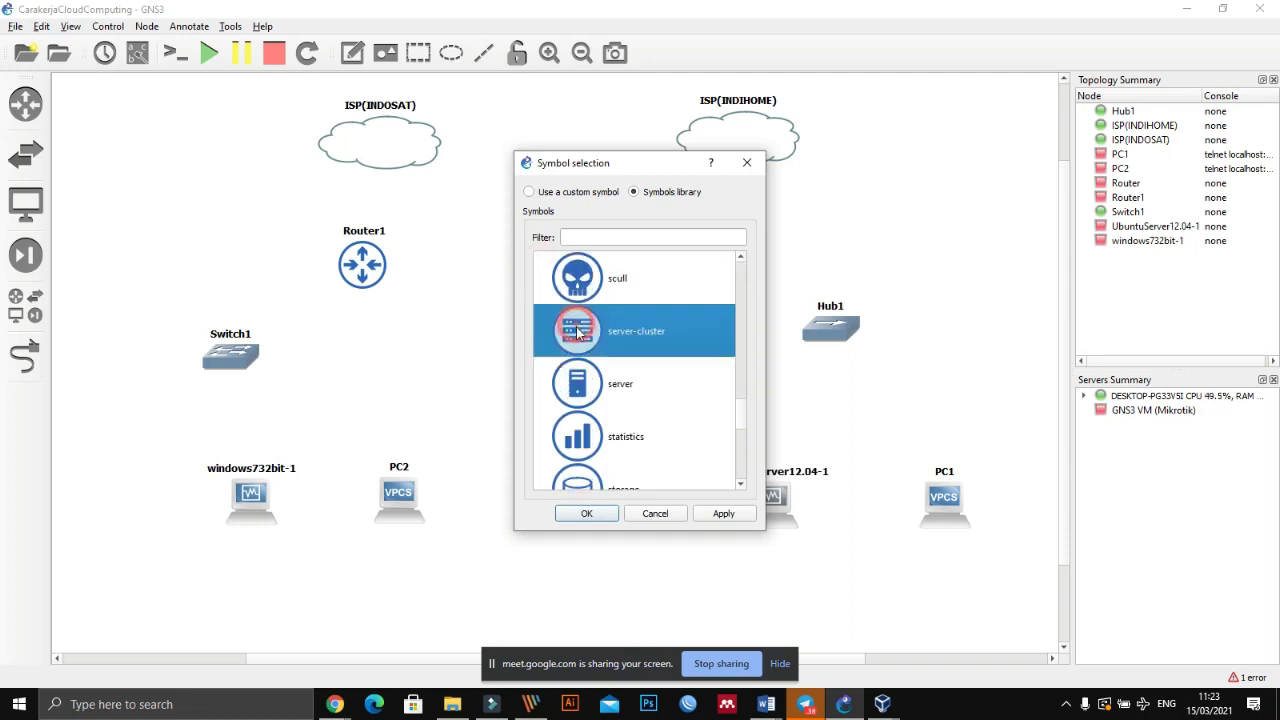
{"action": "left_click", "coordinate": [593, 398]}
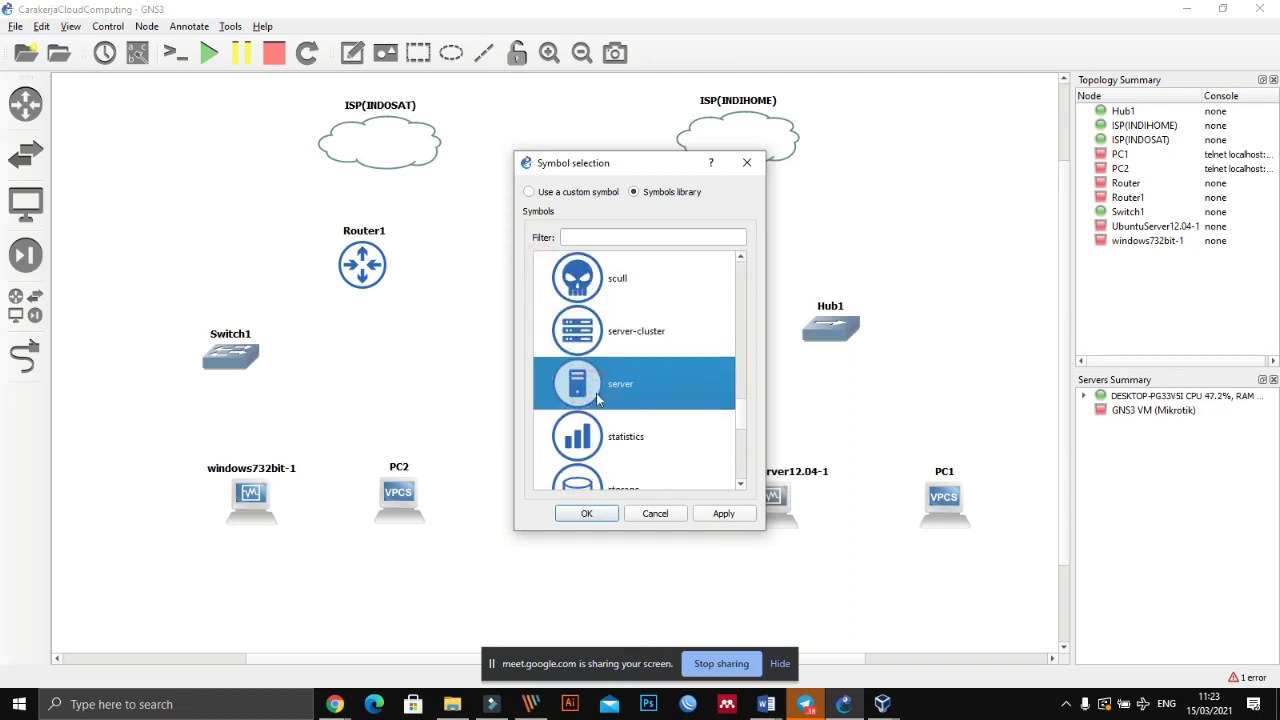
{"action": "left_click", "coordinate": [576, 345]}
{"action": "left_click", "coordinate": [729, 512]}
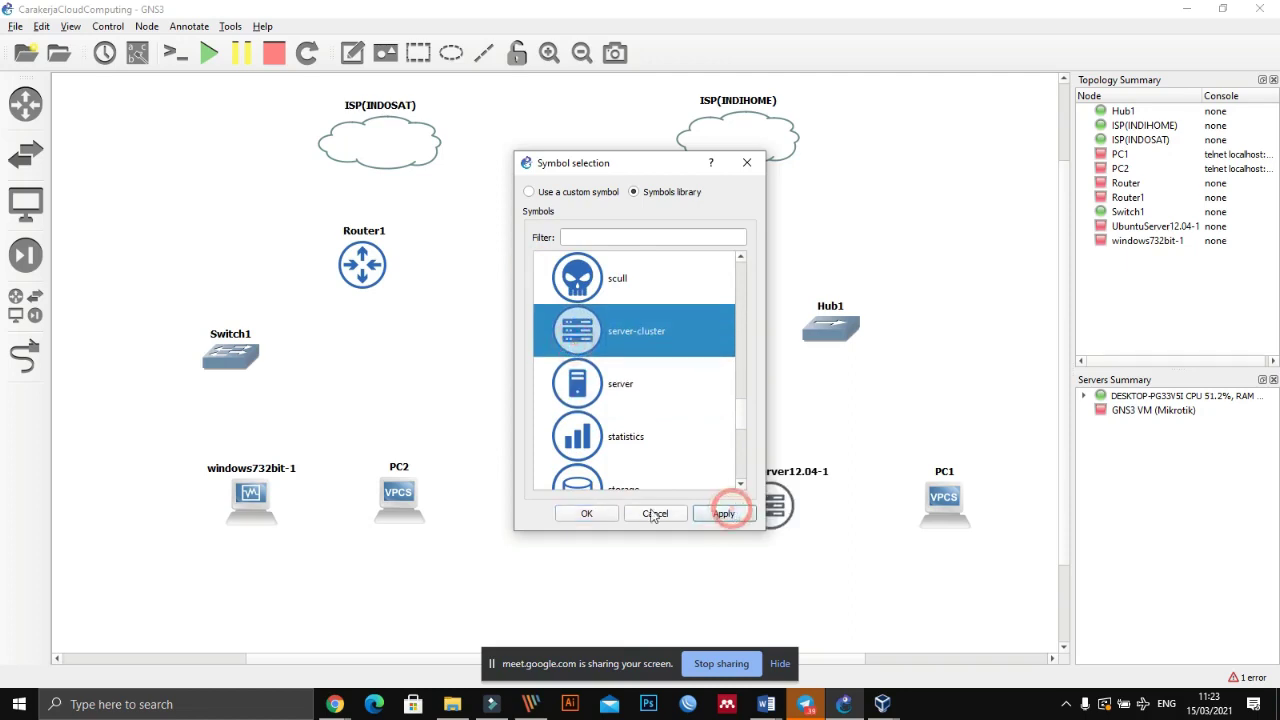
{"action": "left_click", "coordinate": [587, 513]}
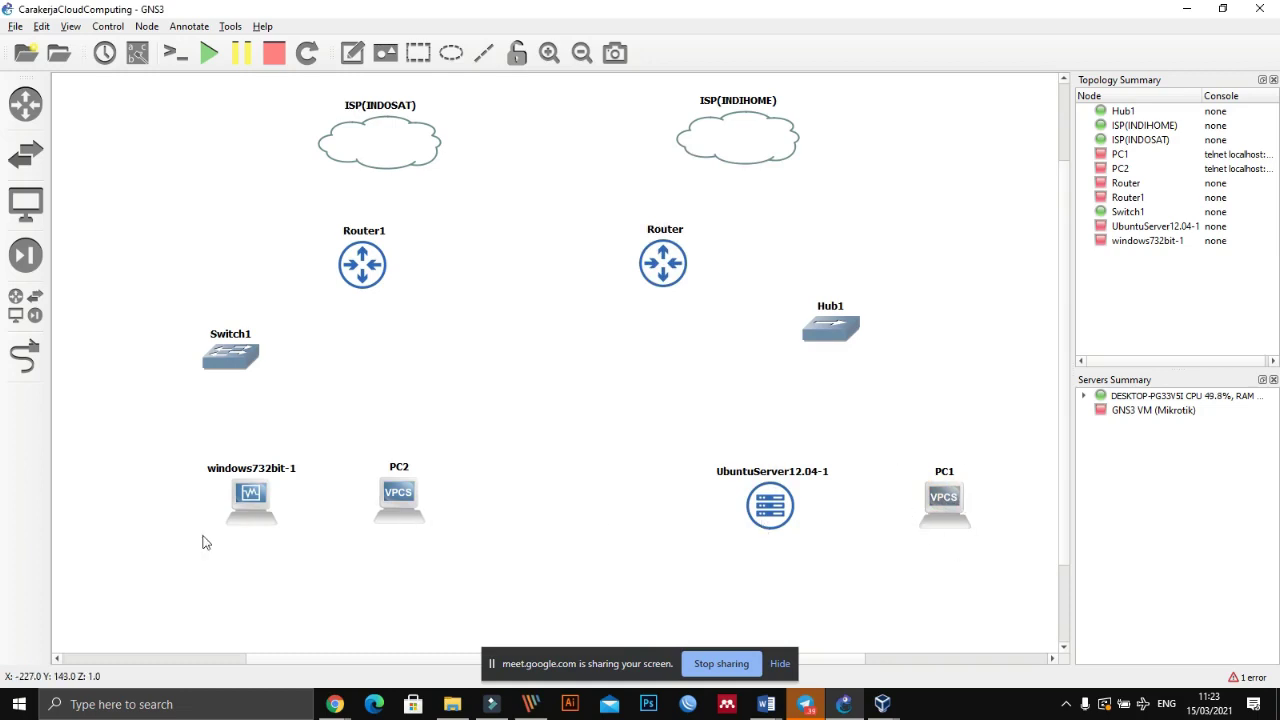
- Change the windows732bit-1 symbol to server from the Affinity-circle-blue library, and shift PC2 slightly left
{"action": "right_click", "coordinate": [245, 498]}
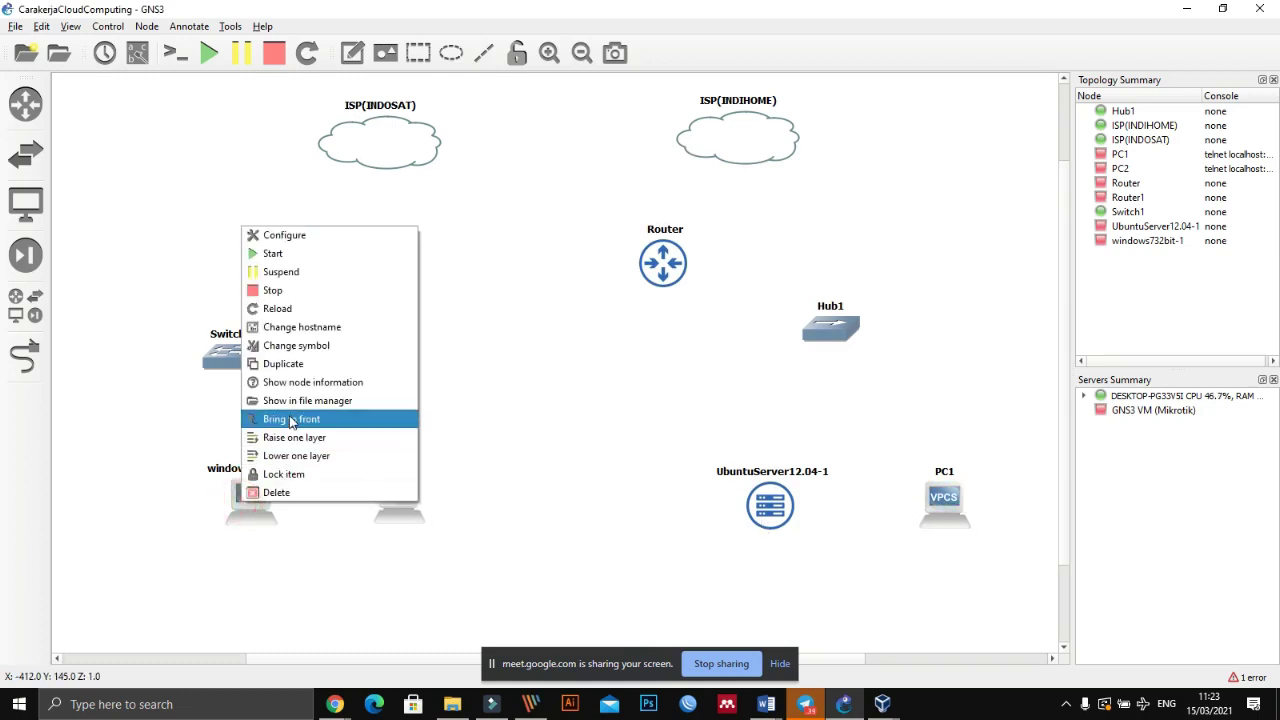
{"action": "left_click", "coordinate": [300, 345]}
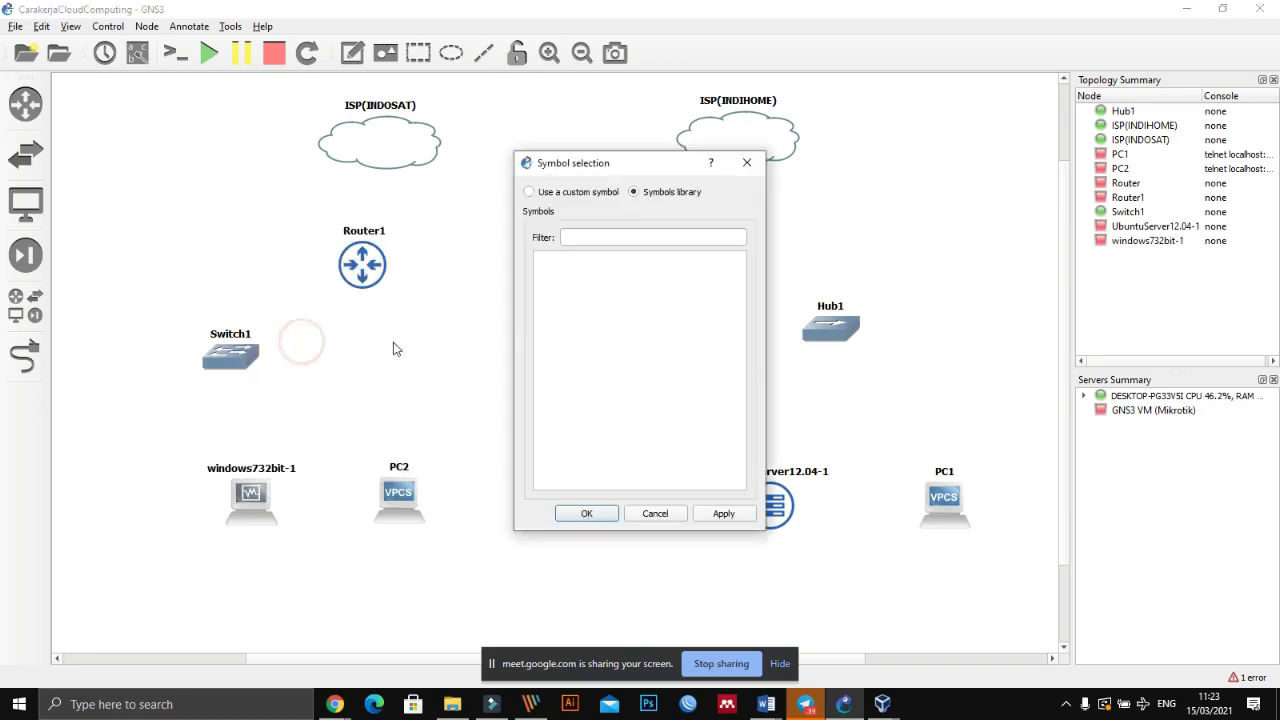
{"action": "left_click", "coordinate": [539, 270]}
{"action": "scroll", "coordinate": [572, 347], "scroll_direction": "down", "scroll_amount": 10}
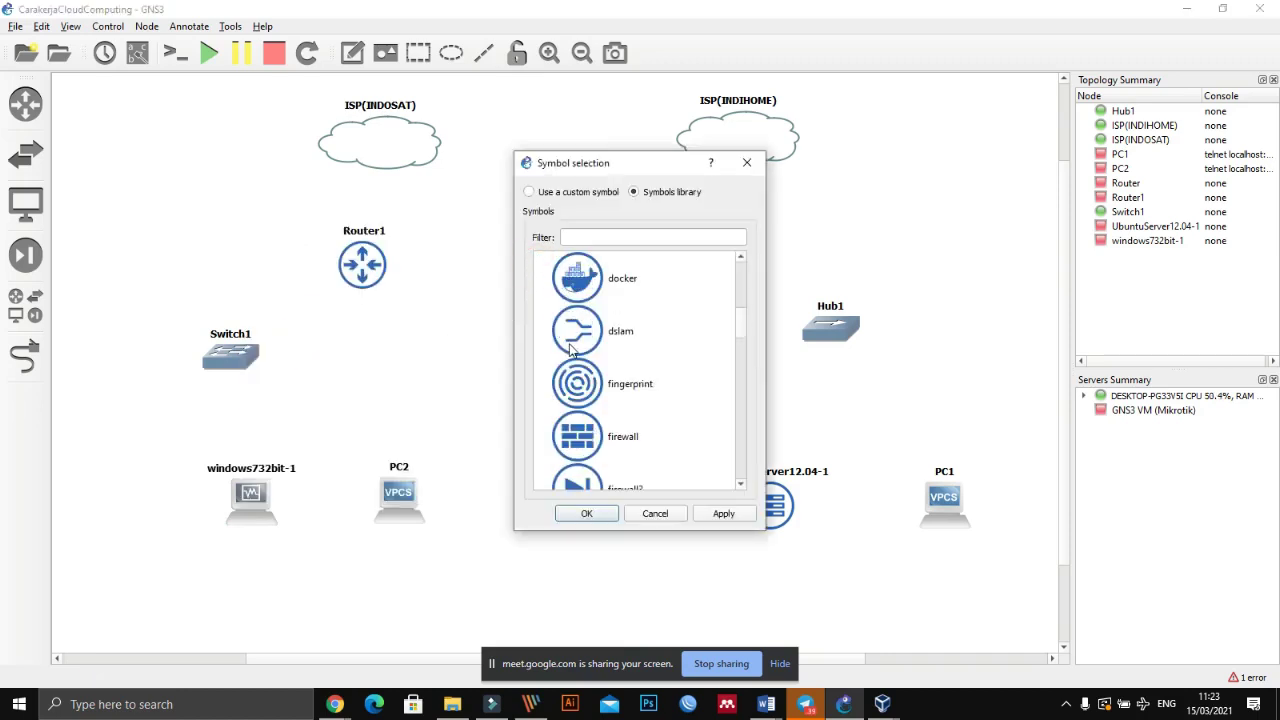
{"action": "scroll", "coordinate": [570, 370], "scroll_direction": "down", "scroll_amount": 5}
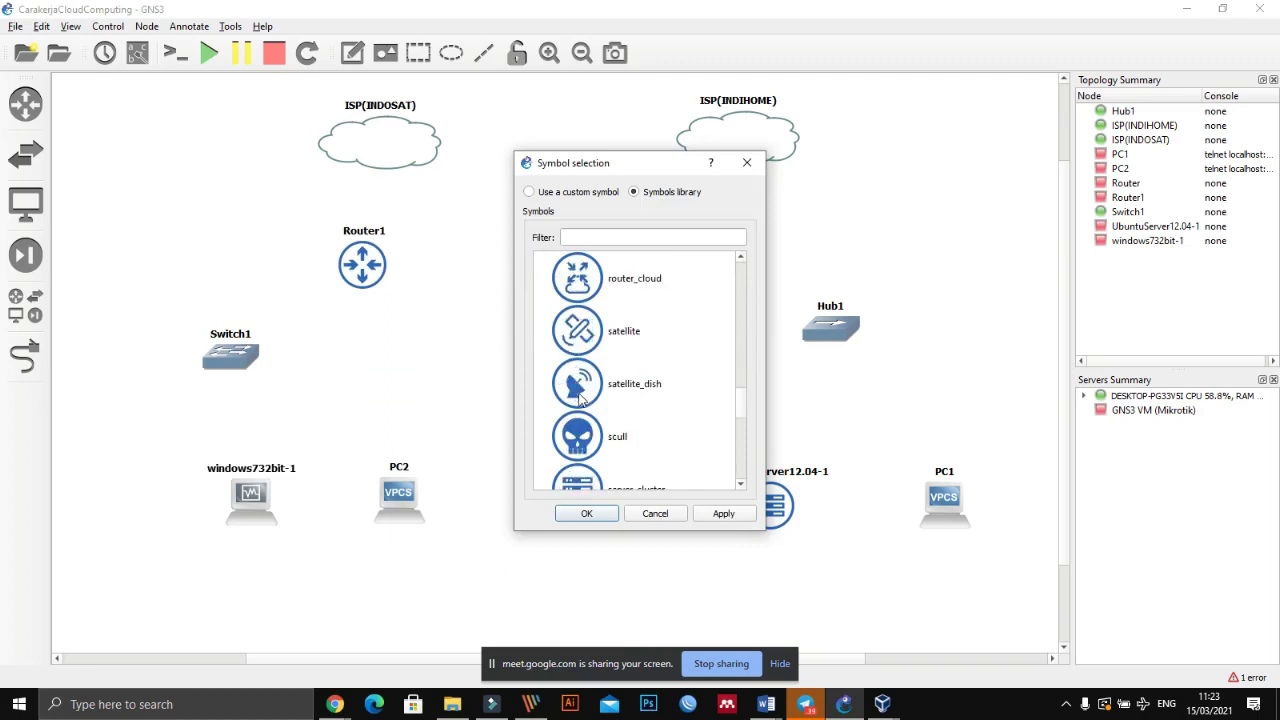
{"action": "left_click", "coordinate": [590, 395]}
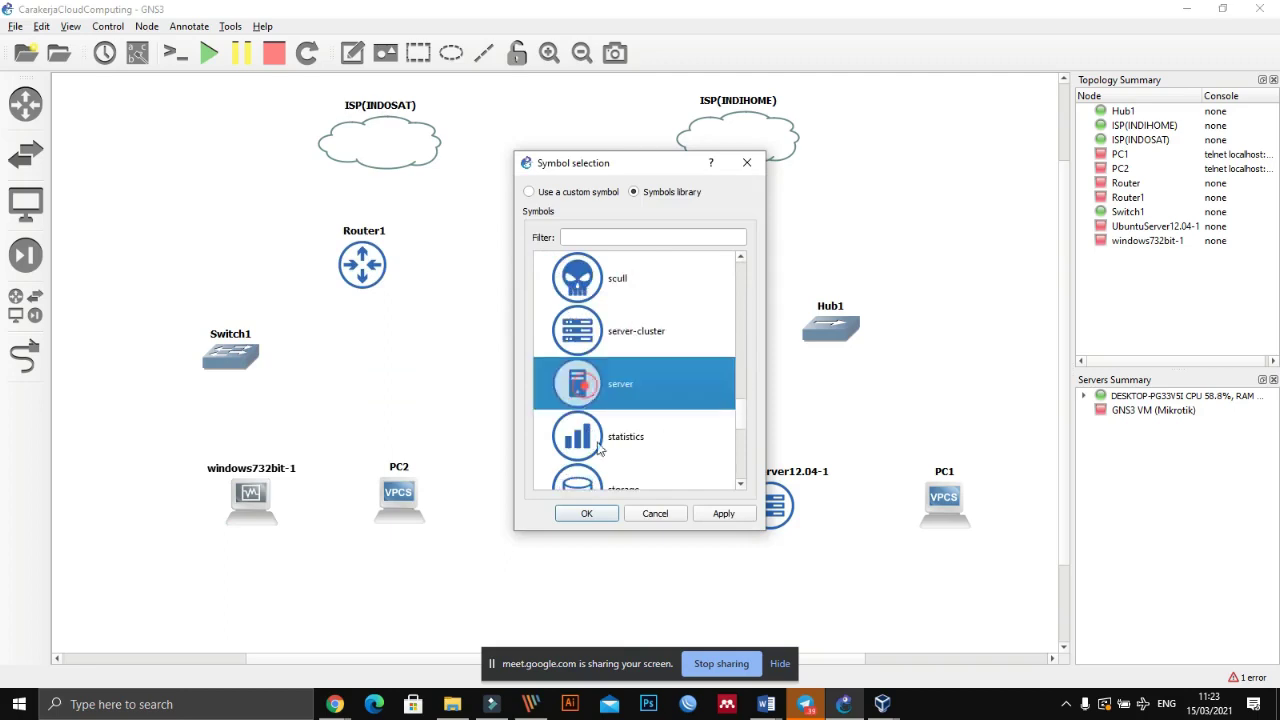
{"action": "left_click", "coordinate": [718, 515]}
{"action": "left_click", "coordinate": [575, 514]}
{"action": "left_click_drag", "start_coordinate": [421, 505], "coordinate": [413, 505]}
{"action": "left_click", "coordinate": [483, 520]}
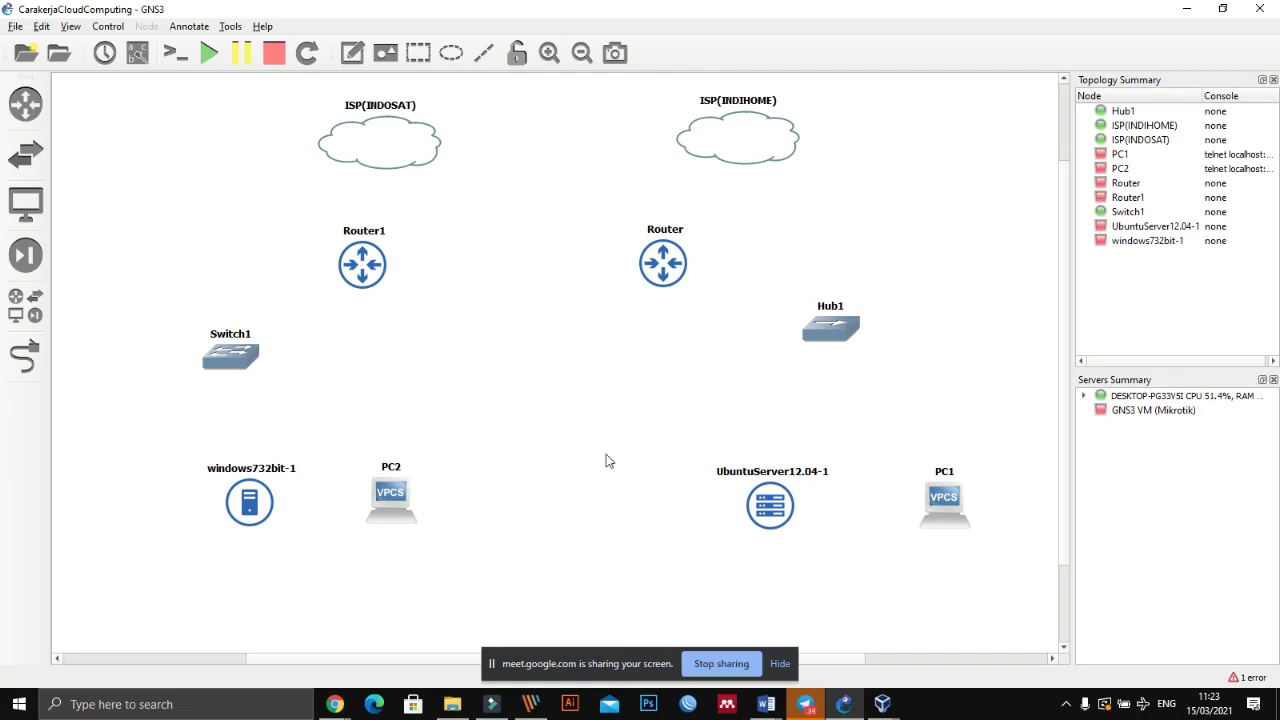
- Start adding links and connect the ISP(INDIHOME) cloud to the Router node
{"action": "left_click", "coordinate": [25, 357]}
{"action": "left_click", "coordinate": [754, 139]}
{"action": "left_click", "coordinate": [789, 150]}
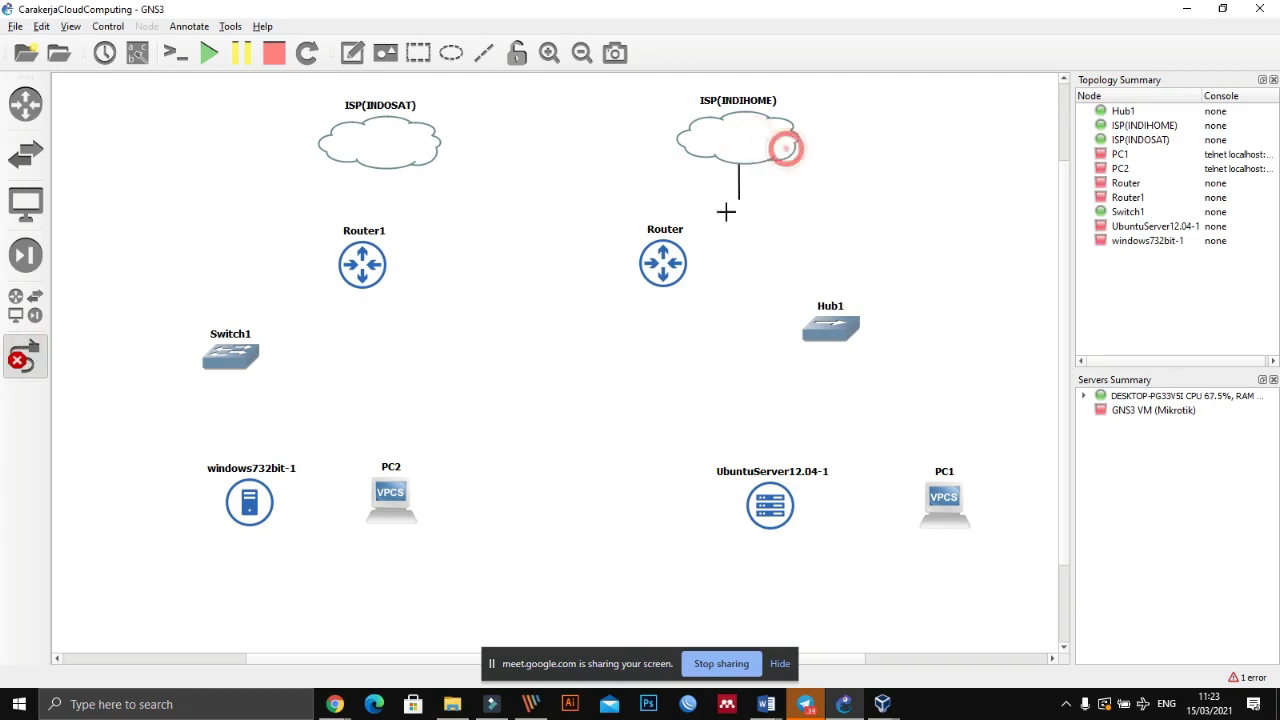
{"action": "left_click", "coordinate": [662, 258]}
{"action": "left_click", "coordinate": [683, 257]}
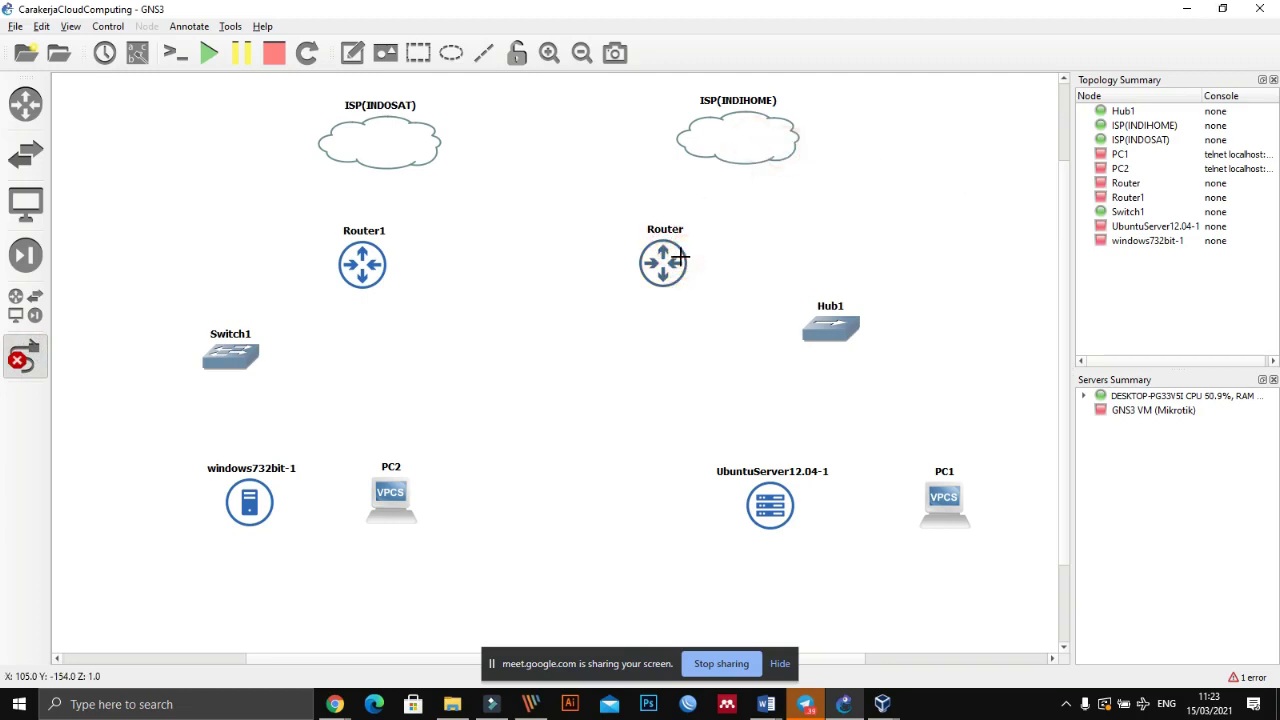
- Link the Router node's Ethernet1 port to Hub1's Ethernet0 port
{"action": "left_click", "coordinate": [663, 259]}
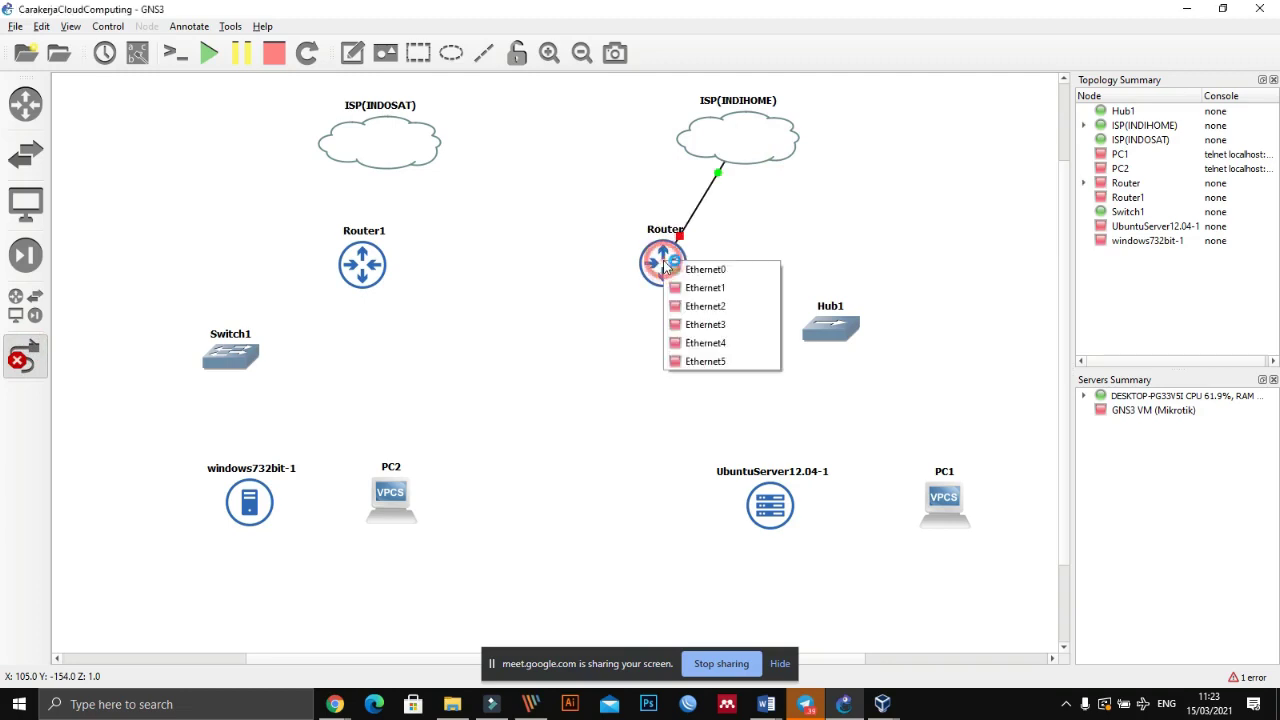
{"action": "left_click", "coordinate": [691, 288]}
{"action": "left_click", "coordinate": [837, 325]}
{"action": "left_click", "coordinate": [850, 332]}
{"action": "left_click", "coordinate": [827, 326]}
{"action": "left_click", "coordinate": [852, 334]}
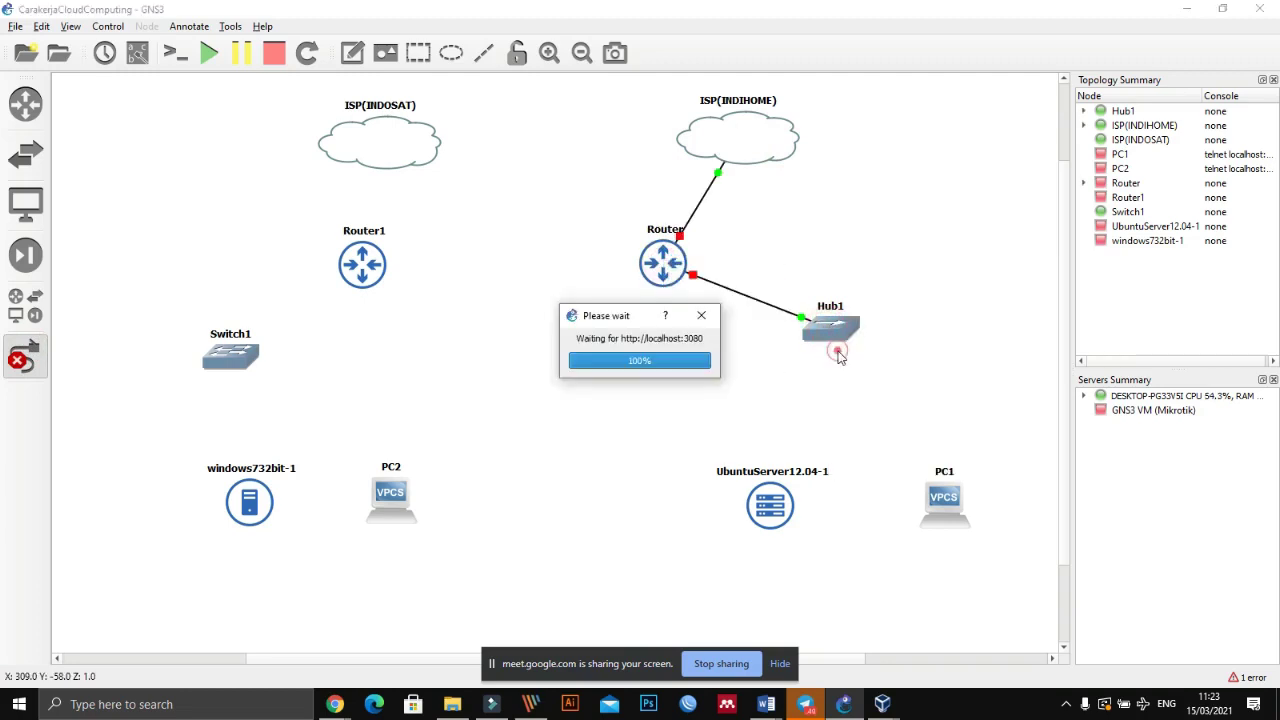
- Link Hub1's Ethernet1 port to UbuntuServer12.04-1
{"action": "left_click", "coordinate": [825, 330]}
{"action": "left_click", "coordinate": [850, 362]}
{"action": "left_click", "coordinate": [762, 506]}
{"action": "left_click", "coordinate": [790, 514]}
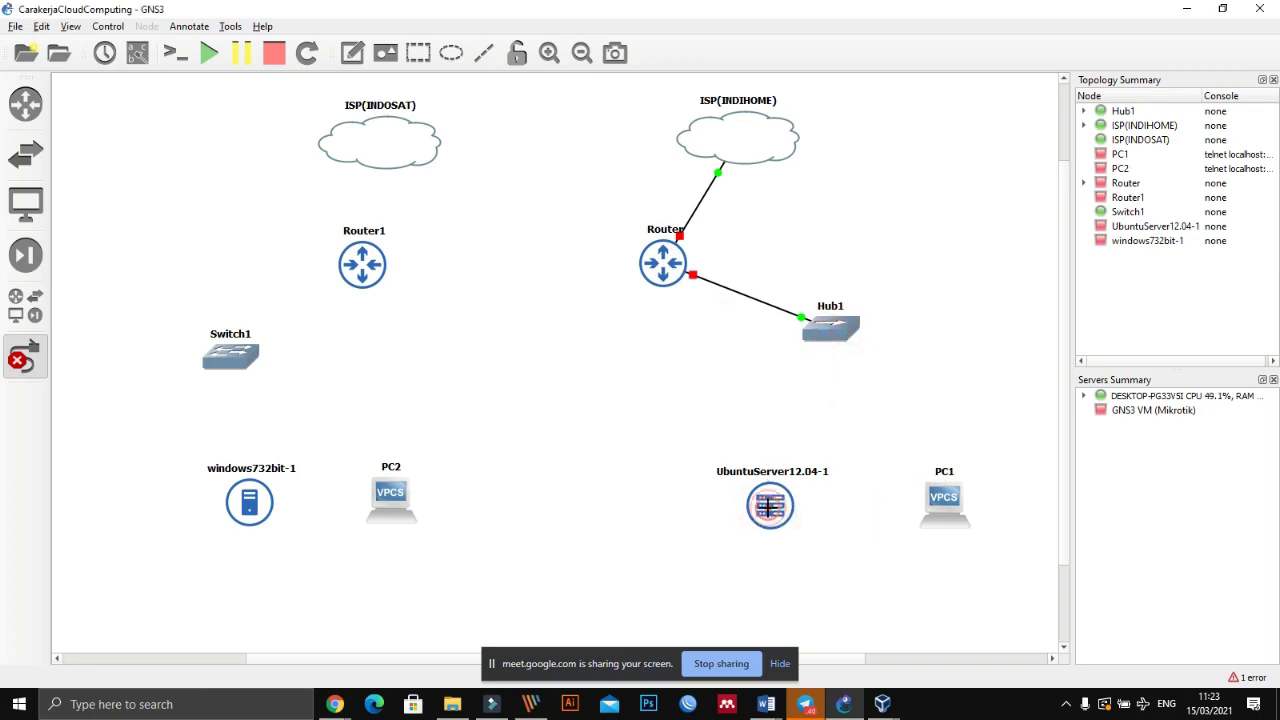
- Mark the occupied ports in Hub1's port list and link Hub1's Ethernet2 port to PC1
{"action": "left_click", "coordinate": [839, 332]}
{"action": "left_click", "coordinate": [840, 338]}
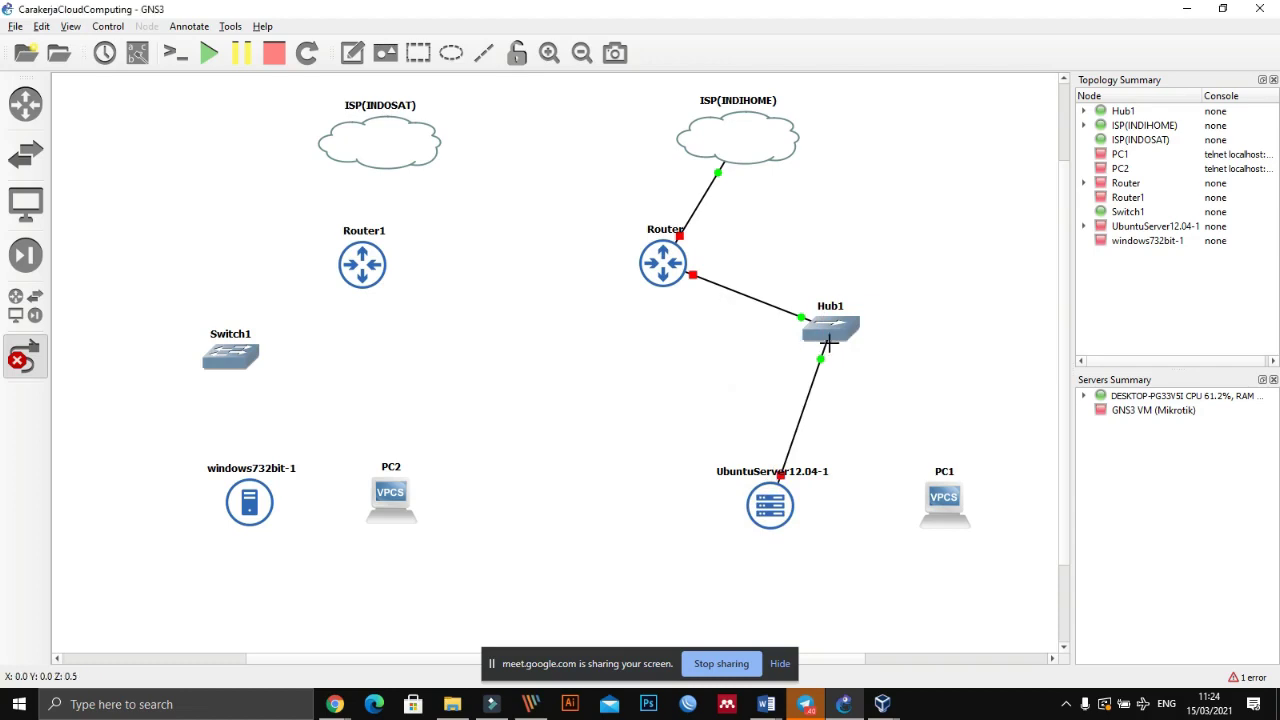
{"action": "left_click", "coordinate": [836, 332]}
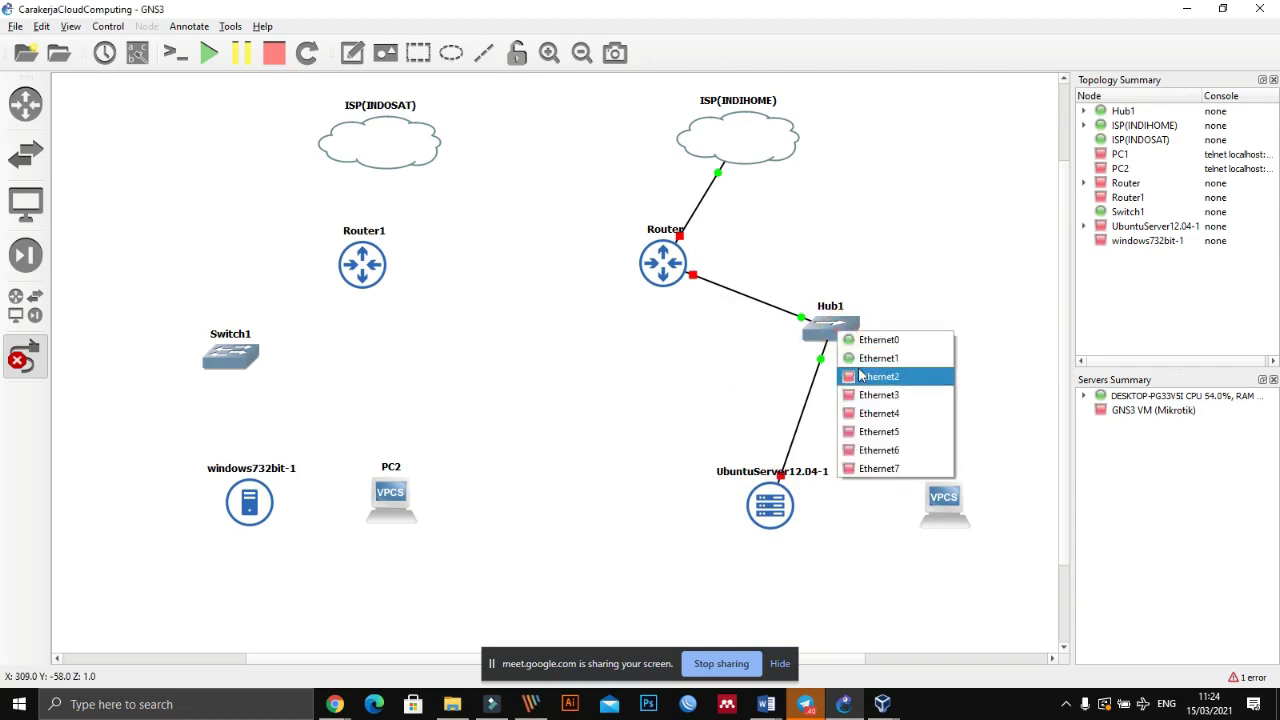
{"action": "left_click_drag", "start_coordinate": [764, 340], "coordinate": [830, 322]}
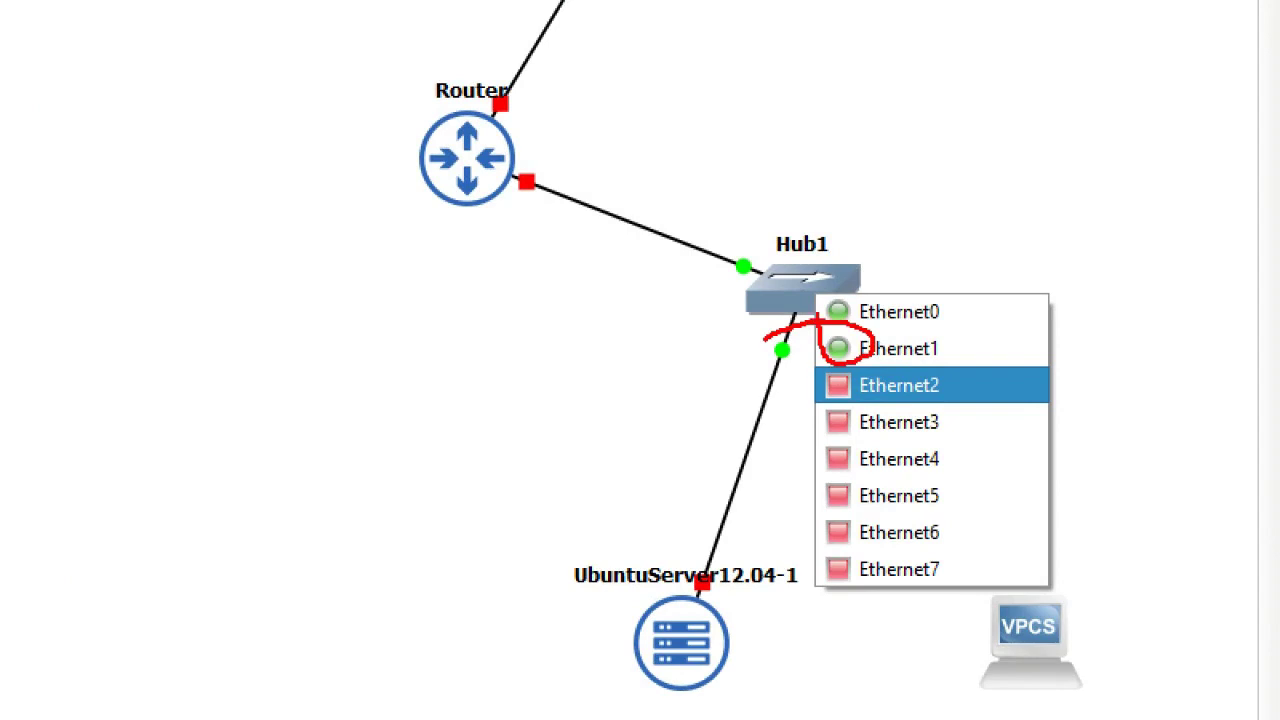
{"action": "key", "text": "Escape"}
{"action": "left_click", "coordinate": [813, 308]}
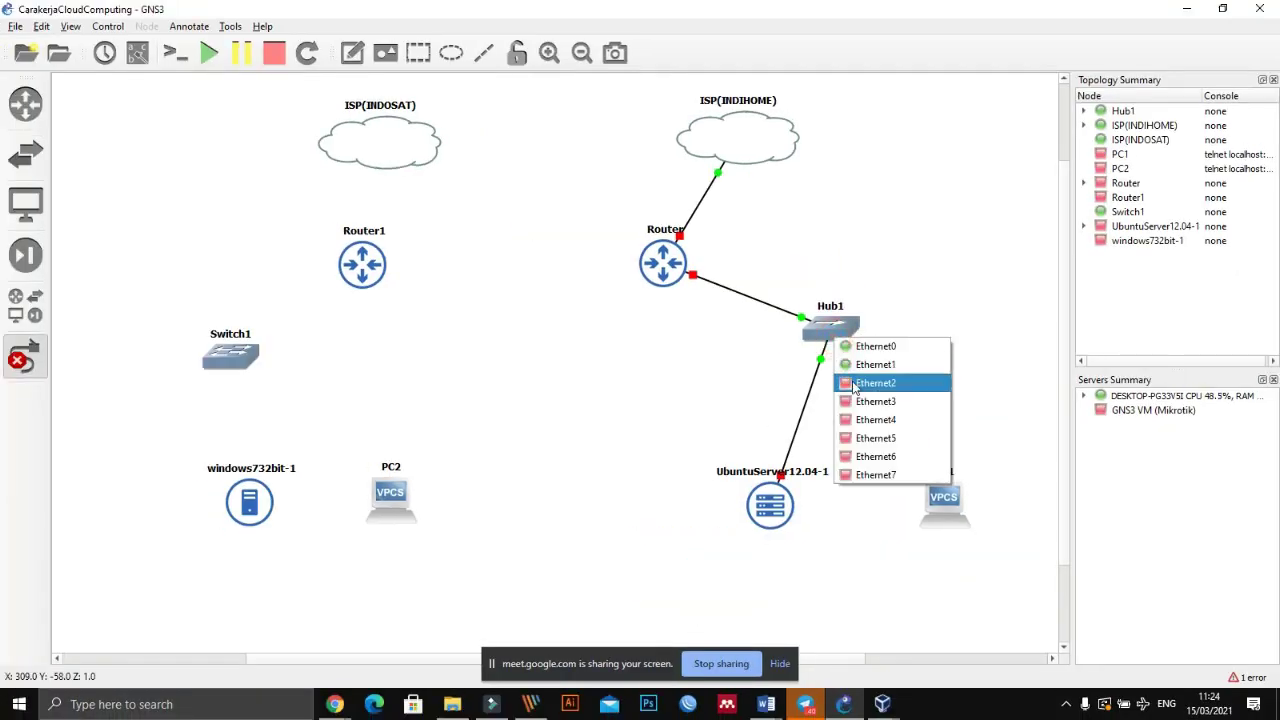
{"action": "left_click", "coordinate": [853, 365]}
{"action": "left_click", "coordinate": [944, 499]}
{"action": "left_click", "coordinate": [966, 508]}
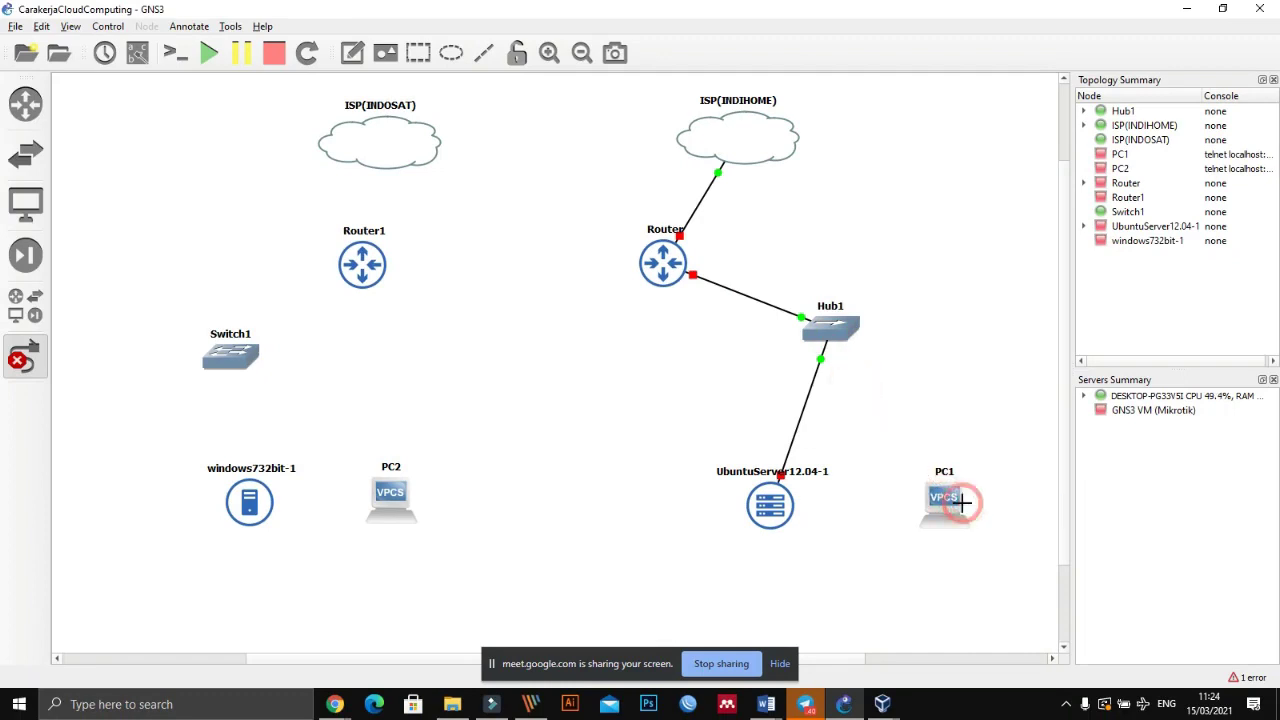
- Link the ISP(INDOSAT) cloud's Ethernet port to Router1
{"action": "left_click", "coordinate": [390, 145]}
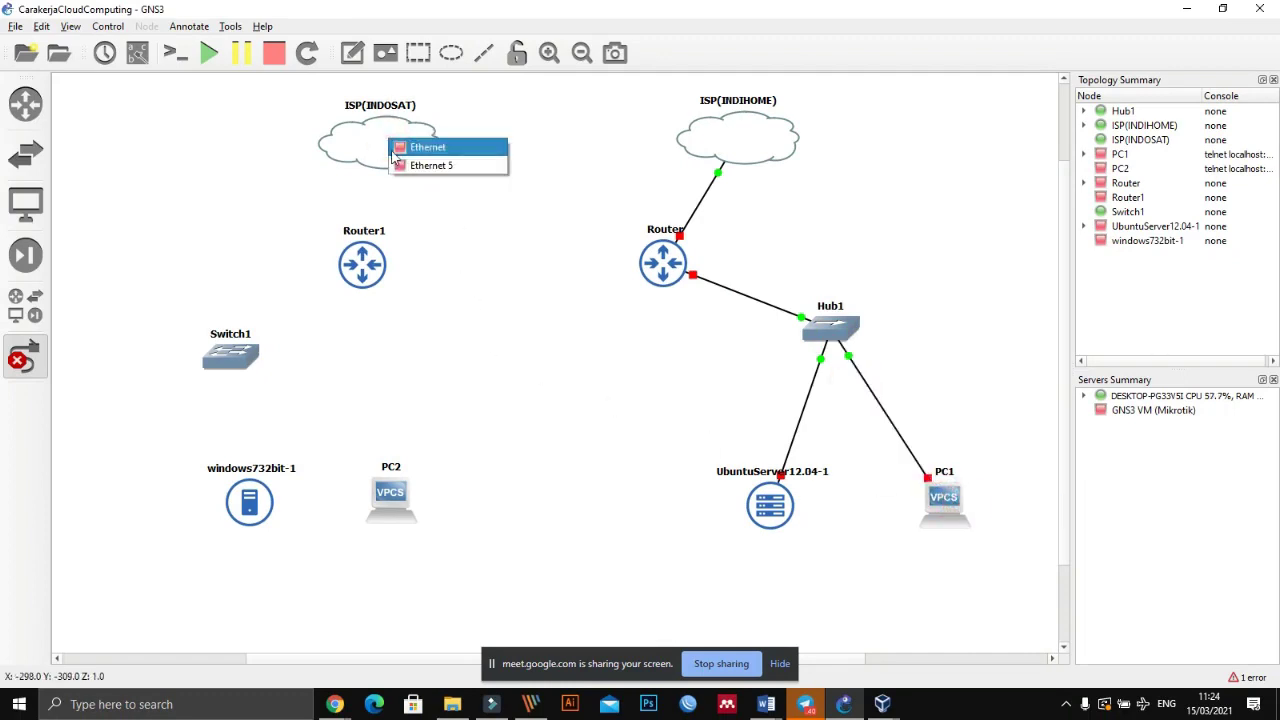
{"action": "left_click", "coordinate": [395, 148]}
{"action": "left_click", "coordinate": [364, 262]}
{"action": "left_click", "coordinate": [386, 272]}
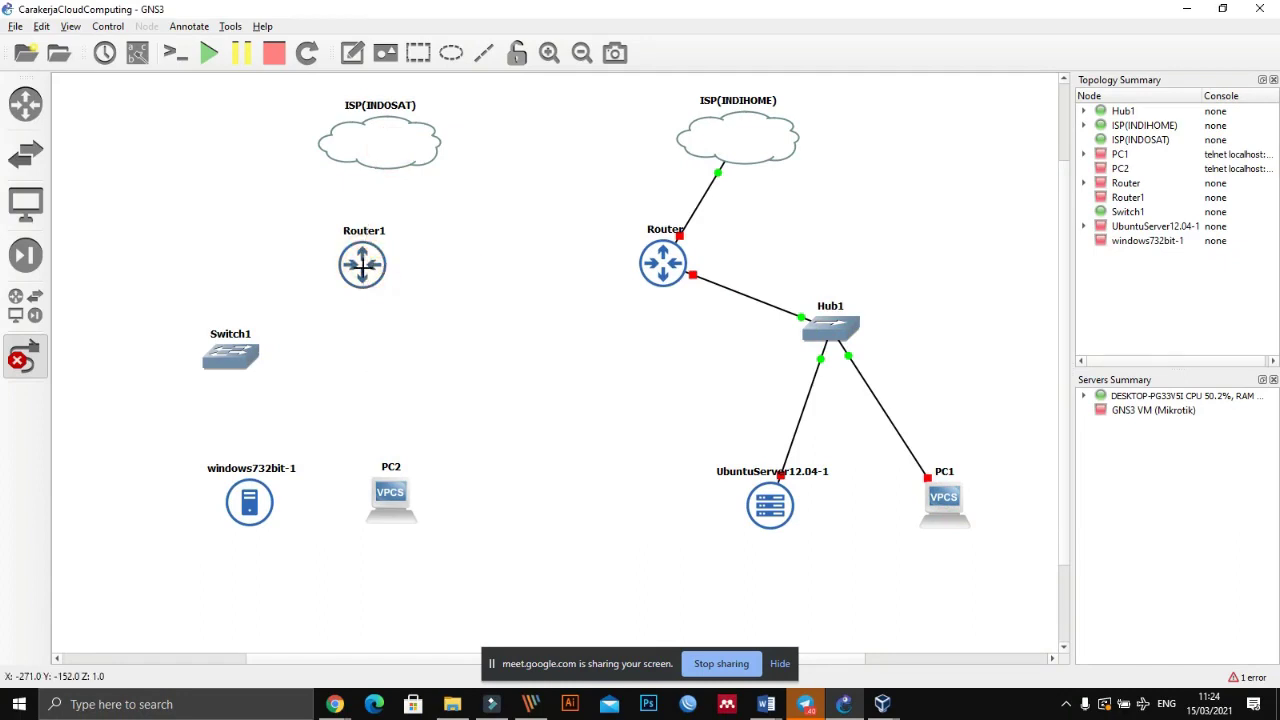
- Link Router1's Ethernet1 port to Switch1
{"action": "left_click", "coordinate": [365, 267]}
{"action": "left_click", "coordinate": [378, 289]}
{"action": "left_click", "coordinate": [205, 360]}
{"action": "left_click", "coordinate": [230, 368]}
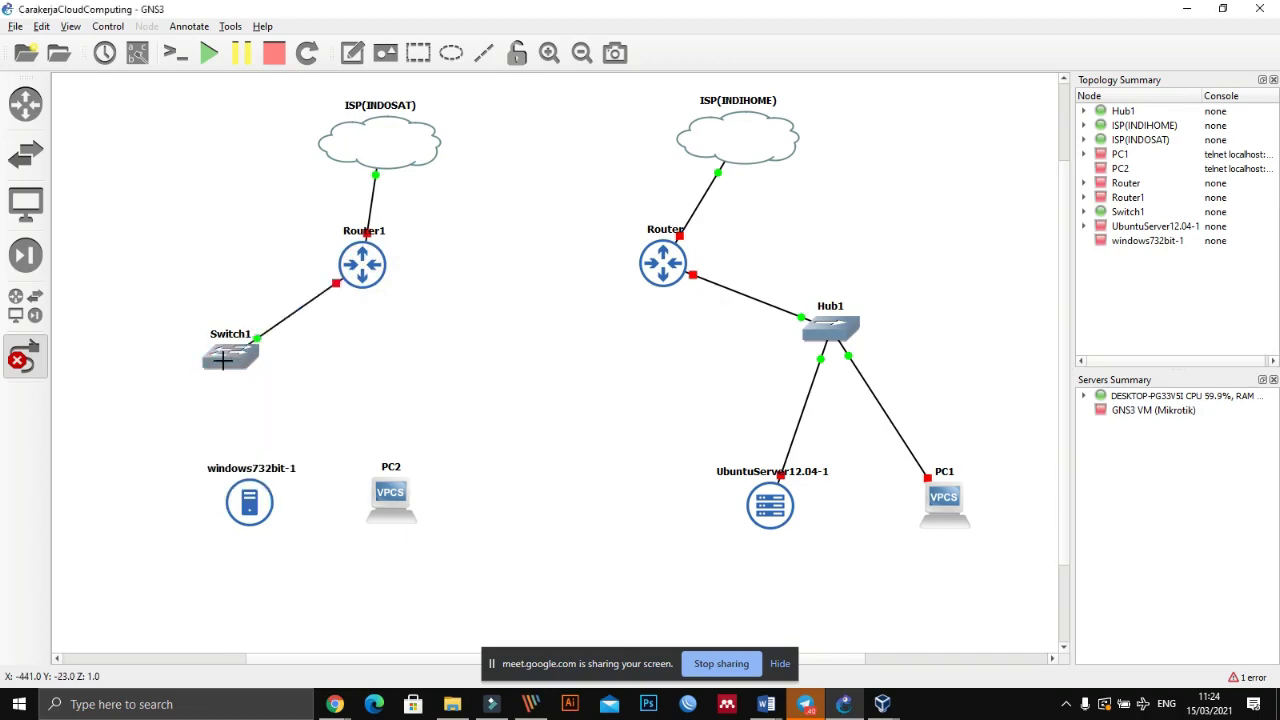
- Link Switch1 to the Ethernet0 port of windows732bit-1
{"action": "left_click", "coordinate": [230, 366]}
{"action": "left_click", "coordinate": [245, 385]}
{"action": "left_click", "coordinate": [250, 505]}
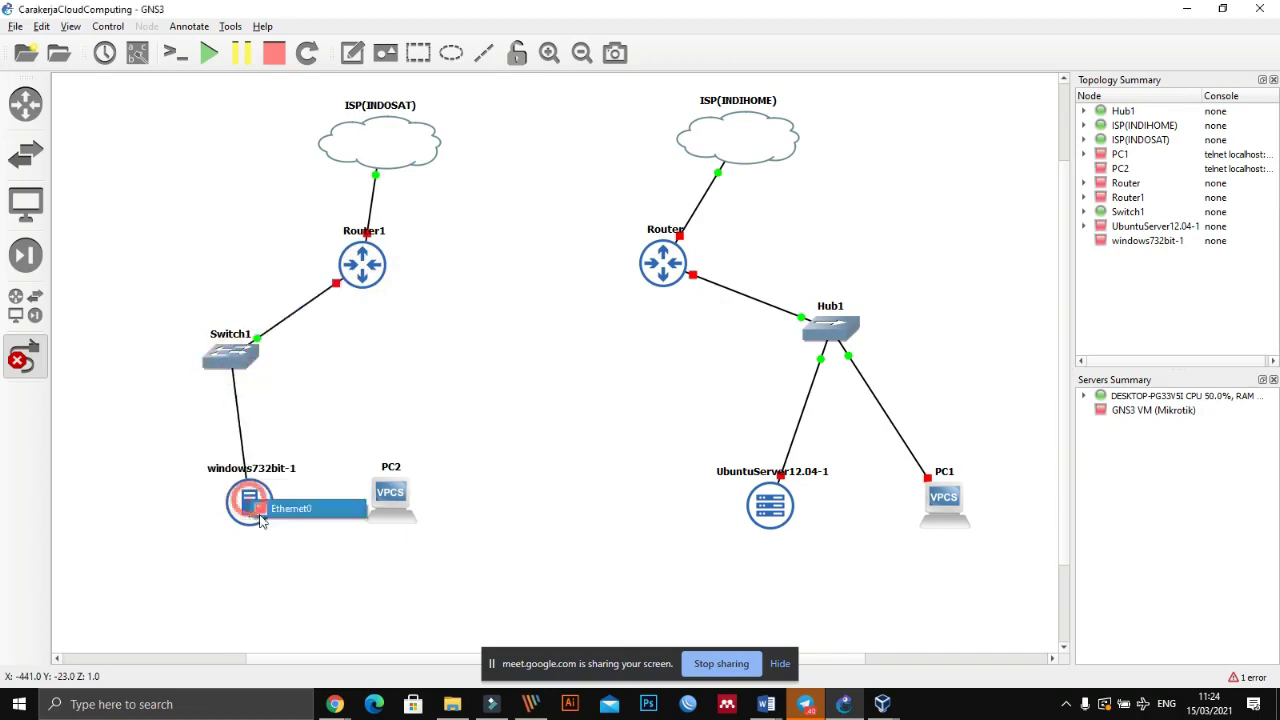
{"action": "left_click", "coordinate": [260, 508]}
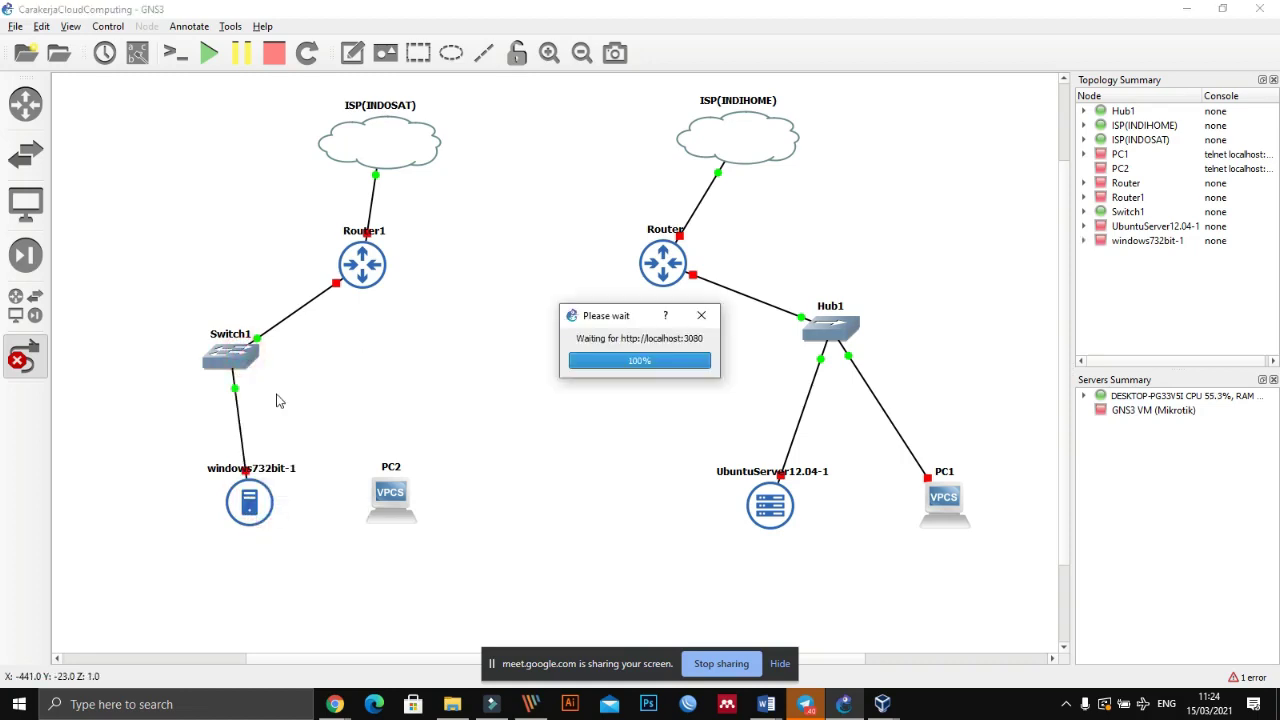
- Link Switch1 to PC2 and leave link mode
{"action": "left_click", "coordinate": [230, 354]}
{"action": "left_click", "coordinate": [258, 390]}
{"action": "left_click", "coordinate": [388, 494]}
{"action": "left_click", "coordinate": [388, 494]}
{"action": "left_click", "coordinate": [430, 501]}
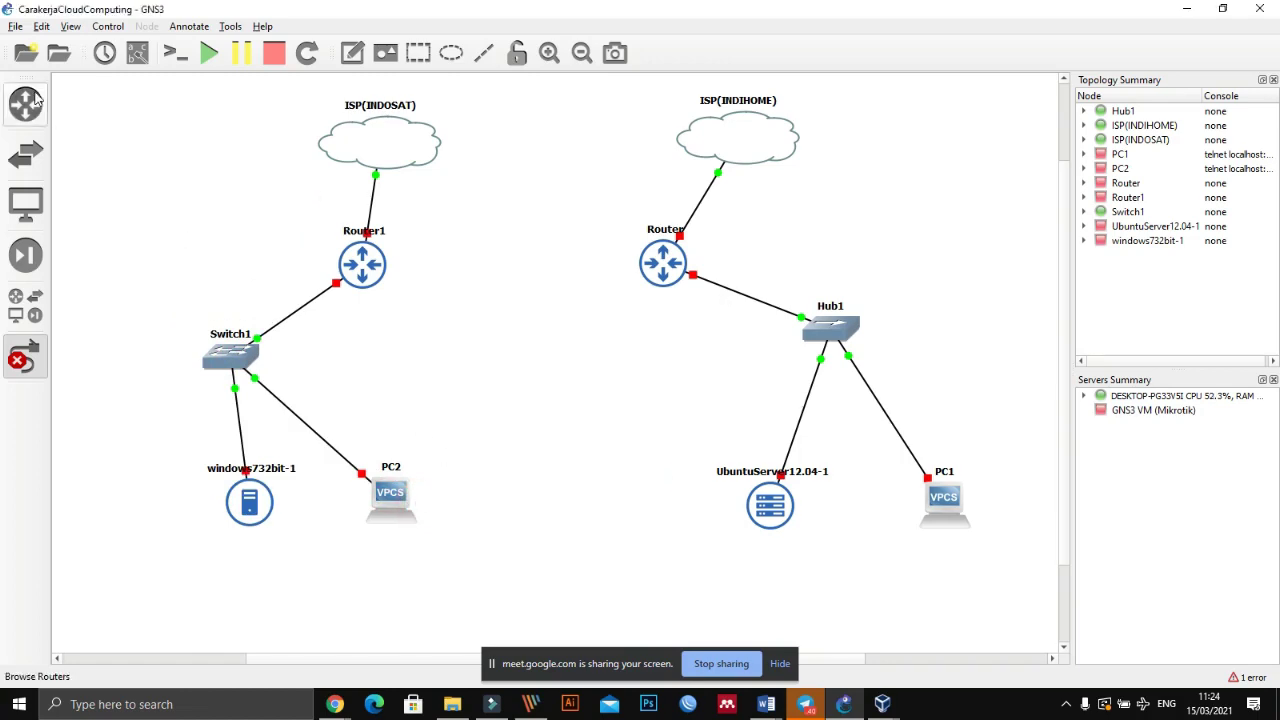
{"action": "left_click", "coordinate": [25, 357]}
- Spread windows732bit-1 and PC2 slightly further apart, and move the ISP(INDIHOME) and ISP(INDOSAT) clouds closer together
{"action": "mouse_move", "coordinate": [252, 506]}
{"action": "left_mouse_down"}
{"action": "mouse_move", "coordinate": [222, 510]}
{"action": "mouse_move", "coordinate": [240, 518]}
{"action": "left_mouse_up"}
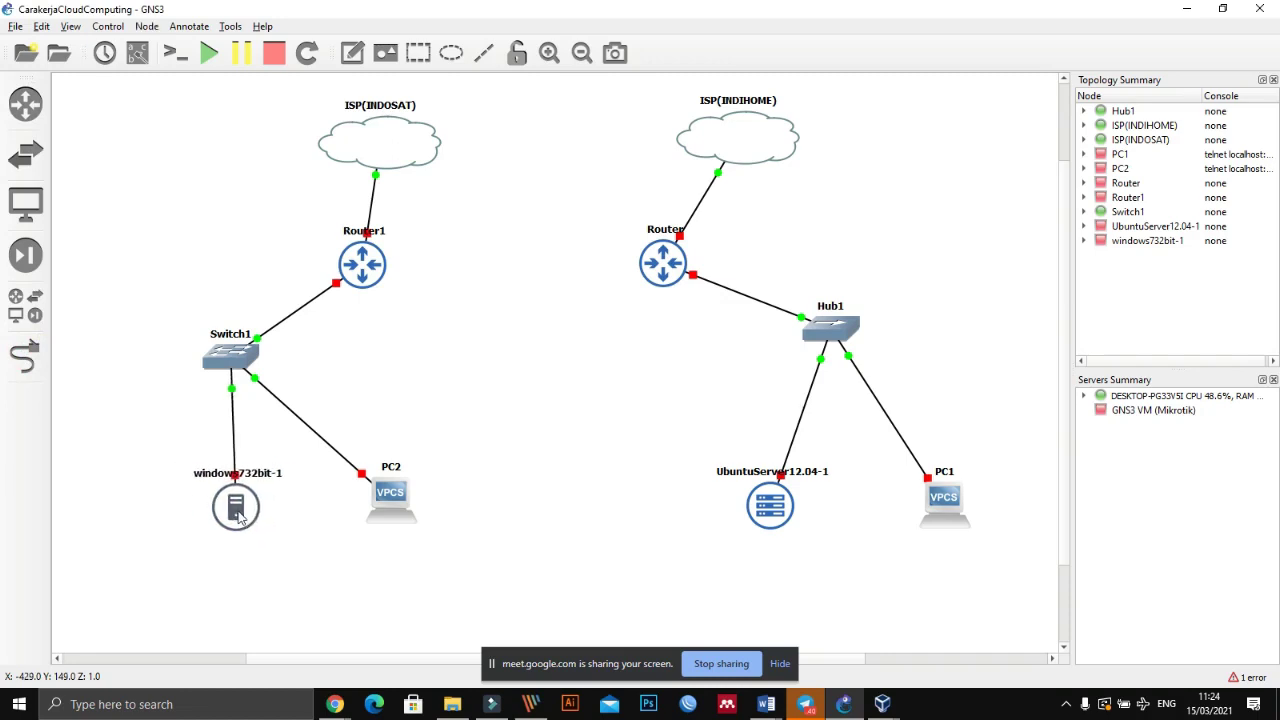
{"action": "left_click_drag", "start_coordinate": [415, 510], "coordinate": [437, 530]}
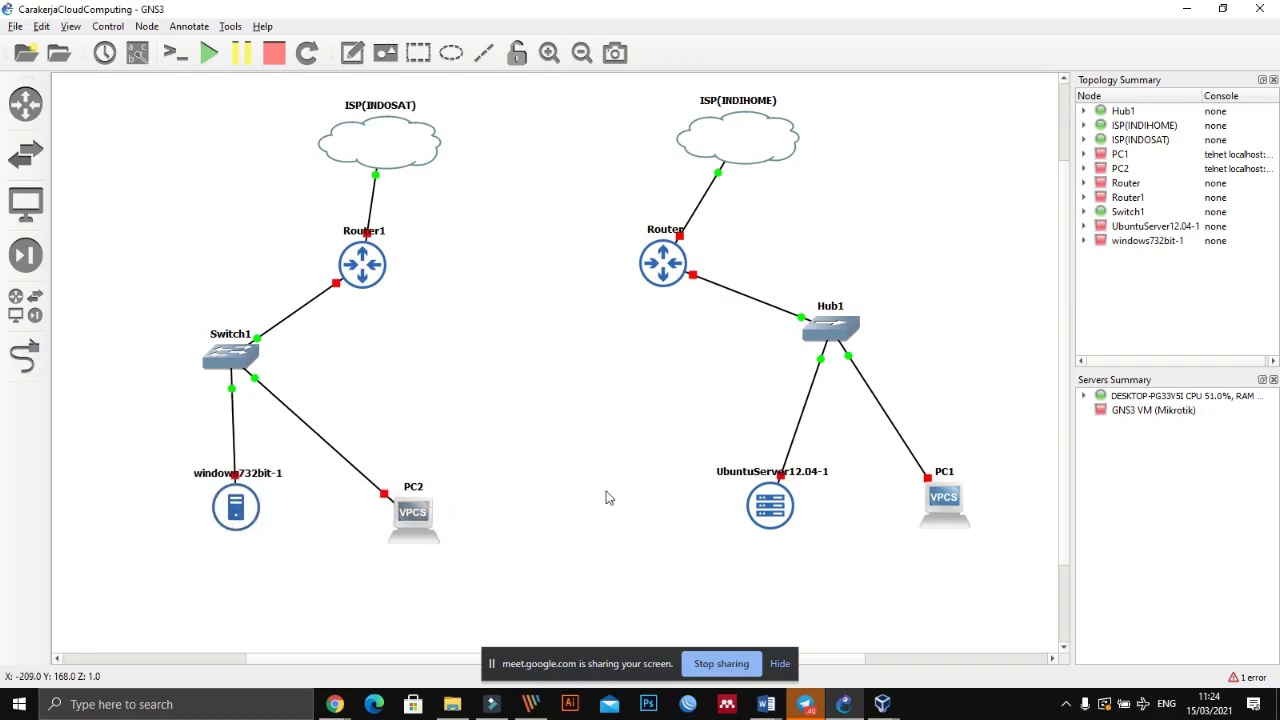
{"action": "scroll", "coordinate": [607, 497], "scroll_direction": "up", "scroll_amount": 1}
{"action": "left_click", "coordinate": [737, 192]}
{"action": "left_click_drag", "start_coordinate": [714, 200], "coordinate": [600, 205]}
{"action": "left_click_drag", "start_coordinate": [433, 224], "coordinate": [464, 222]}
{"action": "scroll", "coordinate": [511, 309], "scroll_direction": "down", "scroll_amount": 5}
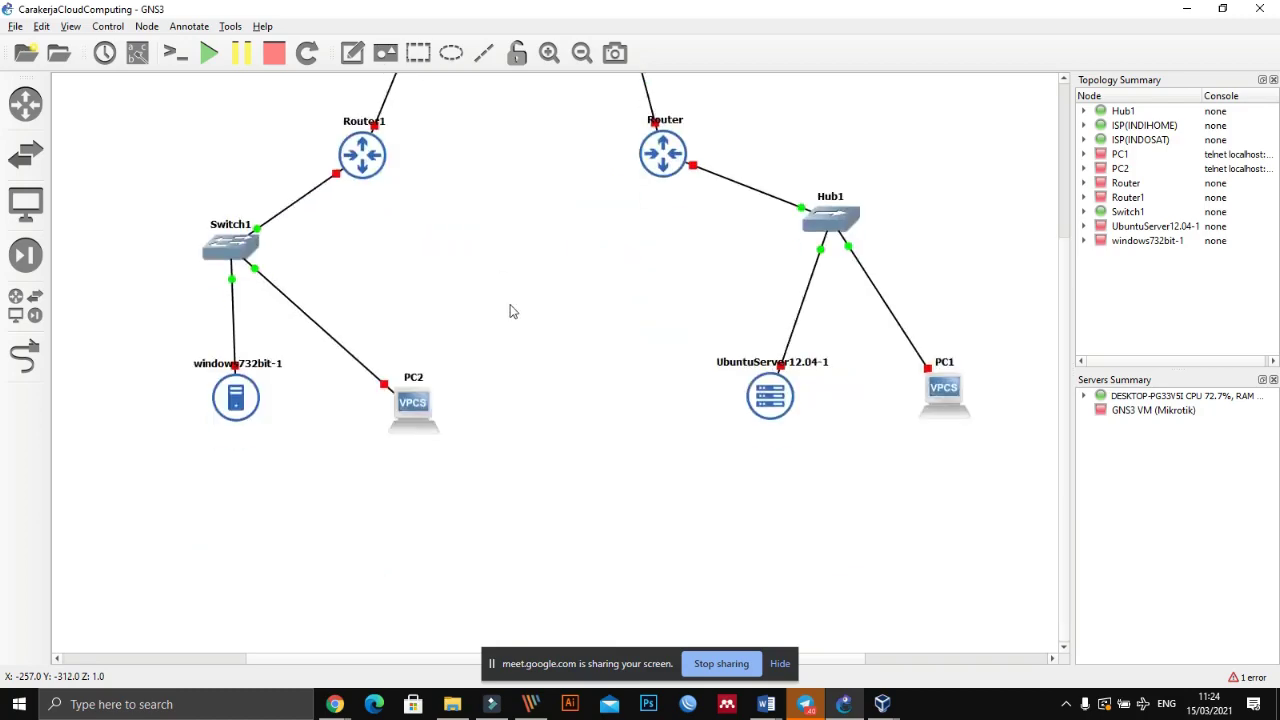
{"action": "scroll", "coordinate": [510, 311], "scroll_direction": "up", "scroll_amount": 2}
- Switch to the Google Meet tab in Chrome to check the running meeting, and return to the GNS3 topology
{"action": "mouse_move", "coordinate": [335, 704]}
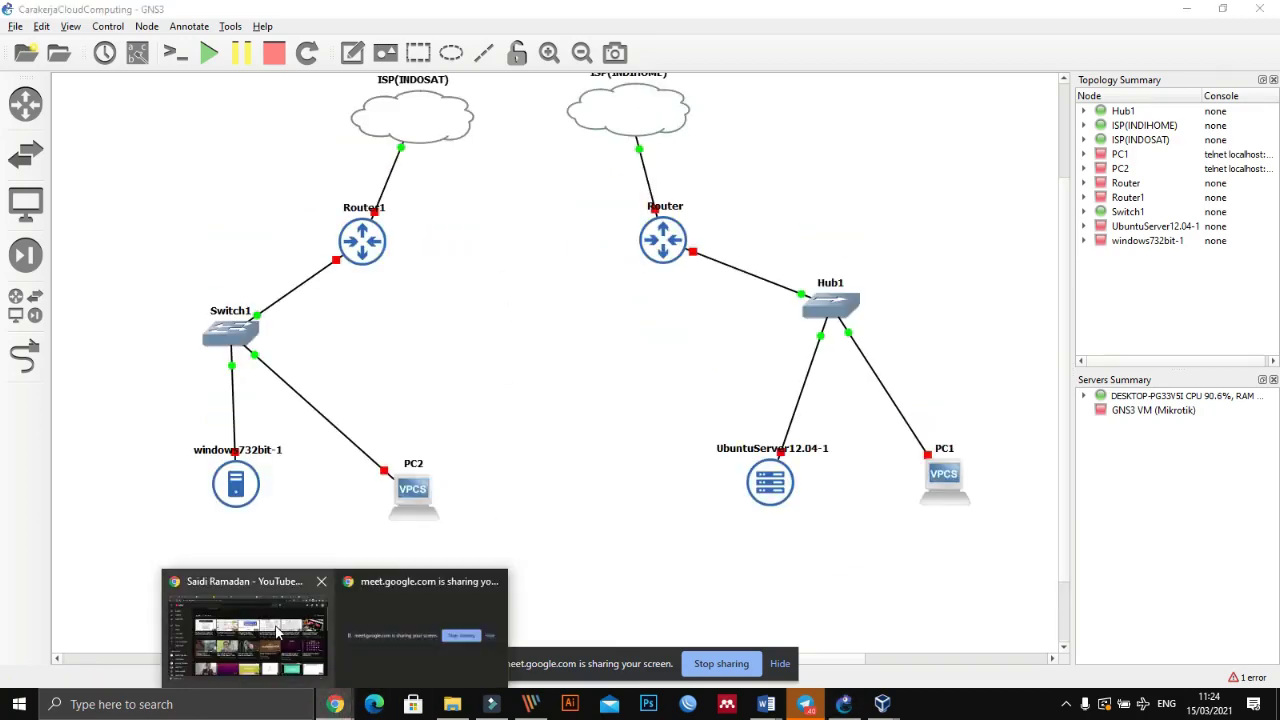
{"action": "left_click", "coordinate": [278, 630]}
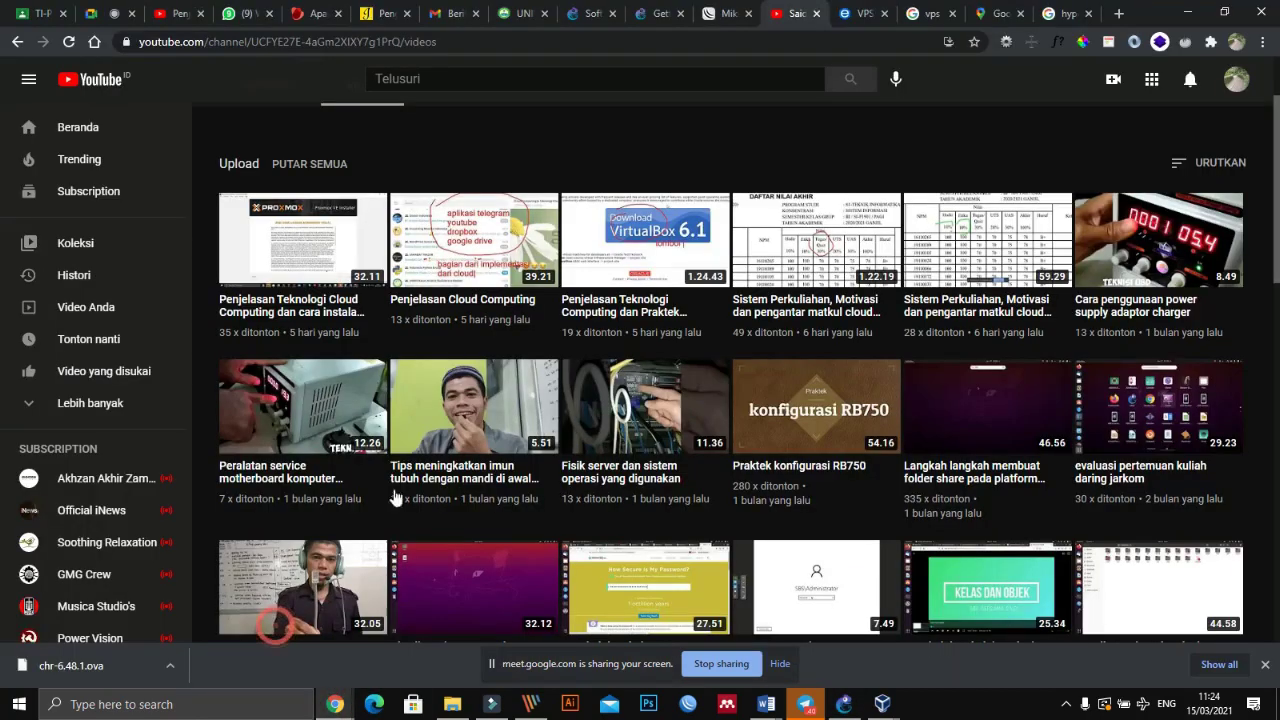
{"action": "left_click", "coordinate": [100, 14]}
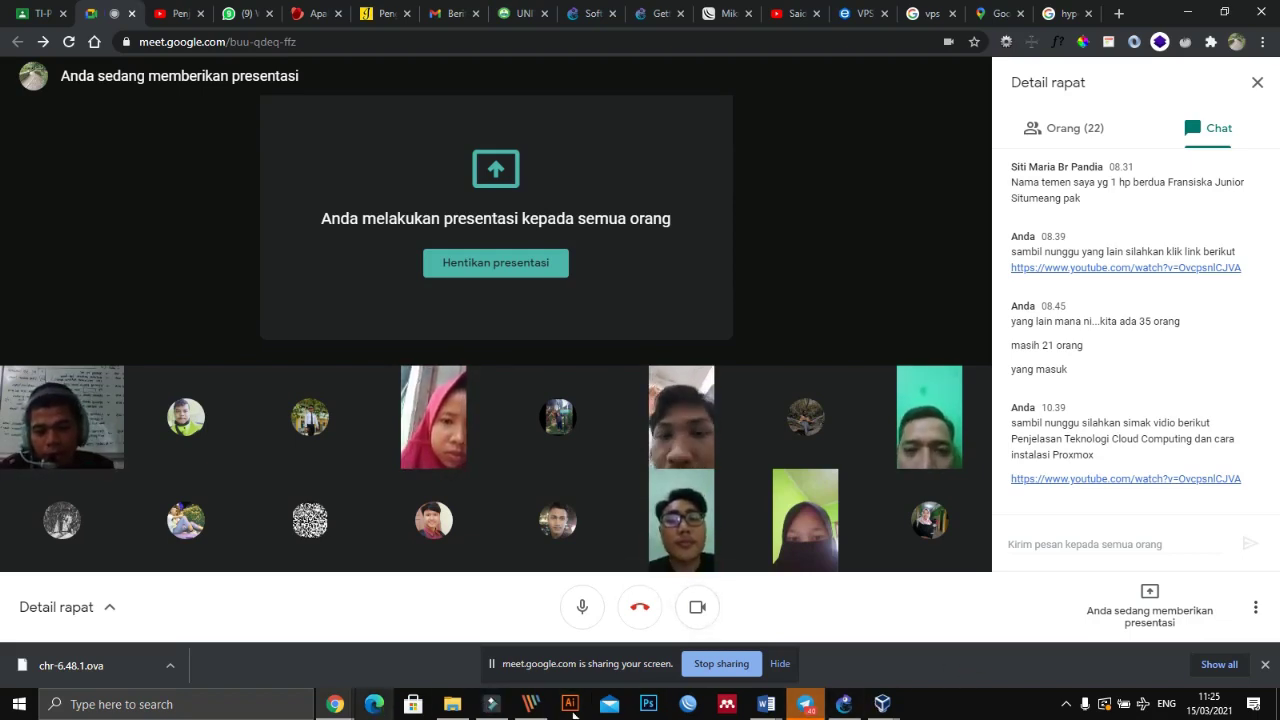
{"action": "left_click", "coordinate": [843, 704]}
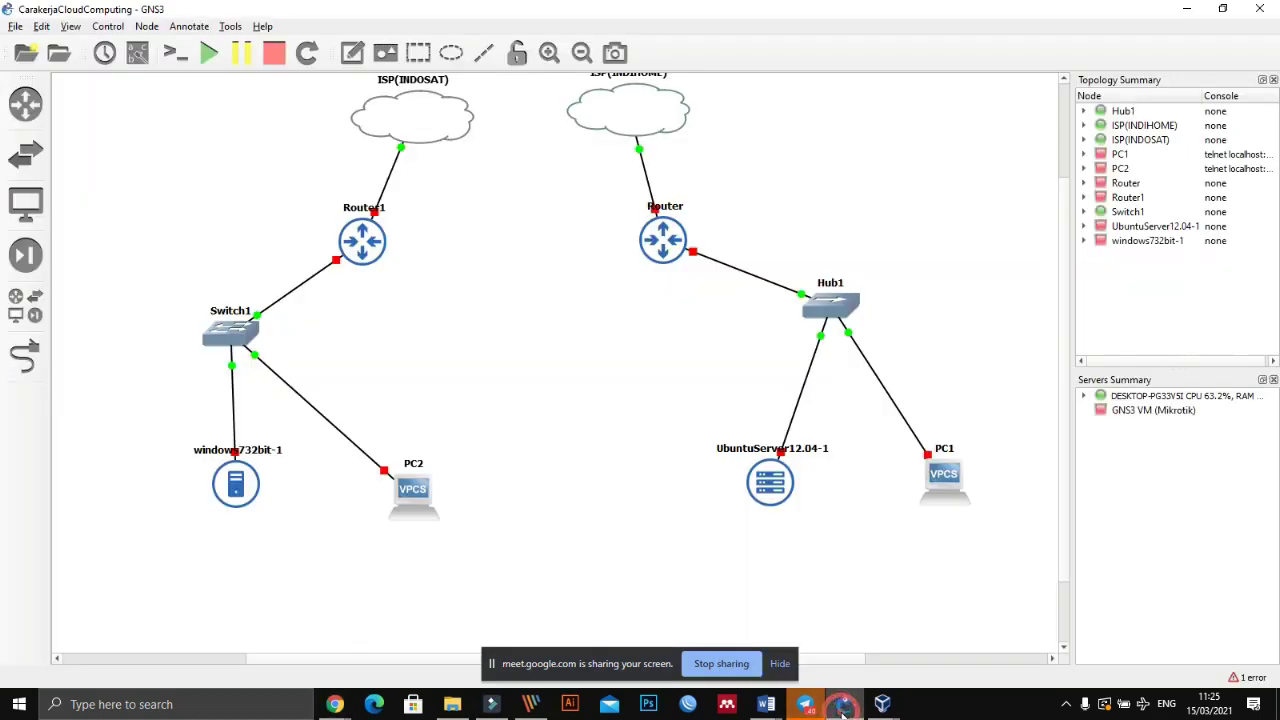
{"action": "scroll", "coordinate": [823, 210], "scroll_direction": "up", "scroll_amount": 1}
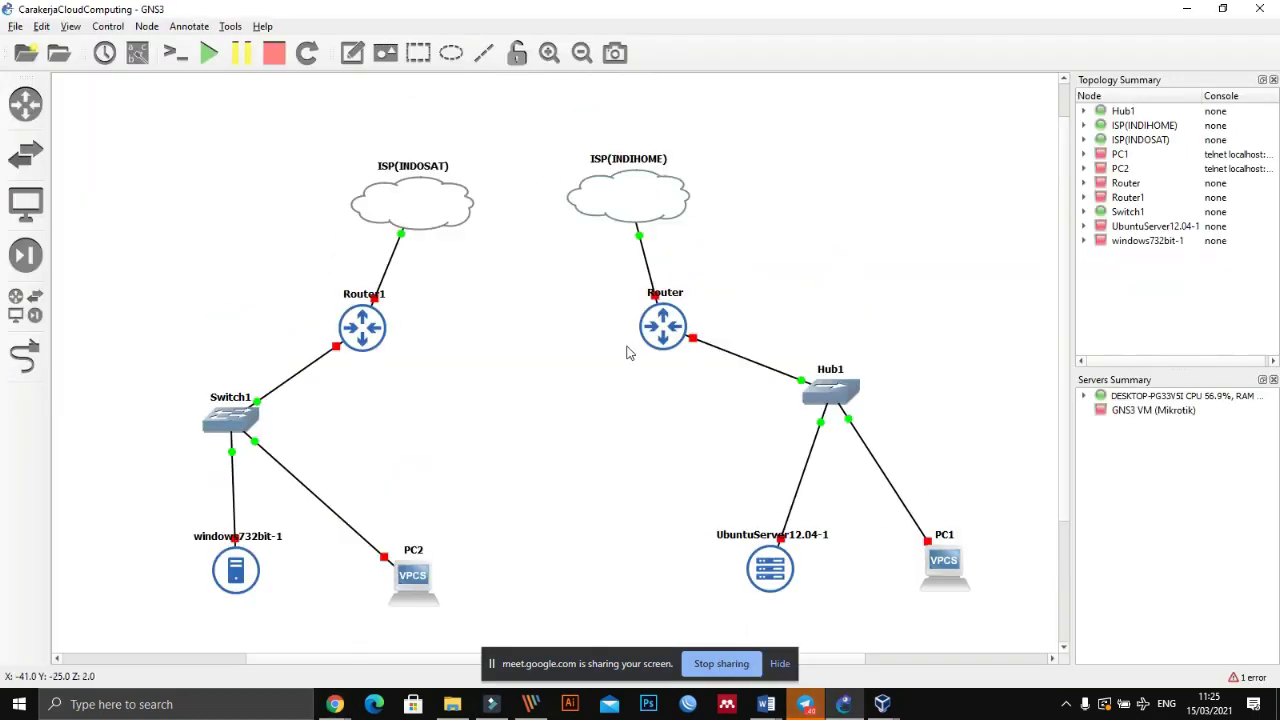
{"action": "scroll", "coordinate": [535, 518], "scroll_direction": "down", "scroll_amount": 1}
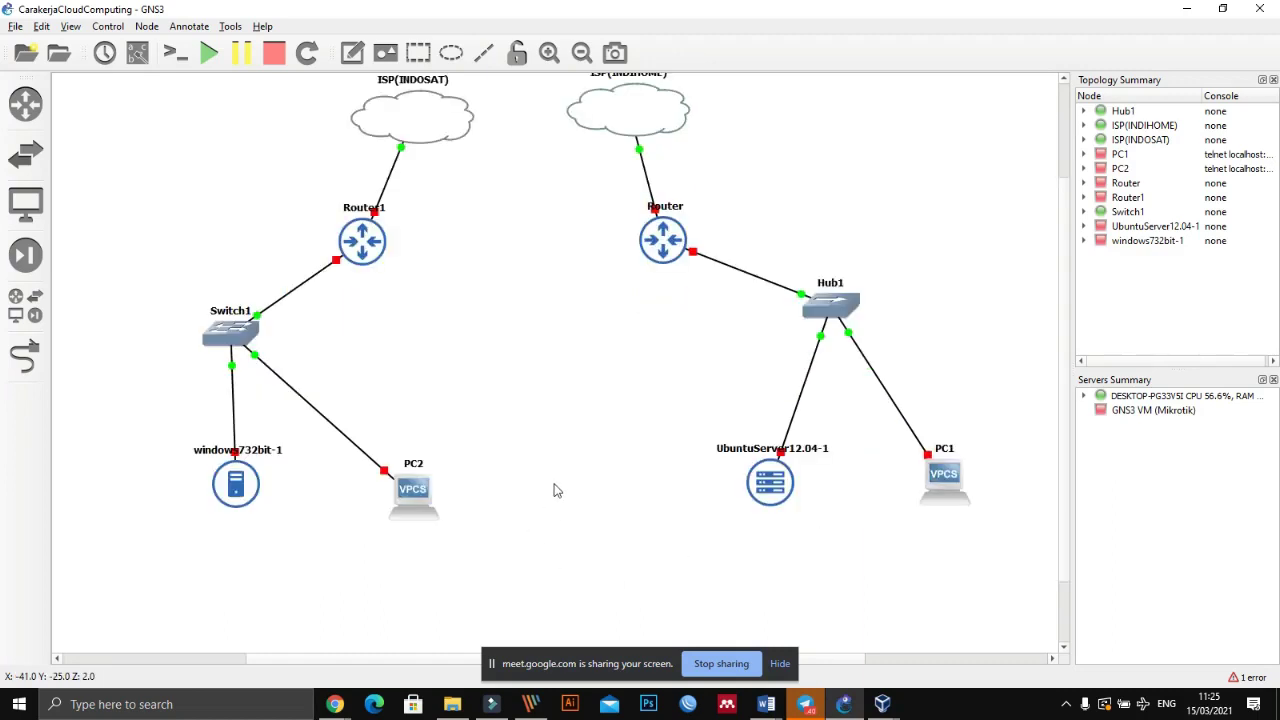
{"action": "scroll", "coordinate": [557, 490], "scroll_direction": "up", "scroll_amount": 1}
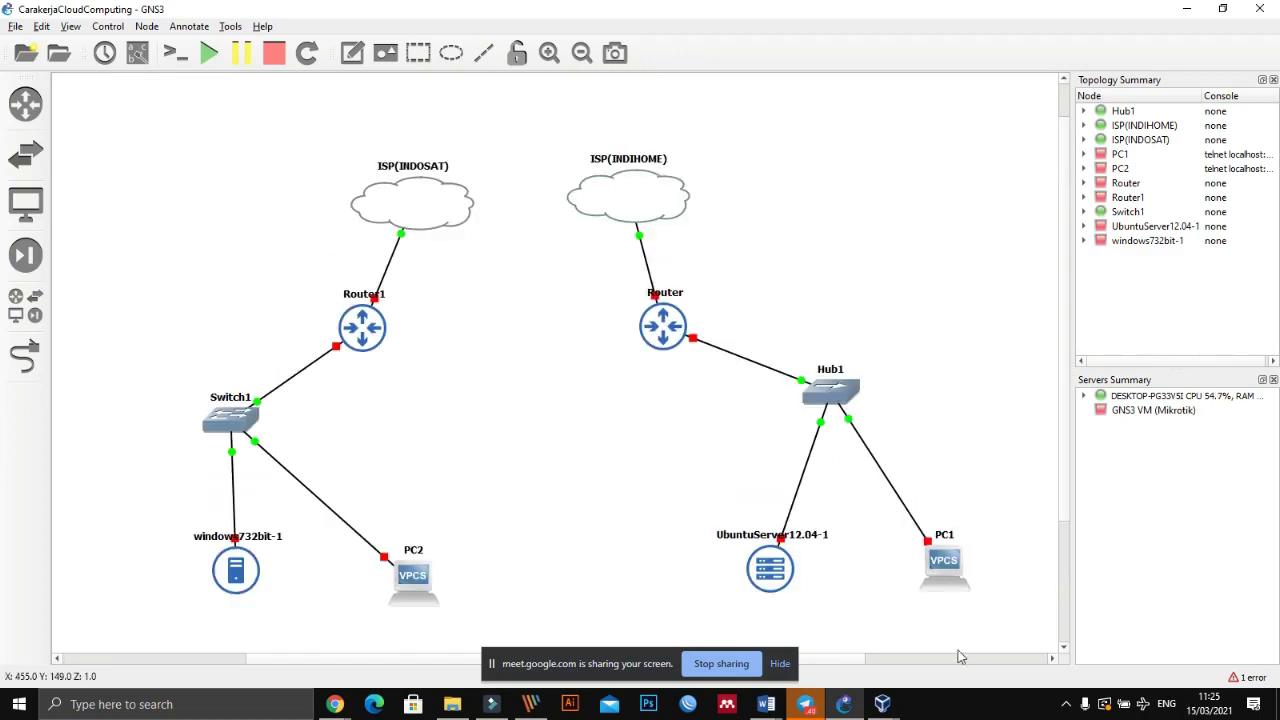
- Hide the screen-sharing notice and move the ISP(INDIHOME) cloud slightly left and down
{"action": "left_click", "coordinate": [779, 663]}
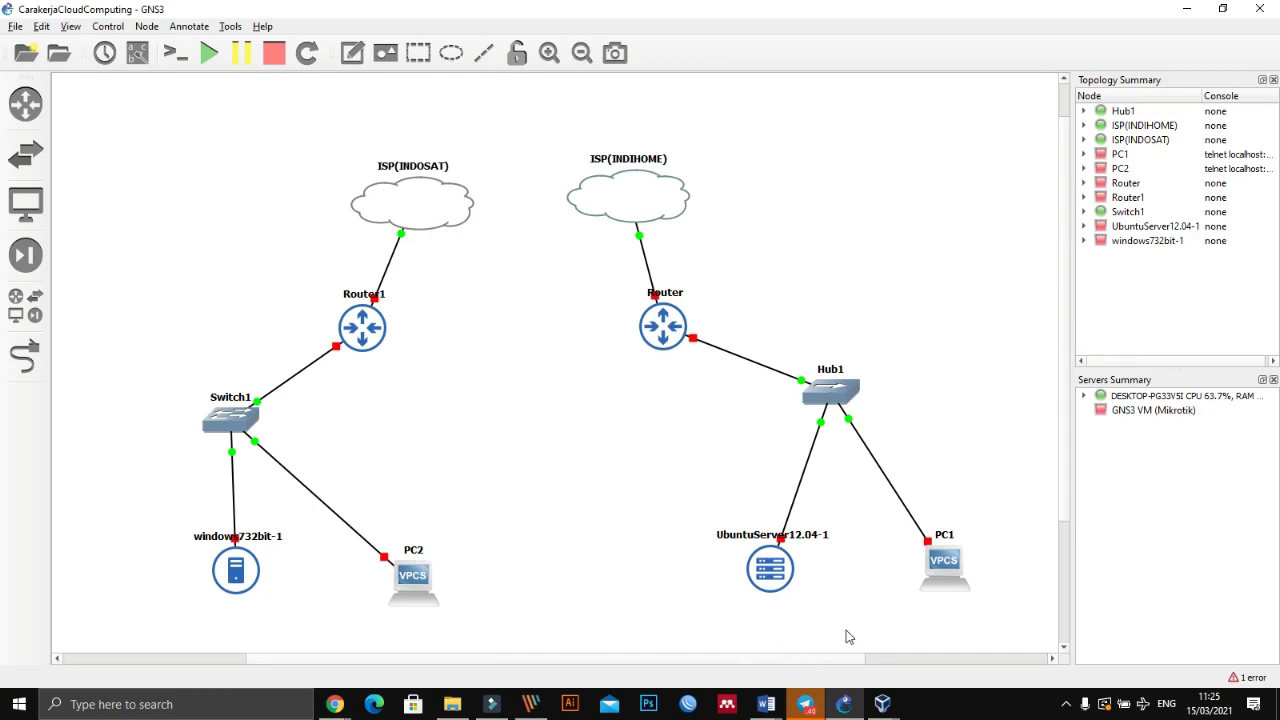
{"action": "mouse_move", "coordinate": [642, 181]}
{"action": "left_mouse_down"}
{"action": "mouse_move", "coordinate": [655, 180]}
{"action": "mouse_move", "coordinate": [628, 189]}
{"action": "left_mouse_up"}
{"action": "scroll", "coordinate": [783, 233], "scroll_direction": "down", "scroll_amount": 1}
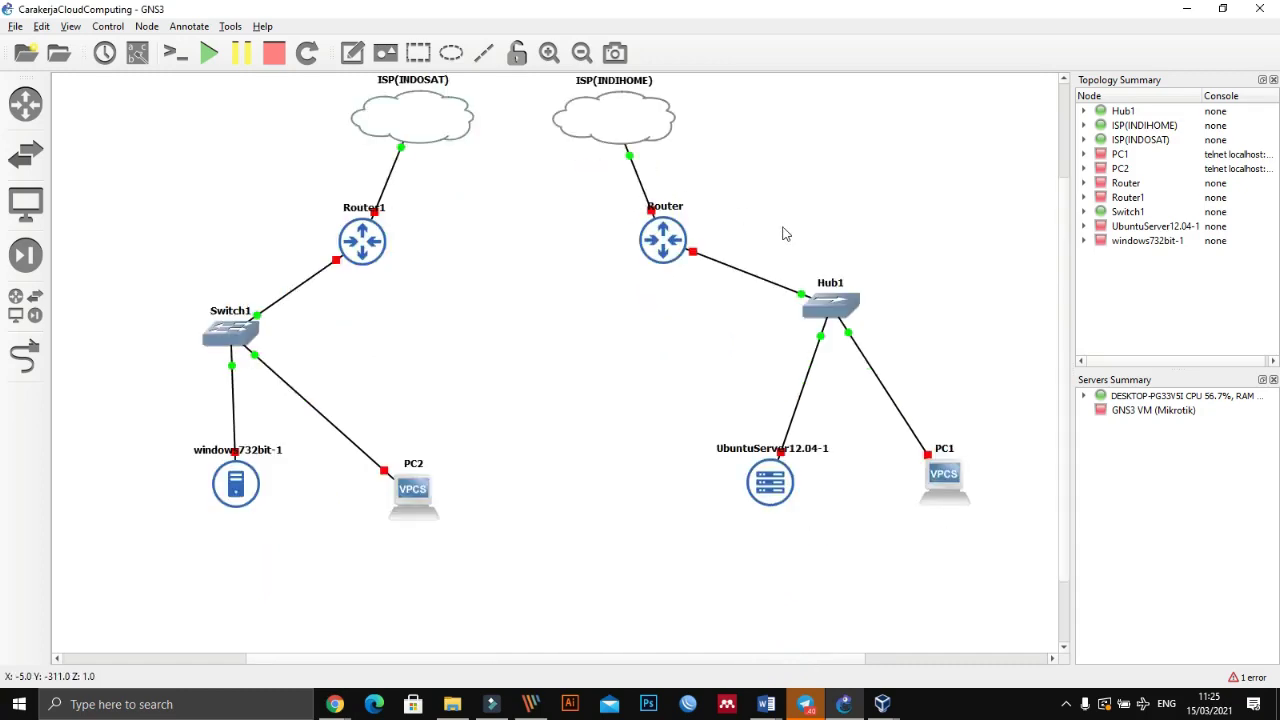
{"action": "scroll", "coordinate": [784, 264], "scroll_direction": "up", "scroll_amount": 1}
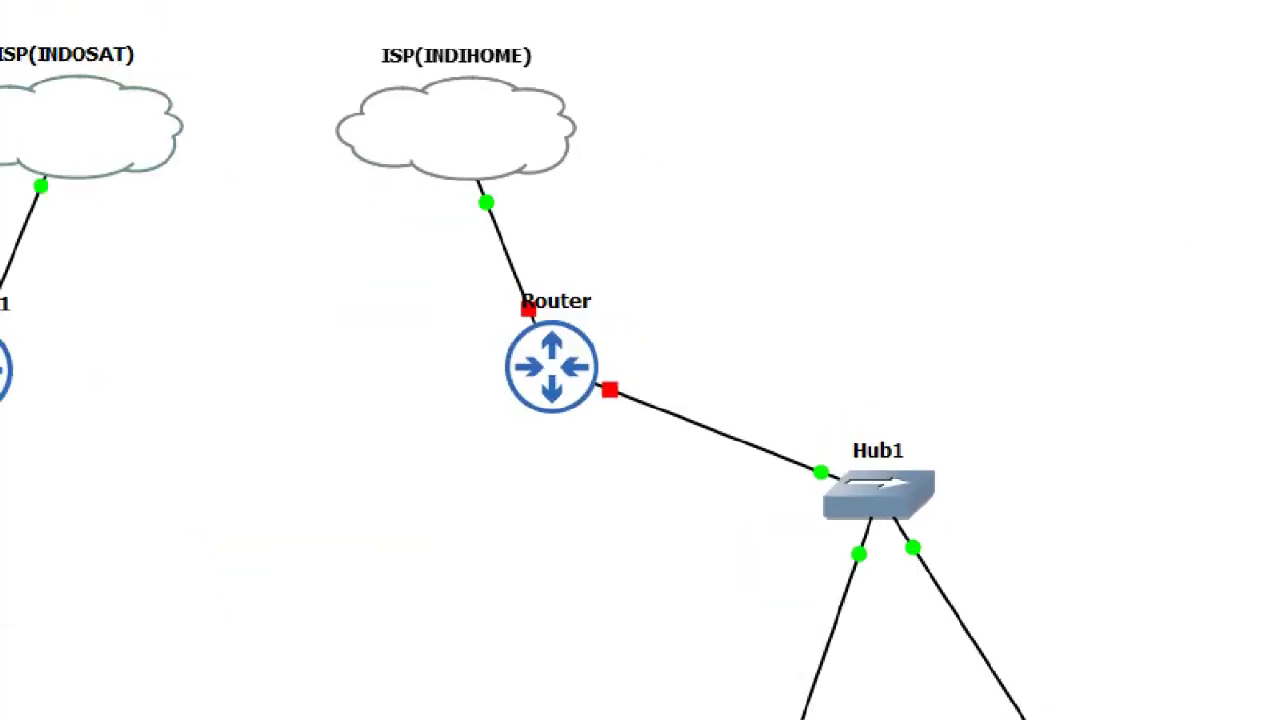
- Circle UbuntuServer12.04-1 in red in the zoomed view and write a note below it mentioning "proxmox"
{"action": "mouse_move", "coordinate": [754, 490]}
{"action": "left_mouse_down"}
{"action": "mouse_move", "coordinate": [914, 451]}
{"action": "mouse_move", "coordinate": [987, 498]}
{"action": "mouse_move", "coordinate": [939, 603]}
{"action": "mouse_move", "coordinate": [819, 590]}
{"action": "mouse_move", "coordinate": [756, 478]}
{"action": "left_mouse_up"}
{"action": "left_click_drag", "start_coordinate": [743, 598], "coordinate": [743, 658]}
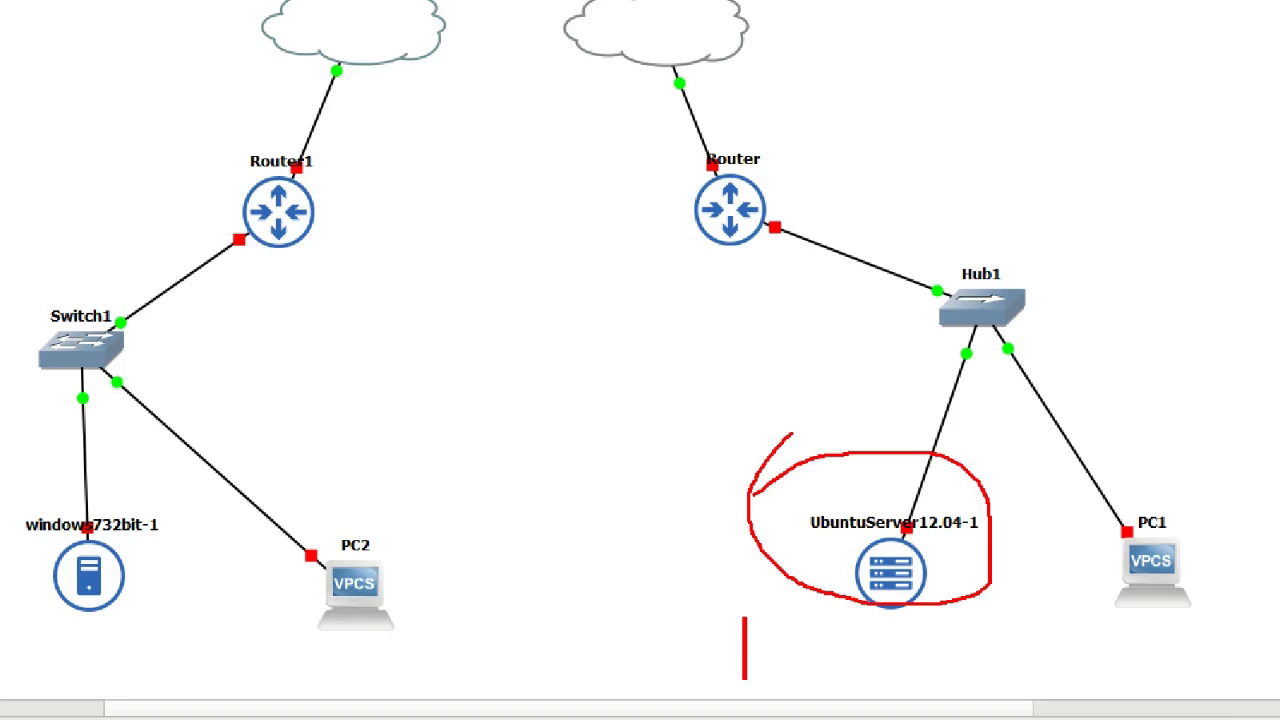
{"action": "type", "text": "OS Vri"}
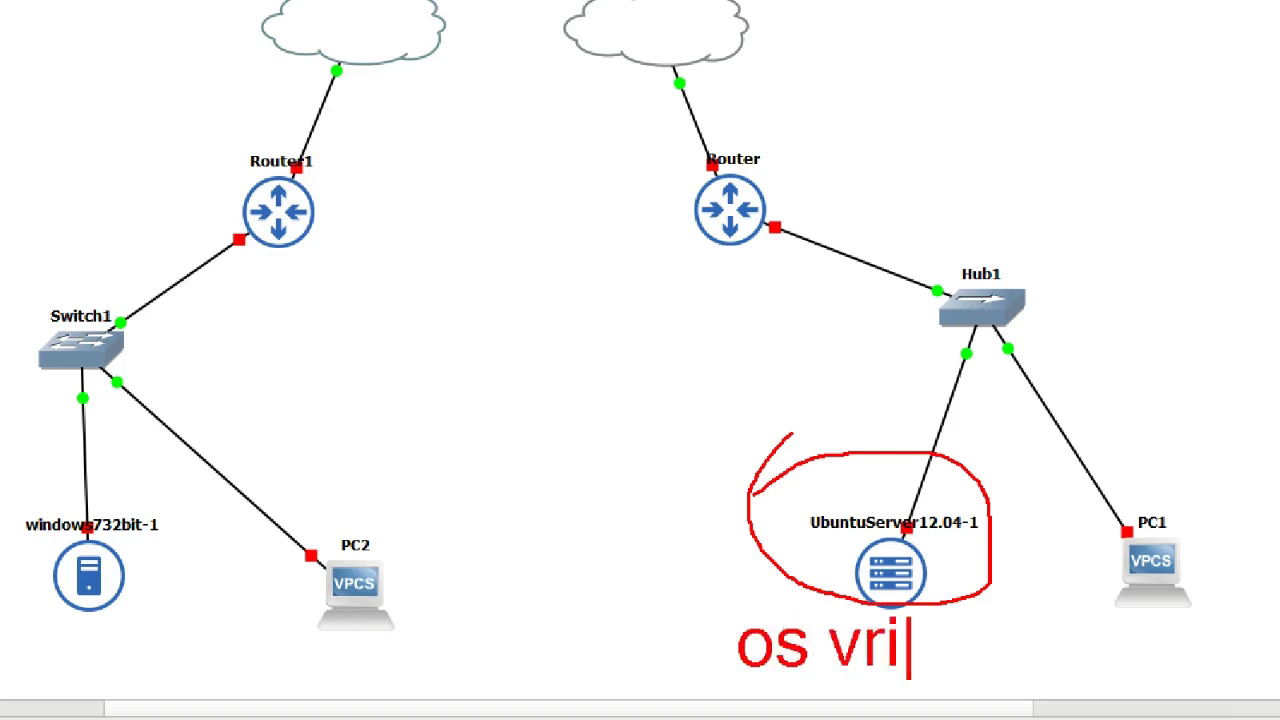
{"action": "key", "text": "BackSpace"}
{"action": "key", "text": "BackSpace"}
{"action": "type", "text": "proxmox"}
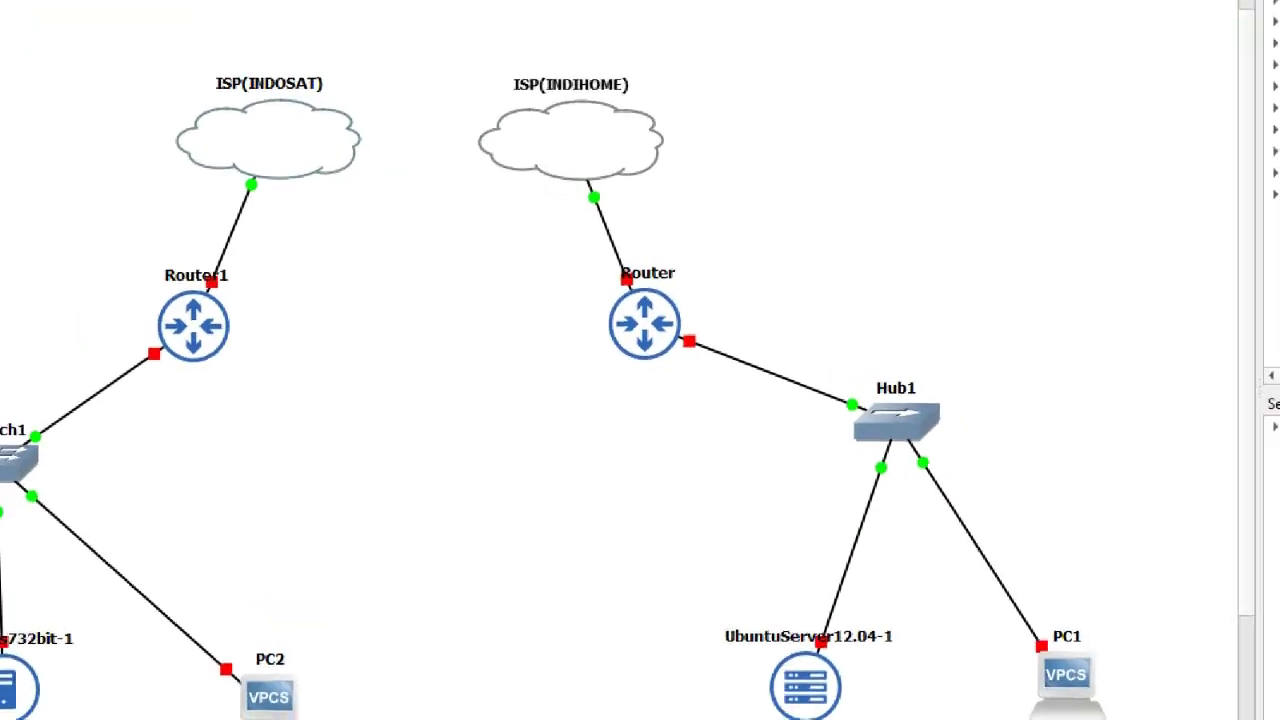
{"action": "mouse_move", "coordinate": [463, 64]}
{"action": "left_mouse_down"}
{"action": "mouse_move", "coordinate": [688, 24]}
{"action": "mouse_move", "coordinate": [695, 170]}
{"action": "mouse_move", "coordinate": [328, 104]}
{"action": "left_mouse_up"}
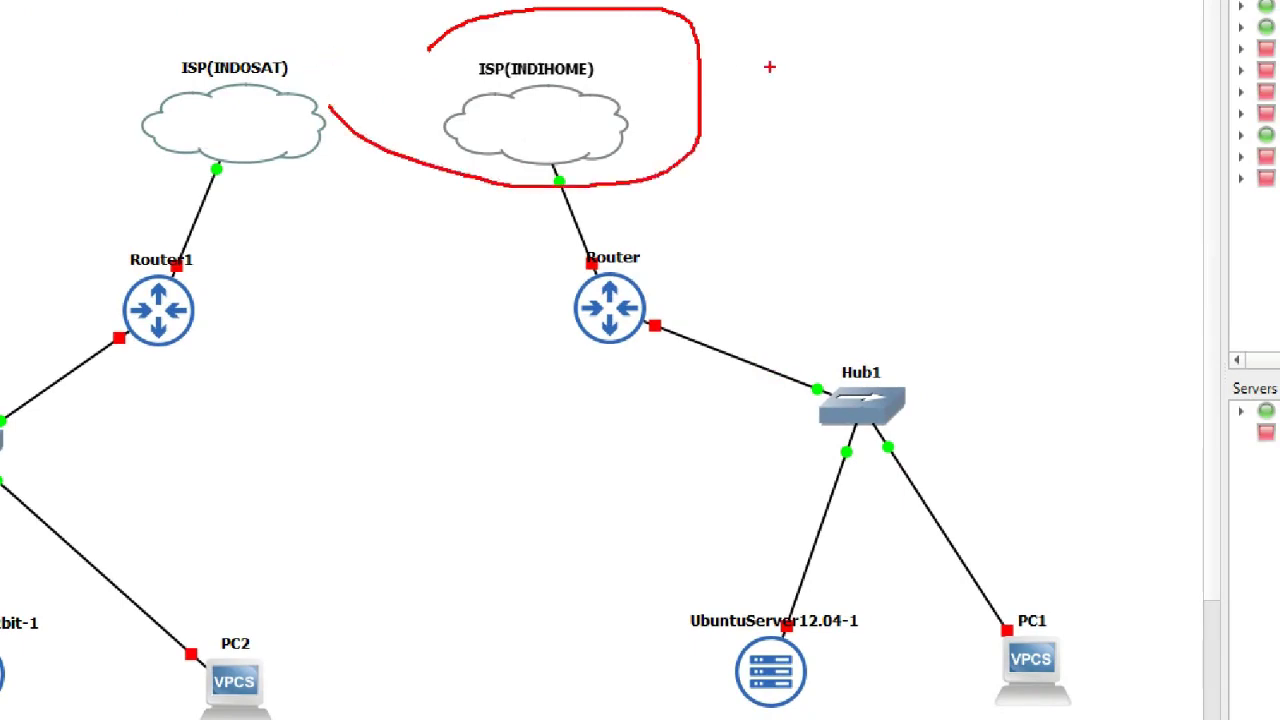
{"action": "key", "text": "Escape"}
{"action": "key", "text": "ctrl+1"}
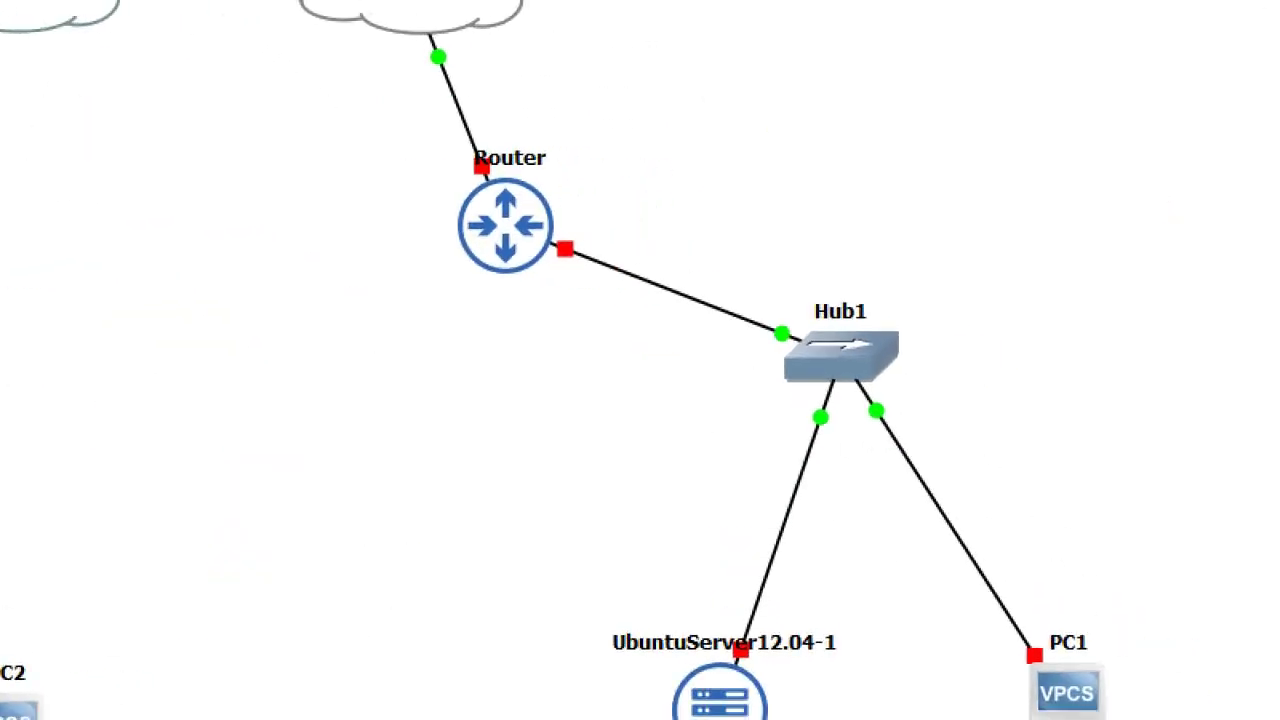
- Circle the ISP(INDIHOME) cloud in red in the zoomed view and write "dibuat usaha bisnis" on two lines beside it
{"action": "left_click", "coordinate": [863, 354]}
{"action": "mouse_move", "coordinate": [400, 34]}
{"action": "left_mouse_down"}
{"action": "mouse_move", "coordinate": [571, 37]}
{"action": "mouse_move", "coordinate": [616, 130]}
{"action": "mouse_move", "coordinate": [476, 187]}
{"action": "mouse_move", "coordinate": [361, 138]}
{"action": "mouse_move", "coordinate": [366, 2]}
{"action": "left_mouse_up"}
{"action": "type", "text": "t"}
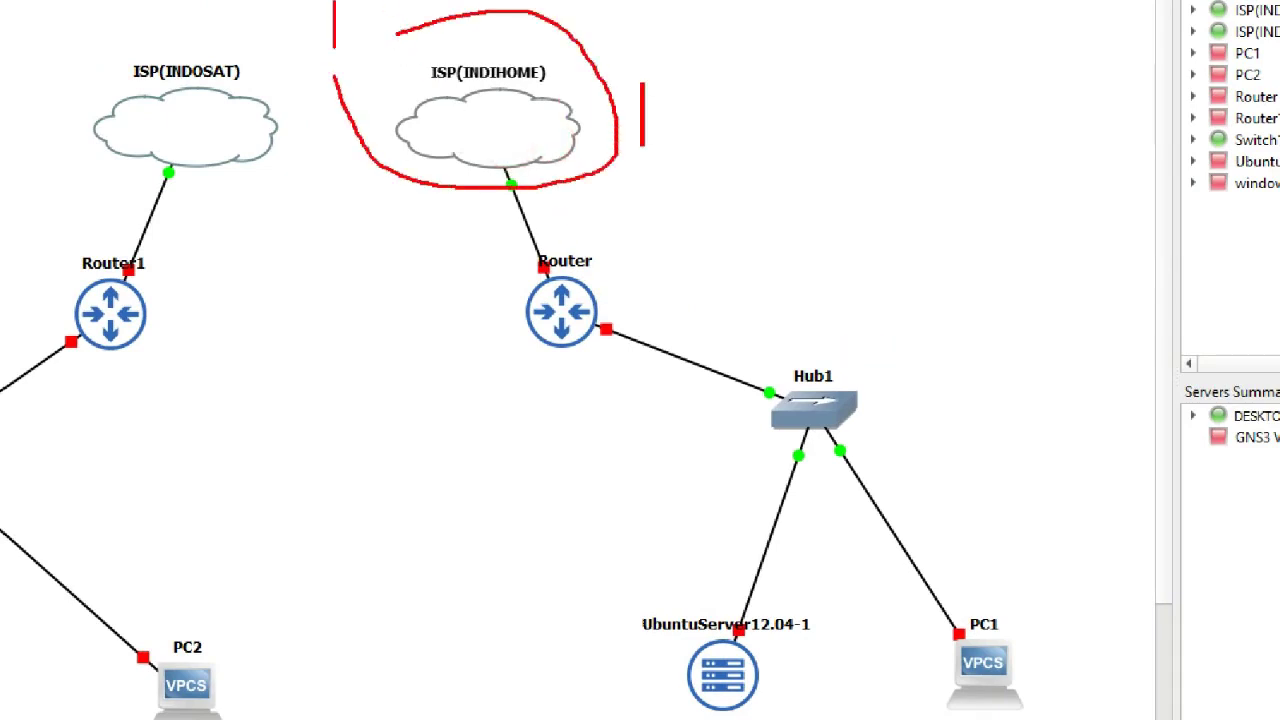
{"action": "type", "text": "dibuat usaha"}
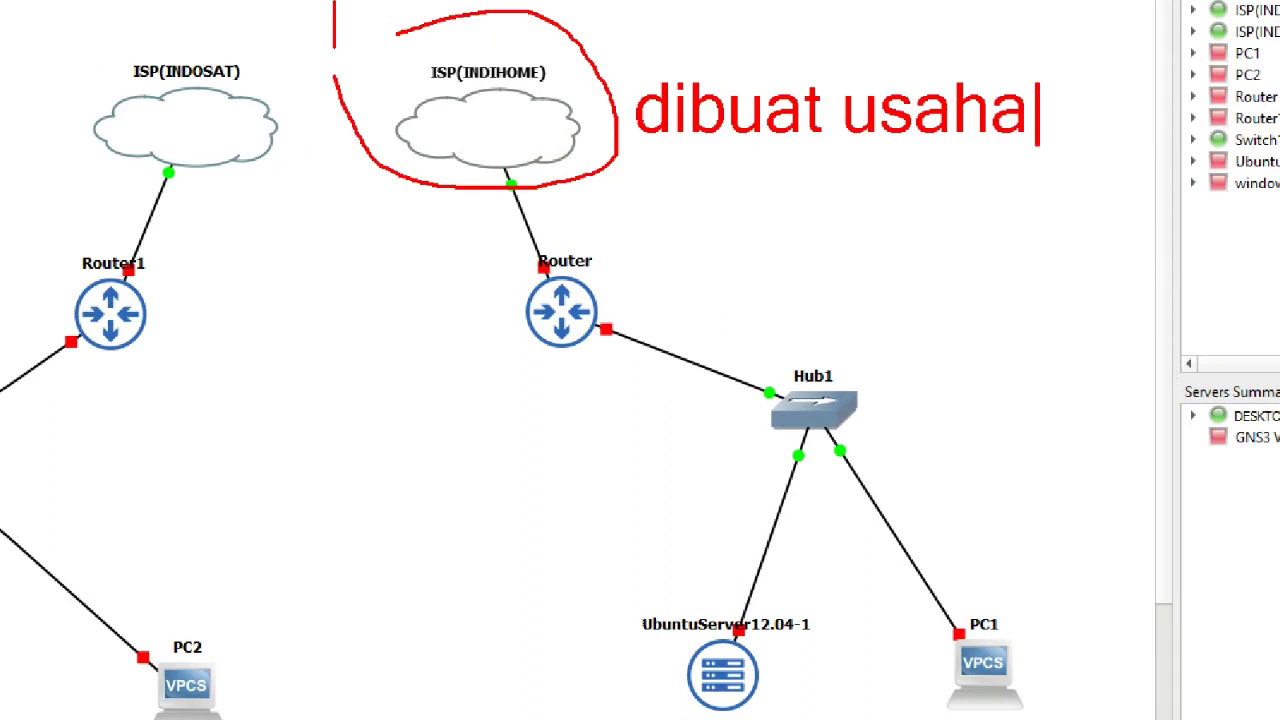
{"action": "key", "text": "Return"}
{"action": "type", "text": "bisnis"}
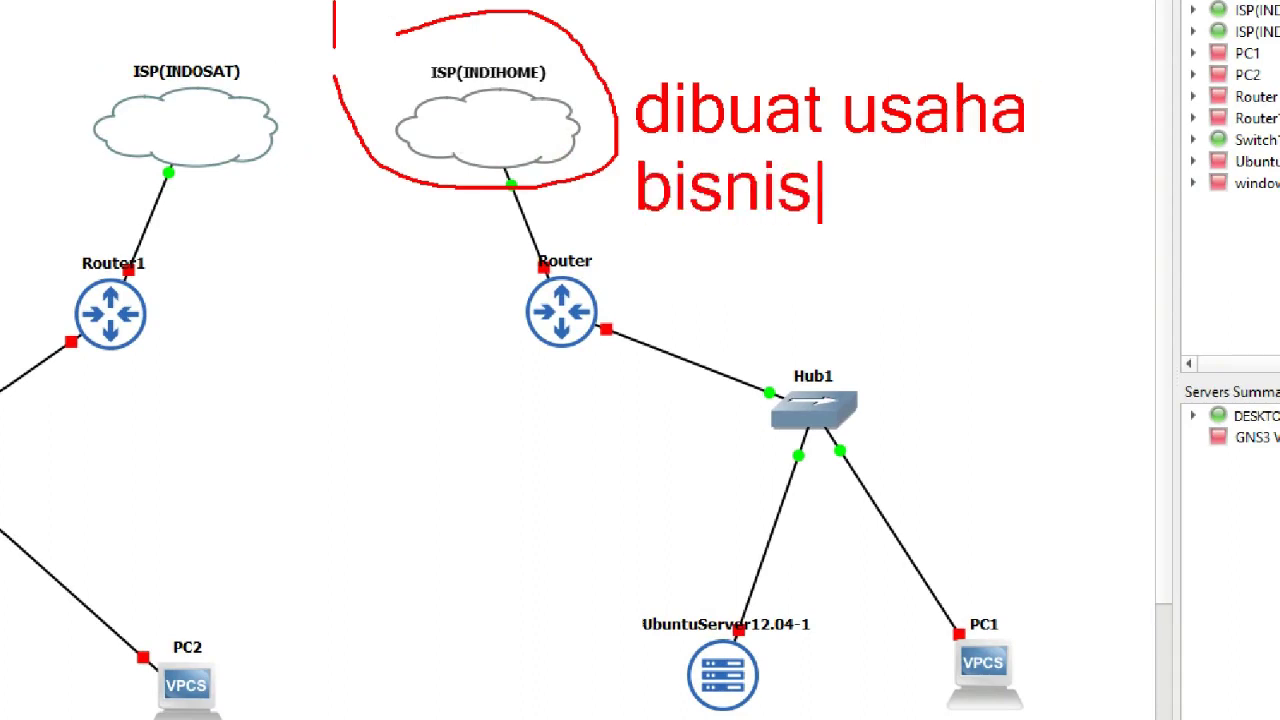
{"action": "type", "text": "("}
{"action": "key", "text": "BackSpace"}
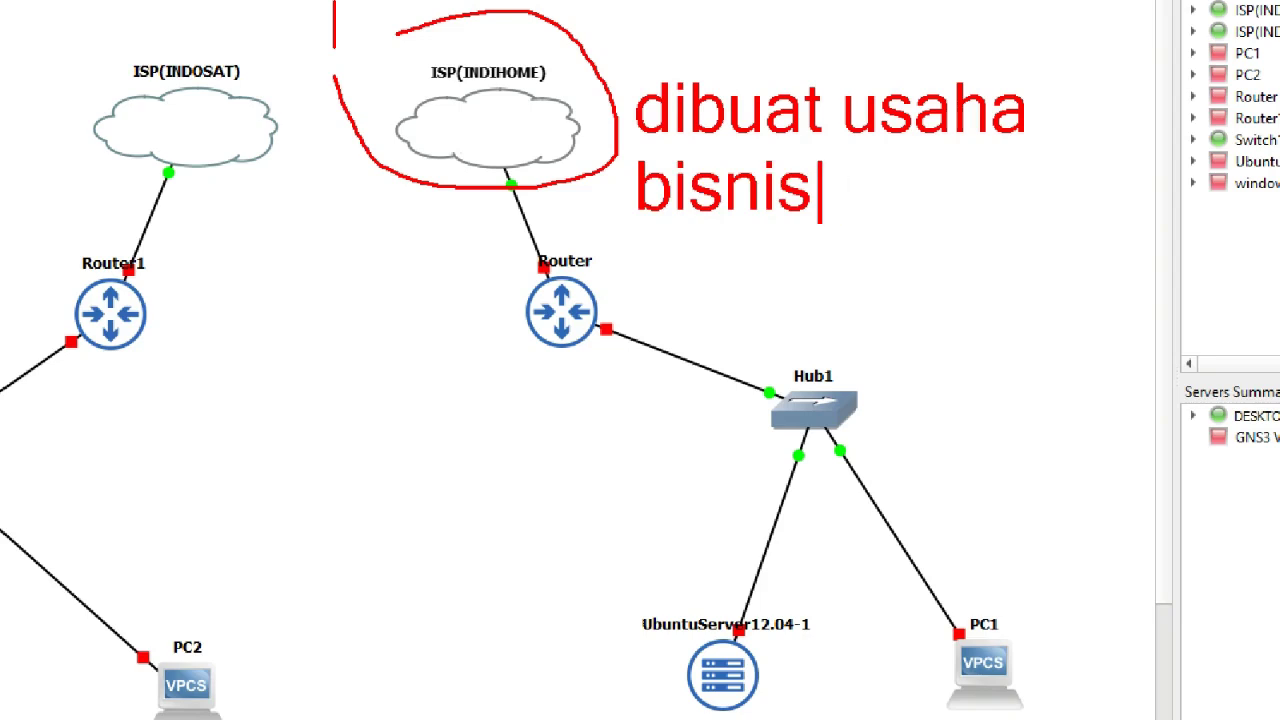